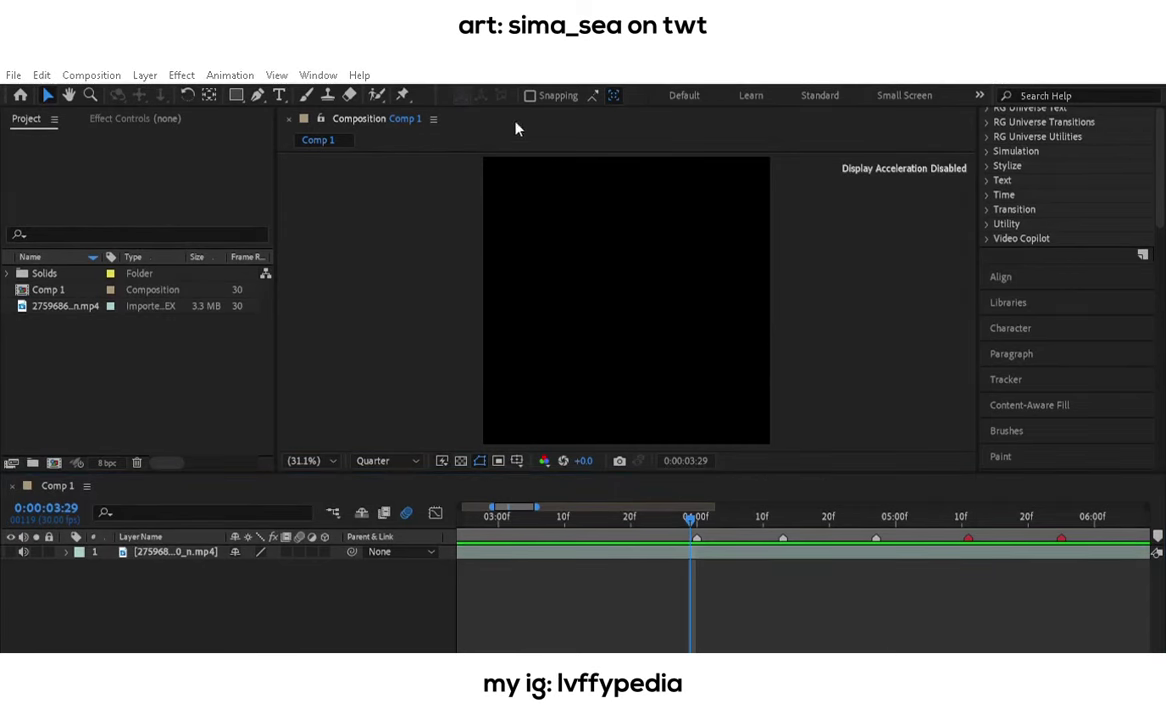
Place the artwork in the composition and enlarge its scale to about 135%.
left_click_drag(65, 306, 190, 567)
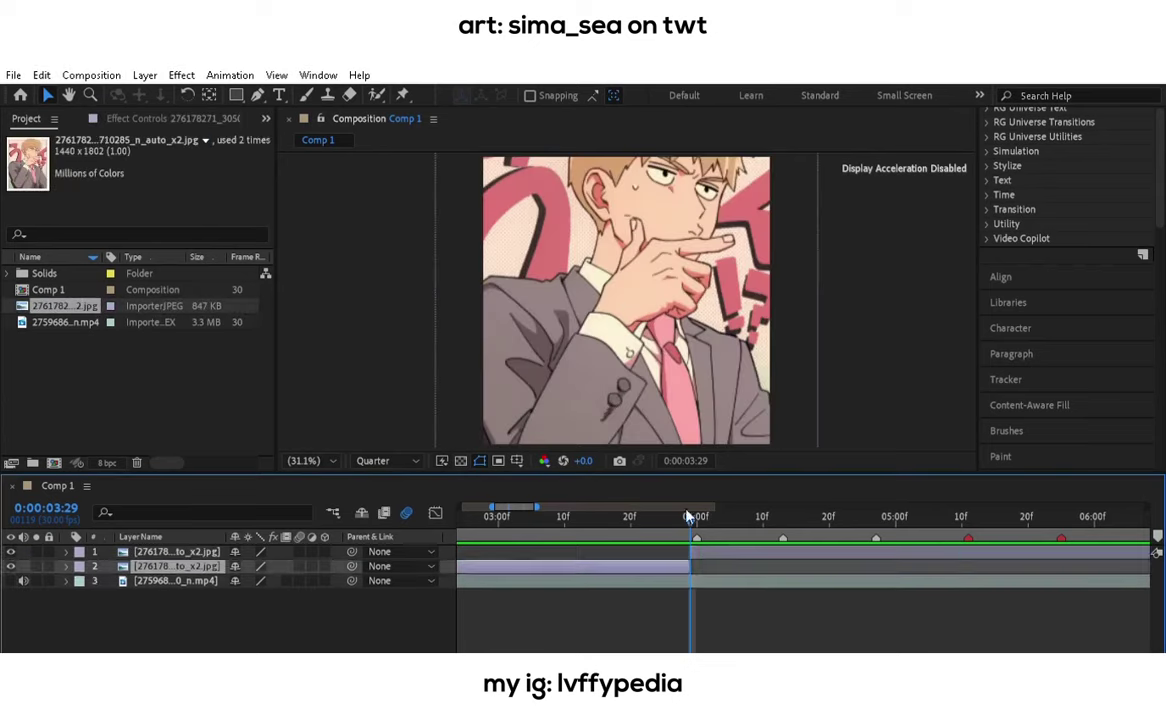
left_click(828, 516)
key("s")
left_click(287, 566)
type("130")
key("Return")
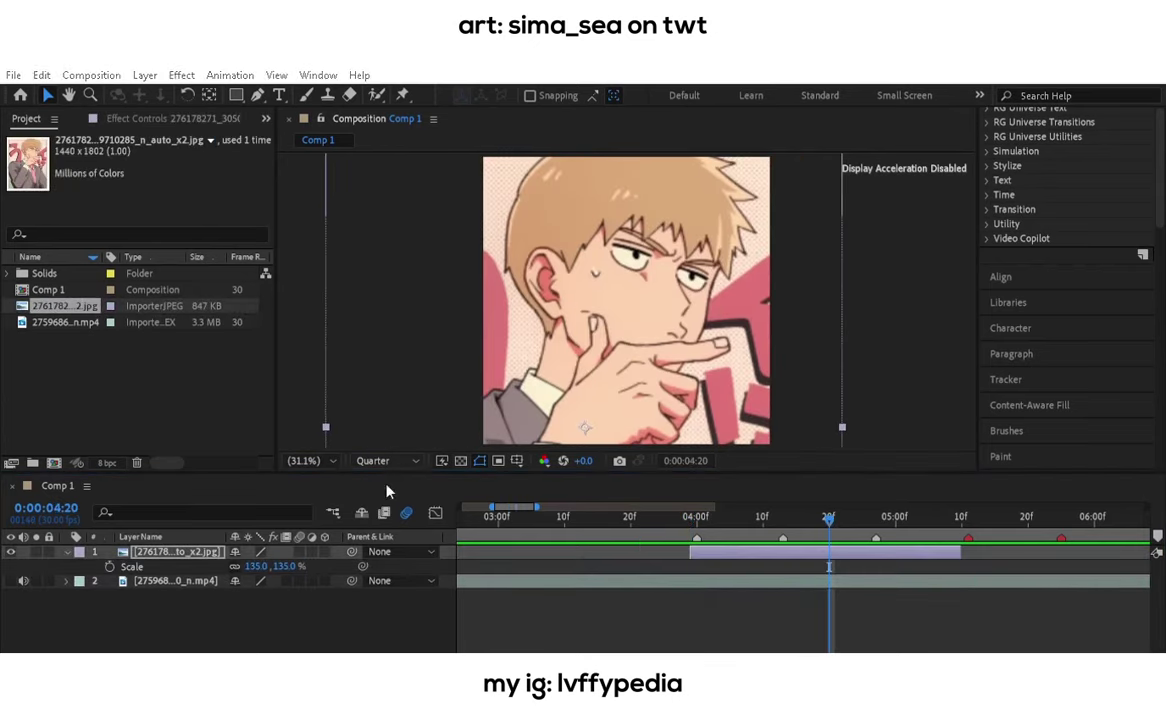
Add a null object and separate its Position into X and Y.
key("ctrl+alt+shift+y")
key("space")
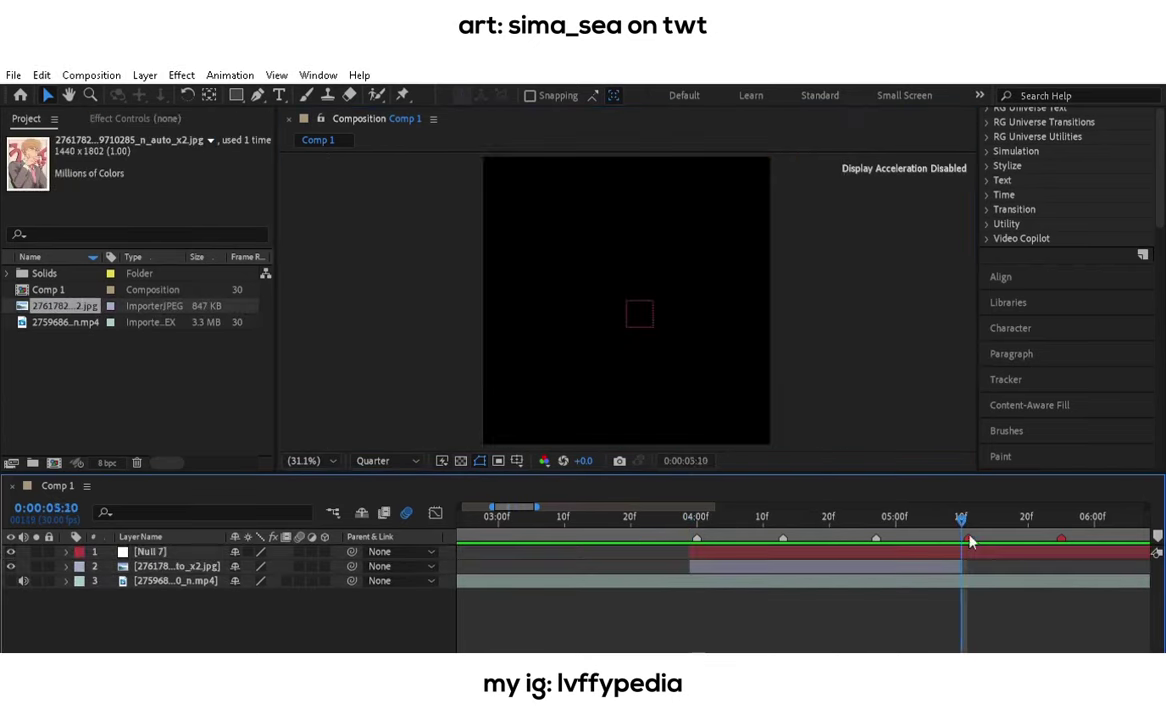
key("ctrl+a")
key("s")
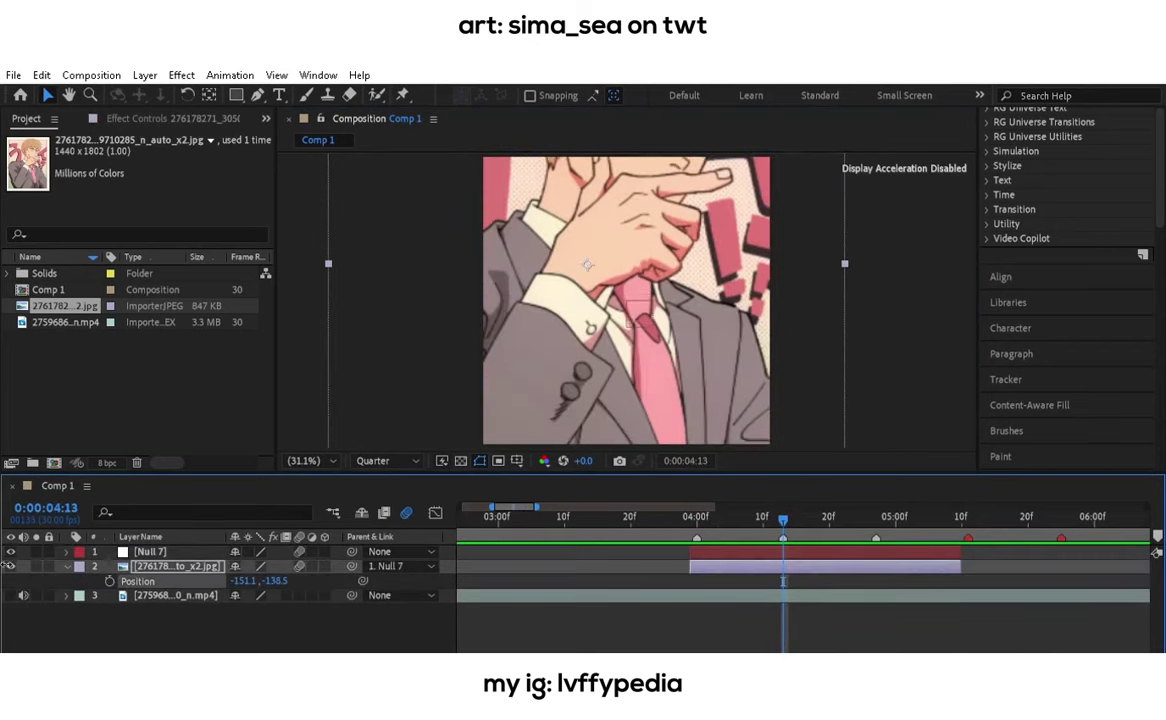
left_click(150, 551)
key("p")
right_click(160, 566)
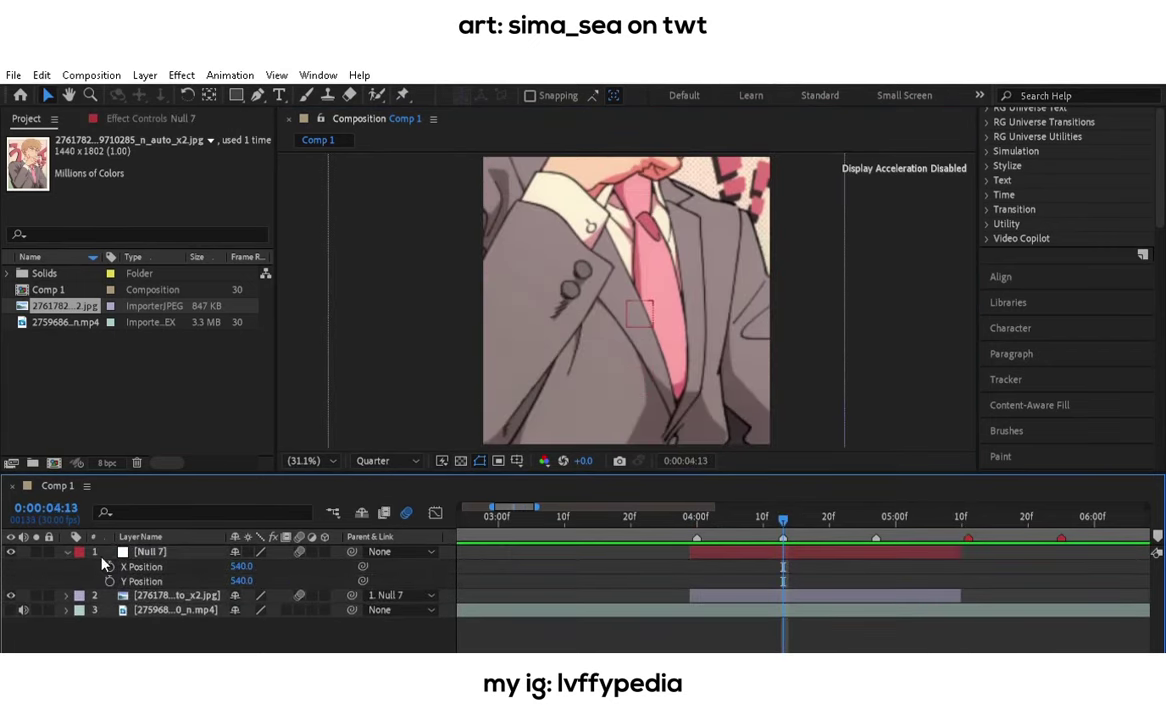
left_click(110, 566)
Animate the null's Y Position from 540 to 1590 with a steep ease in the Graph Editor.
left_click_drag(783, 517, 956, 517)
left_click_drag(244, 566, 270, 566)
key("space")
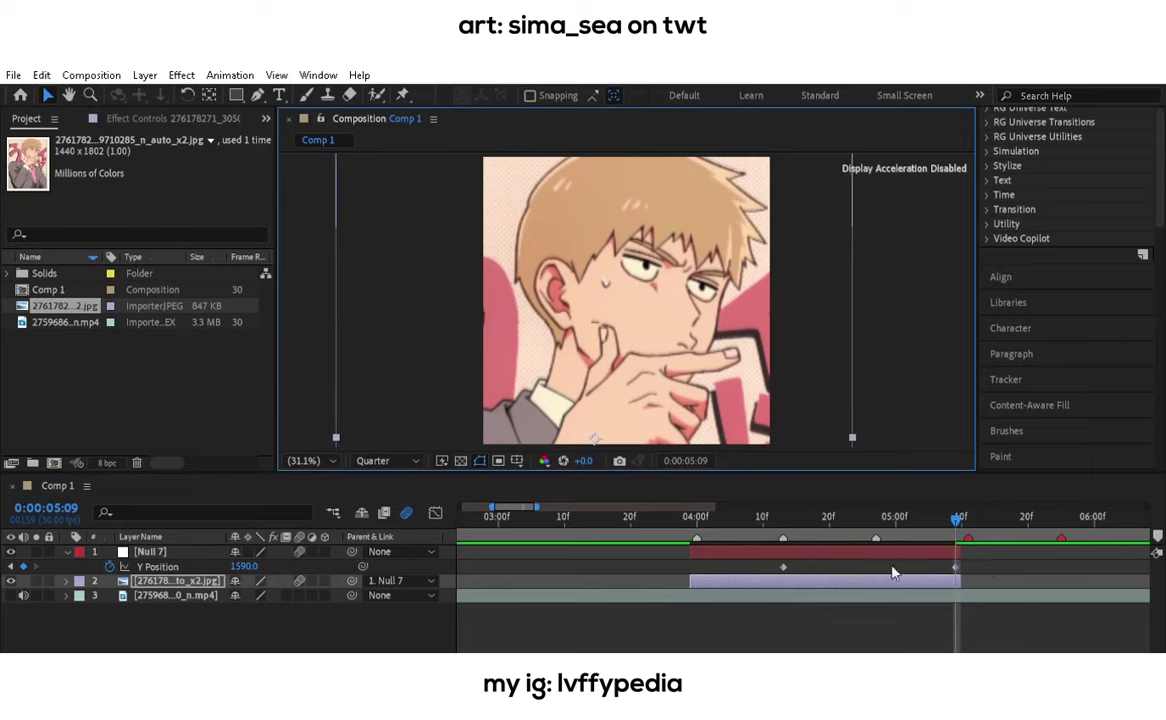
left_click(435, 512)
left_click_drag(842, 621, 893, 610)
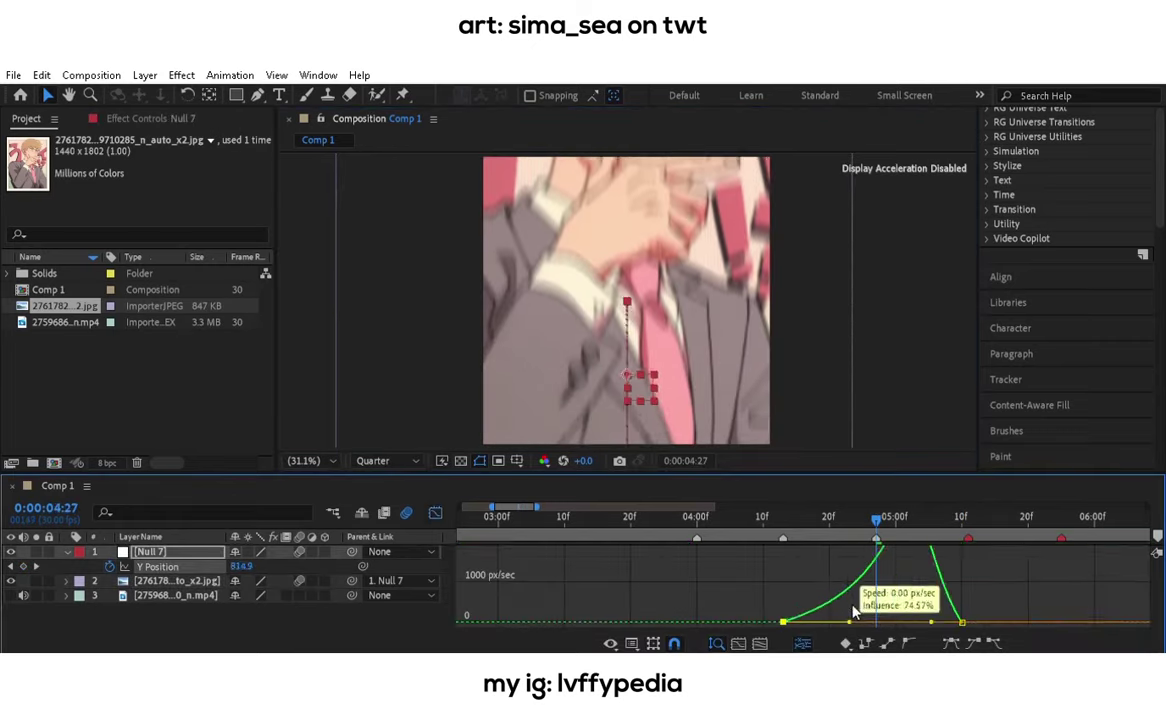
left_click_drag(682, 516, 677, 516)
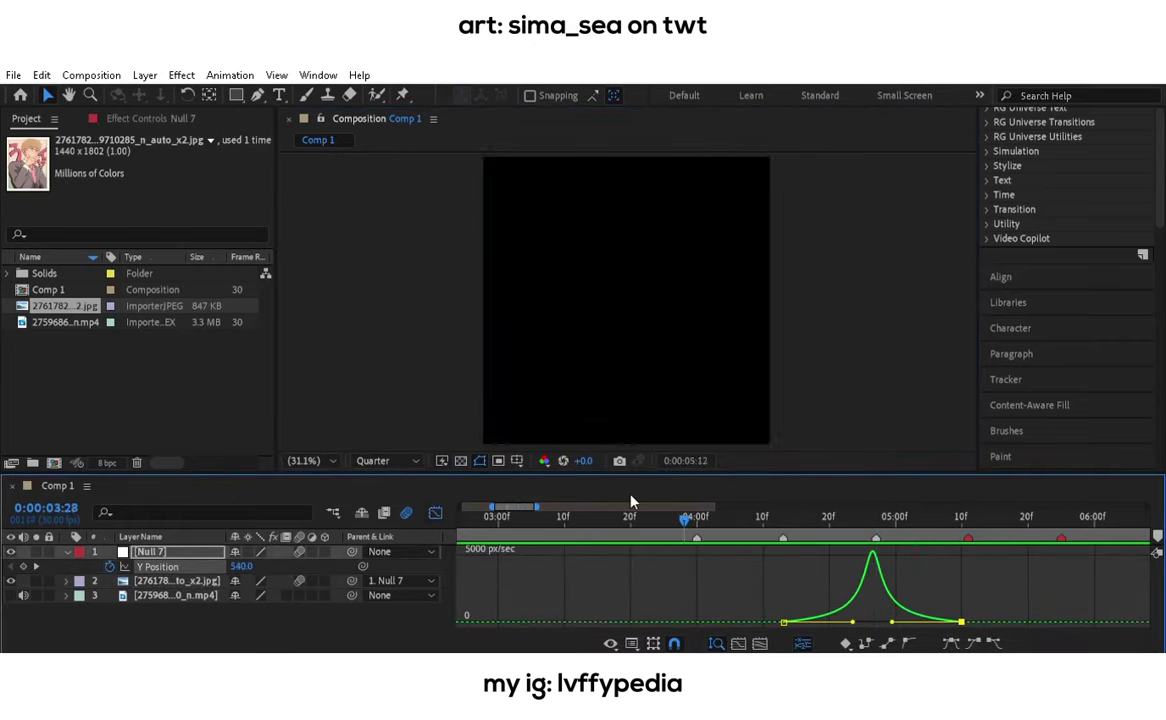
Precompose the artwork, add two nulls, and parent the pre-comp to a null.
key("shift+F3")
key("ctrl+shift+c")
key("Return")
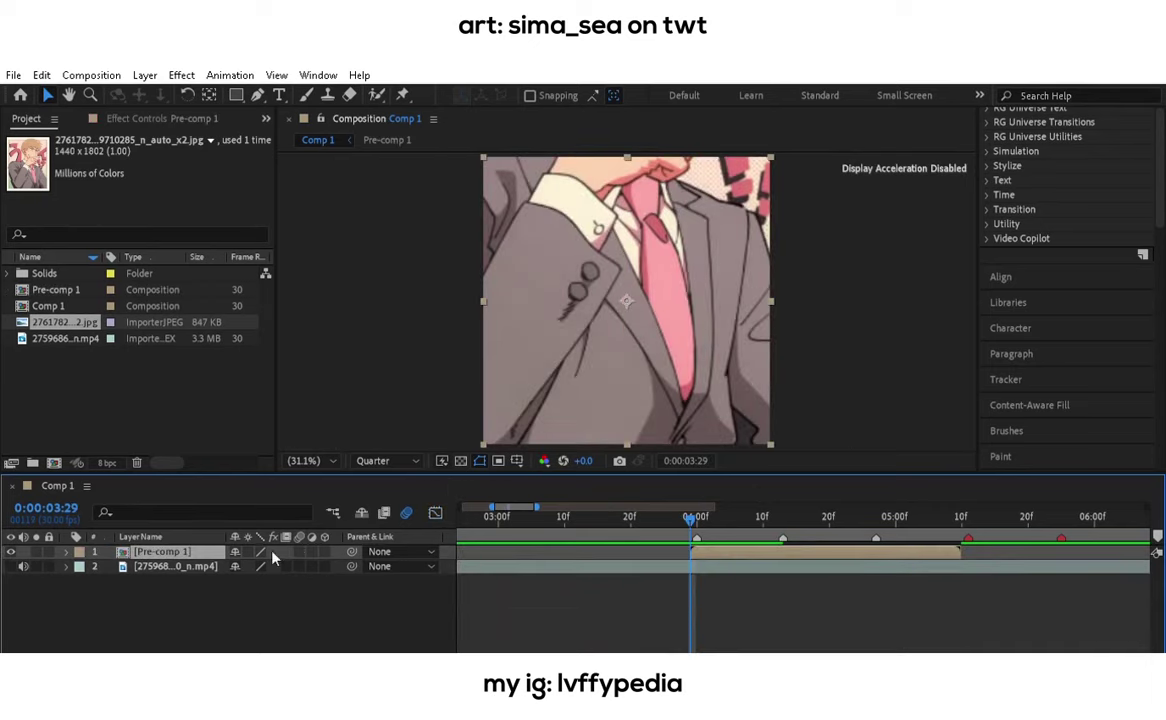
key("ctrl+alt+shift+y")
key("ctrl+d")
mouse_move(720, 516)
left_mouse_down()
mouse_move(690, 516)
mouse_move(795, 516)
left_mouse_up()
key("s")
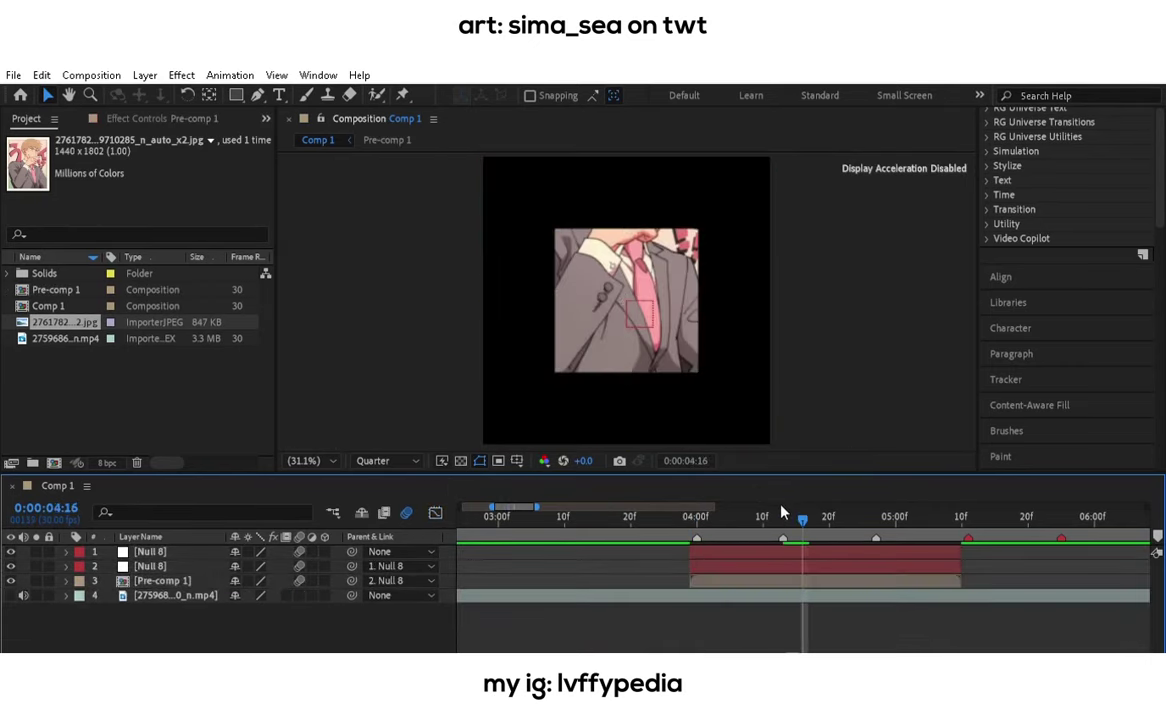
Keyframe the lower null's scale from 1000% with a stretched ease on the final keyframe.
left_click(836, 567)
key("s")
key("j")
key("shift+F3")
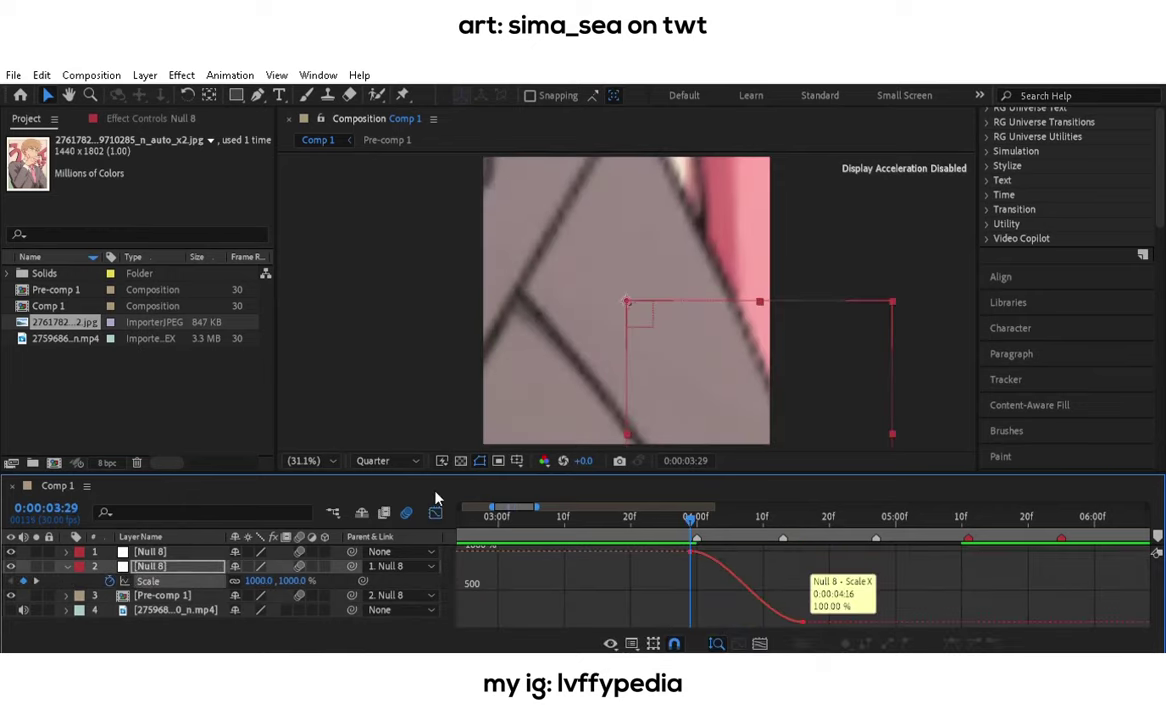
left_click_drag(780, 622, 692, 622)
key("shift+F3")
Add a rotation keyframe to Pre-comp 1 at 4:18 and change its angle.
left_click_drag(690, 516, 811, 547)
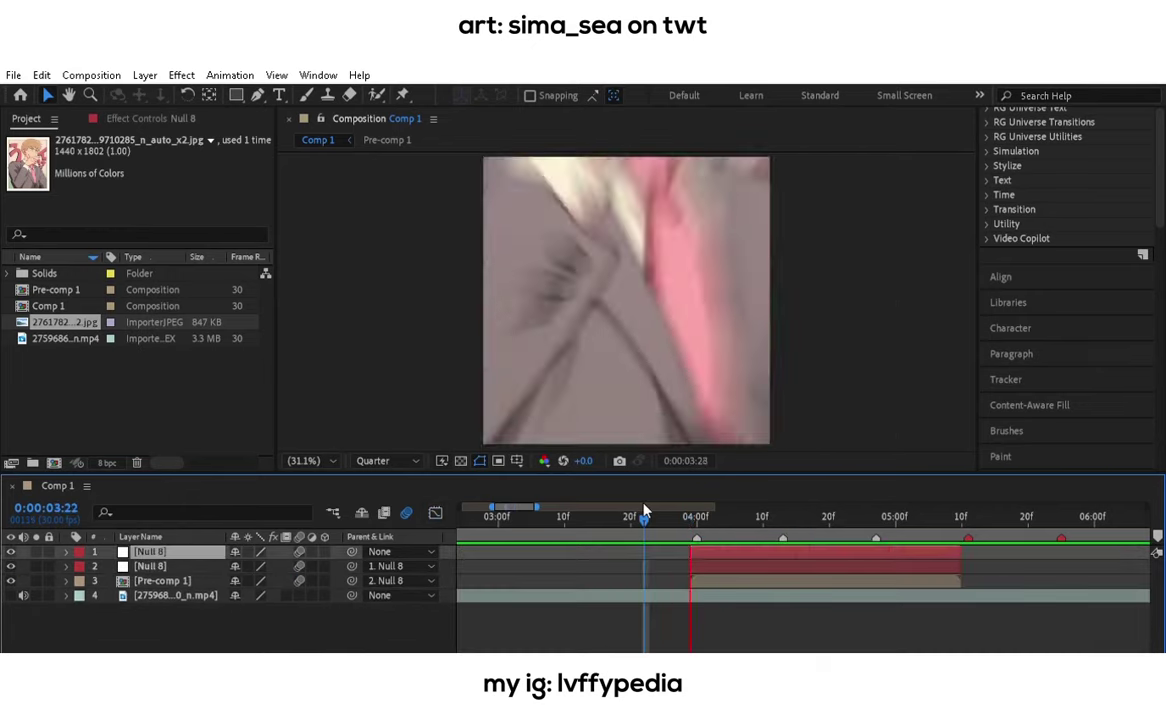
left_click(160, 581)
key("r")
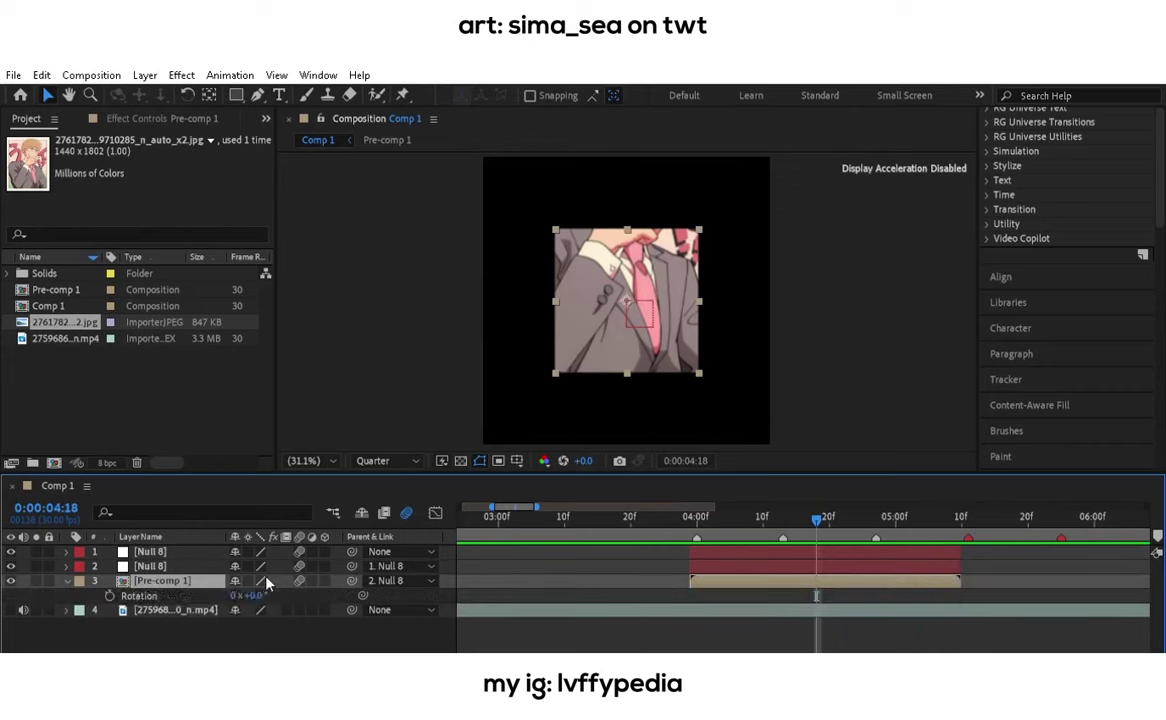
left_click(110, 595)
left_click_drag(250, 595, 230, 595)
key("i")
Keyframe the top null's scale and rotation, starting at 200% and about 29°.
left_click(697, 552)
key("s")
key("shift+r")
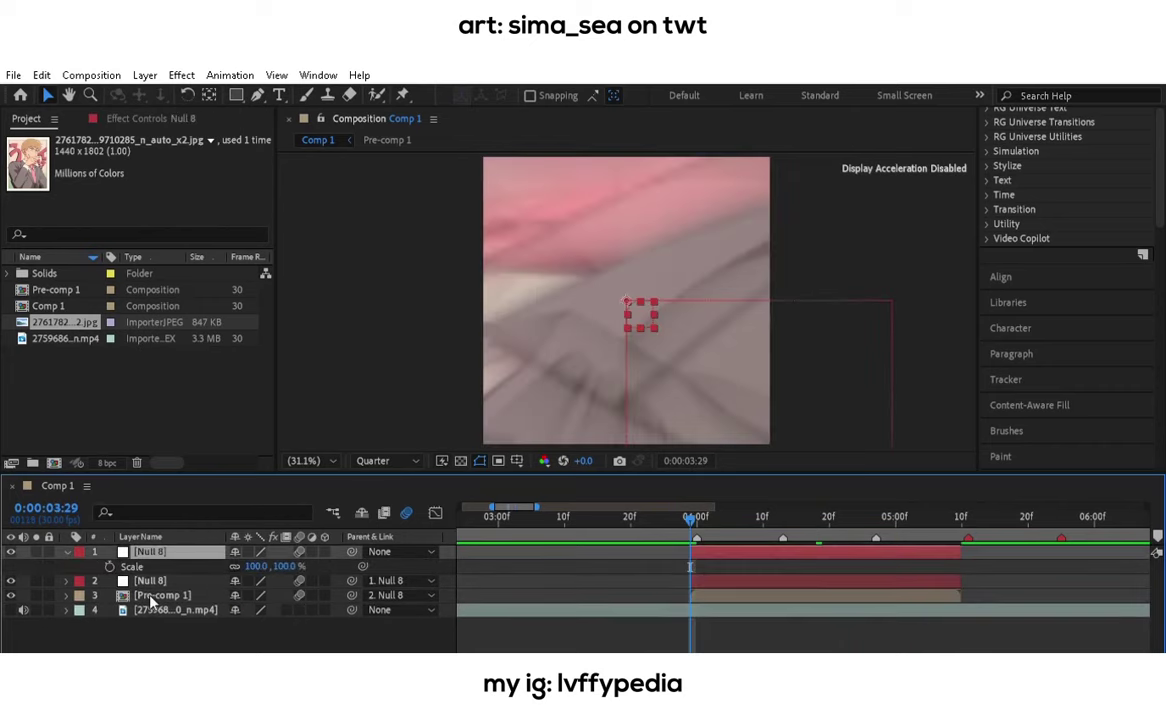
left_click(869, 516)
left_click_drag(248, 566, 285, 581)
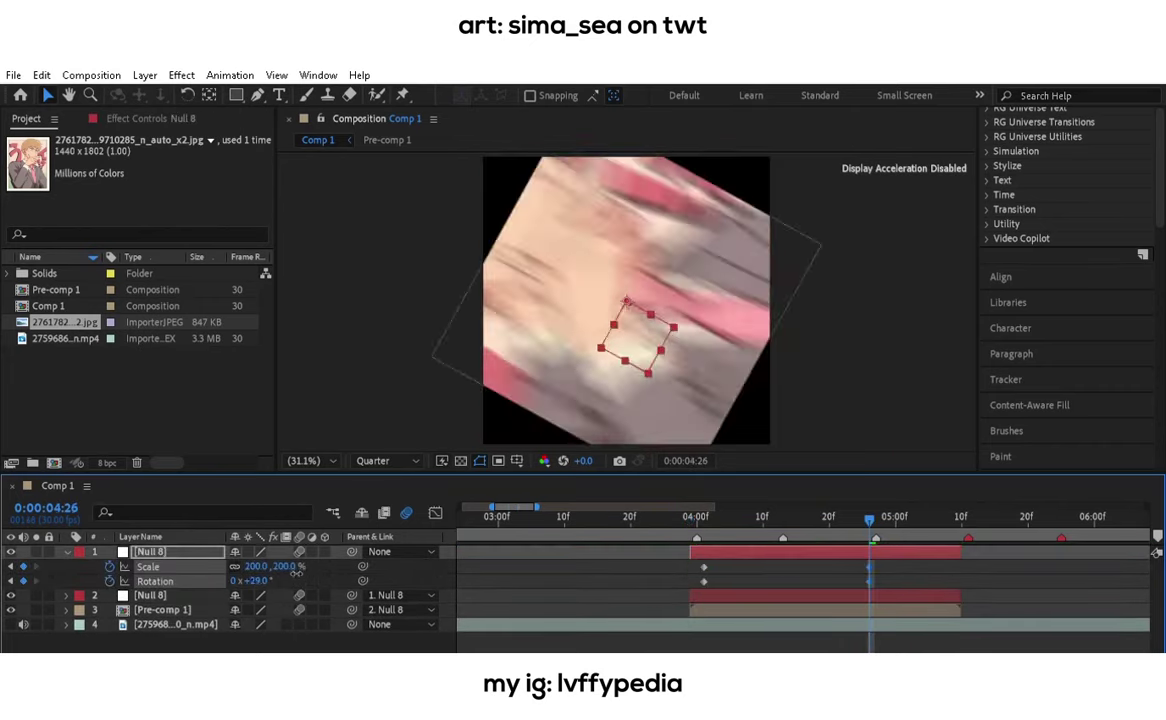
left_click(757, 516)
Easy-ease the top null's scale and rotation keyframes and sharpen the speed curve peak.
left_click(782, 516)
left_click(147, 566)
left_click(155, 581, "shift")
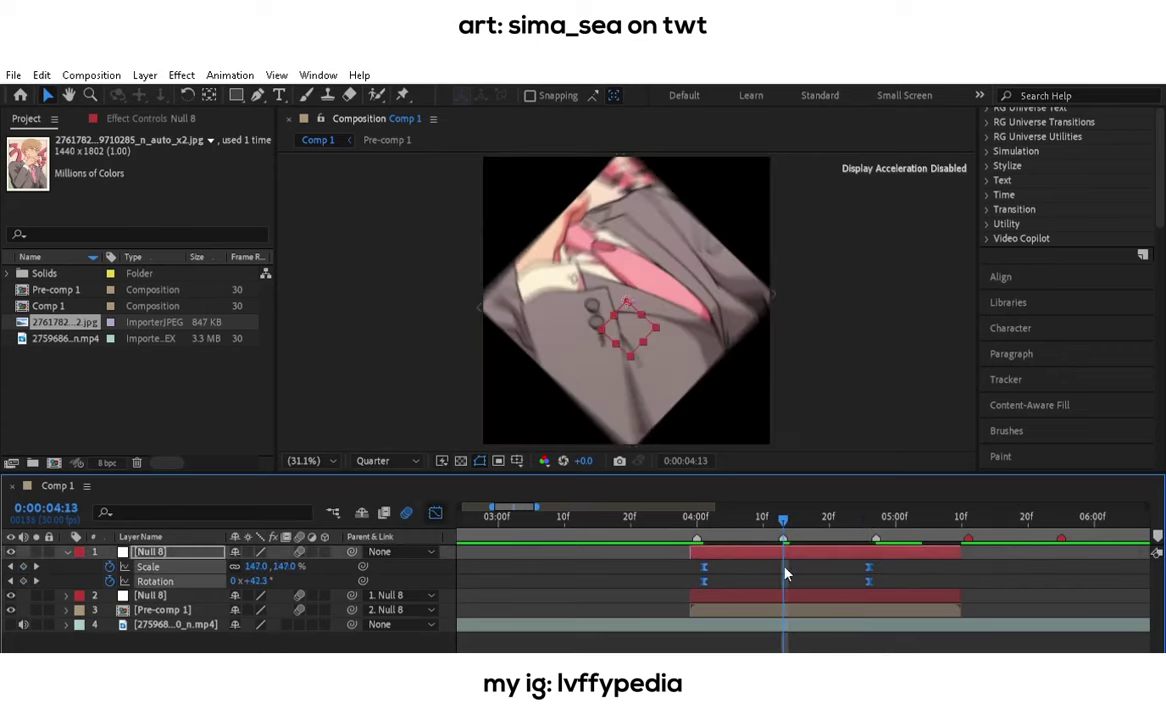
key("F9")
left_click(435, 512)
left_click_drag(758, 621, 767, 612)
Preview the zoom and spin, then add a new adjustment layer at the shot's start.
key("space")
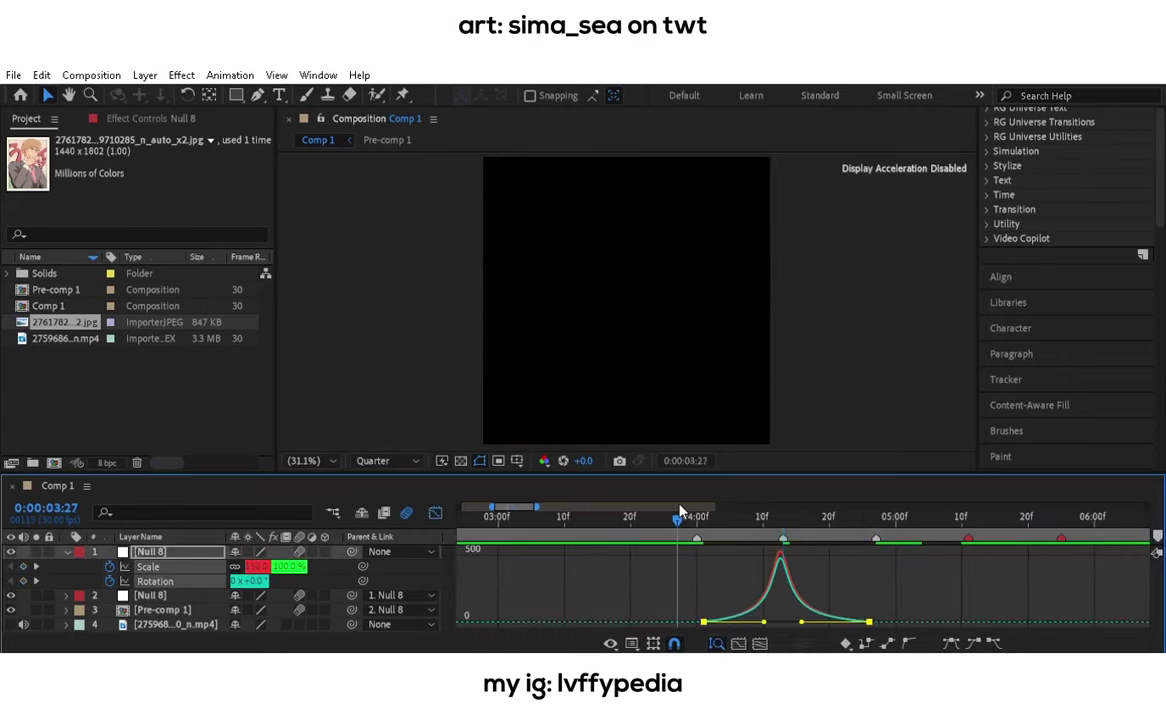
key("space")
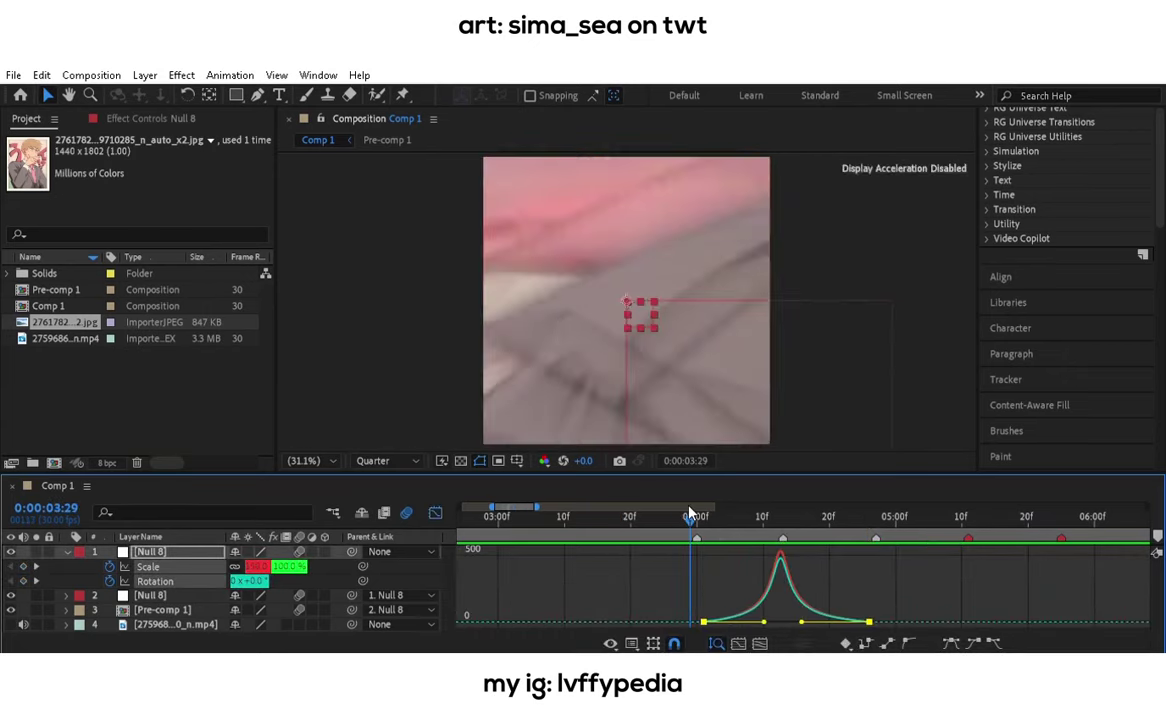
key("shift+F3")
key("u")
key("ctrl+alt+y")
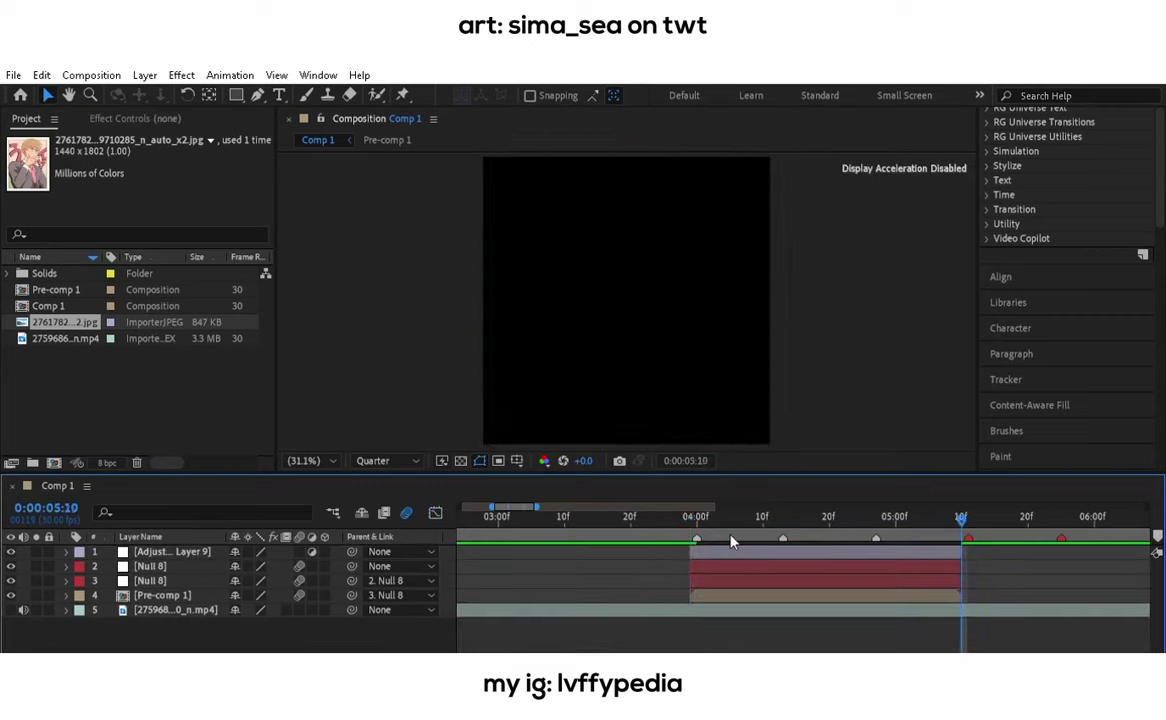
Duplicate the adjustment layer and apply the 'build up blur' preset.
key("ctrl+d")
key("ctrl+d")
type("lvf")
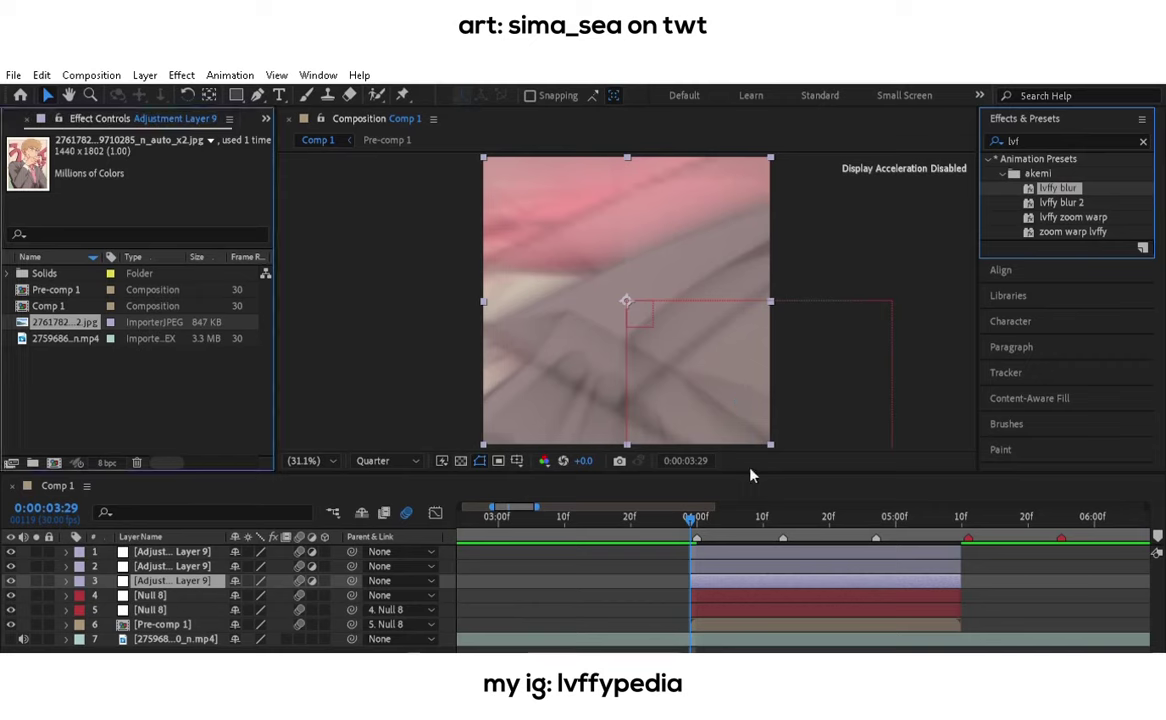
key("ctrl+Up")
key("ctrl+f")
type("build")
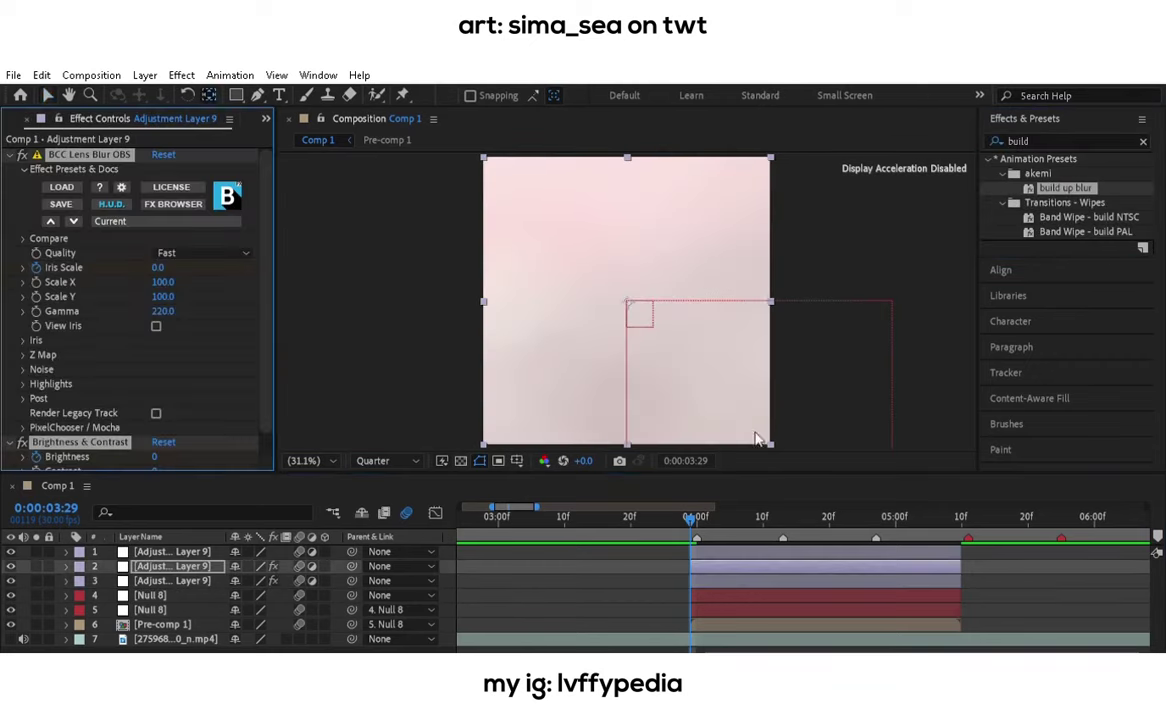
type("uk")
type("u")
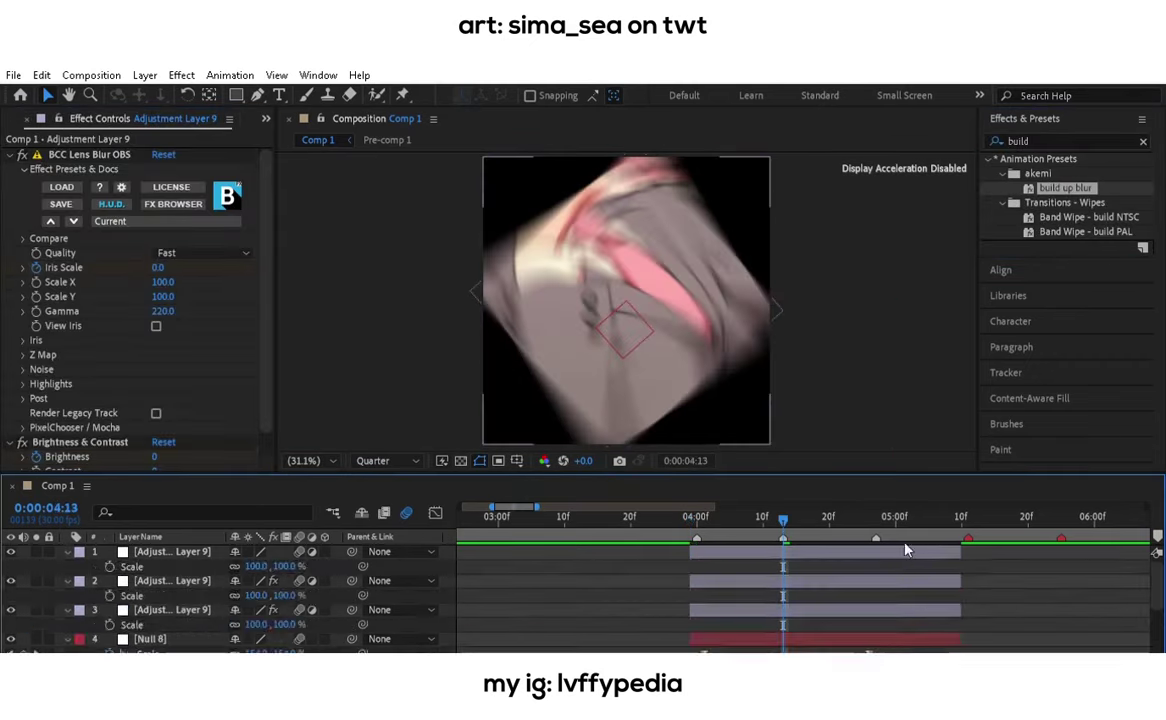
key("ctrl+Up")
key("ctrl+f")
Apply the 'my zoom warp 2' preset and preview the blur and warp from 3:25.
type("mt")
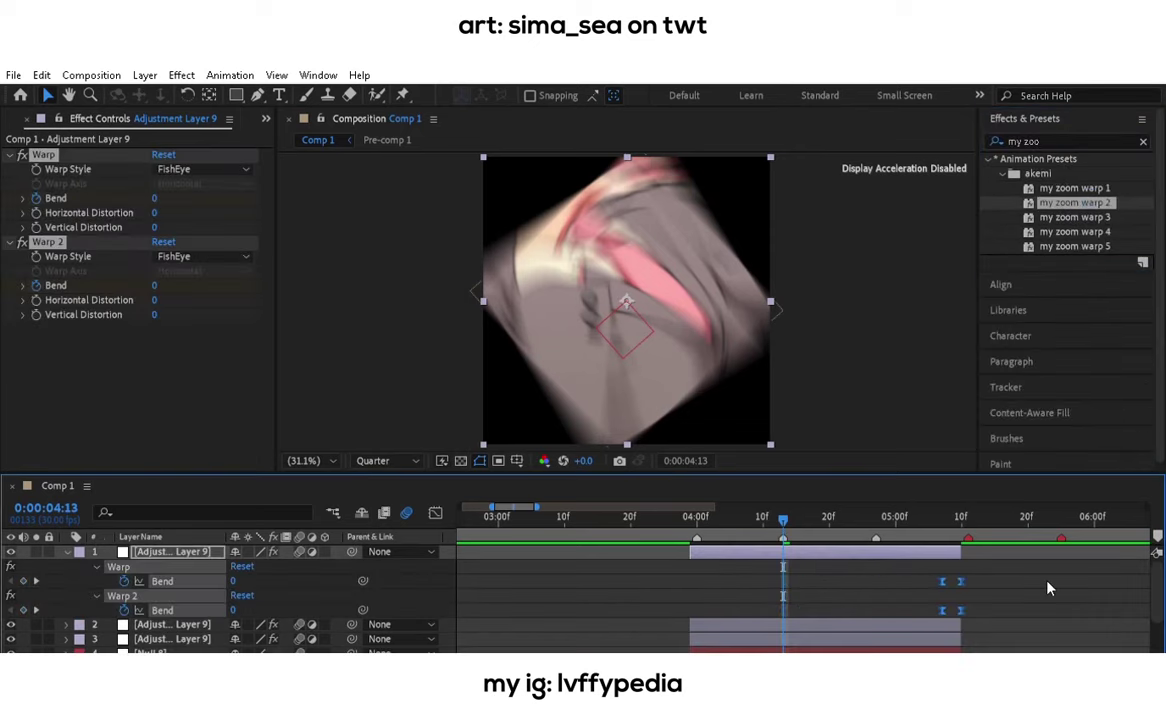
type("u")
key("ctrl+shift+a")
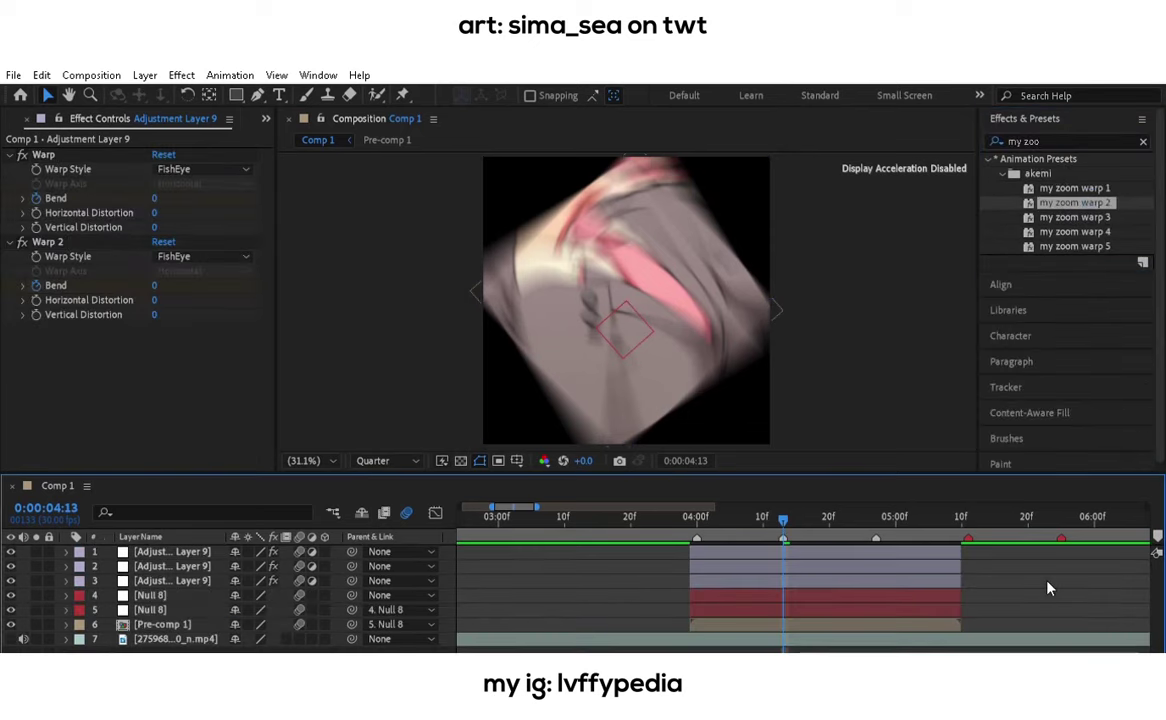
mouse_move(783, 516)
left_mouse_down()
mouse_move(770, 512)
mouse_move(783, 516)
left_mouse_up()
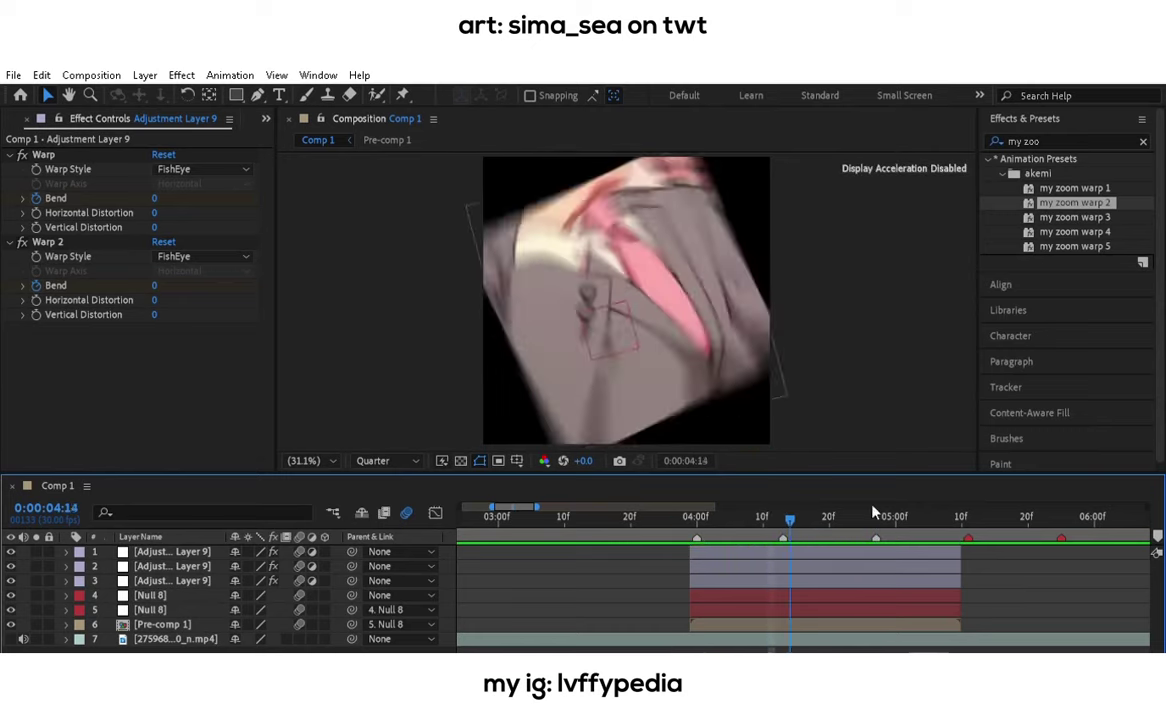
left_click(785, 566)
key("u")
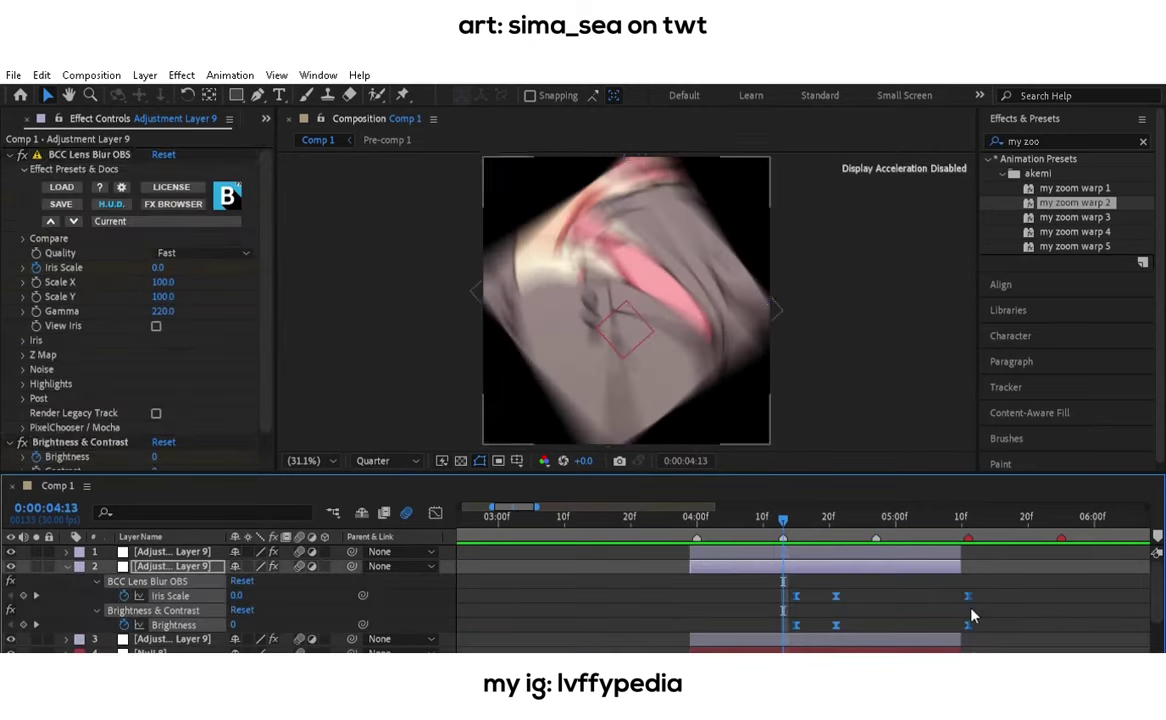
key("u")
left_click_drag(783, 516, 667, 512)
key("space")
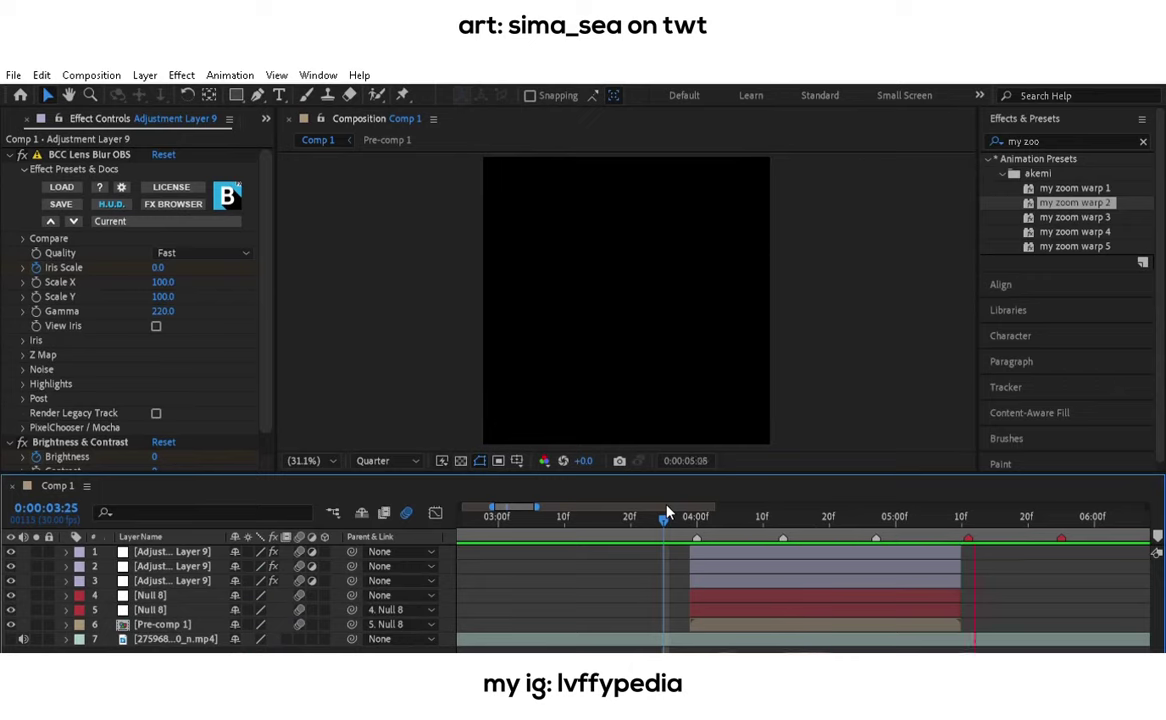
key("space")
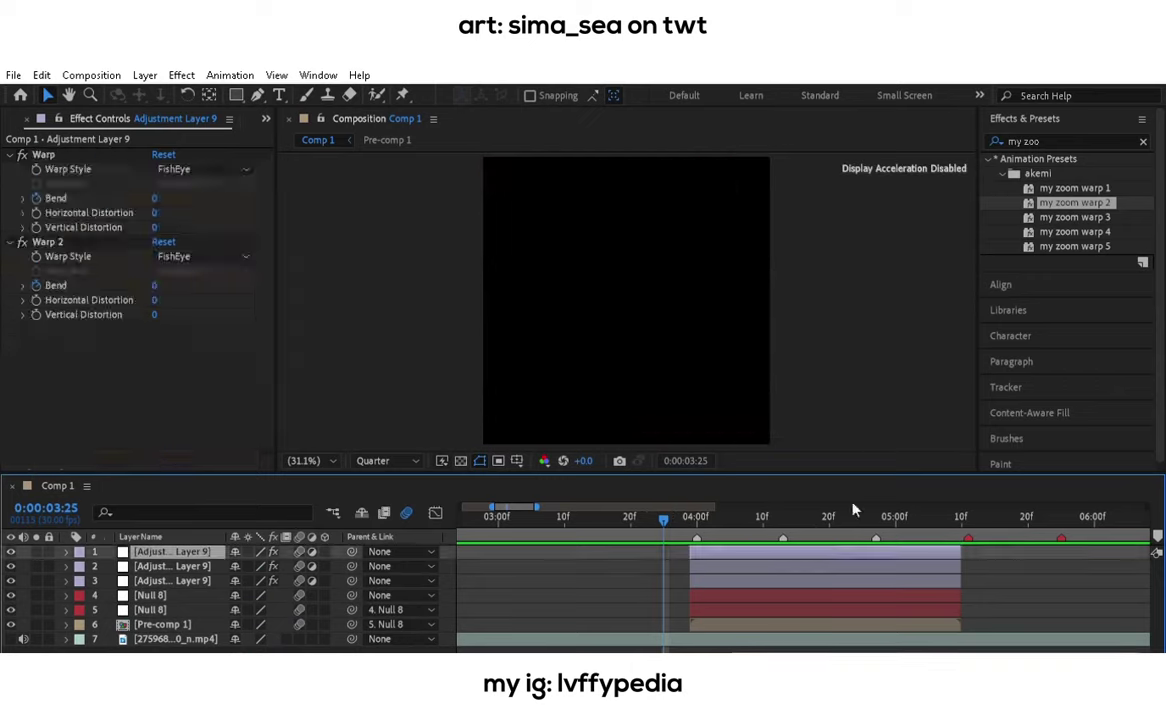
left_click_drag(851, 516, 876, 516)
Apply the 'my expression shake 2' preset to Pre-comp 1.
key("u")
key("u")
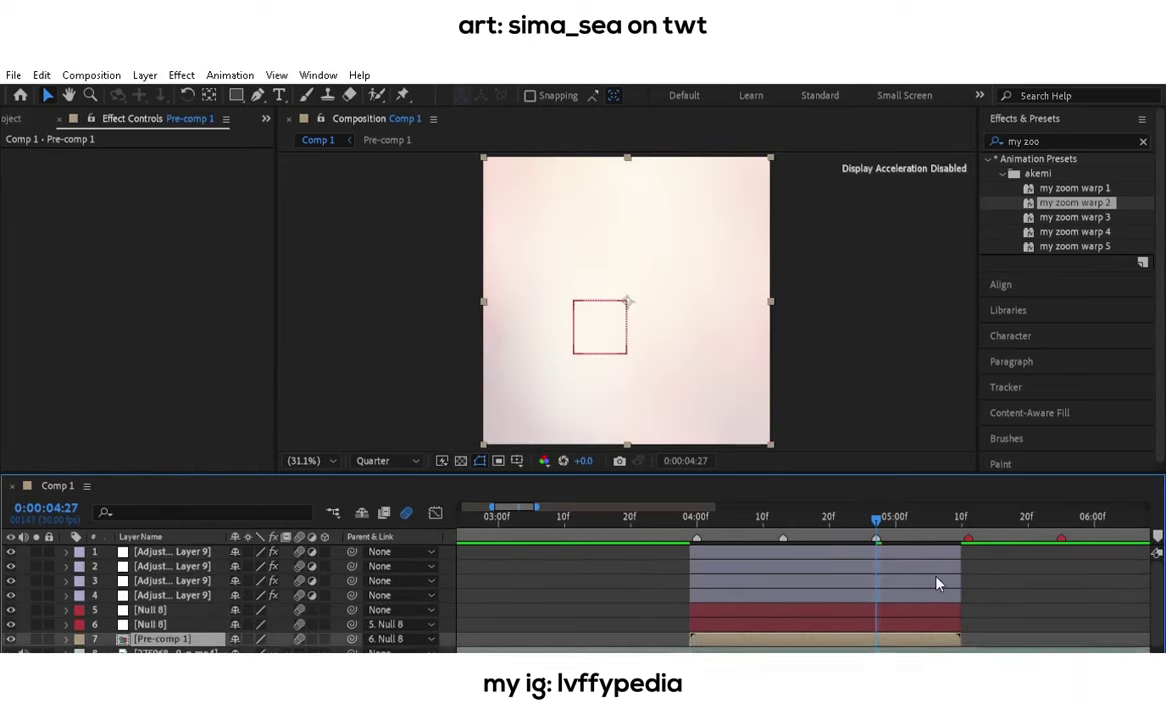
left_click(1060, 141)
type("fa e")
double_click(1087, 202)
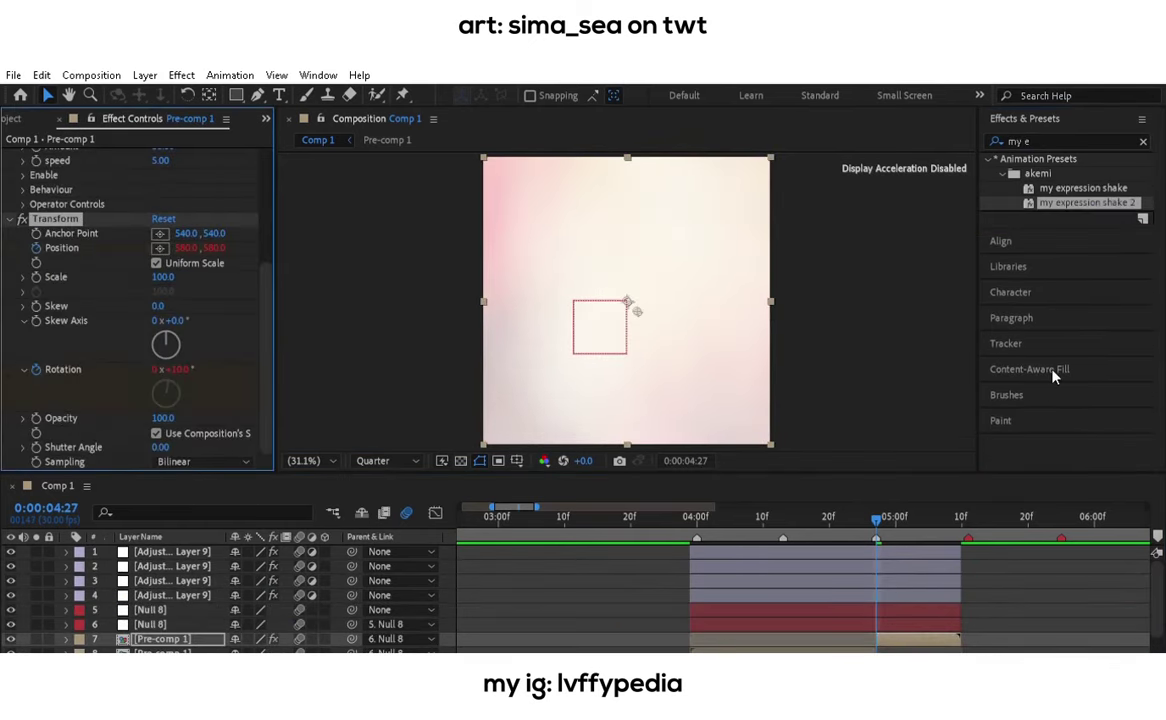
left_click(1051, 616)
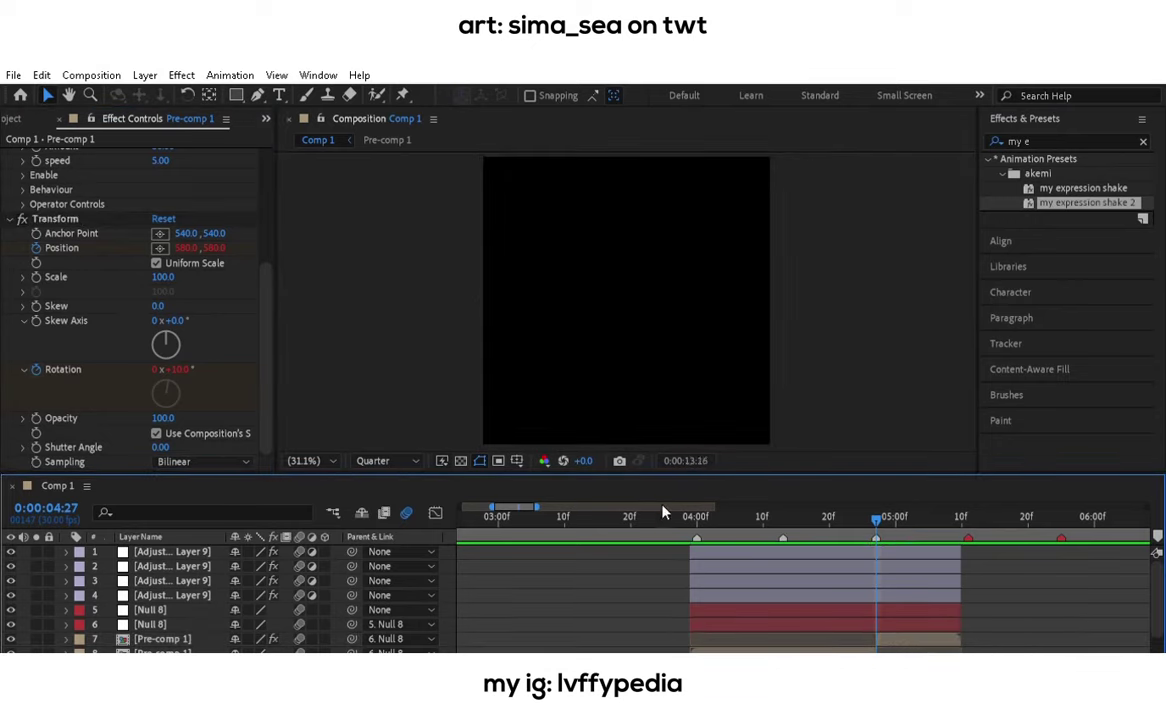
Preview the shake section from 0:00:03:21 twice, then show the Project panel.
left_click(663, 513)
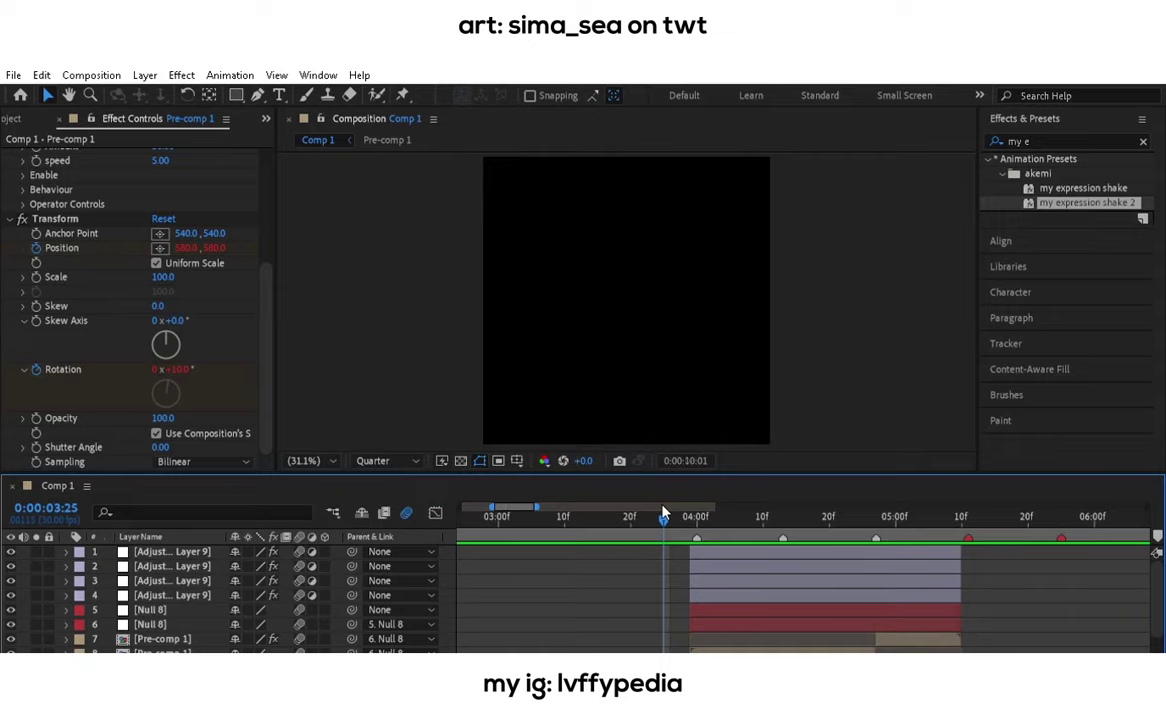
left_click(634, 516)
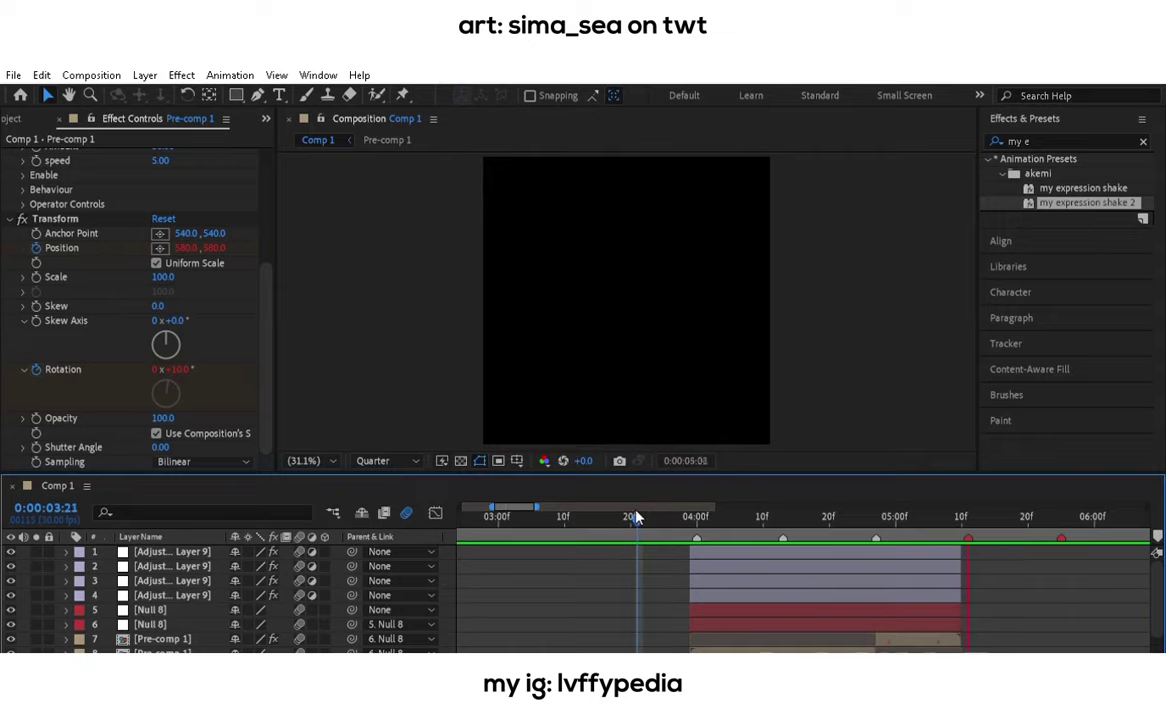
left_click_drag(634, 516, 560, 514)
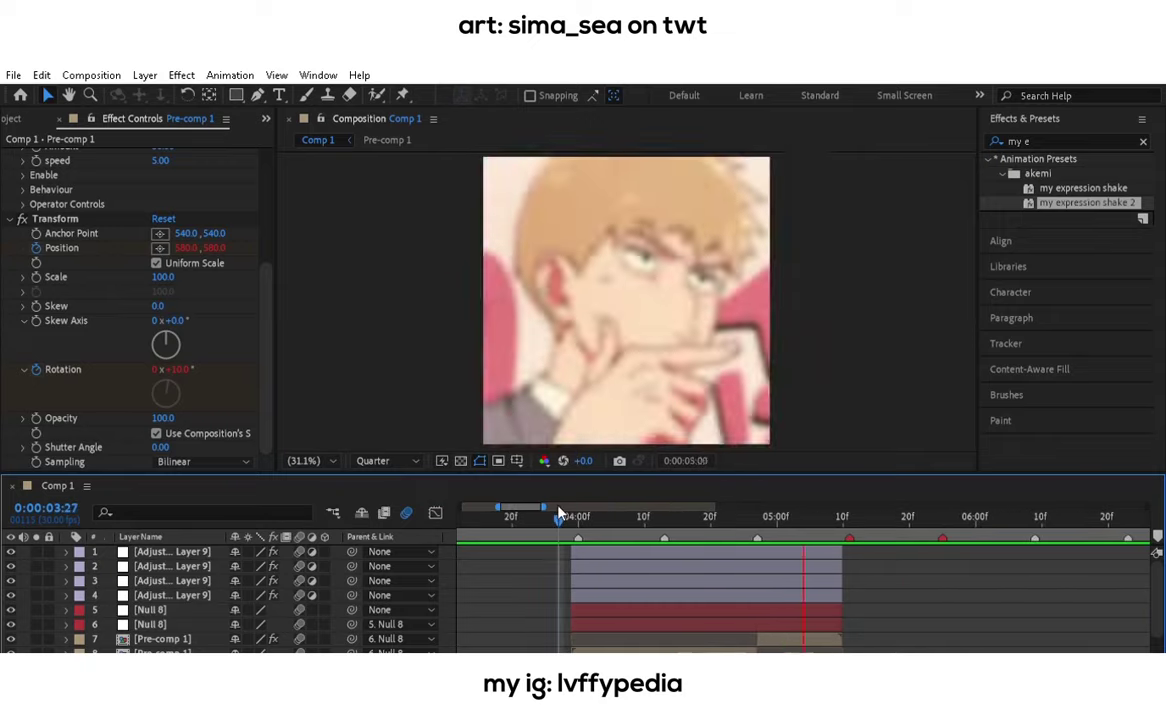
key("space")
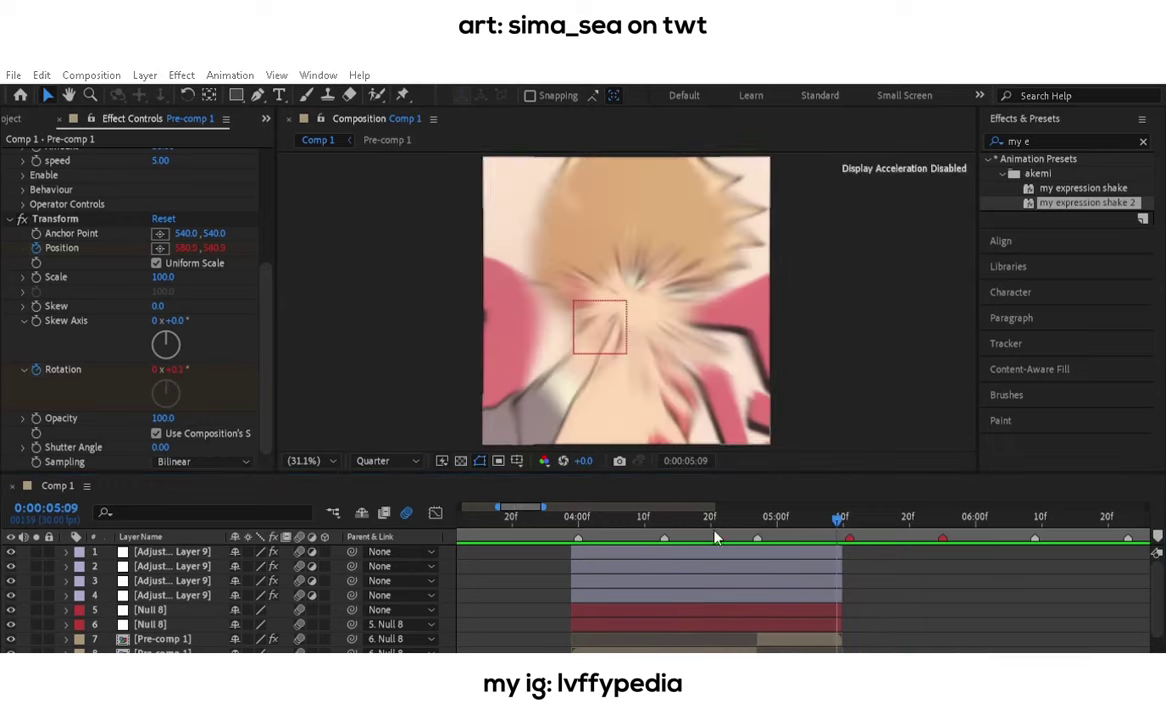
left_click(518, 516)
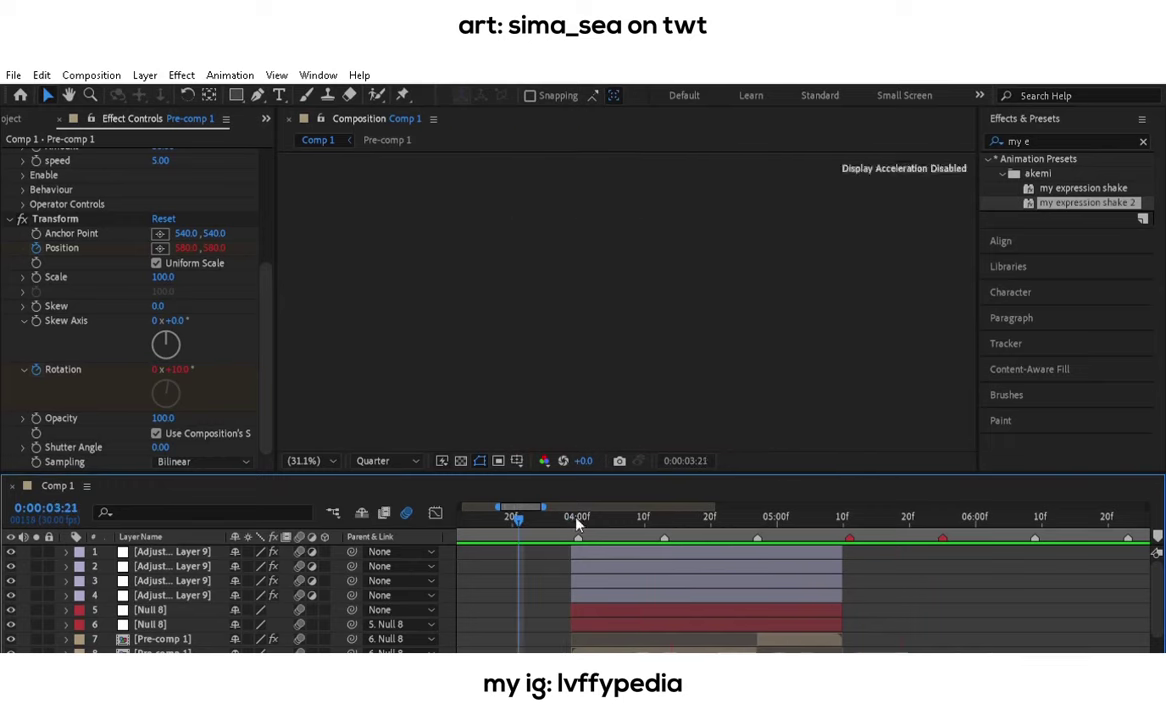
key("space")
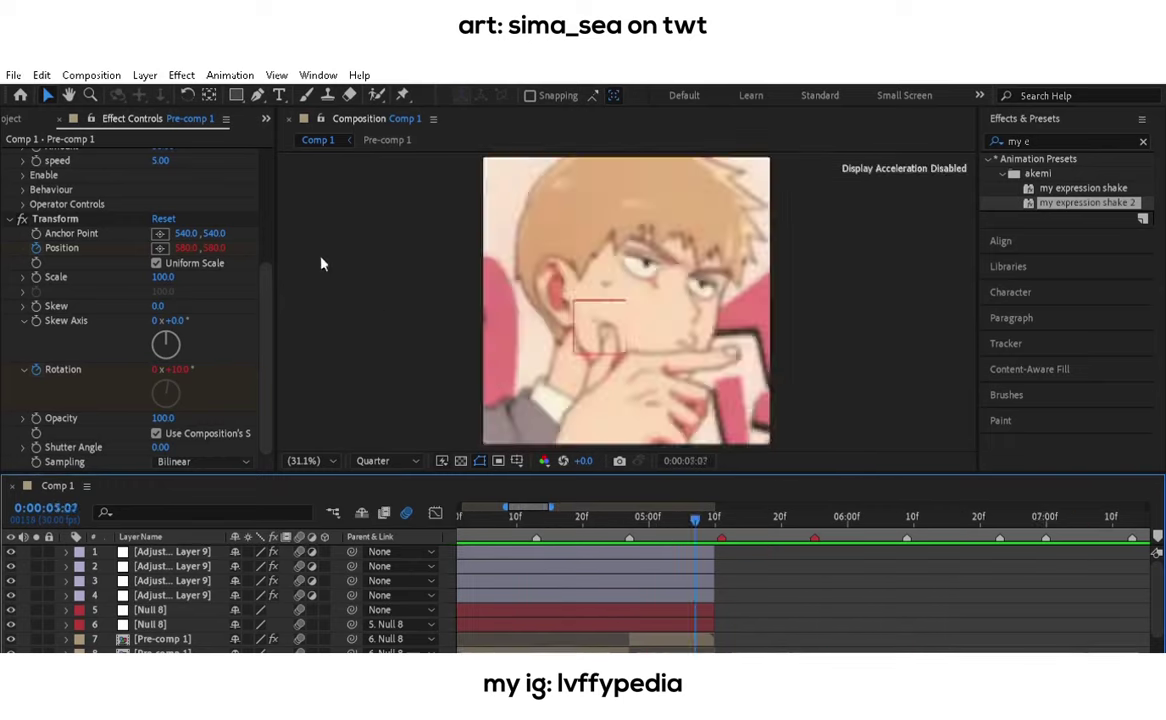
left_click(665, 490)
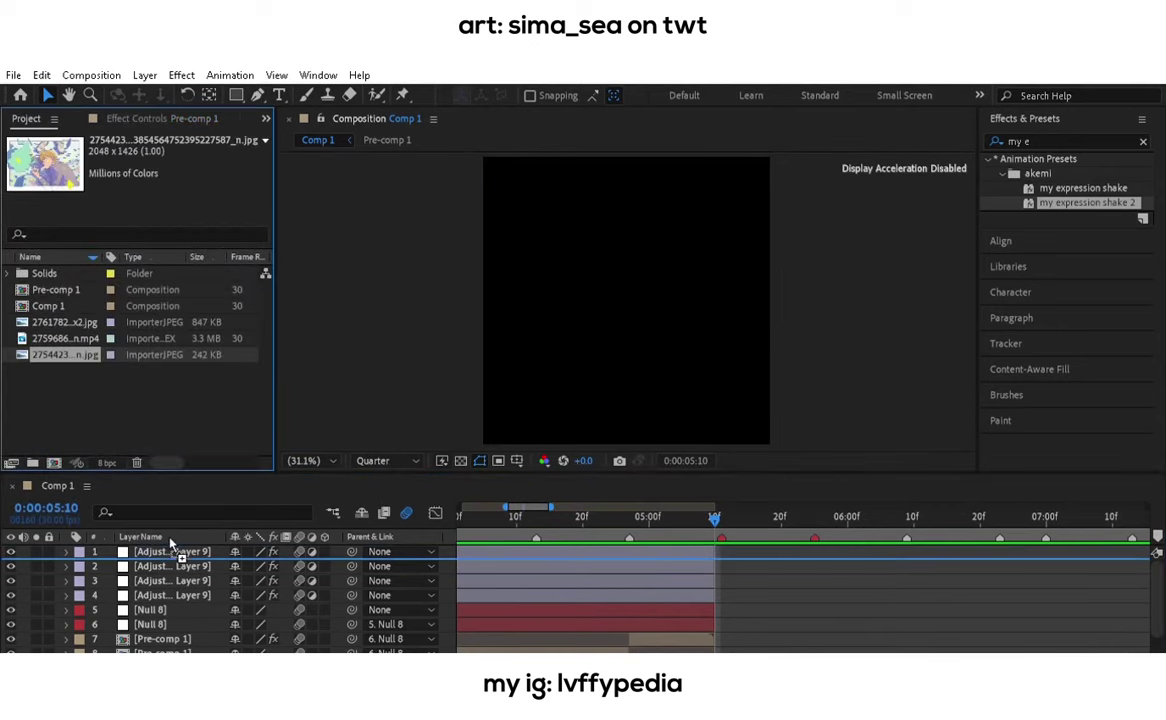
Add the new artwork image as a precomp parented to a new Null 9.
left_click_drag(489, 233, 771, 541)
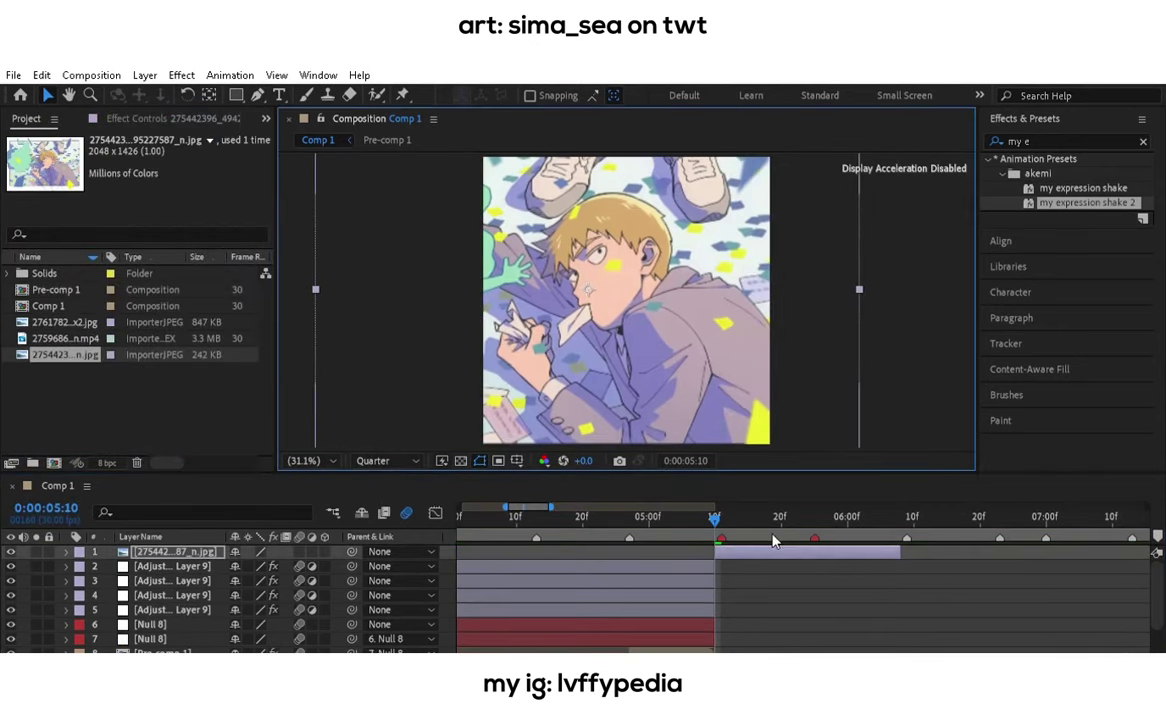
key("ctrl+shift+c")
key("Return")
key("ctrl+alt+shift+y")
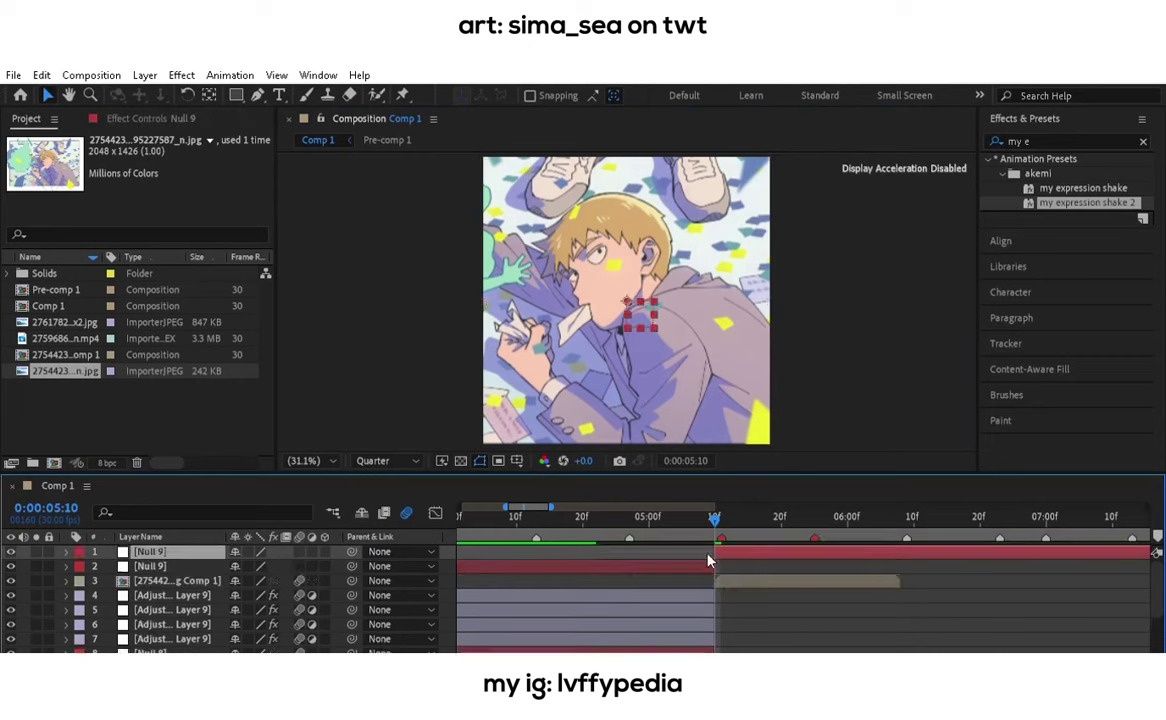
left_click(900, 516)
key("ctrl+shift+d")
left_click(826, 516)
key("Delete")
left_click_drag(352, 566, 150, 552)
Keyframe Null 9's scale zoom from 1000% with easing and preview it.
left_click(140, 553)
type("s")
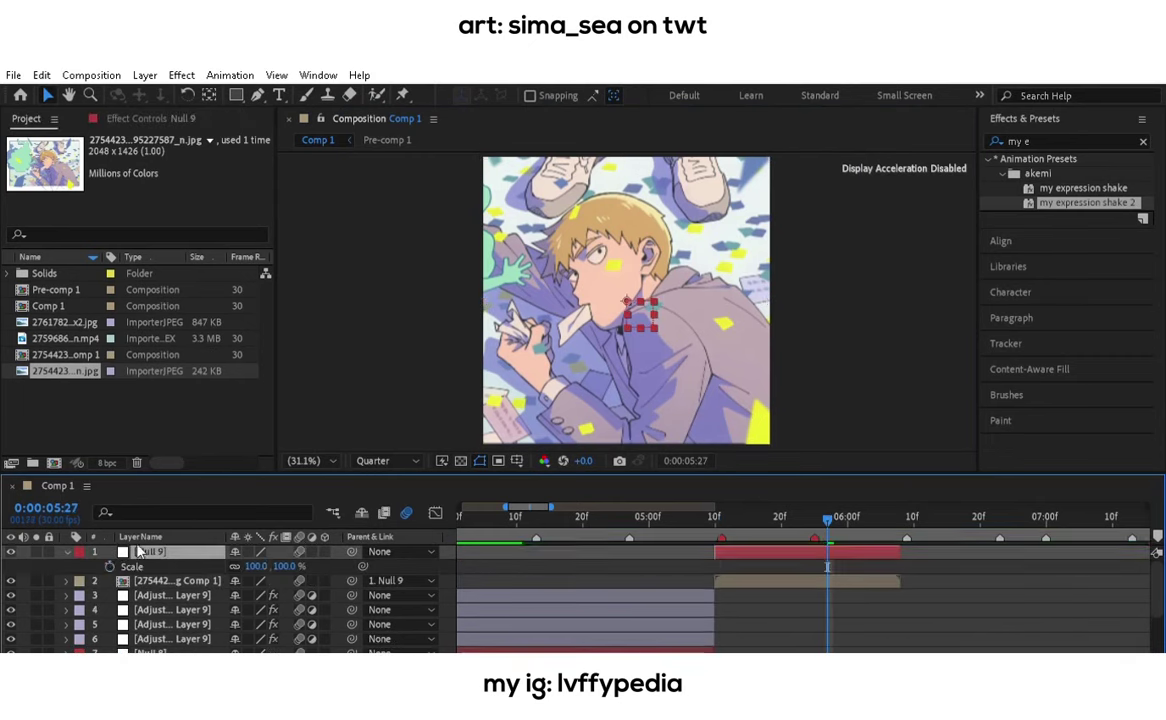
type("0")
key("Return")
left_click(435, 513)
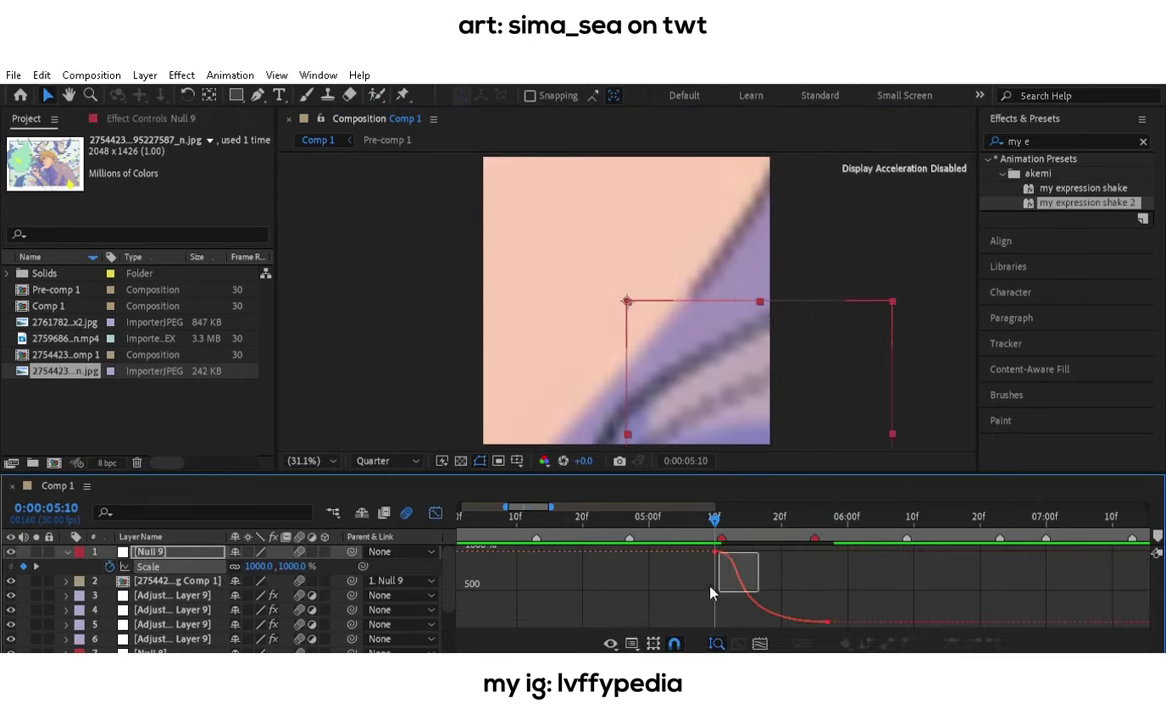
key("shift+F3")
key("space")
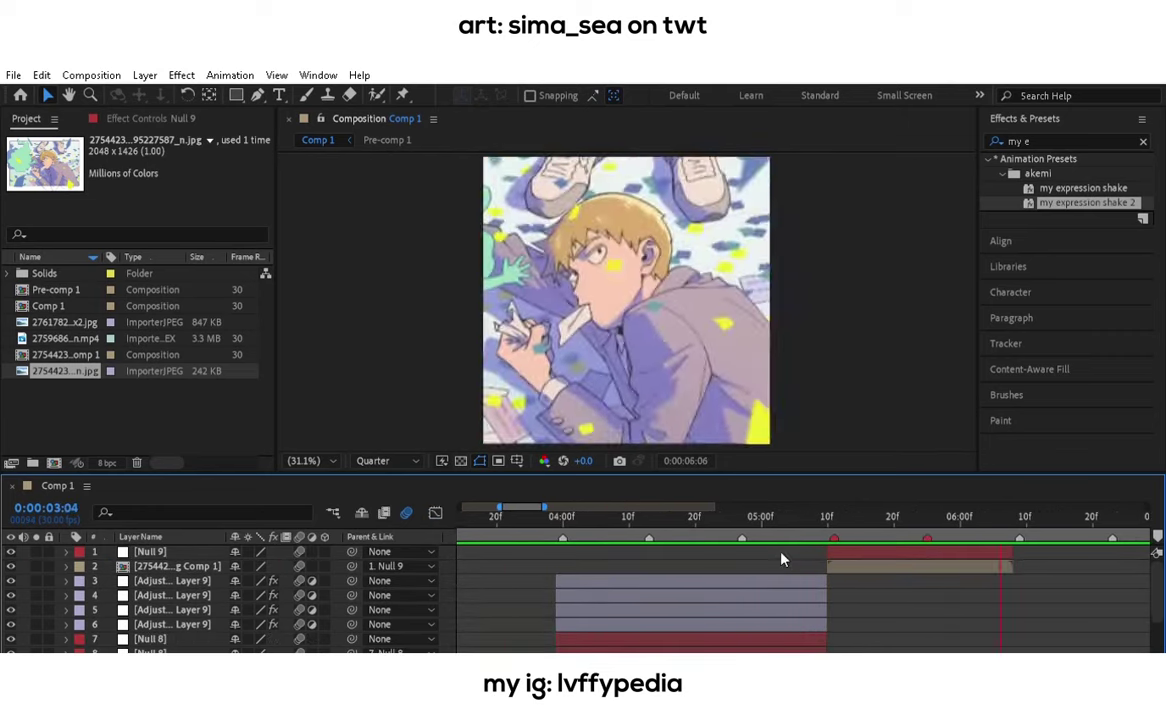
key("space")
left_click(916, 507)
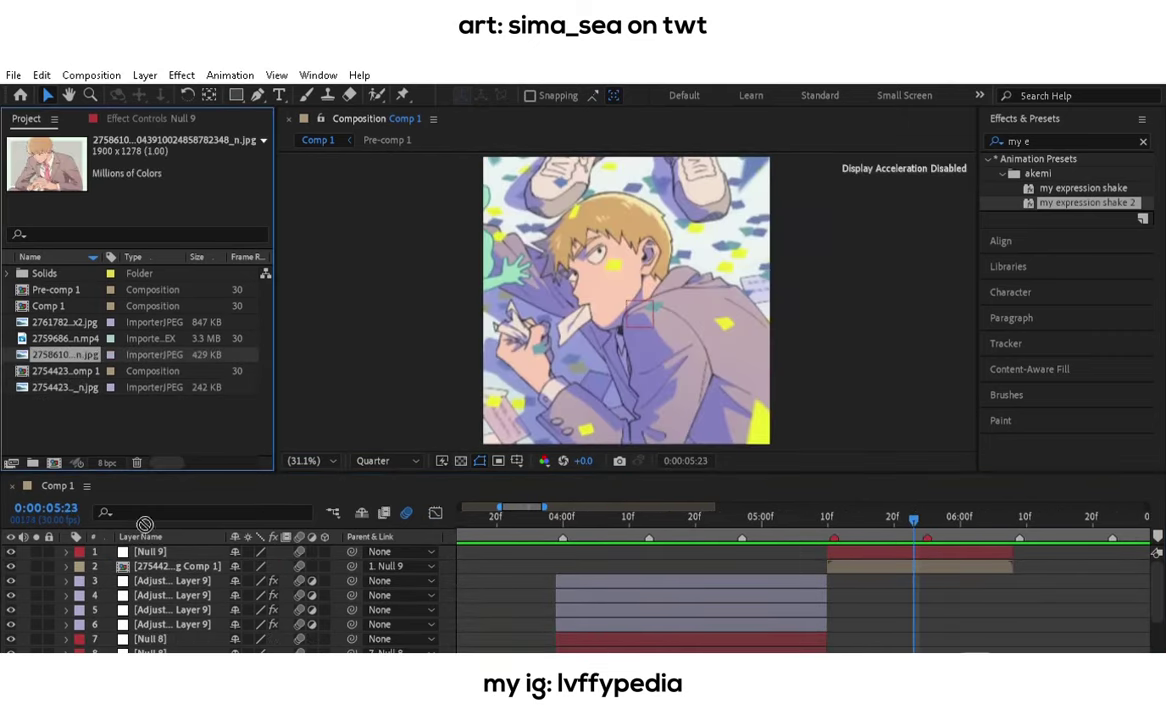
Add a second artwork image, shrink it to 86%, and precompose it.
left_click_drag(773, 238, 626, 300)
left_click(706, 551)
key("s")
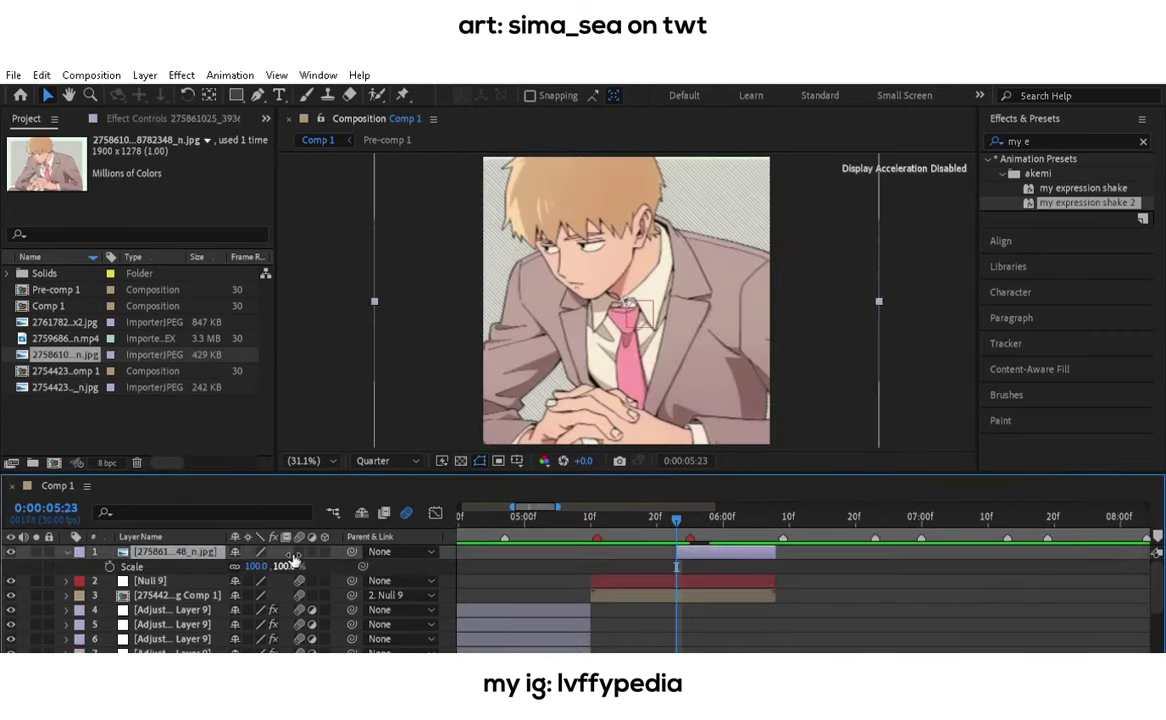
left_click_drag(256, 566, 286, 562)
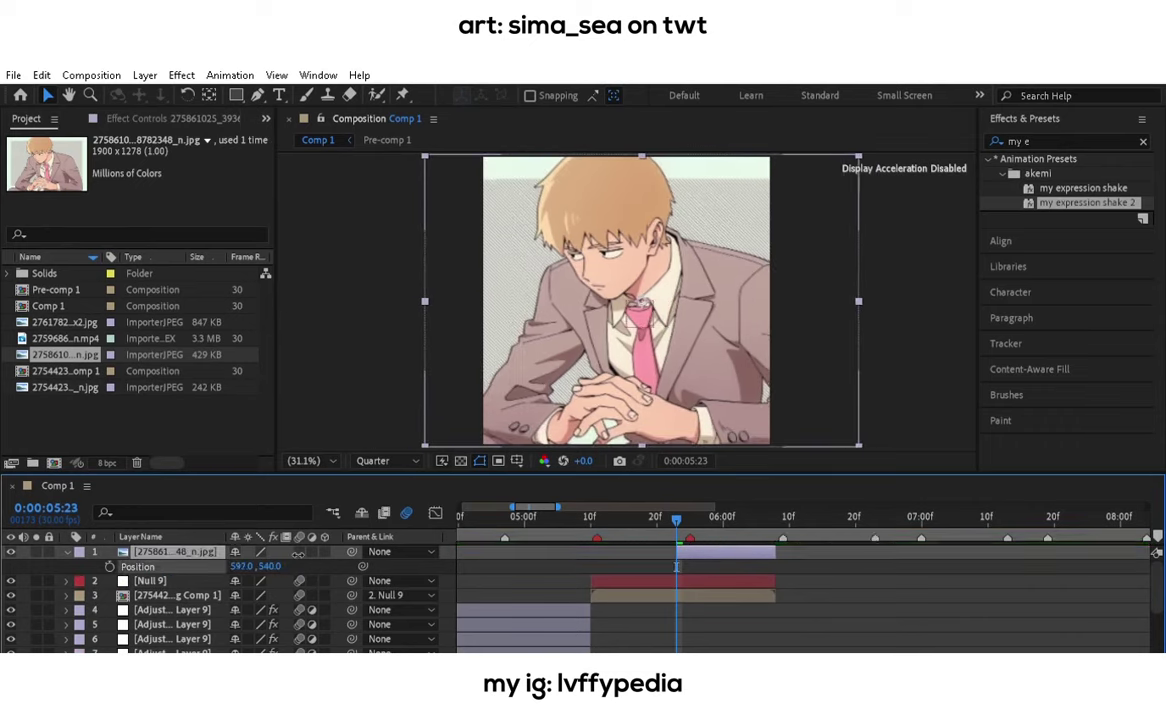
key("ctrl+shift+c")
key("Return")
key("ctrl+z")
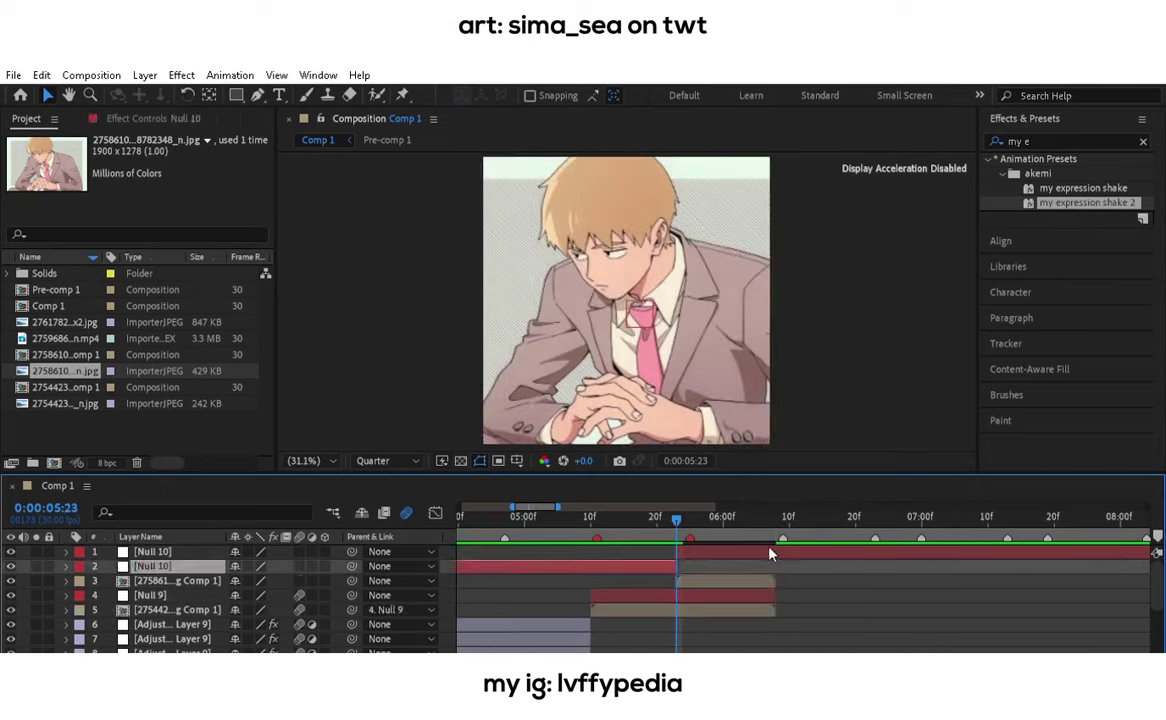
key("ctrl+shift+z")
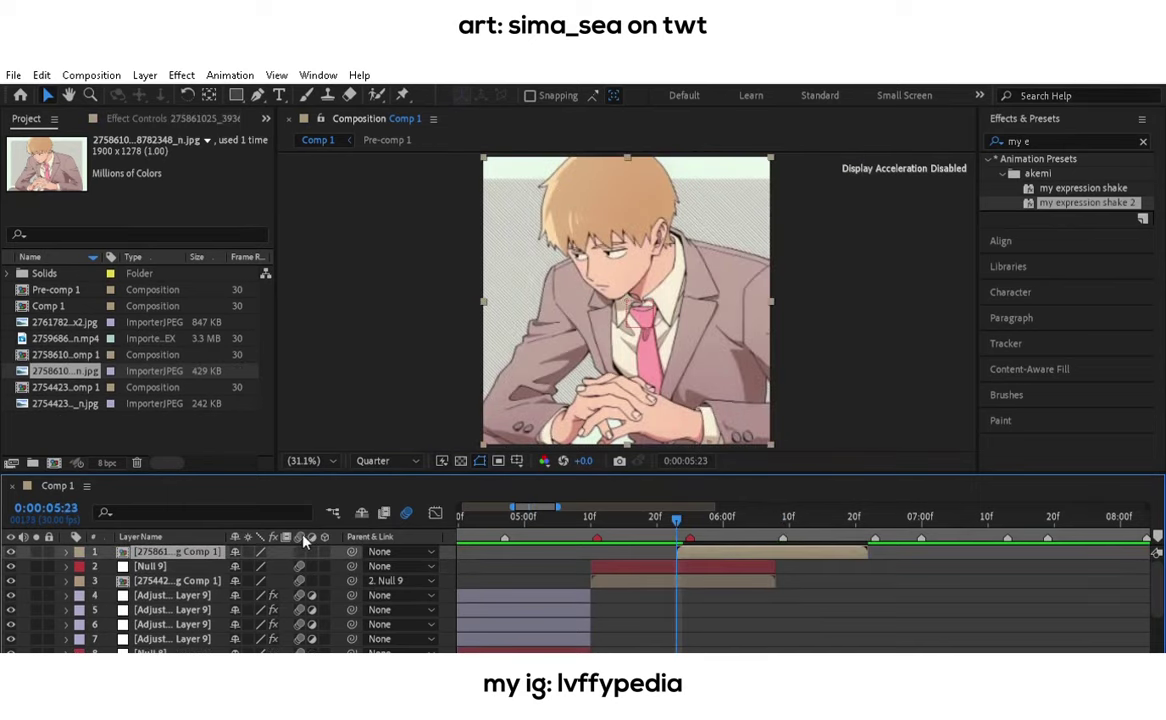
Add Null 10 and parent the second image precomp to it.
key("ctrl+alt+shift+y")
left_click(868, 516)
double_click(700, 566)
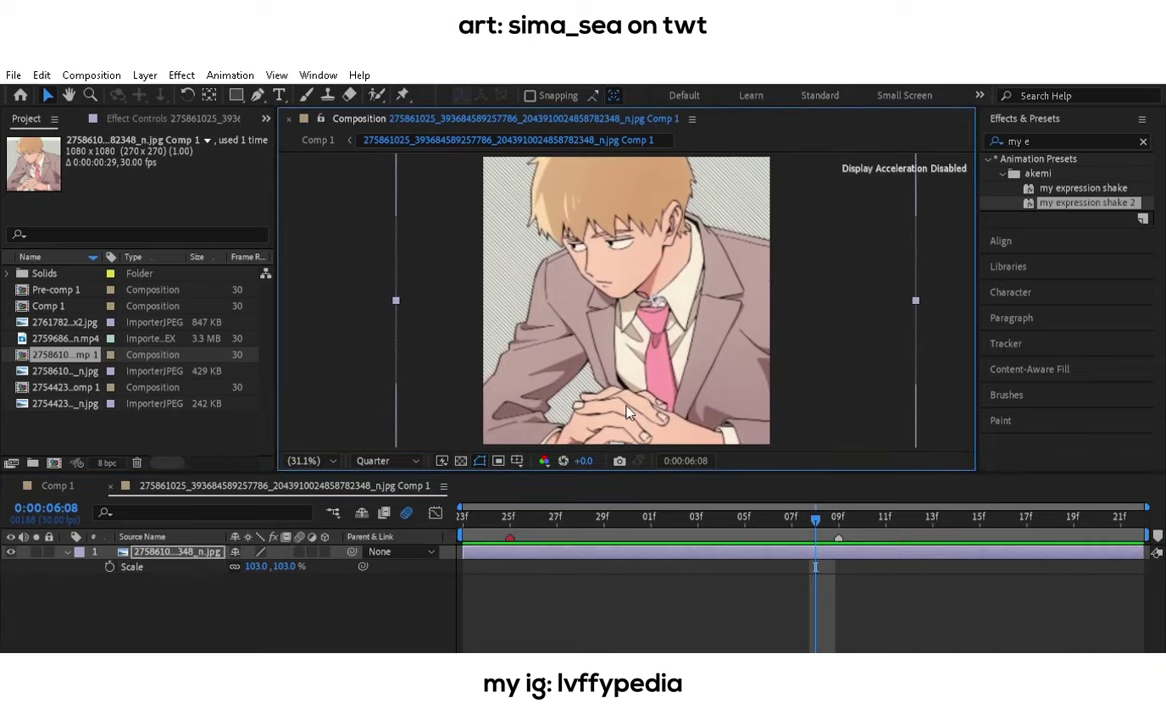
key("ctrl+w")
left_click(843, 567)
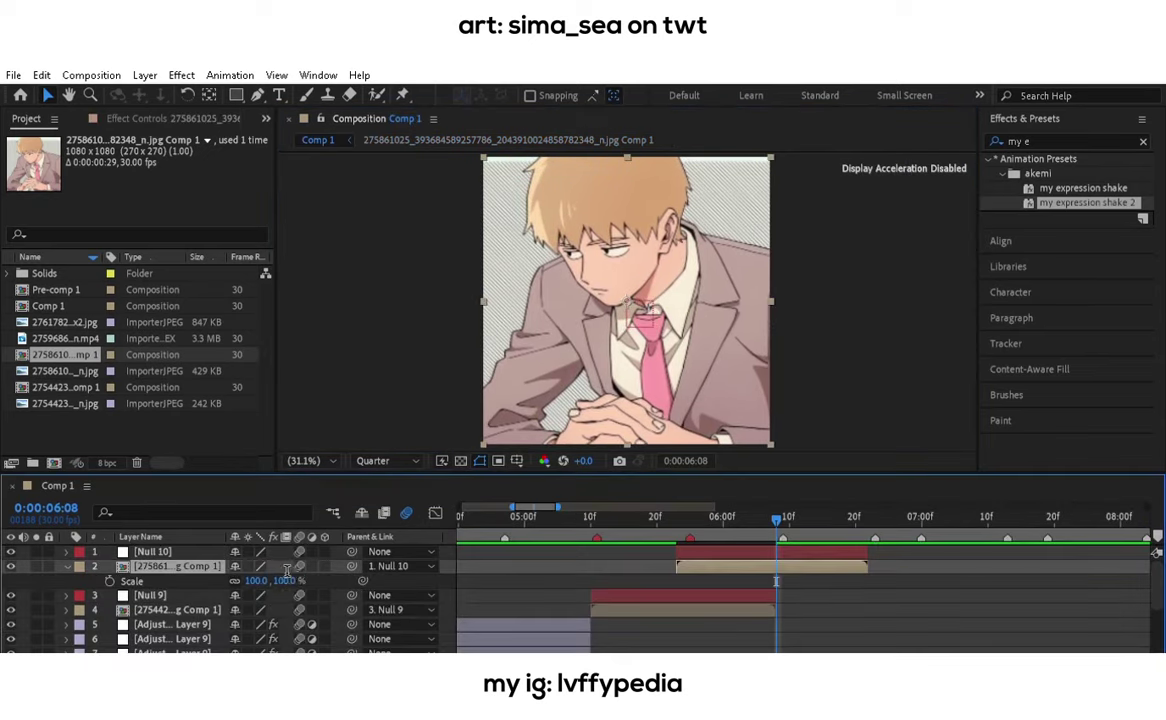
left_click_drag(351, 566, 153, 551)
left_click(153, 551)
Keyframe Null 10's scale from 0% to 100% with easing, then add Null 11.
key("s")
left_click(258, 566)
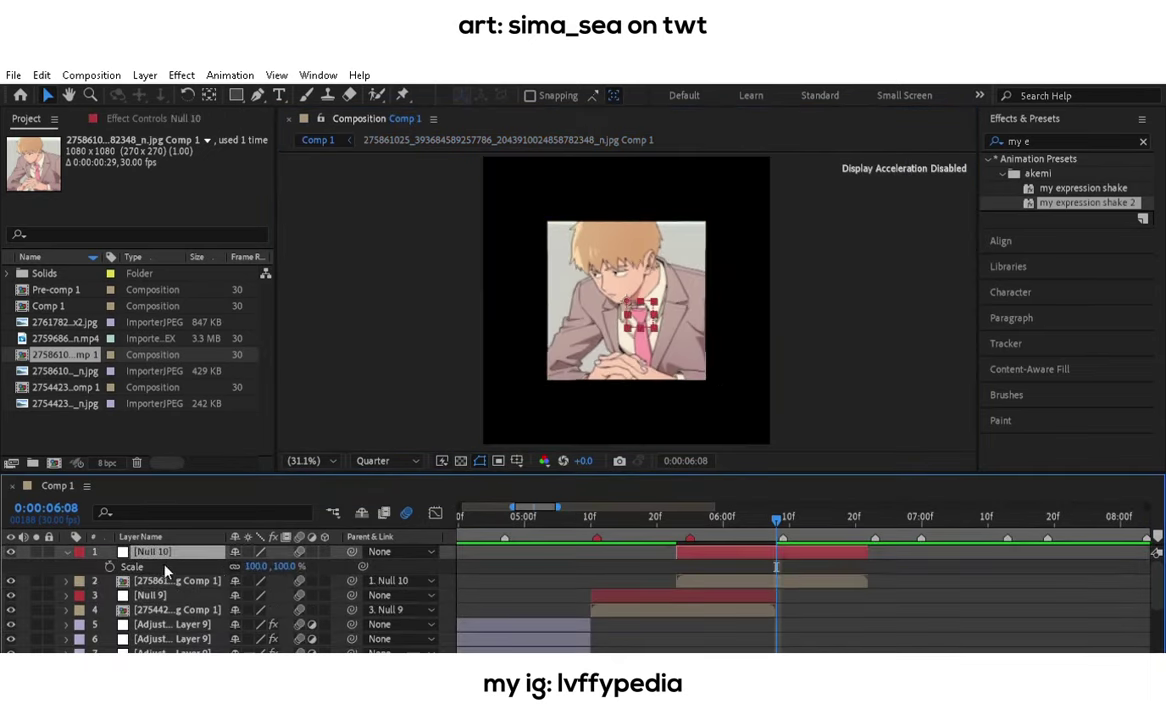
type("0")
key("Return")
key("j")
left_click(435, 512)
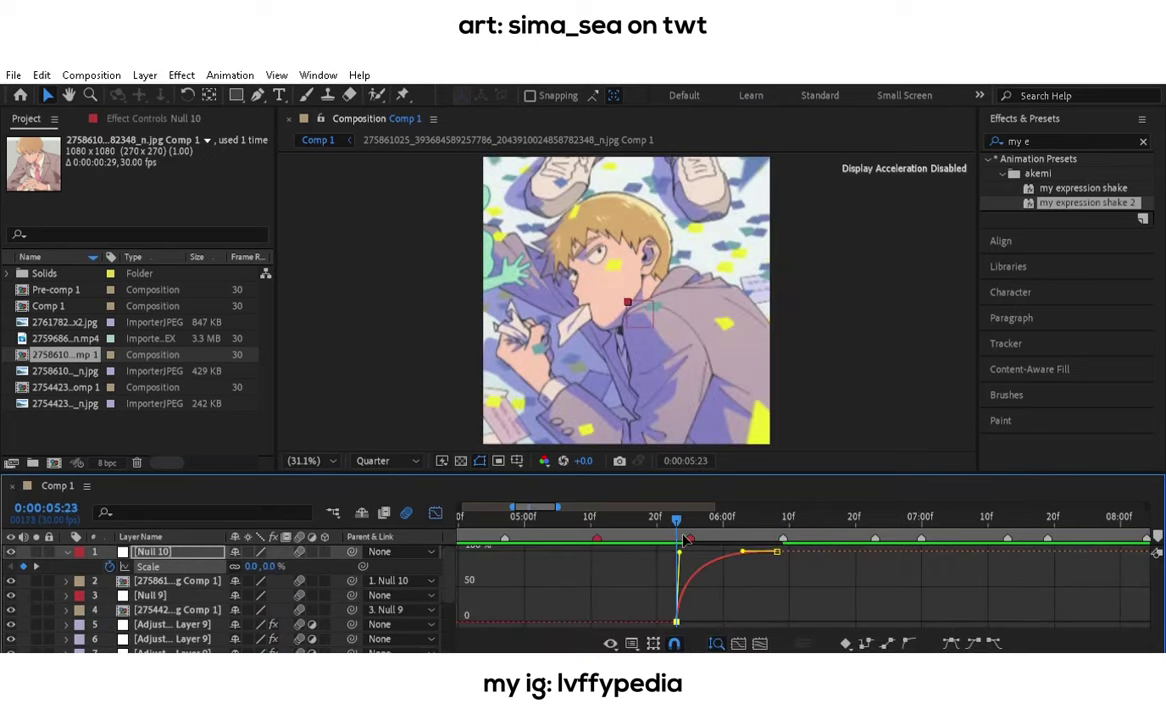
left_click(435, 512)
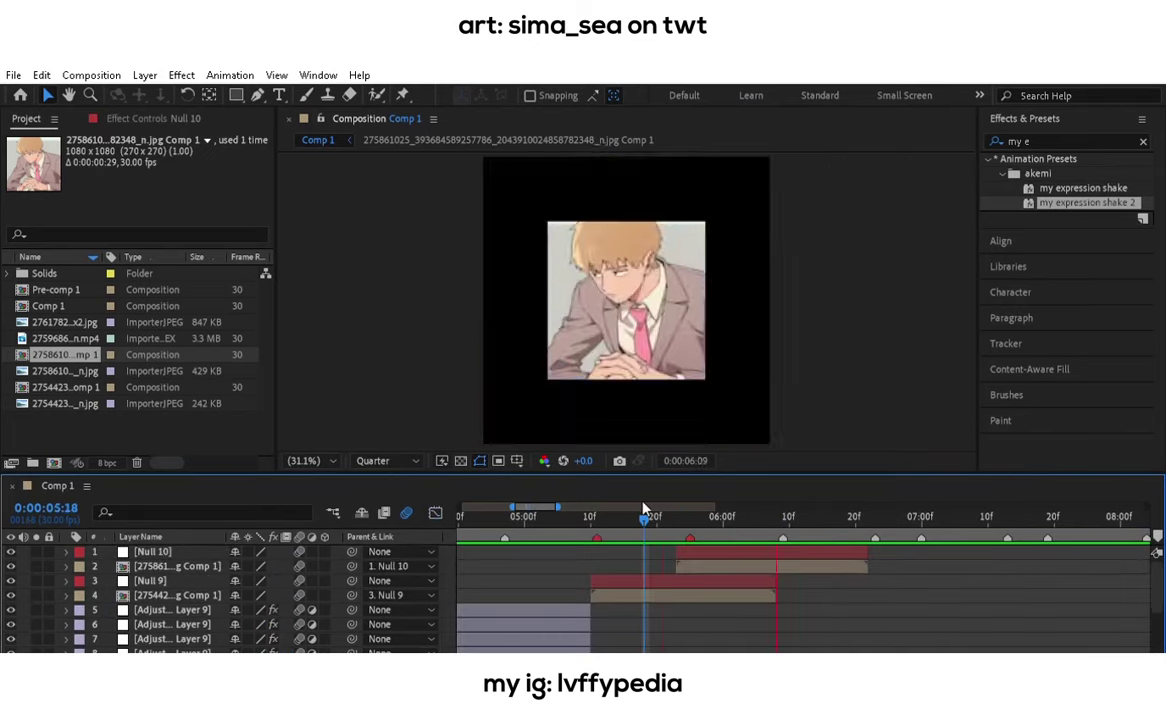
left_click(940, 591)
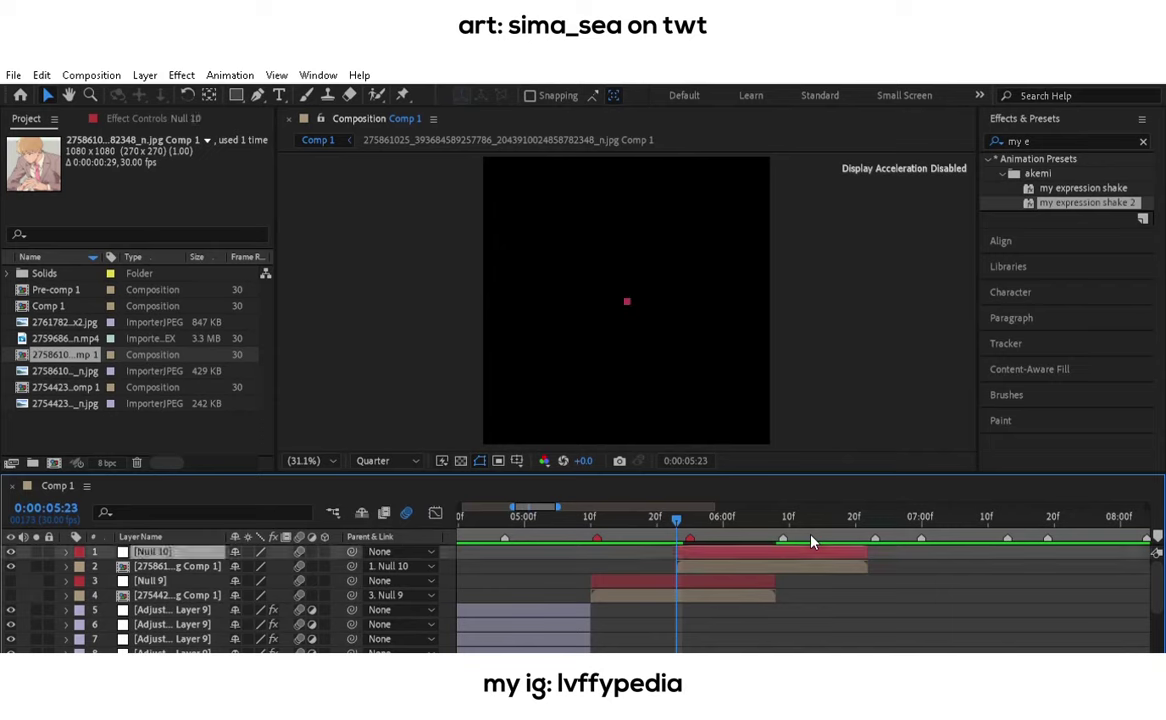
key("ctrl+alt+shift+y")
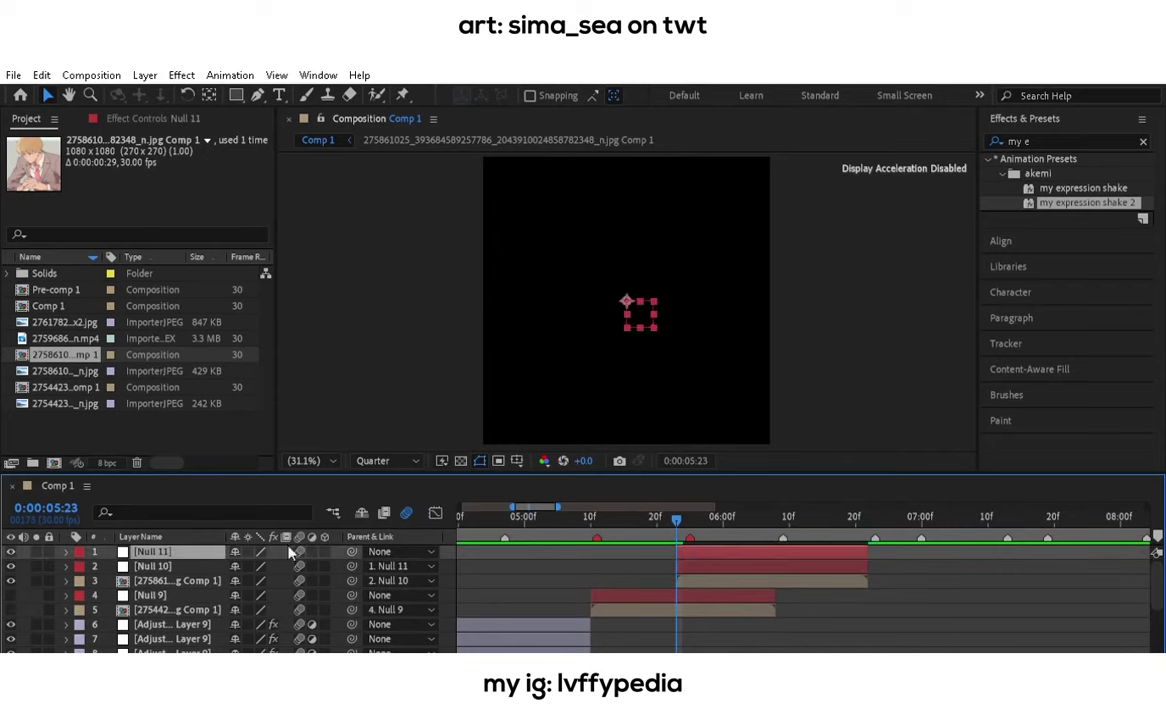
Make Null 11 3D and keyframe Y Rotation 0→180° and Scale 100→200% by 0:00:06:21.
left_click(324, 552)
key("r")
key("shift+s")
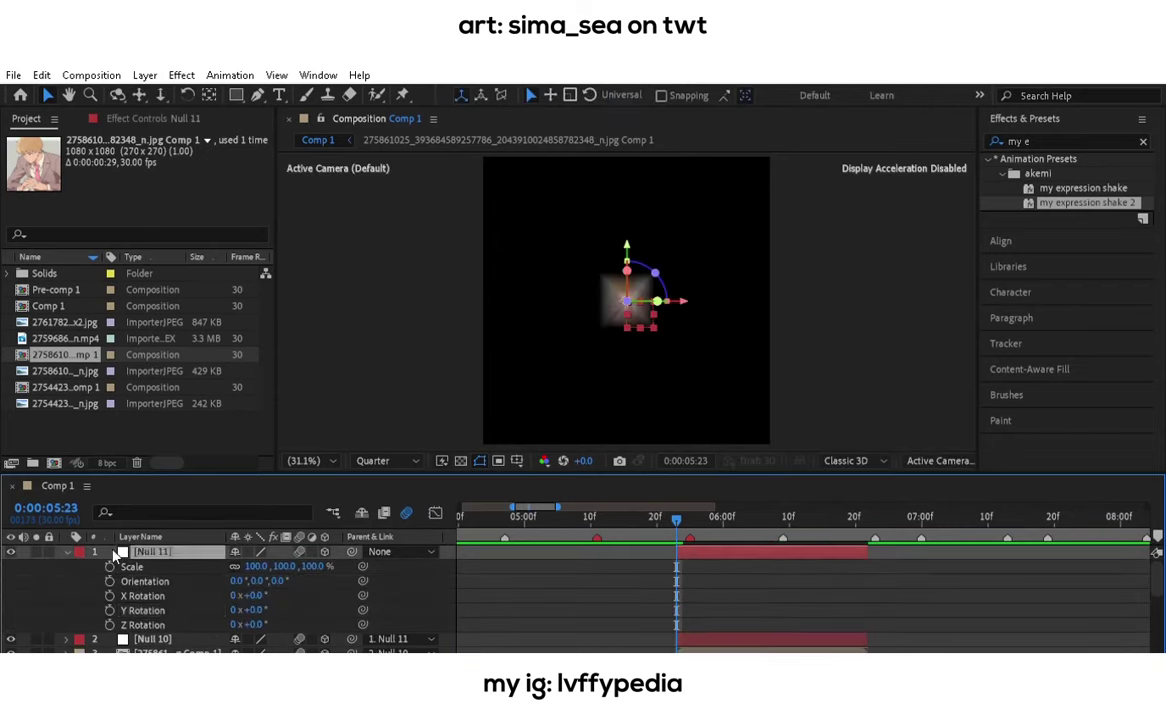
key("u")
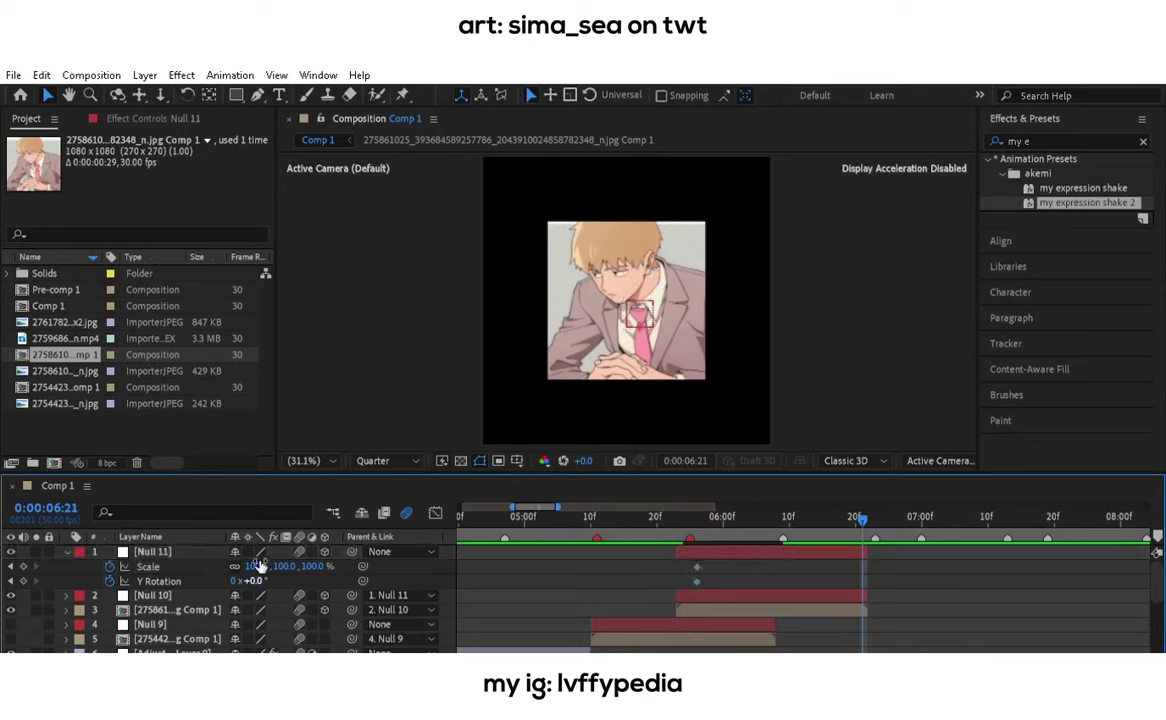
left_click_drag(250, 581, 265, 562)
type("200")
key("Return")
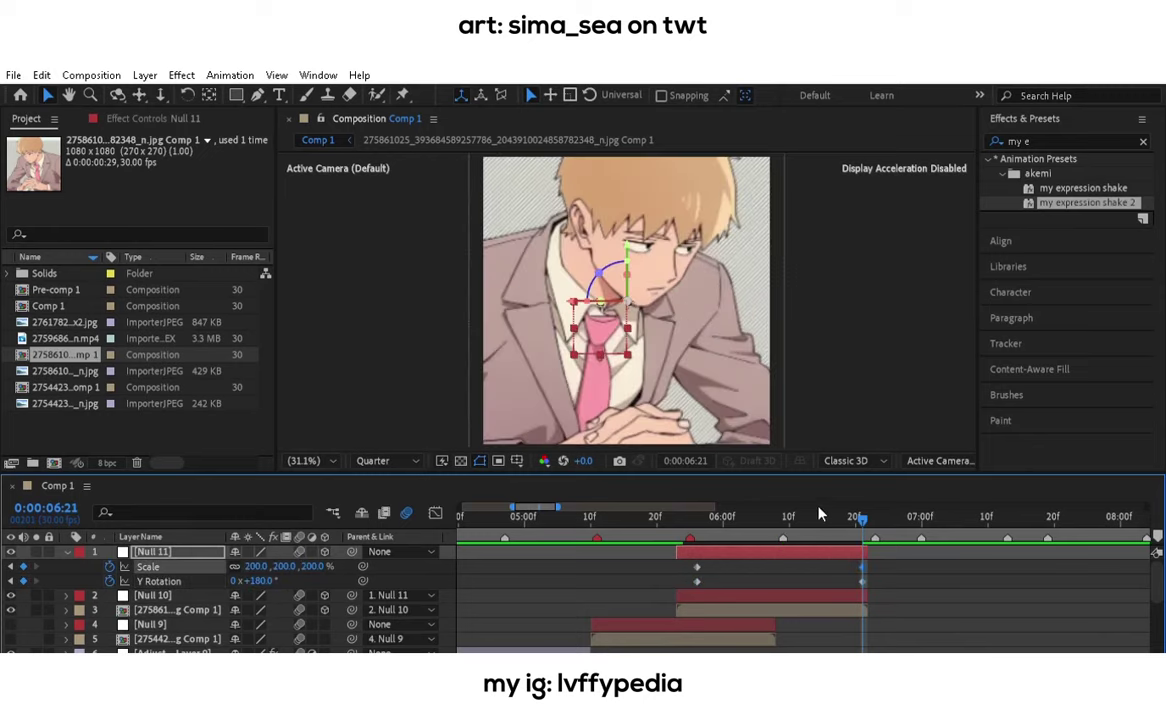
Shift the end keyframes slightly later, Easy Ease them, and pull both speed handles inward.
left_click_drag(697, 574, 709, 551)
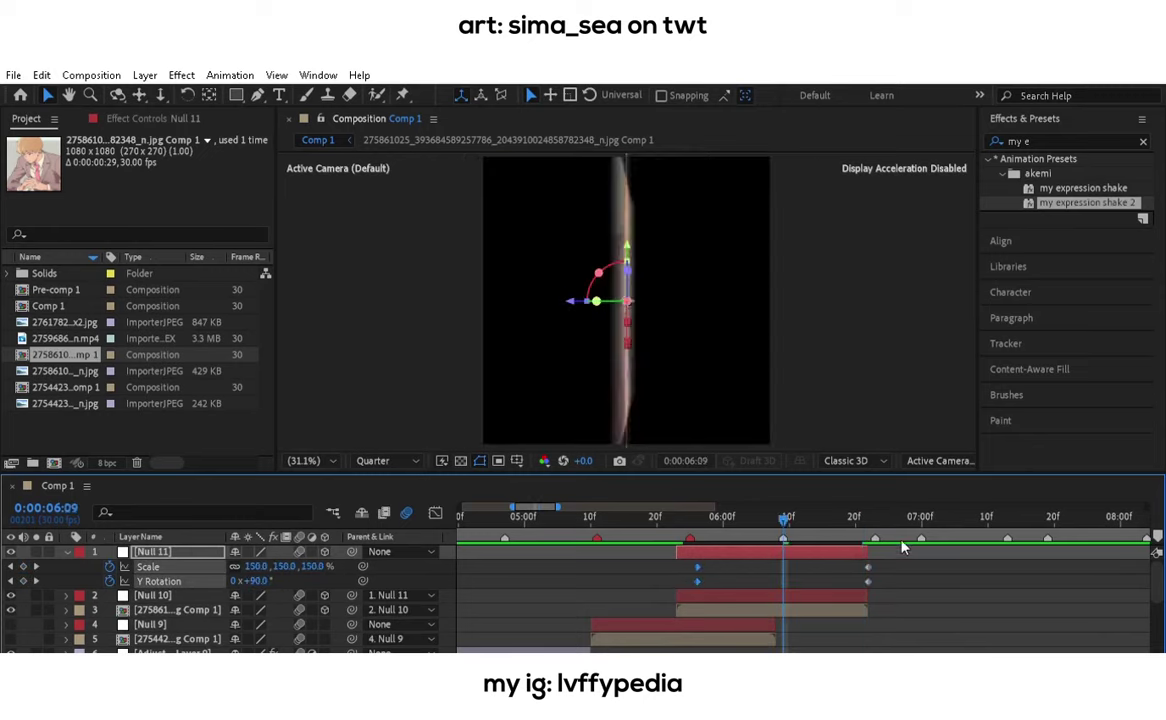
key("F9")
key("shift+F3")
left_click_drag(720, 621, 754, 622)
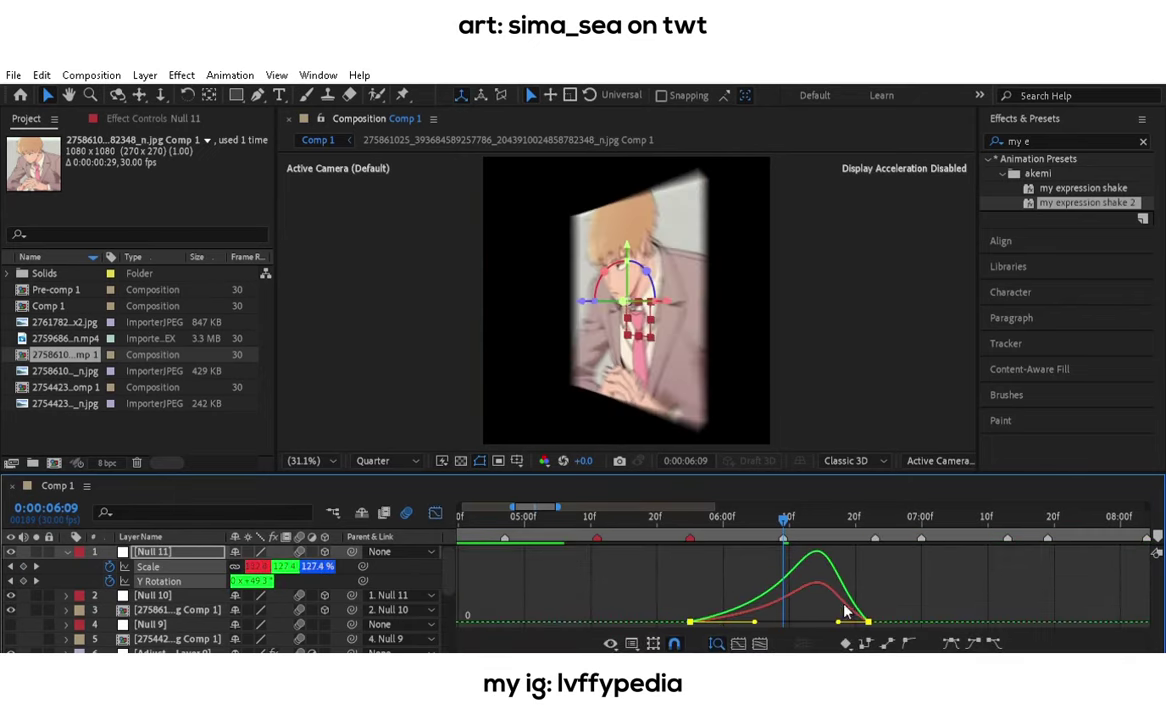
left_click_drag(838, 622, 803, 622)
left_click(585, 515)
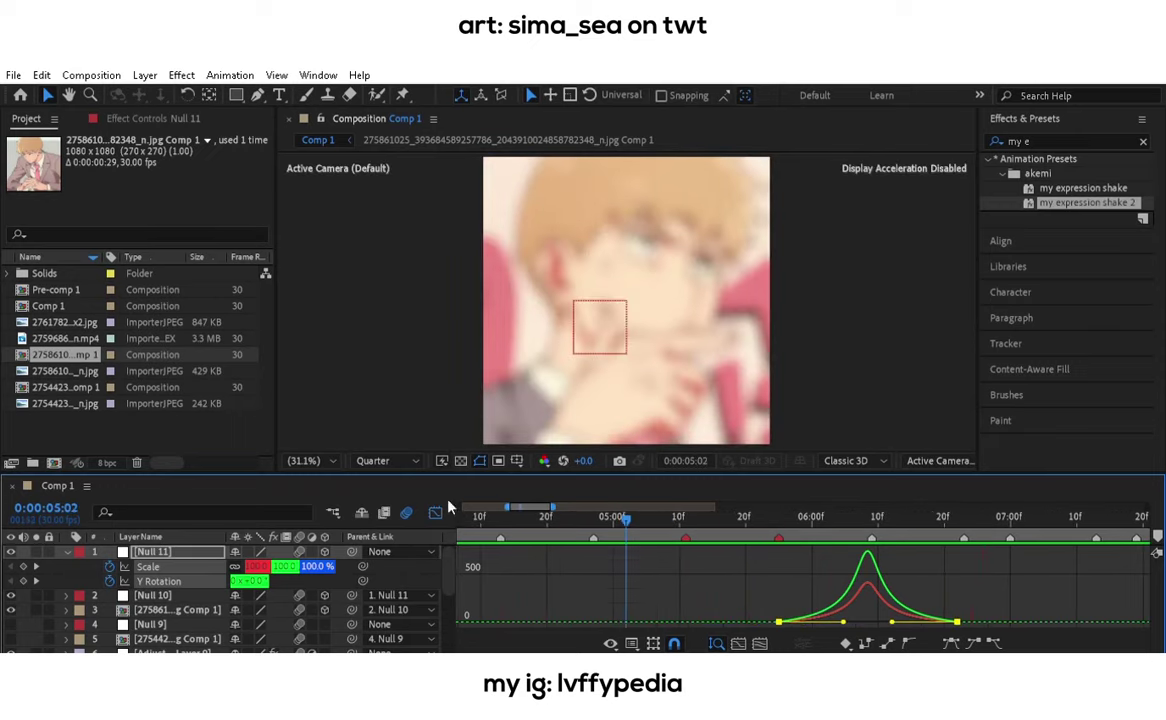
left_click(435, 512)
left_click(734, 594)
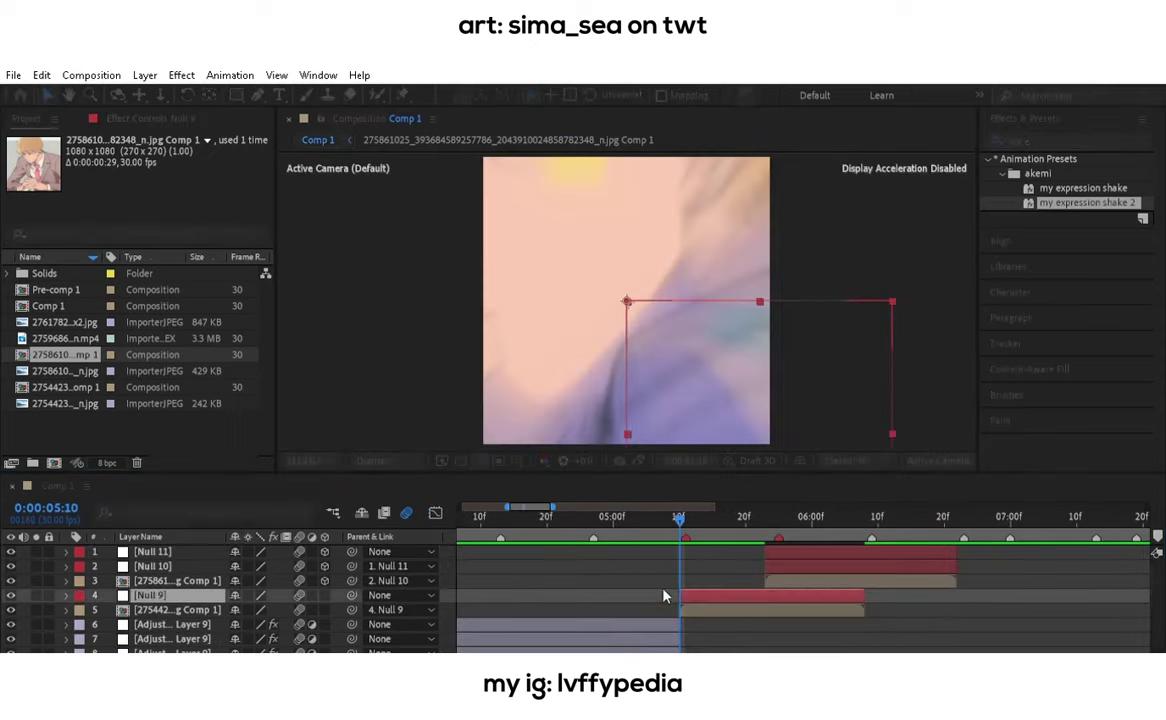
Add a black solid trimmed to start at the playhead and apply CC Jaws to it.
key("ctrl+y")
key("Return")
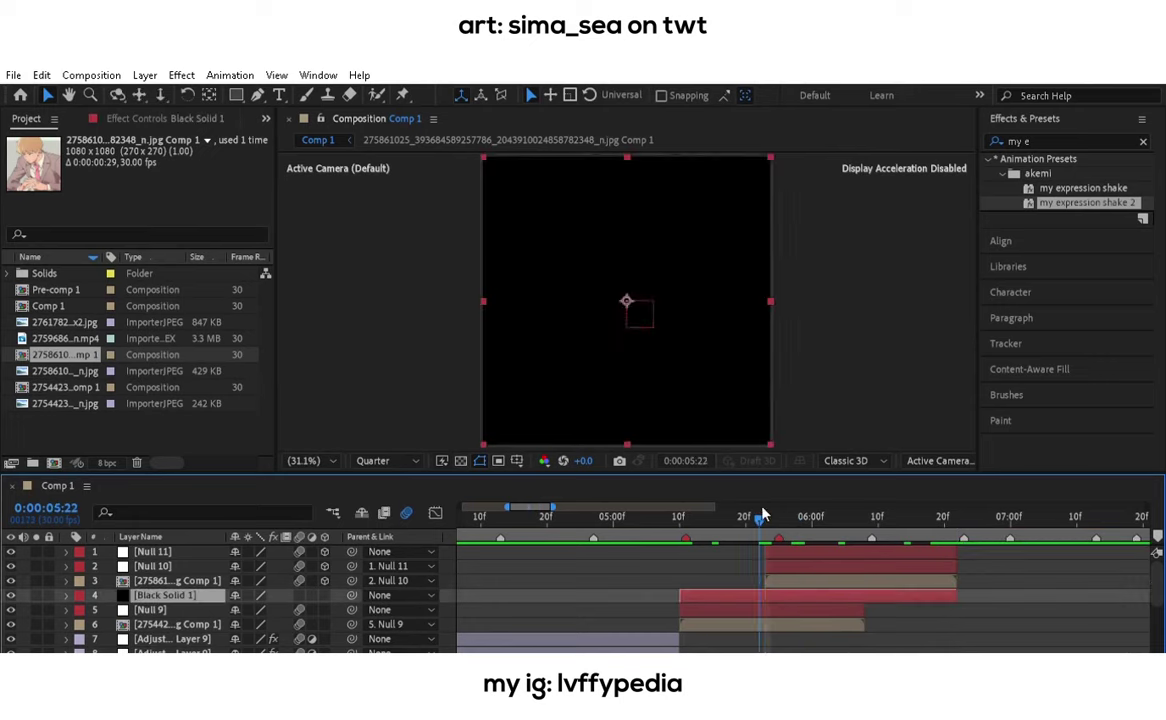
key("alt+bracketleft")
left_click(1013, 141)
type("cc jaw")
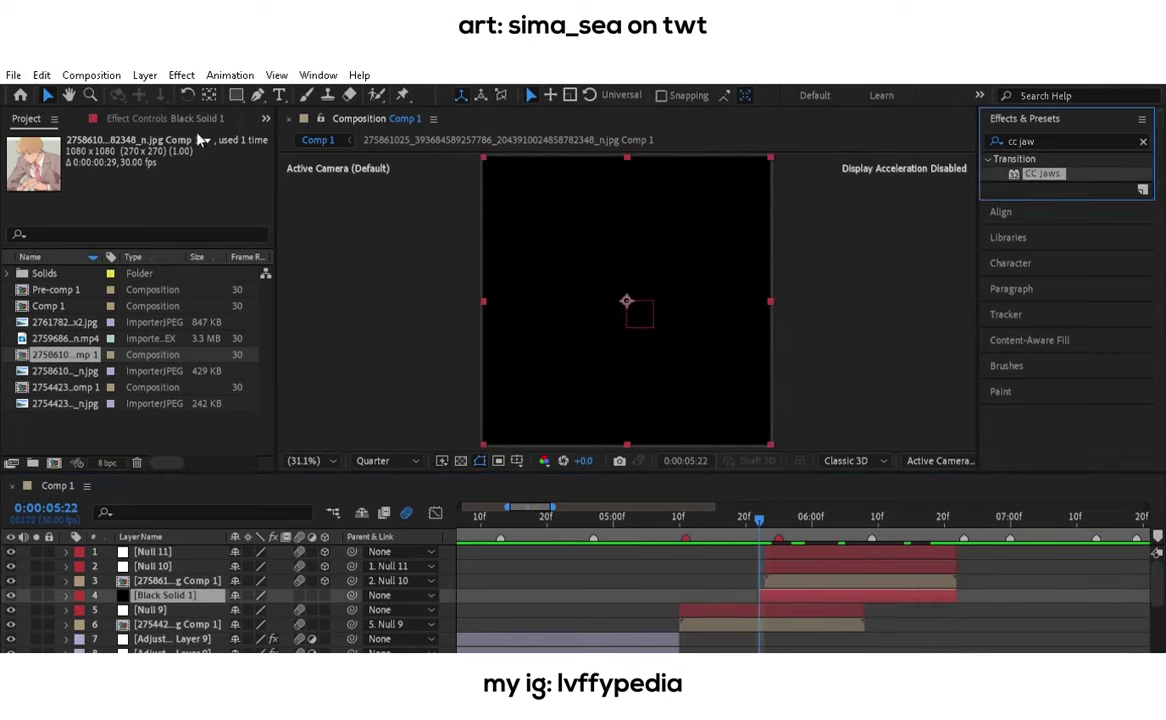
mouse_move(161, 169)
left_mouse_down()
mouse_move(163, 158)
mouse_move(262, 169)
left_mouse_up()
Keyframe CC Jaws Completion up to 100%, check the reveal, then add an adjustment layer.
left_click_drag(160, 247, 120, 247)
key("space")
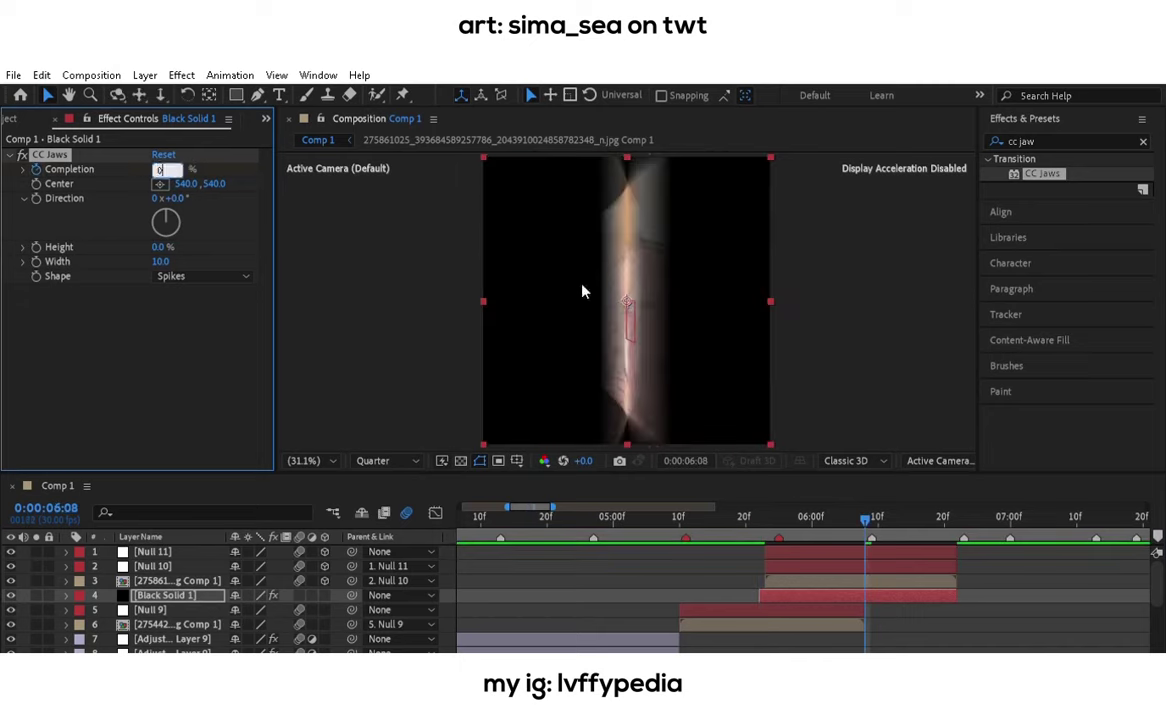
key("u")
key("shift+F3")
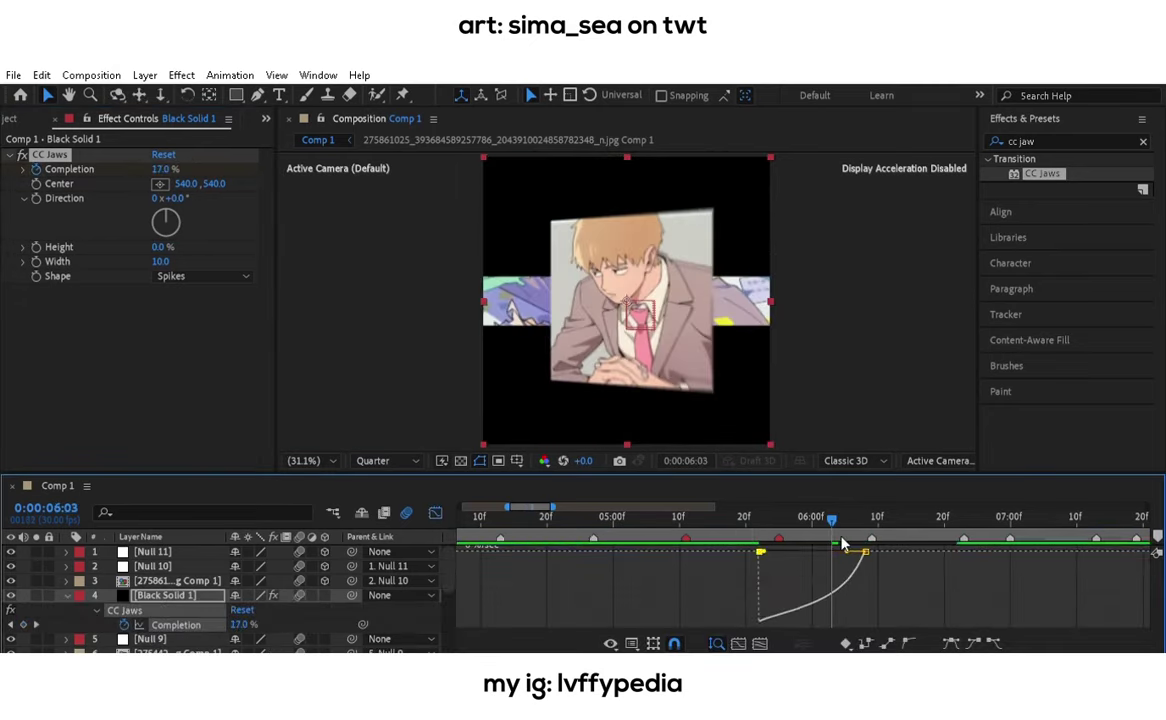
left_click_drag(690, 506, 648, 506)
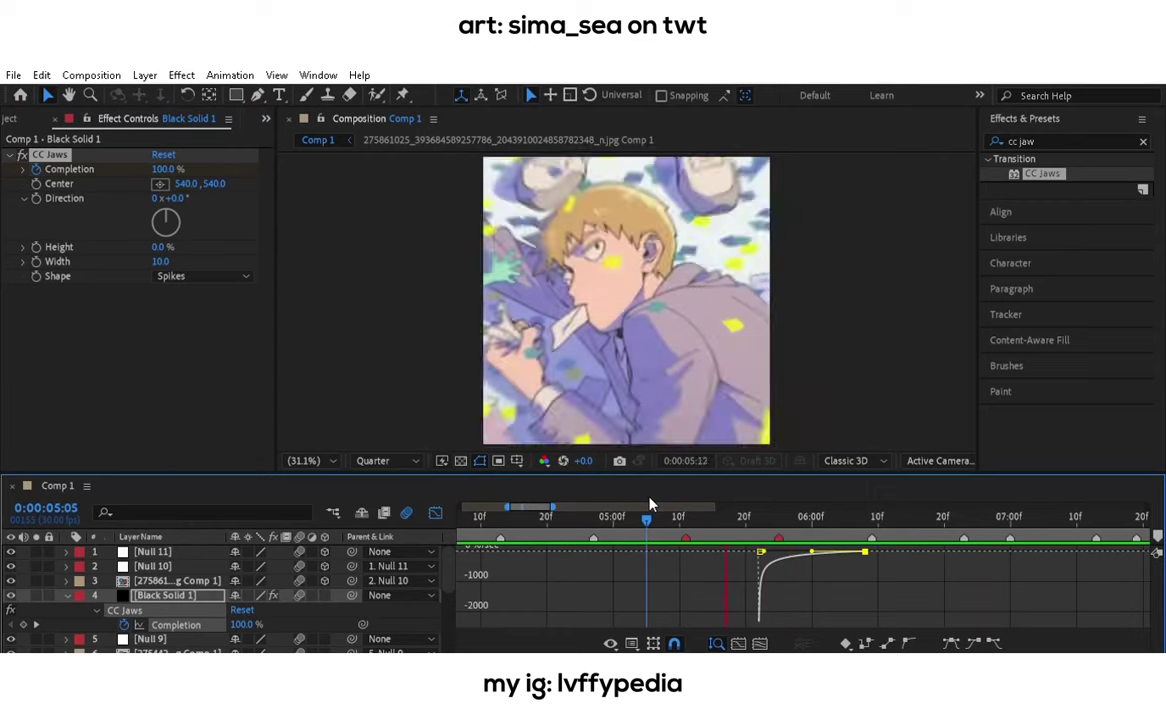
left_click(767, 515)
key("u")
key("shift+F3")
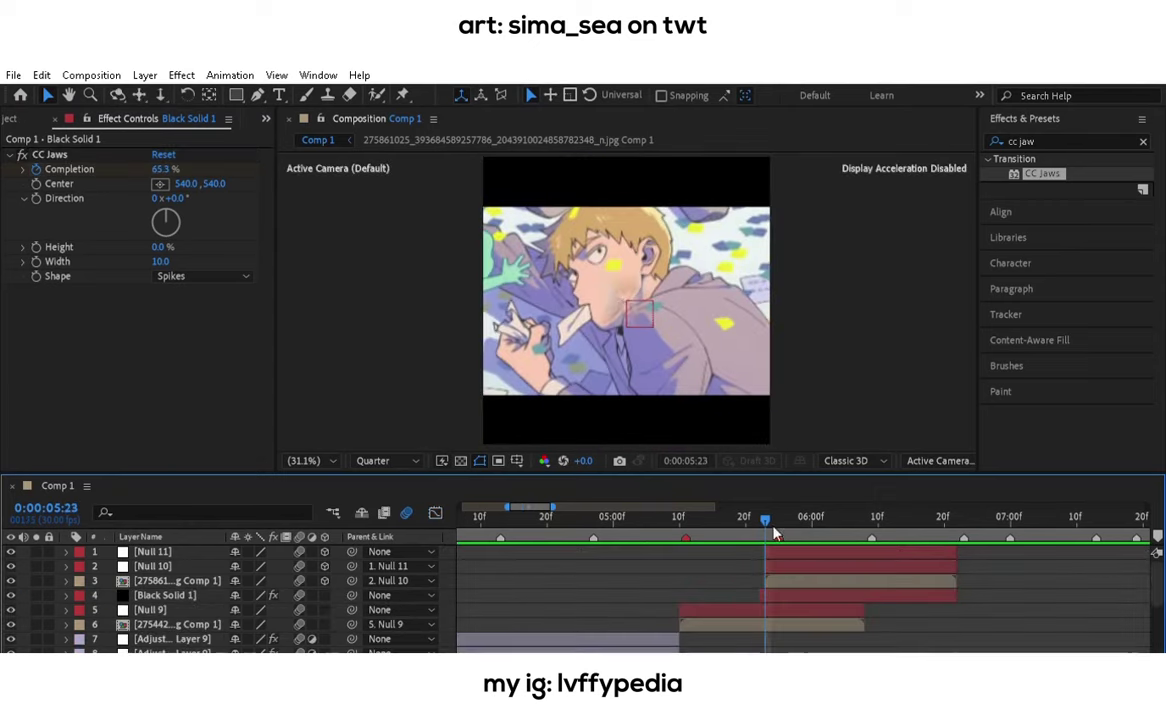
key("j")
key("ctrl+alt+y")
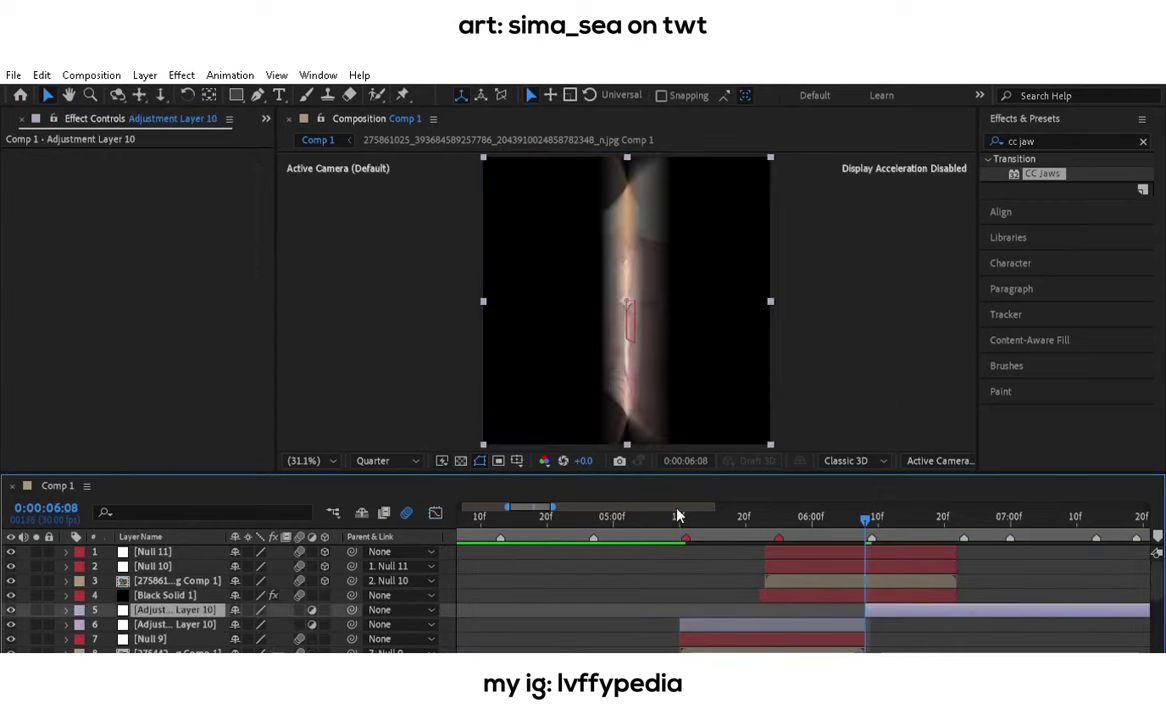
Apply the my expression shake 2 preset to the artwork comp layer.
key("ctrl+Down")
key("ctrl+Down")
type("y")
double_click(1045, 187)
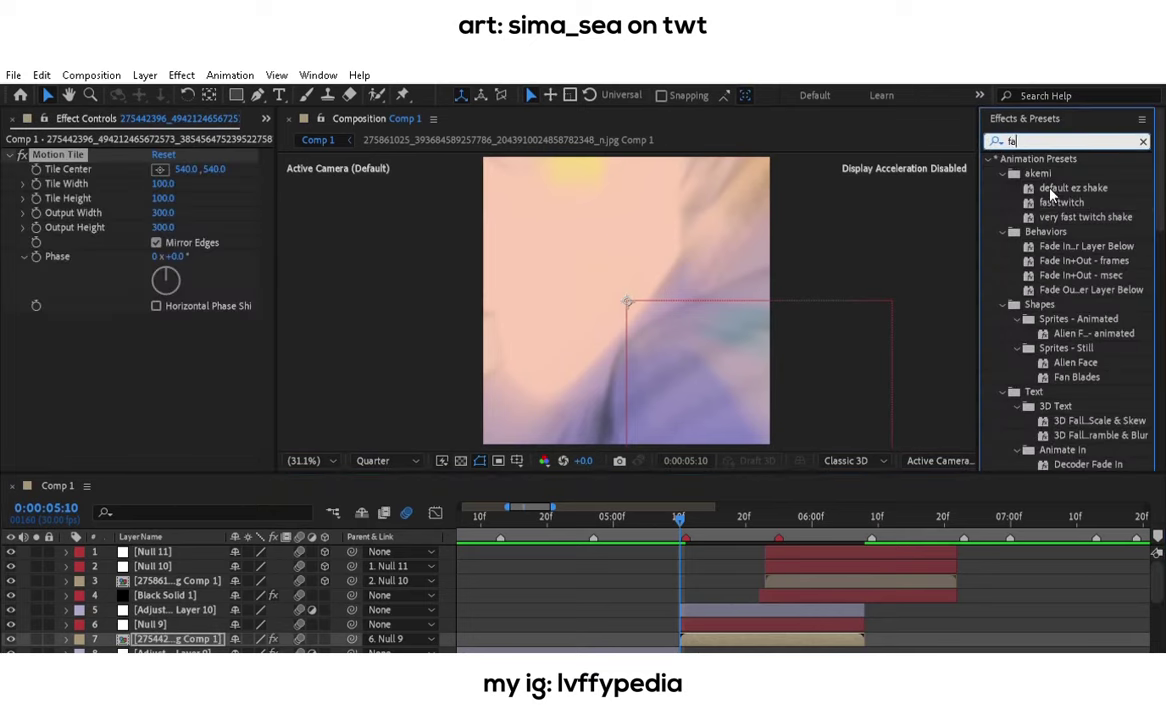
type("e")
double_click(1088, 202)
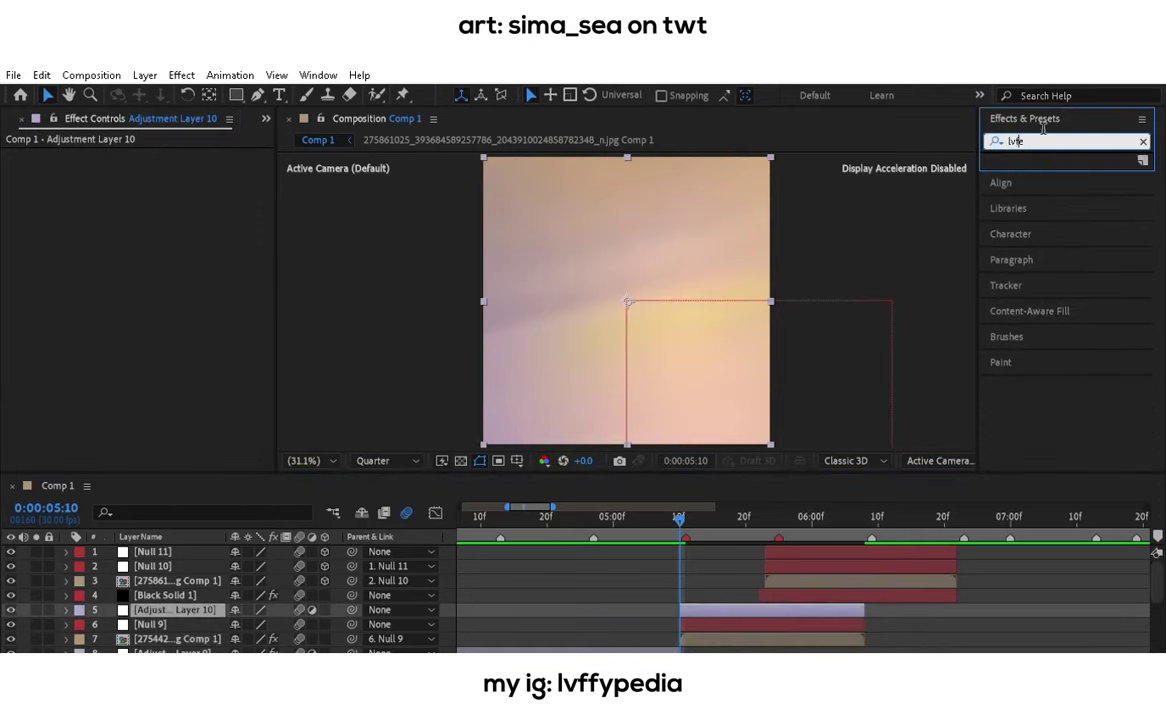
Put lvffy blur on the adjustment layer and build up blur on the third one.
double_click(1058, 188)
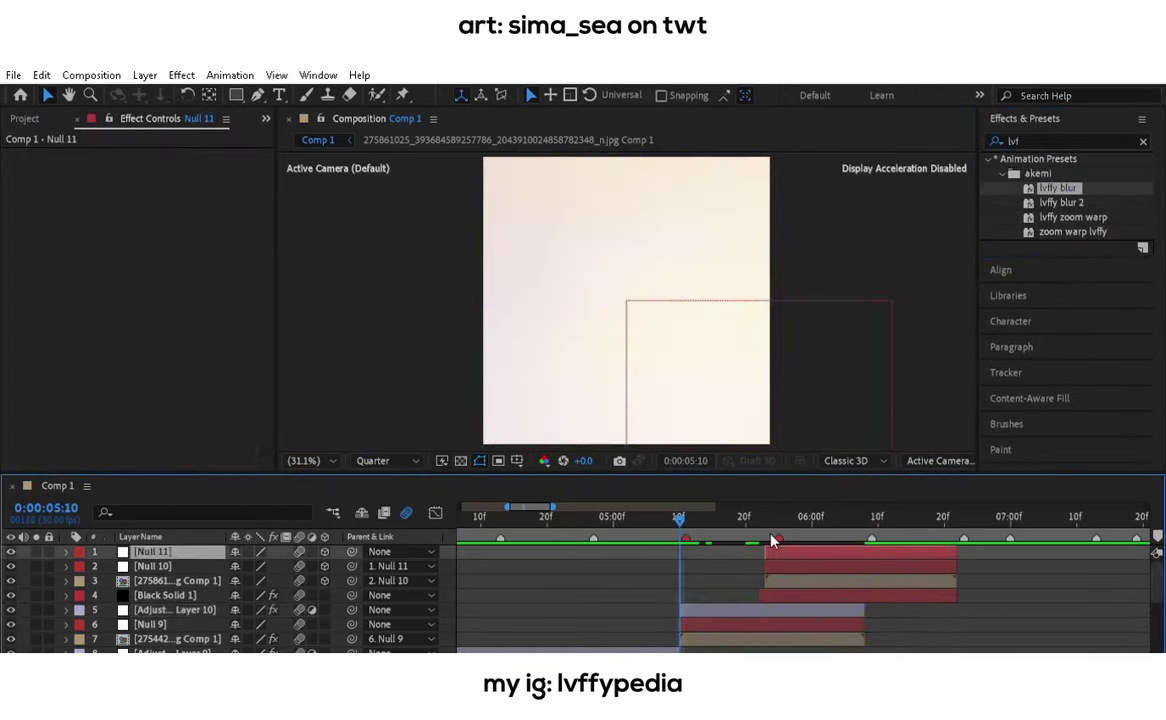
left_click(338, 547)
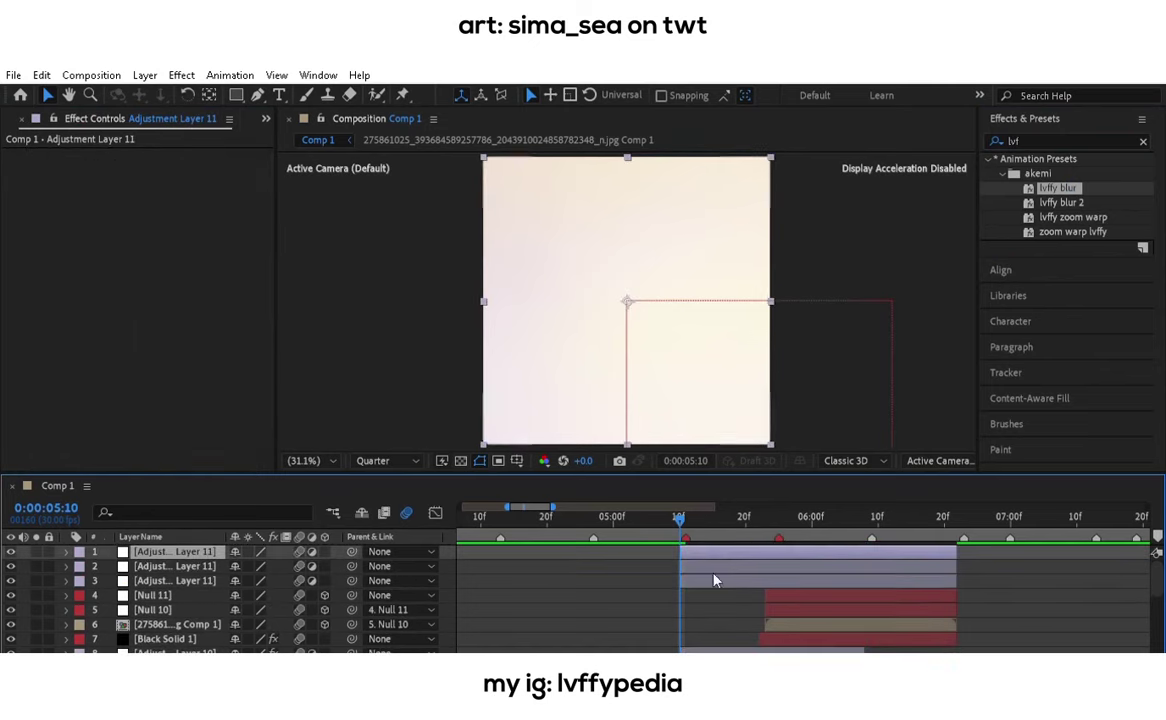
left_click(713, 580)
double_click(1065, 188)
mouse_move(775, 516)
left_mouse_down()
mouse_move(741, 513)
mouse_move(851, 516)
left_mouse_up()
Apply my zoom warp 2 to the top adjustment layer and scrub the warped transition from 5:08.
key("ctrl+Up")
key("ctrl+v")
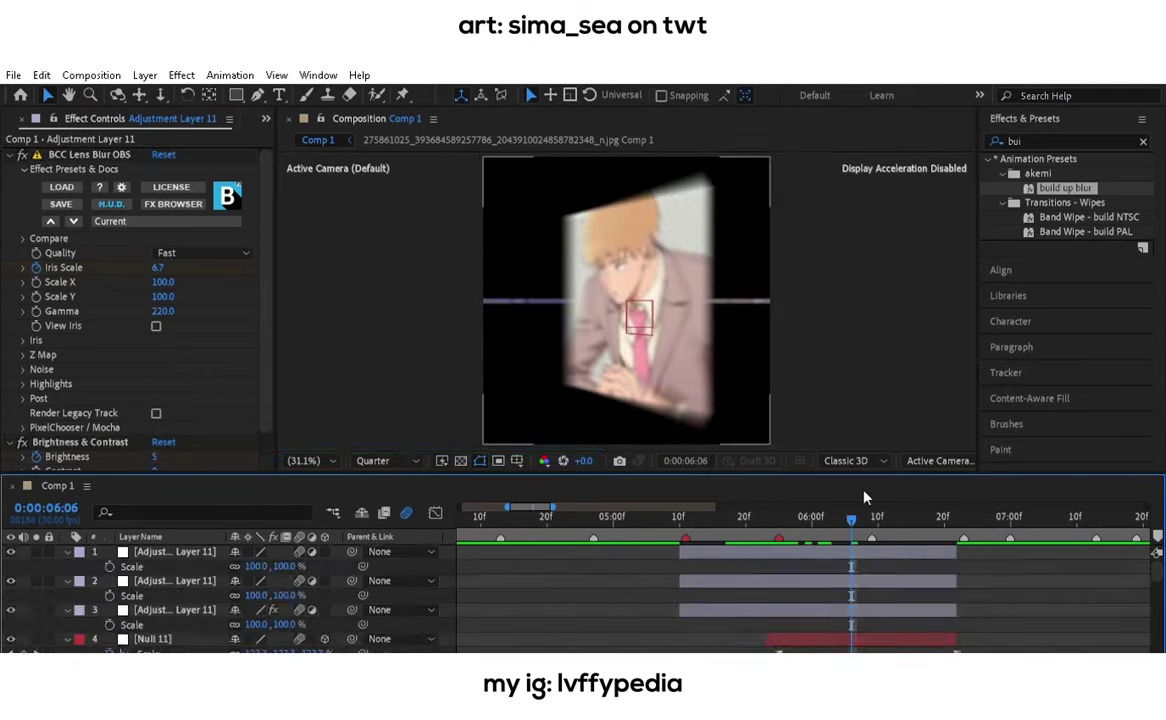
left_click(916, 551)
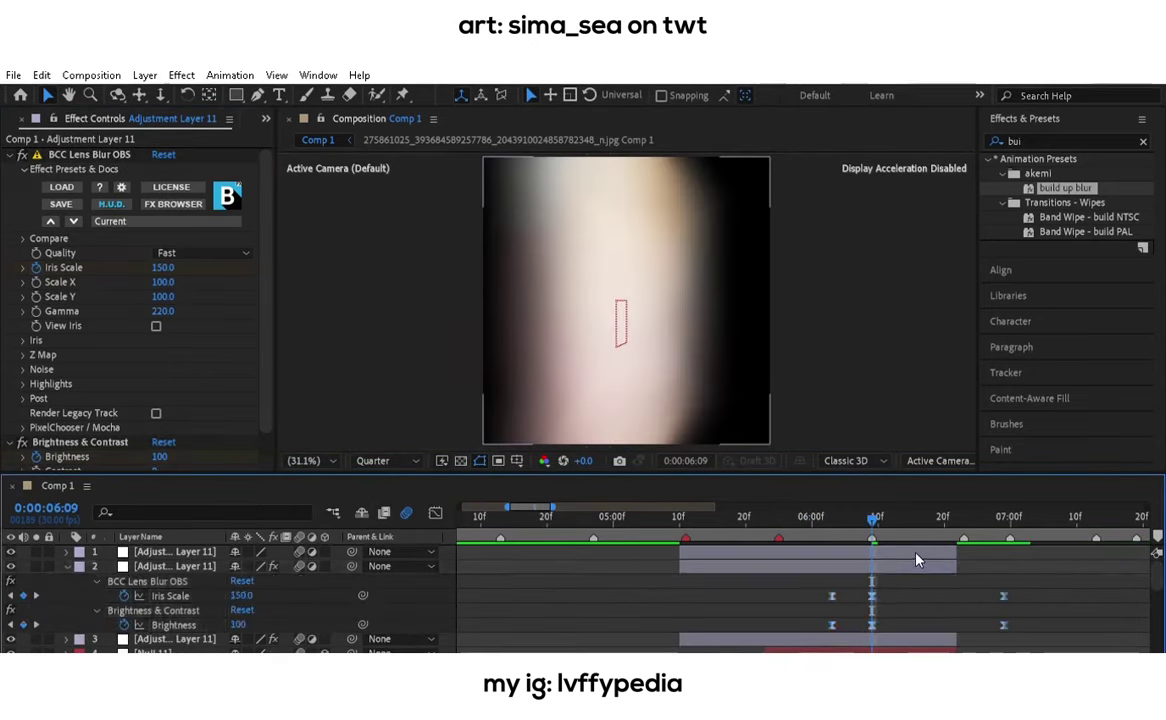
double_click(1040, 141)
type("my zo")
double_click(1065, 202)
key("u")
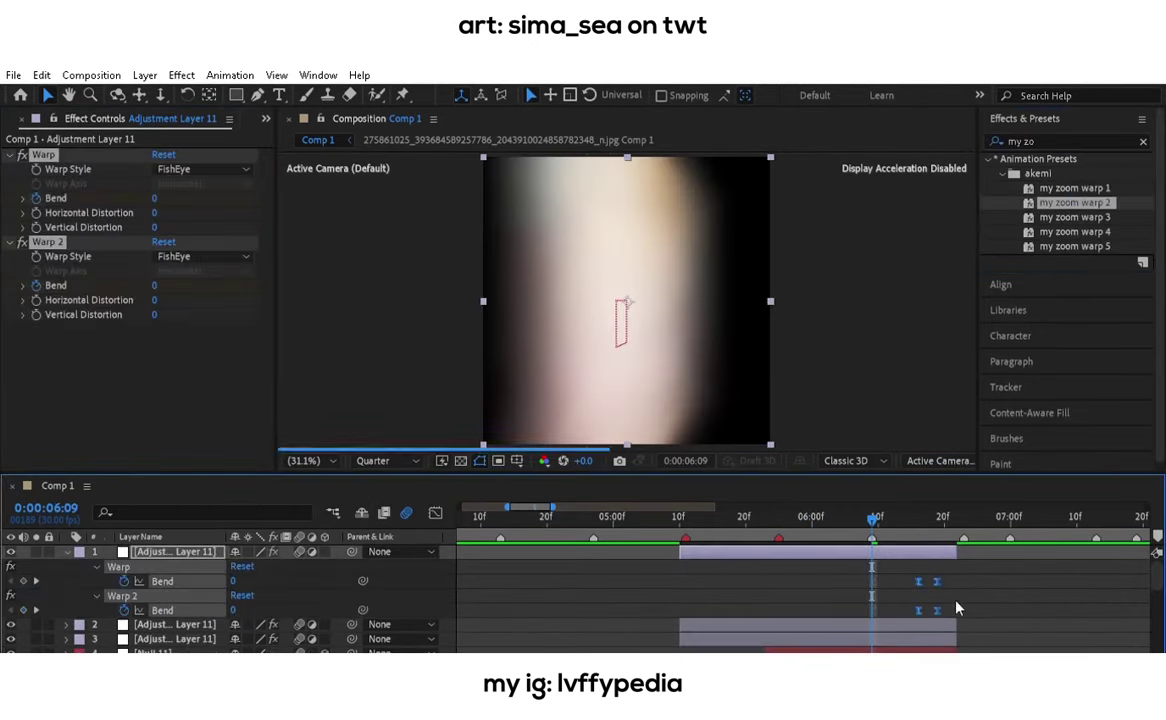
key("u")
scroll(950, 591, "down", 5)
scroll(950, 591, "up", 5)
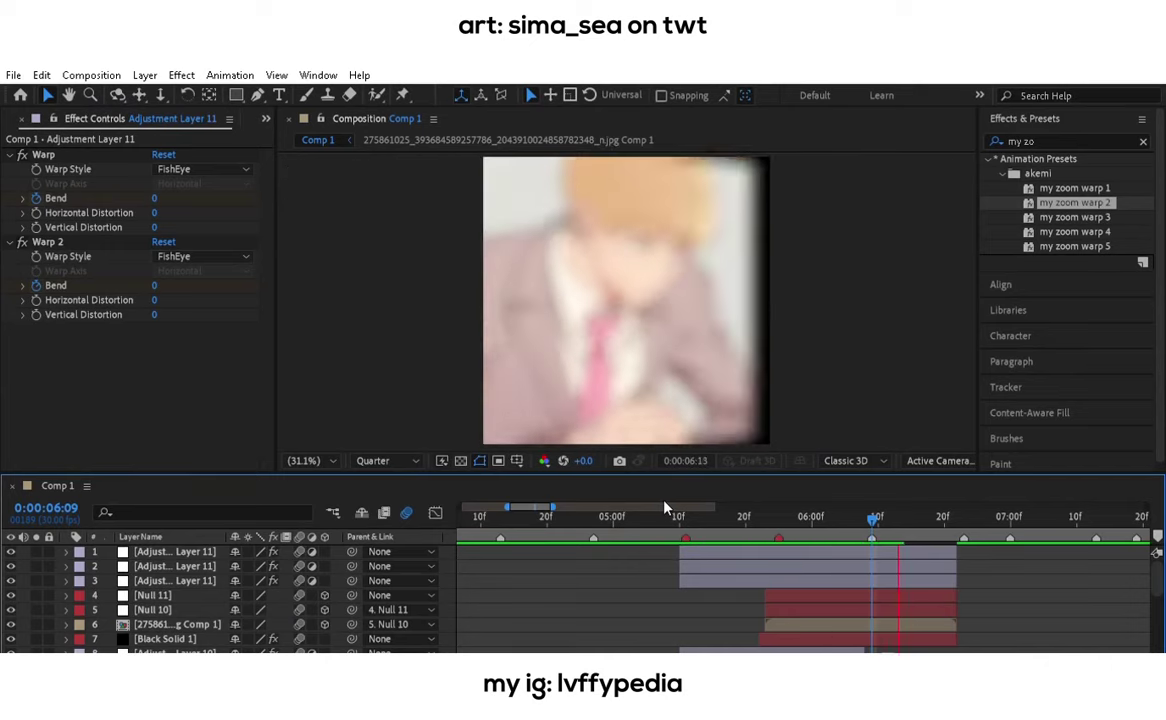
left_click(665, 509)
left_click_drag(665, 509, 778, 510)
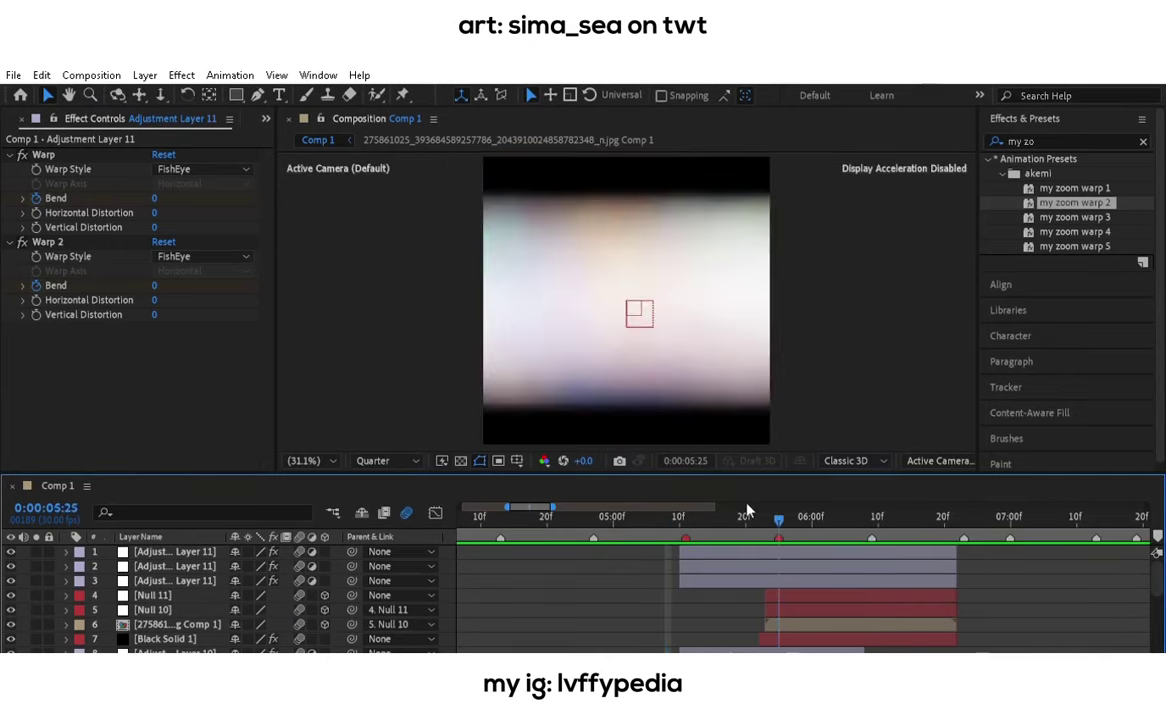
Apply build up blur to the third adjustment layer and preview the transition from around 5:00.
left_click(770, 580)
key("u")
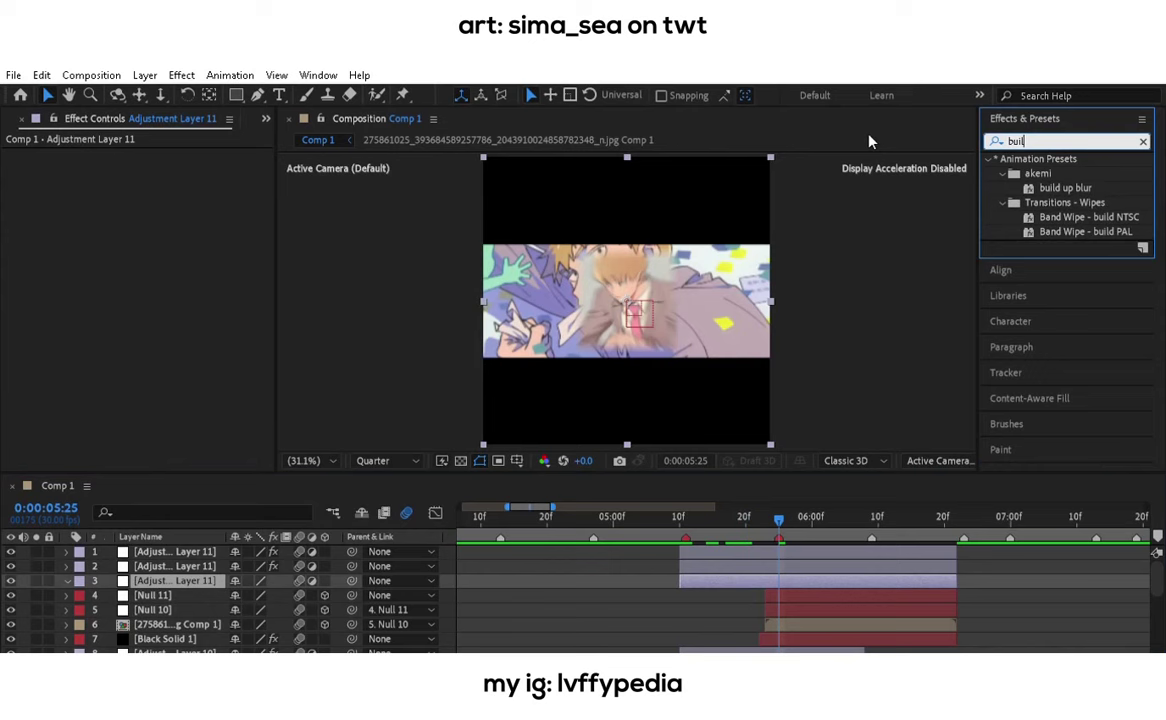
double_click(1065, 188)
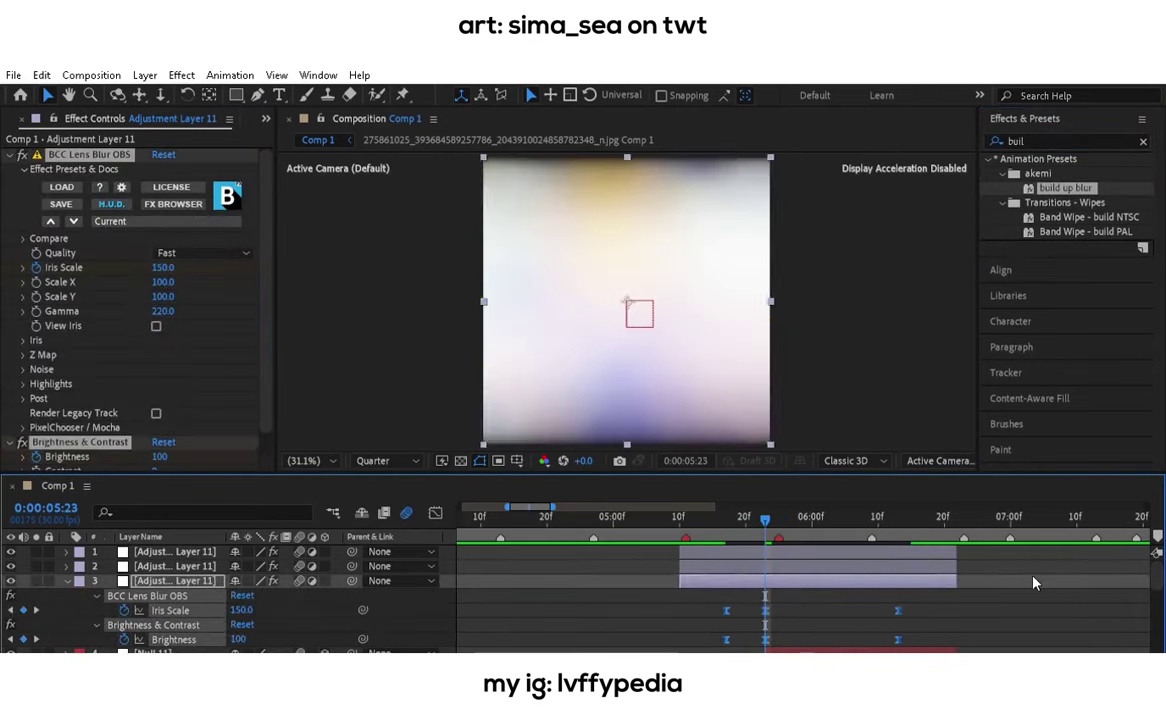
left_click(633, 516)
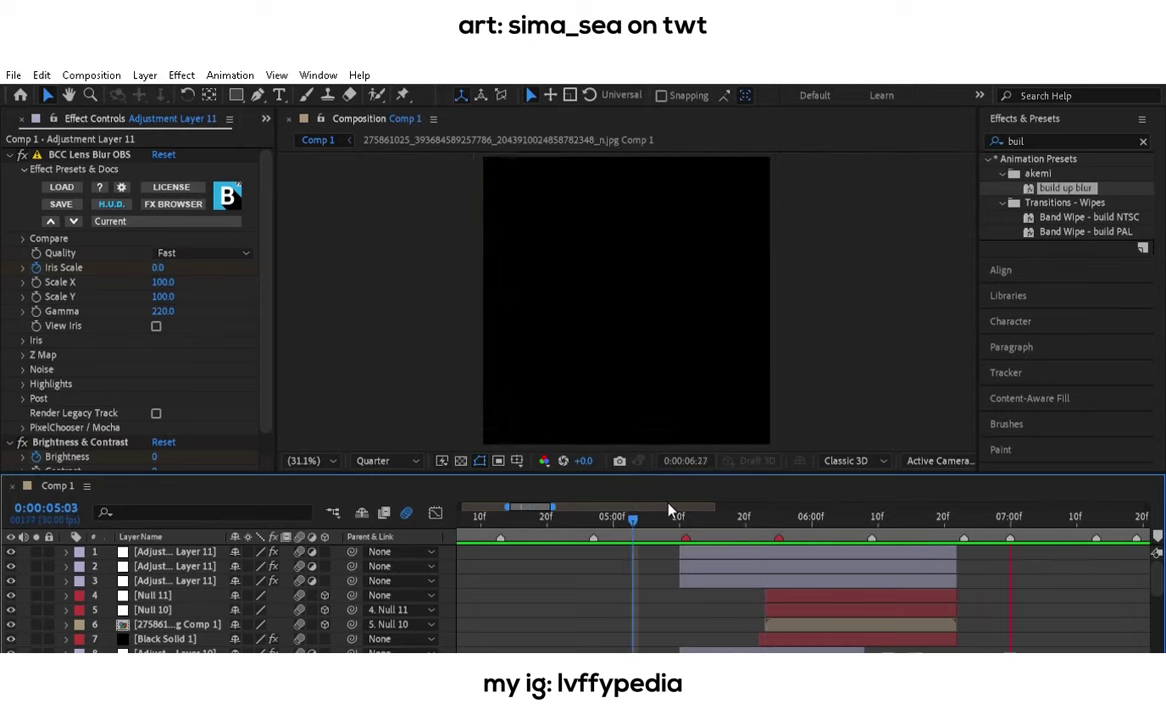
left_click(575, 516)
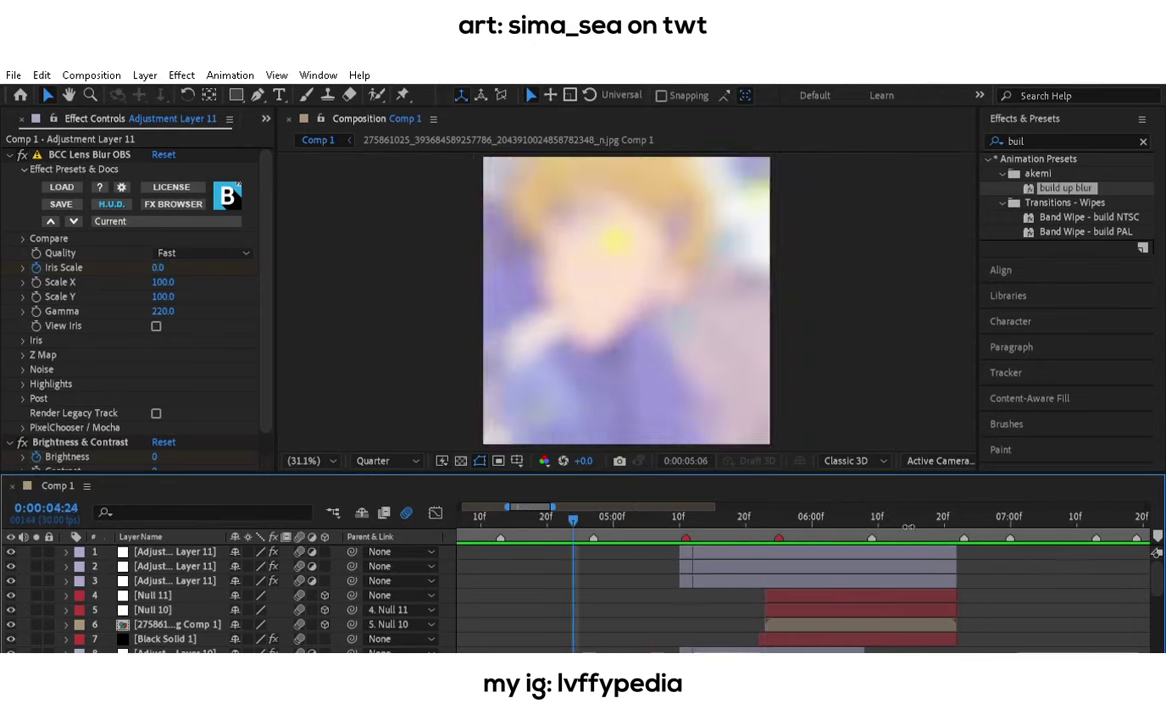
left_click(627, 514)
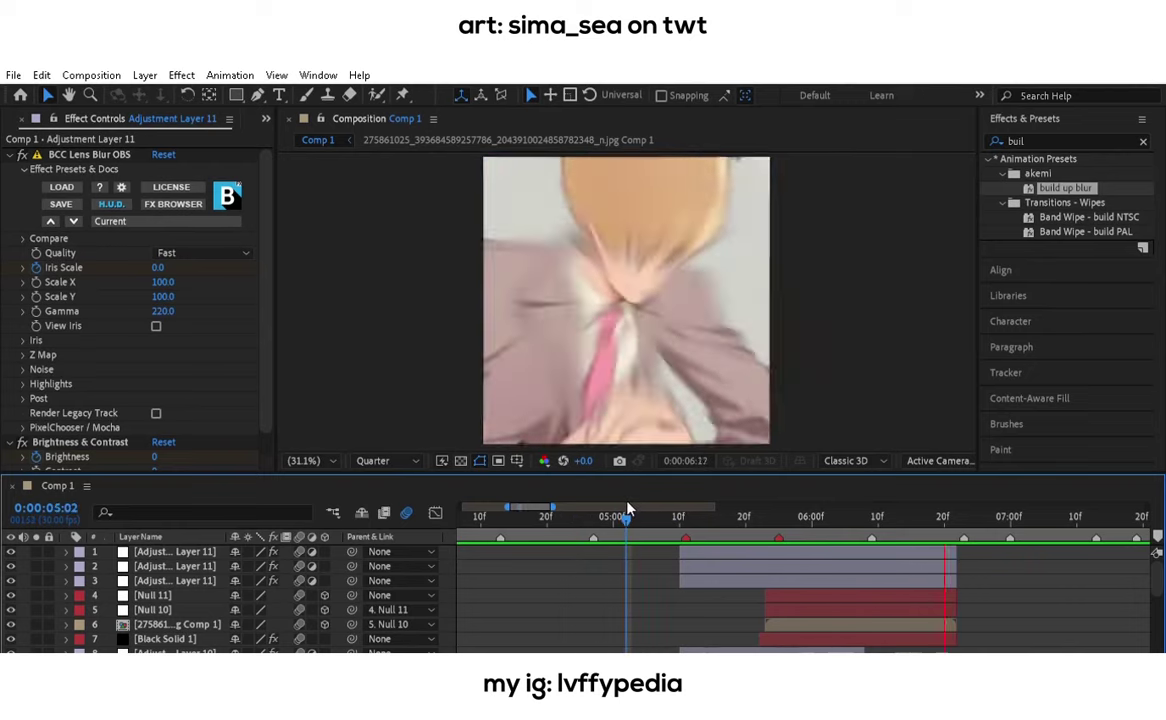
key("space")
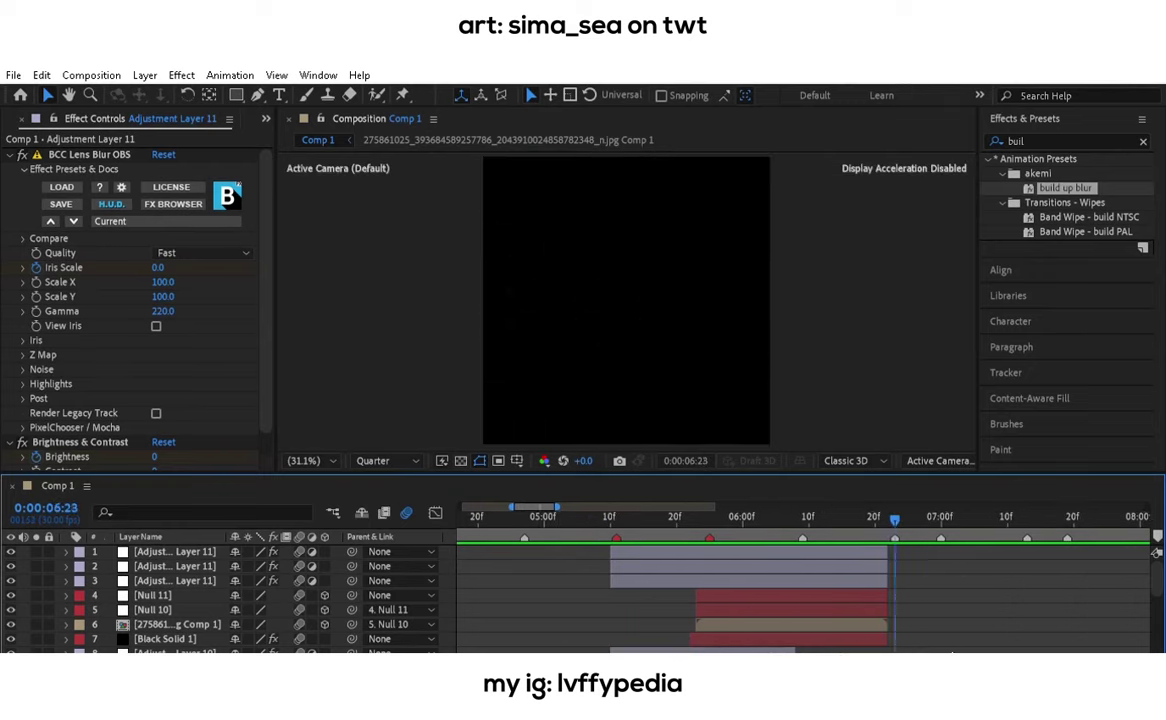
Add the bedside artwork image as a new top layer and precompose it.
key("space")
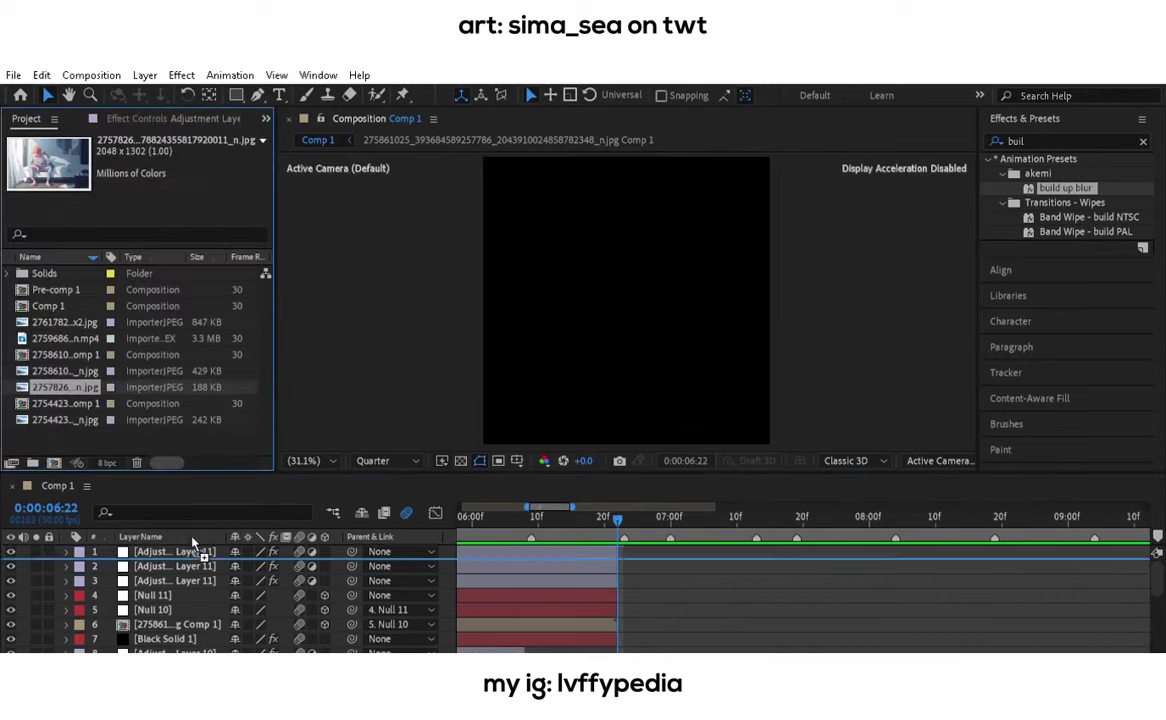
left_click_drag(64, 387, 195, 553)
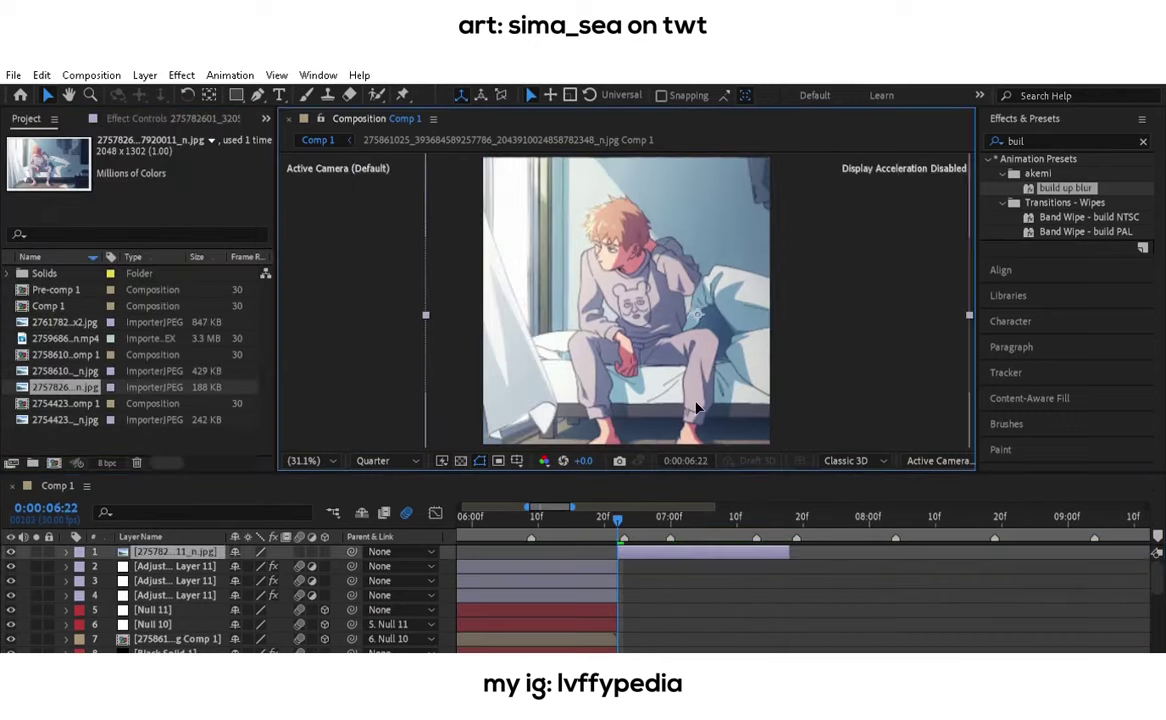
key("ctrl+shift+c")
key("Return")
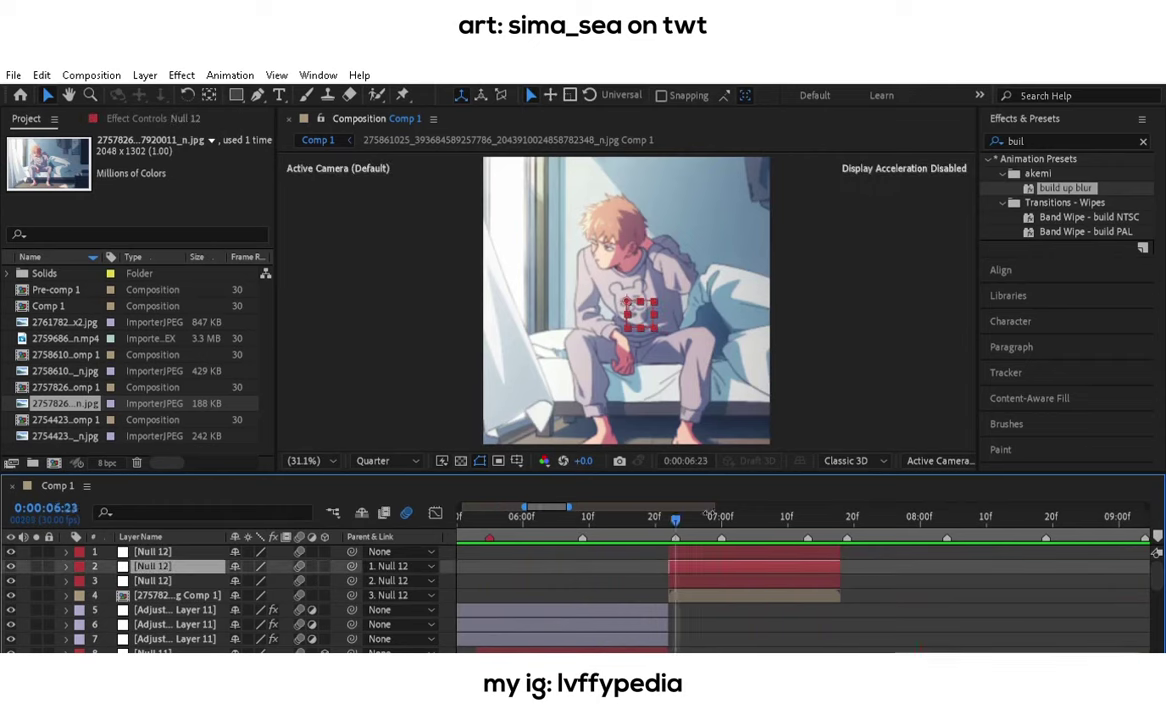
Adjust Null 12's Scale keyframe around 6:22–6:25 and inspect its animation curve.
left_click(688, 516)
key("s")
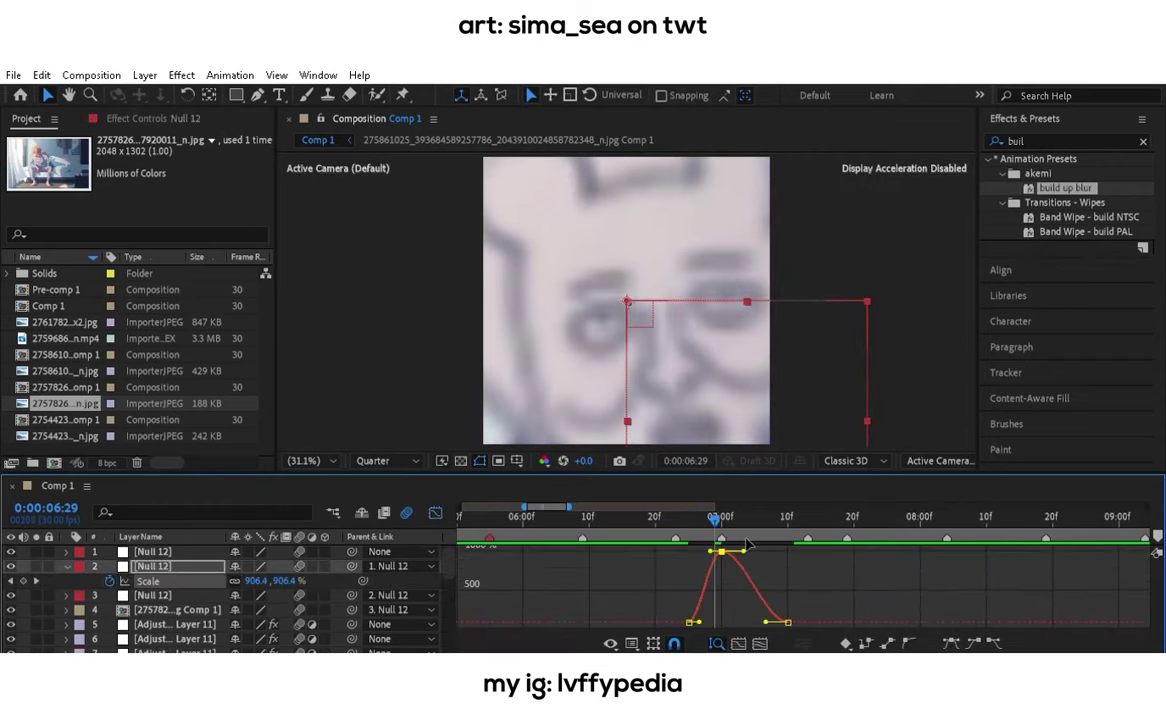
key("ctrl+z")
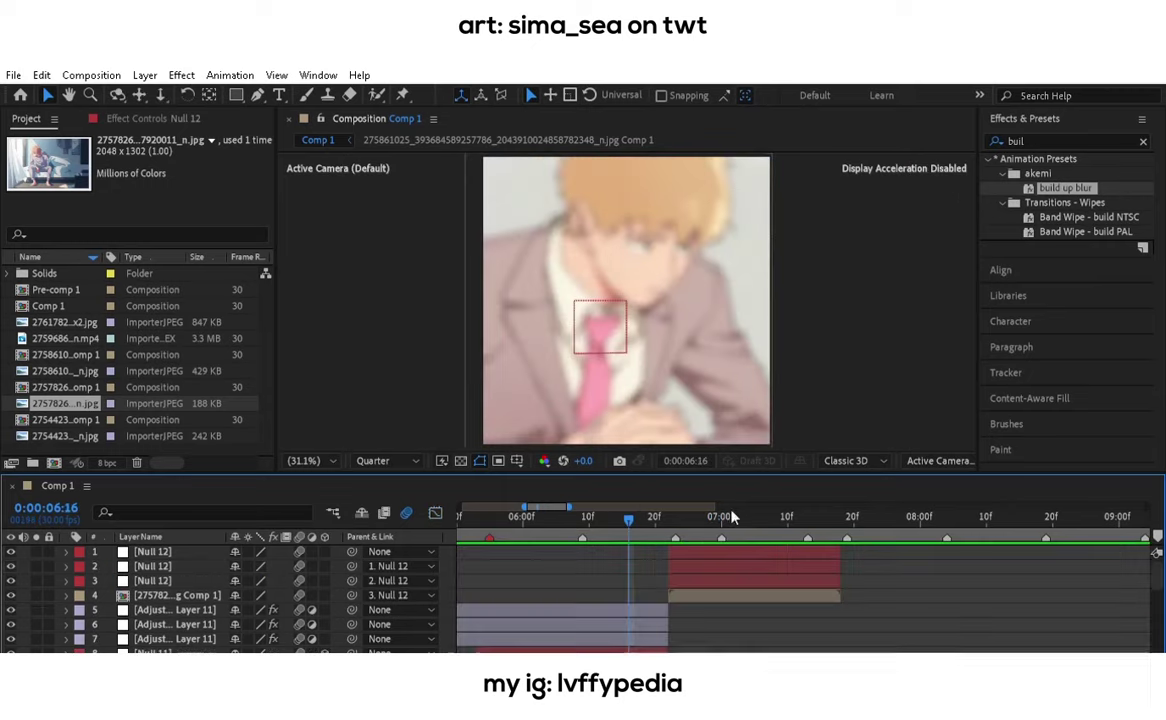
left_click(727, 517)
key("j")
key("shift+F3")
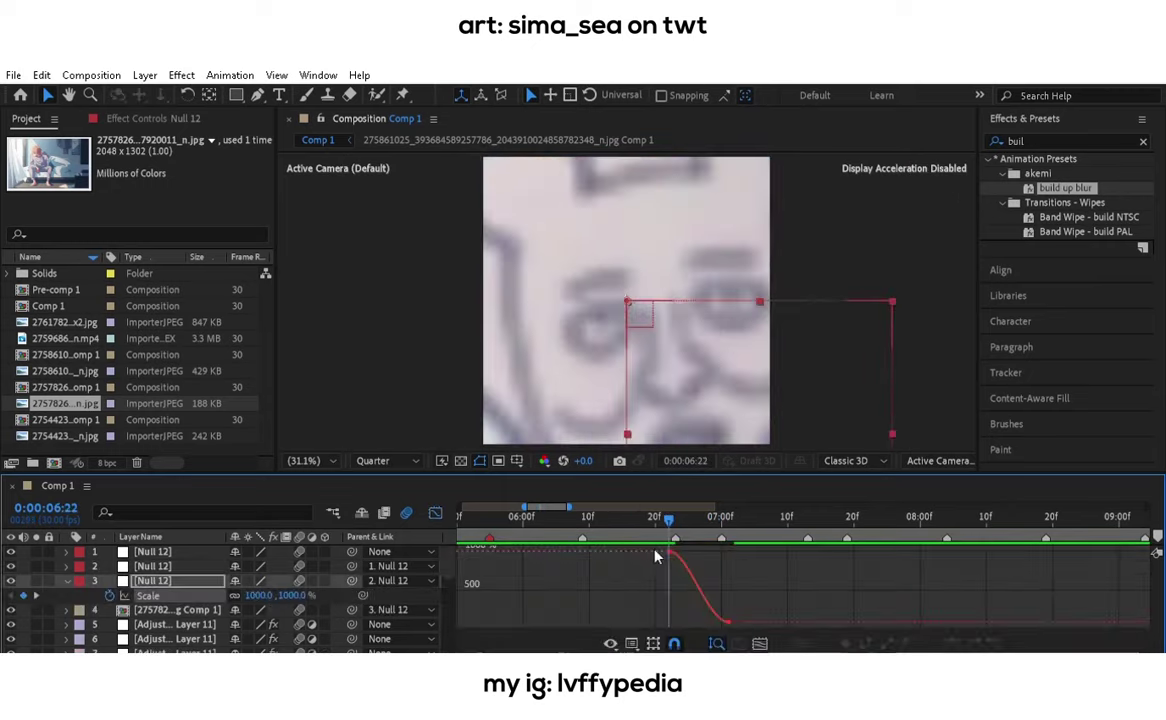
left_click(435, 511)
key("space")
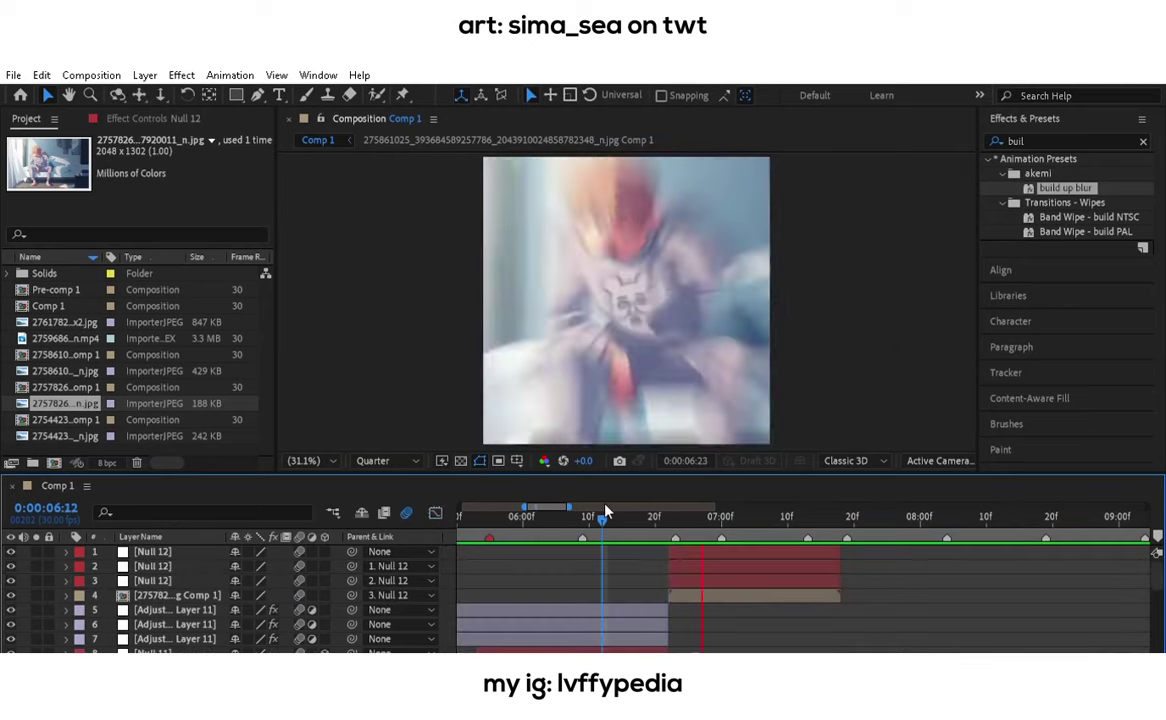
Shape the Null 12 Scale speed graph into a sharp spike and preview the zoom transition.
key("s")
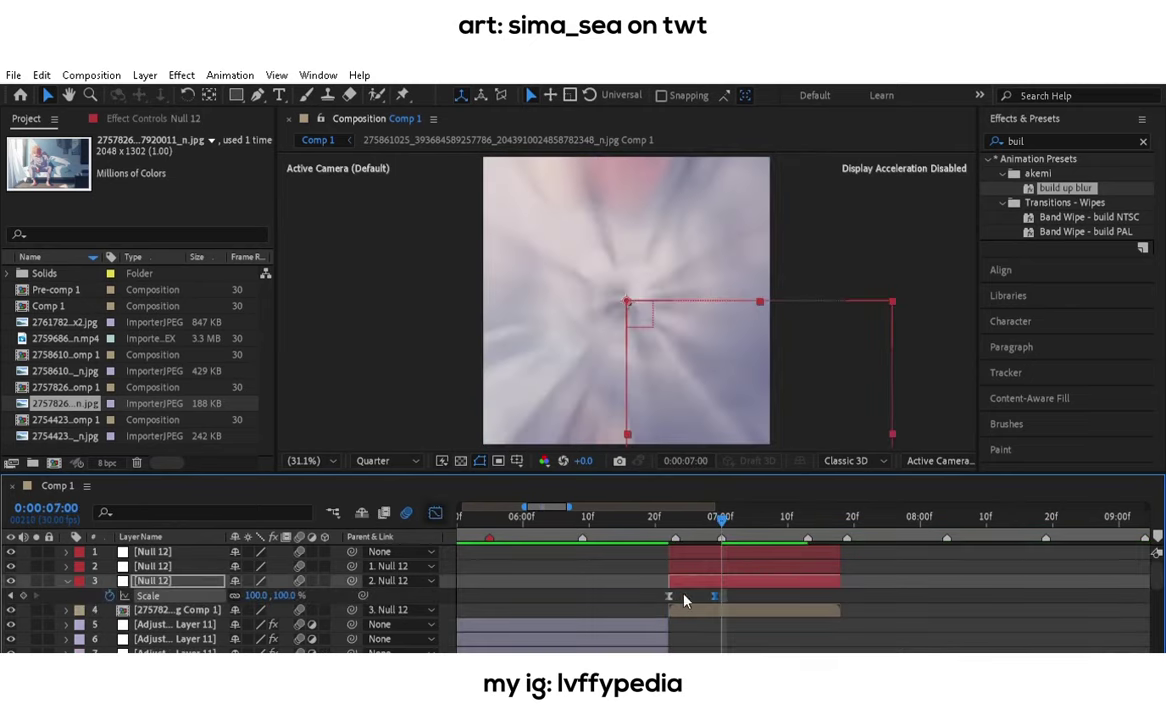
key("shift+F3")
mouse_move(663, 514)
left_mouse_down()
mouse_move(618, 514)
mouse_move(808, 512)
left_mouse_up()
key("shift+F3")
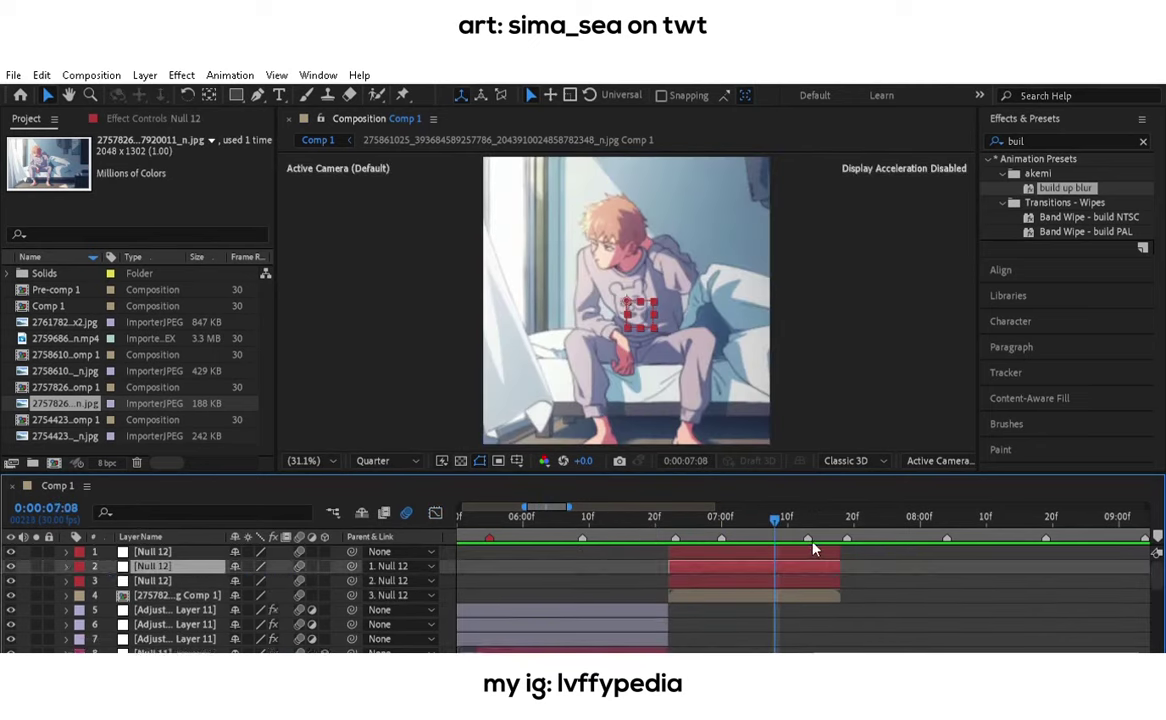
left_click(812, 551)
left_click(834, 516)
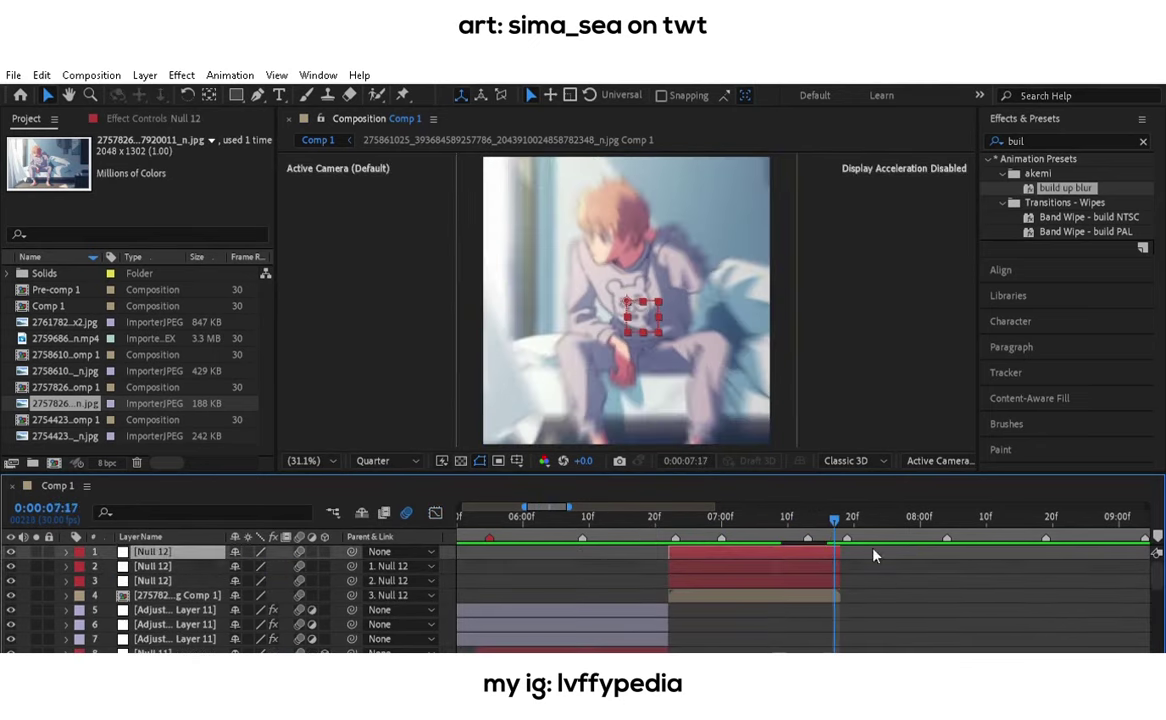
key("s")
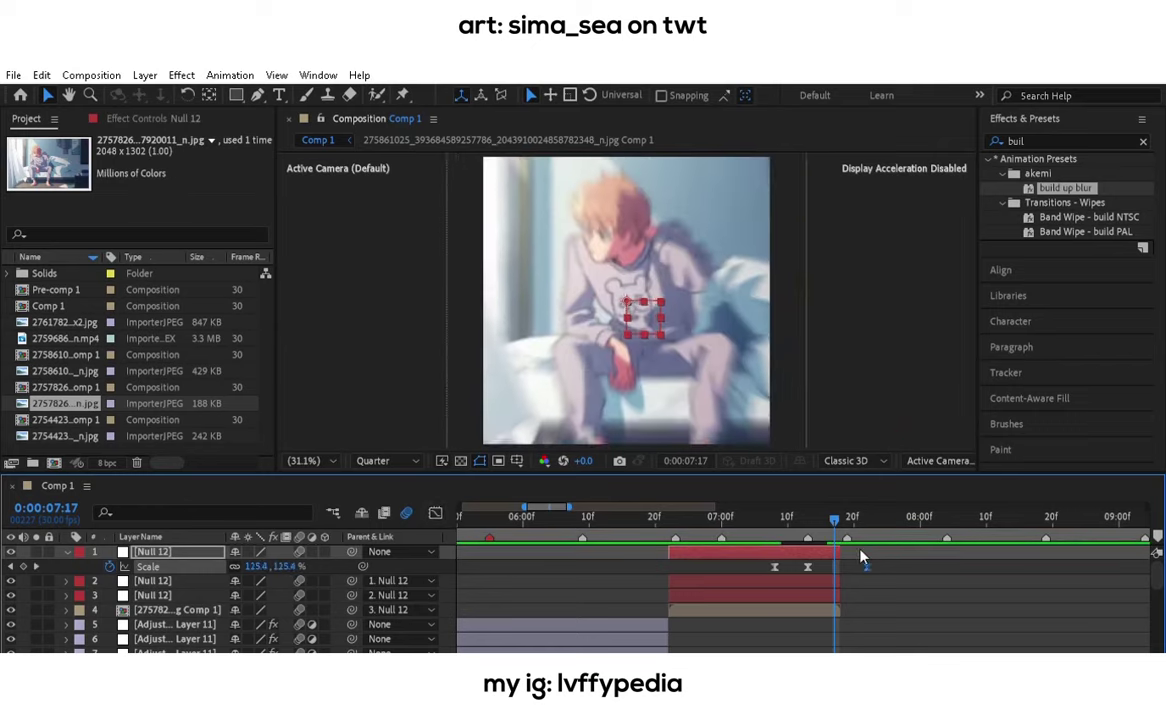
key("shift+F3")
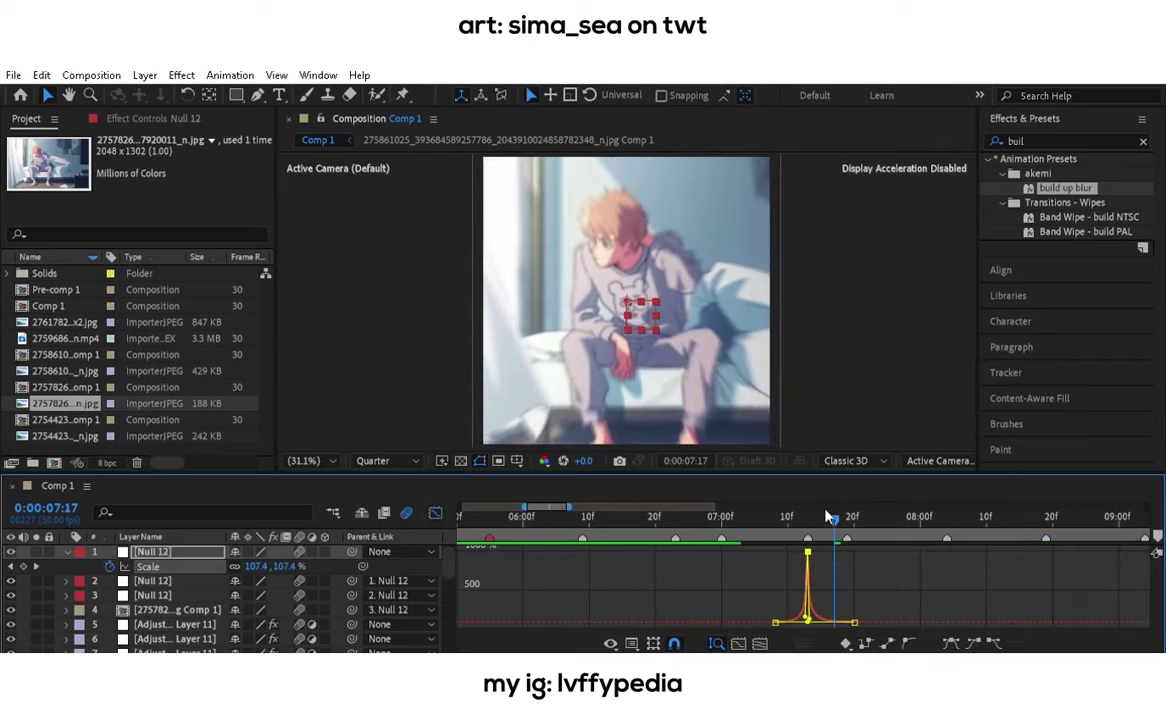
key("space")
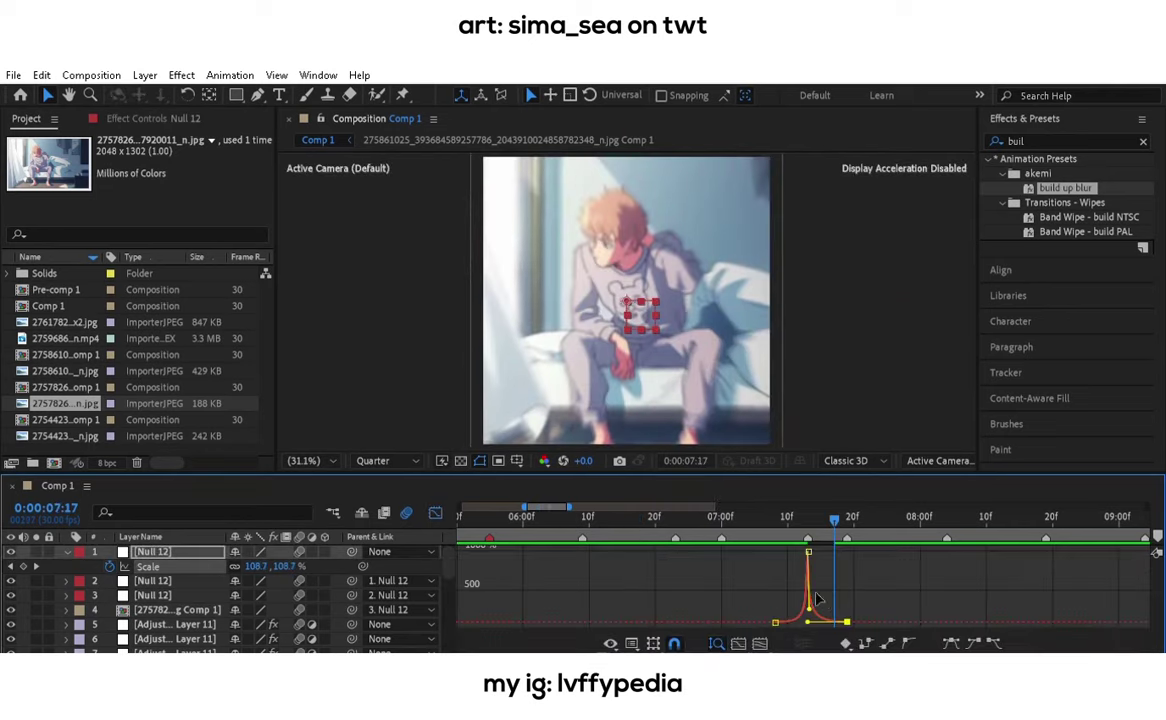
key("shift+F3")
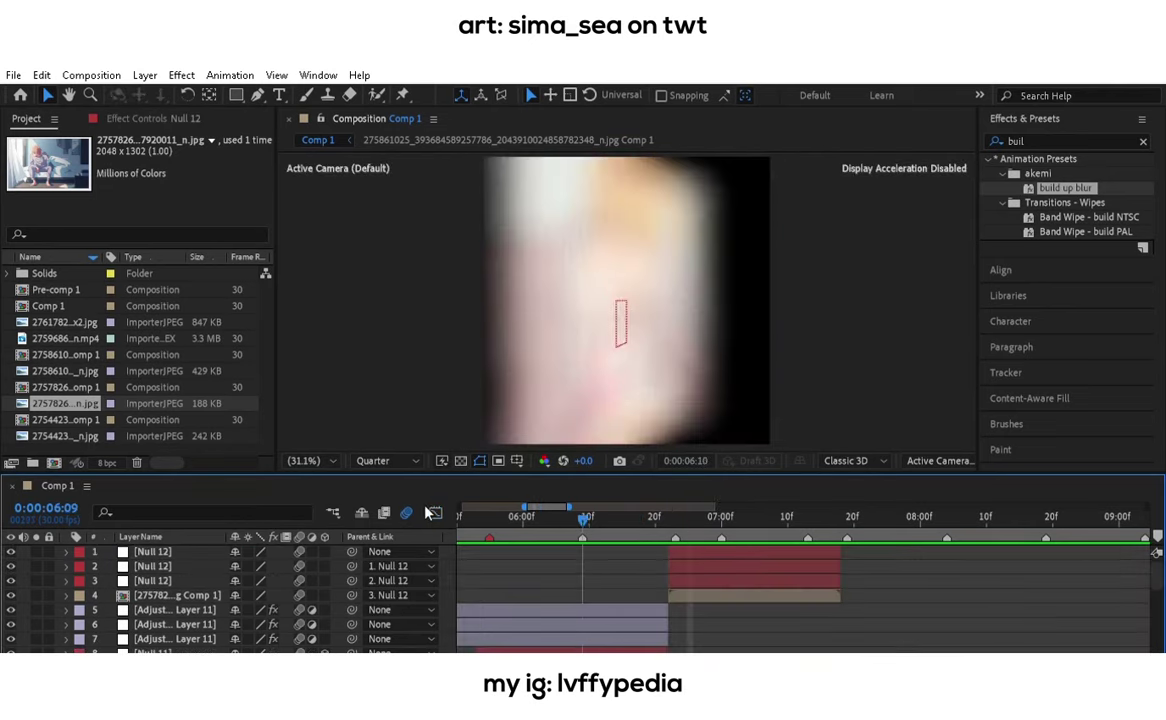
key("space")
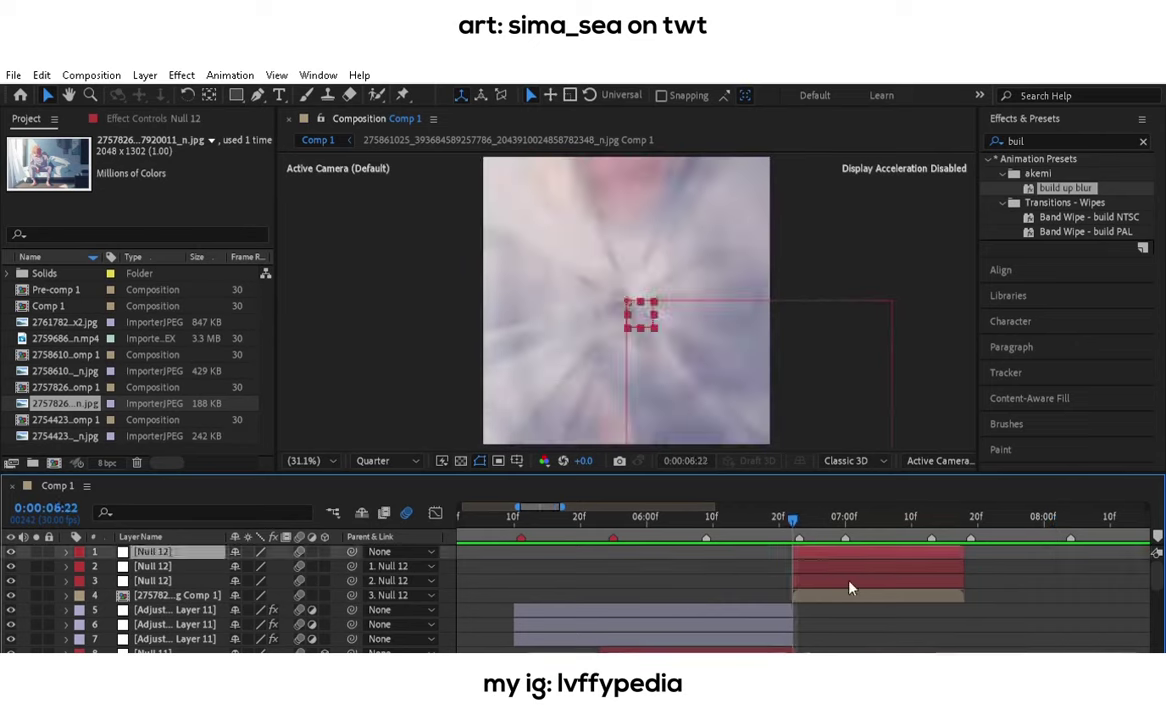
left_click(851, 595)
Split the image comp at the playhead and give a piece mt, fast twitch and my expression shake 2.
key("ctrl+shift+d")
type("mt")
double_click(1045, 188)
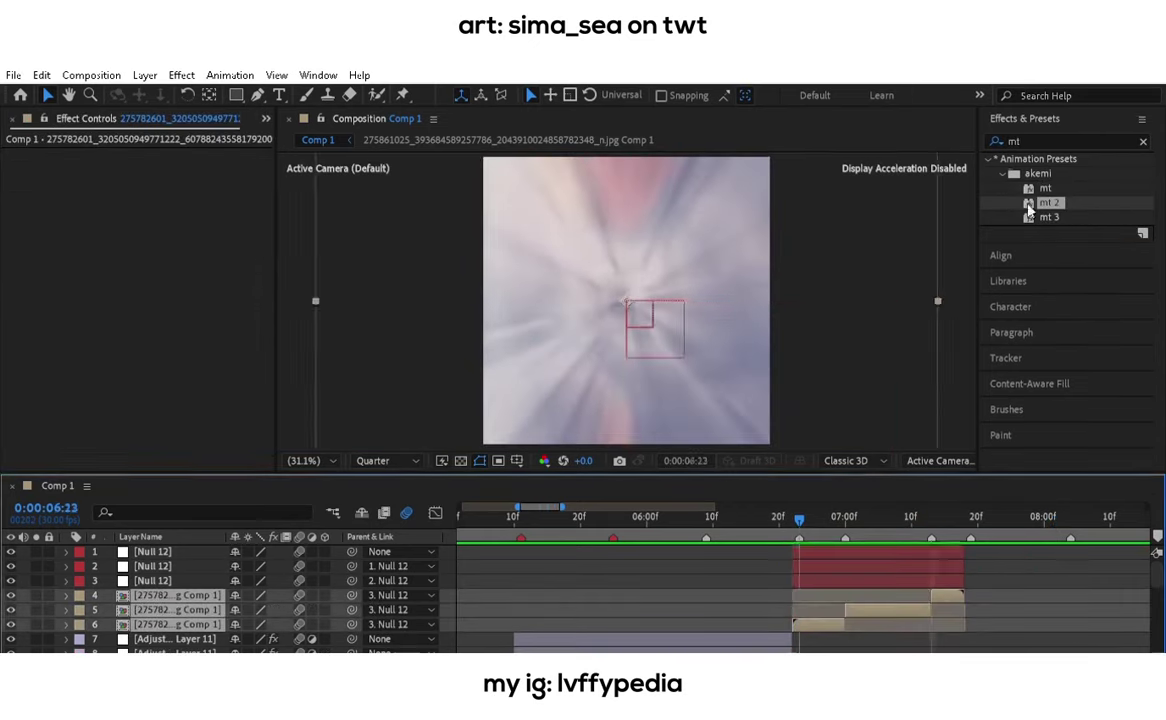
double_click(1015, 141)
type("fa")
double_click(1061, 202)
double_click(1087, 202)
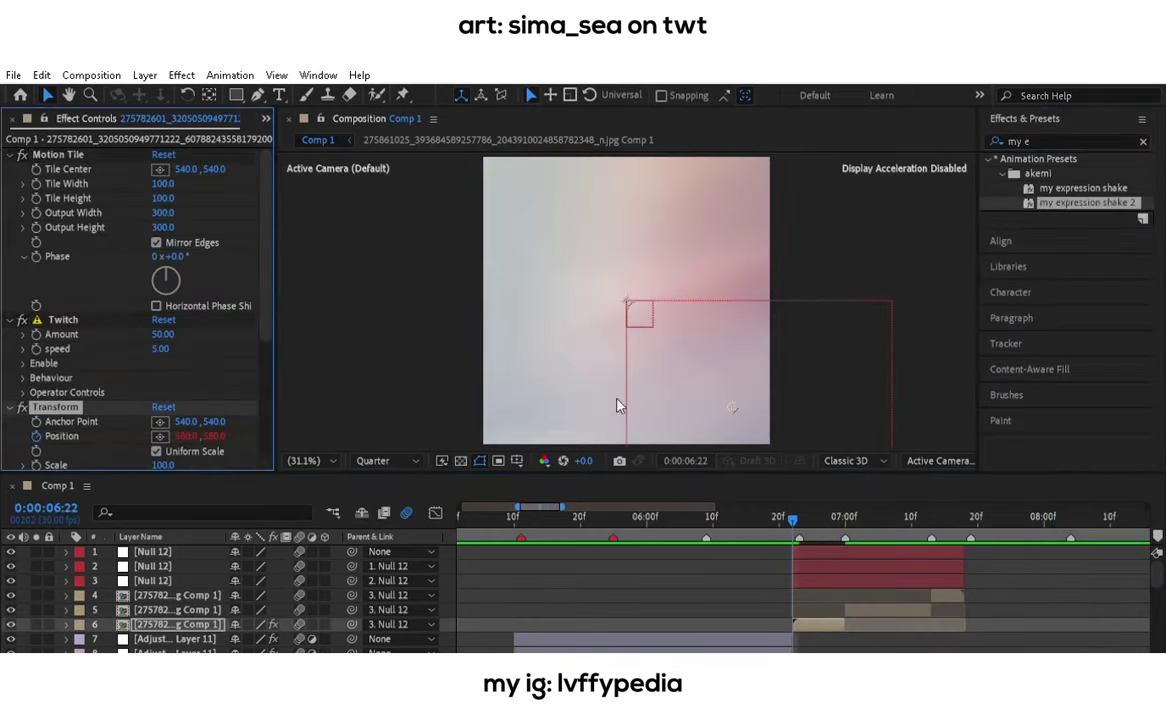
Check the shake between 6:16 and the 6:22 cut, then add an adjustment layer on top.
left_click(754, 515)
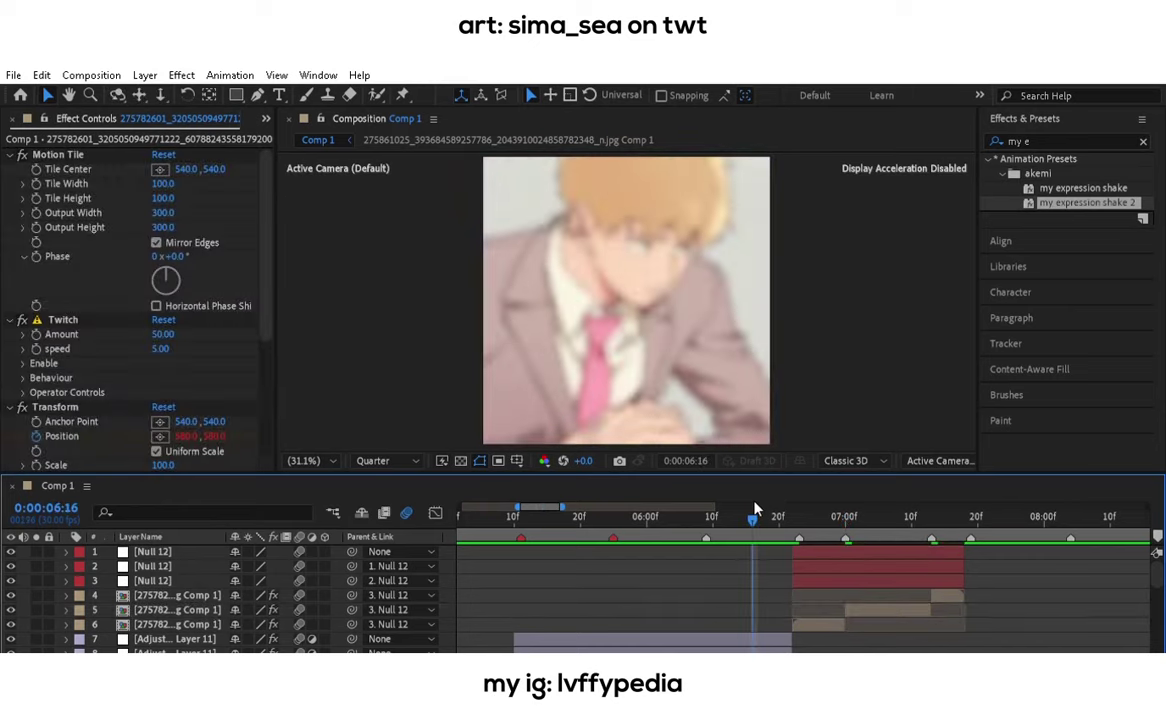
left_click(772, 513)
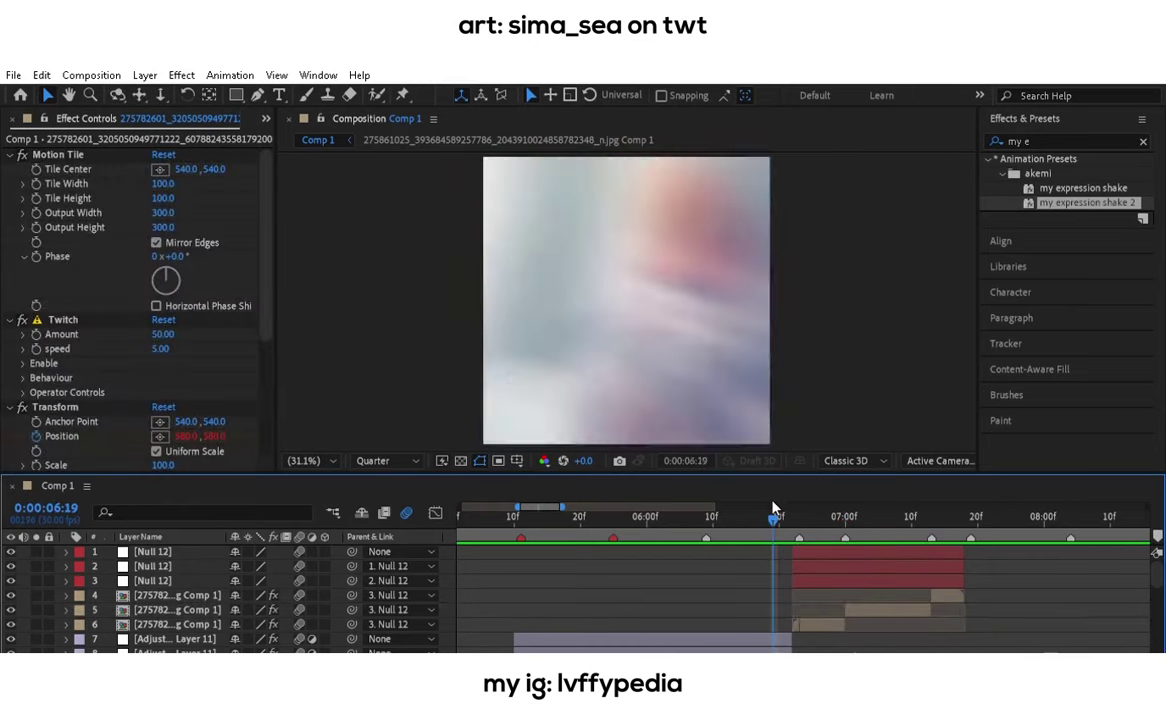
left_click(778, 514)
left_click(795, 516)
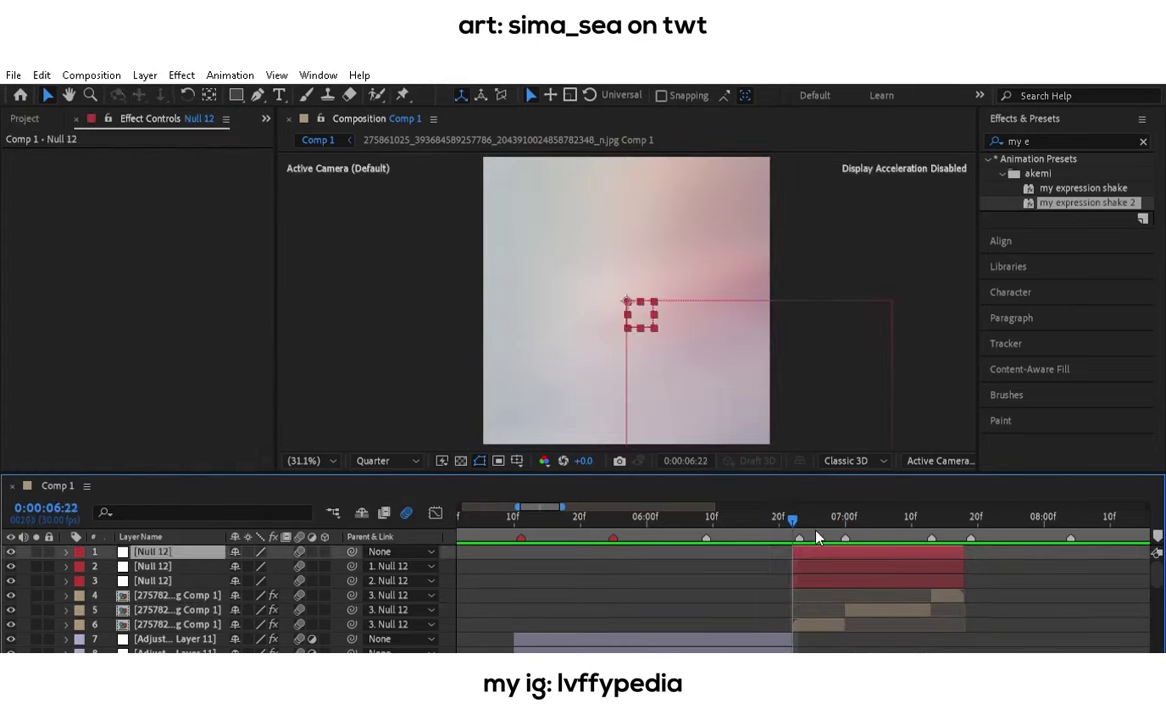
key("ctrl+alt+y")
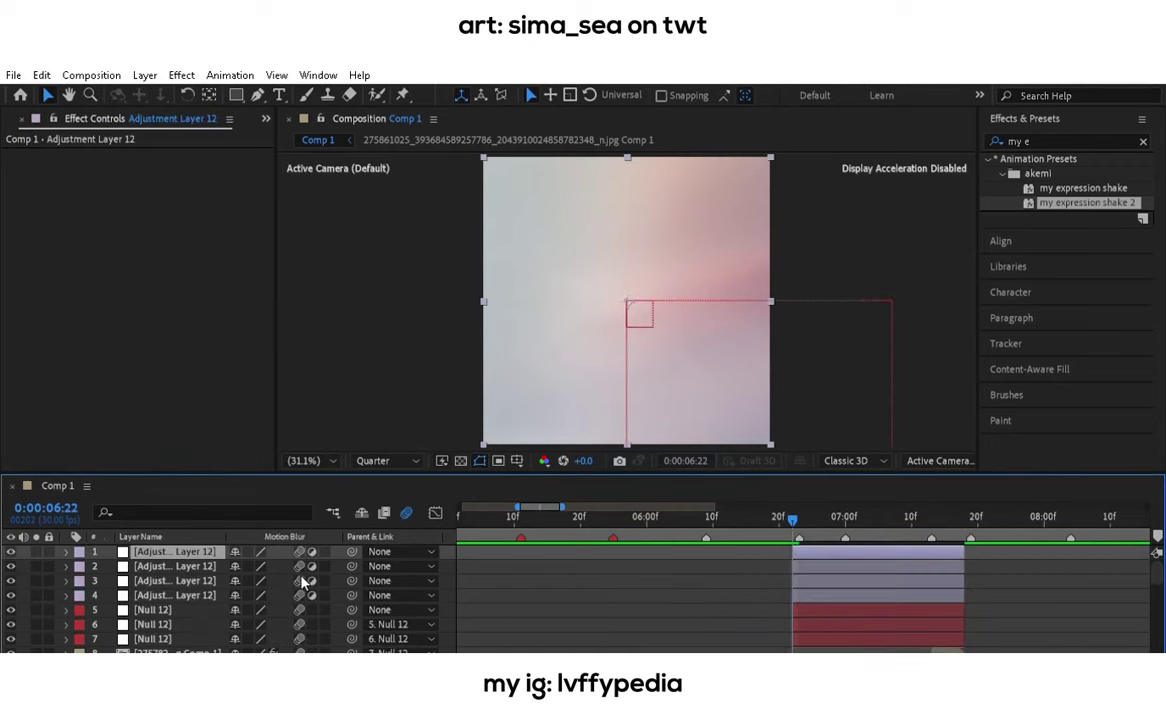
Apply lvffy blur to adjustment layer 3 and trim it to start at 7:00.
left_click(303, 581)
type("lvf")
double_click(1058, 188)
left_click(846, 516)
key("alt+bracketleft")
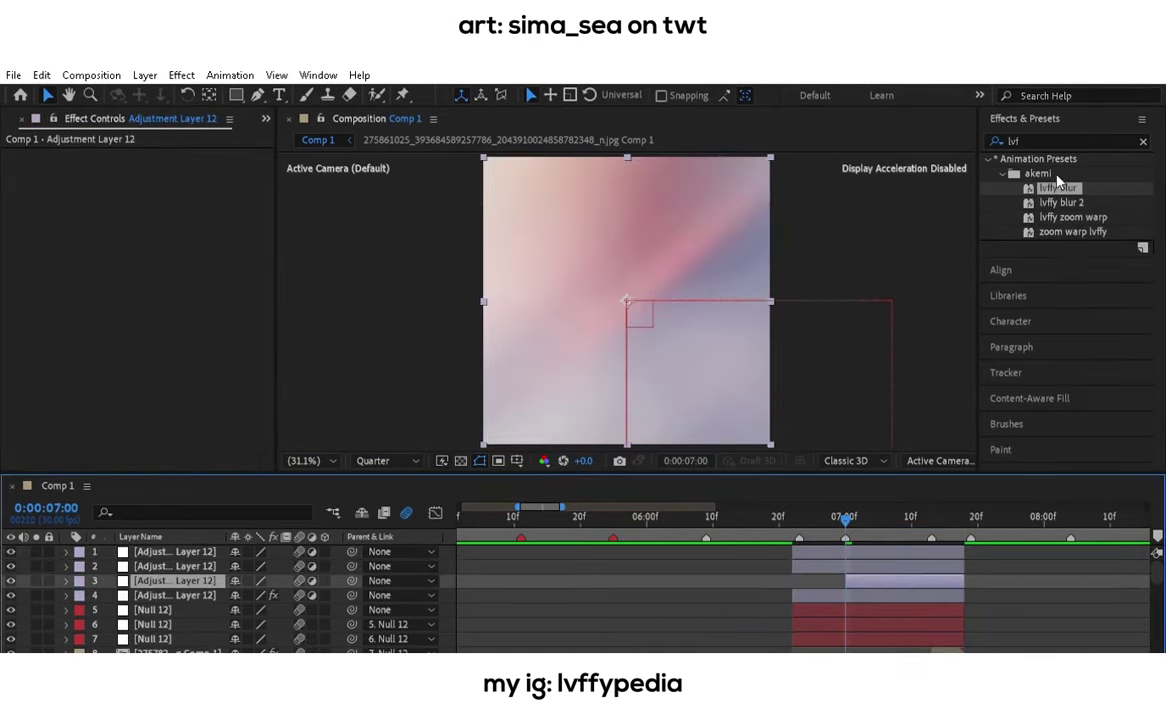
Apply lvffy blur 2 to adjustment layer 2, trim its start, and preview the blur around 7:07.
left_click(931, 516)
left_click(175, 566)
double_click(1060, 202)
key("alt+bracketleft")
left_click(957, 516)
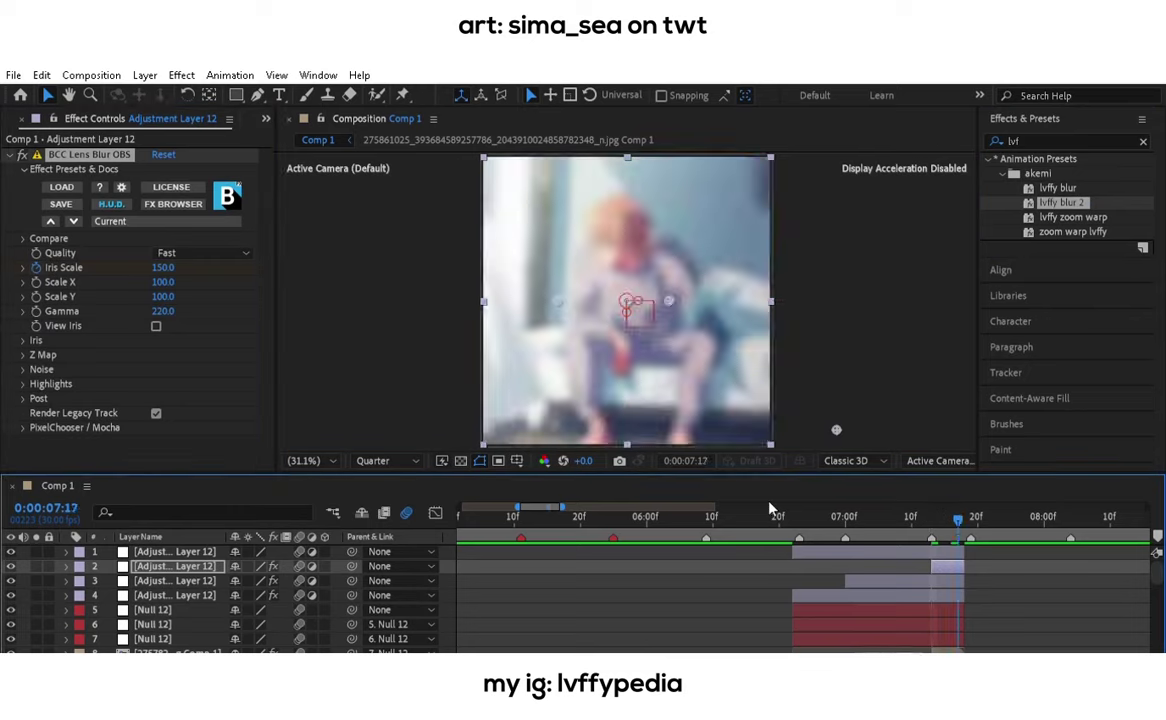
key("space")
left_click(627, 550)
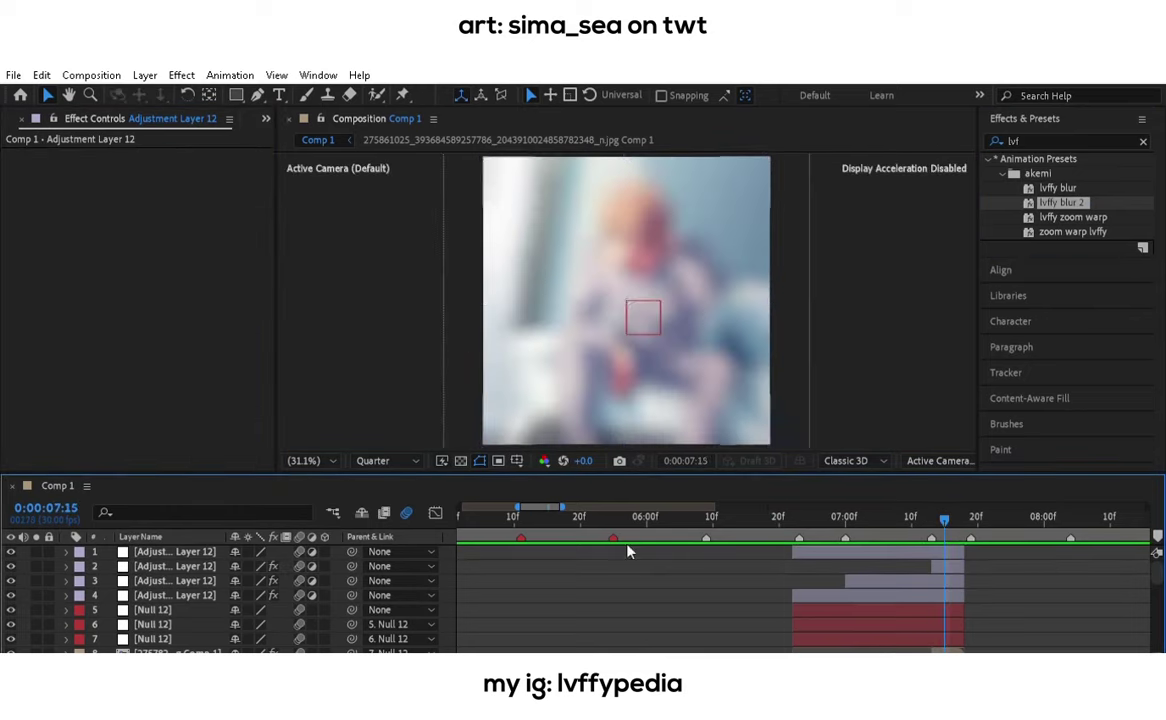
key("space")
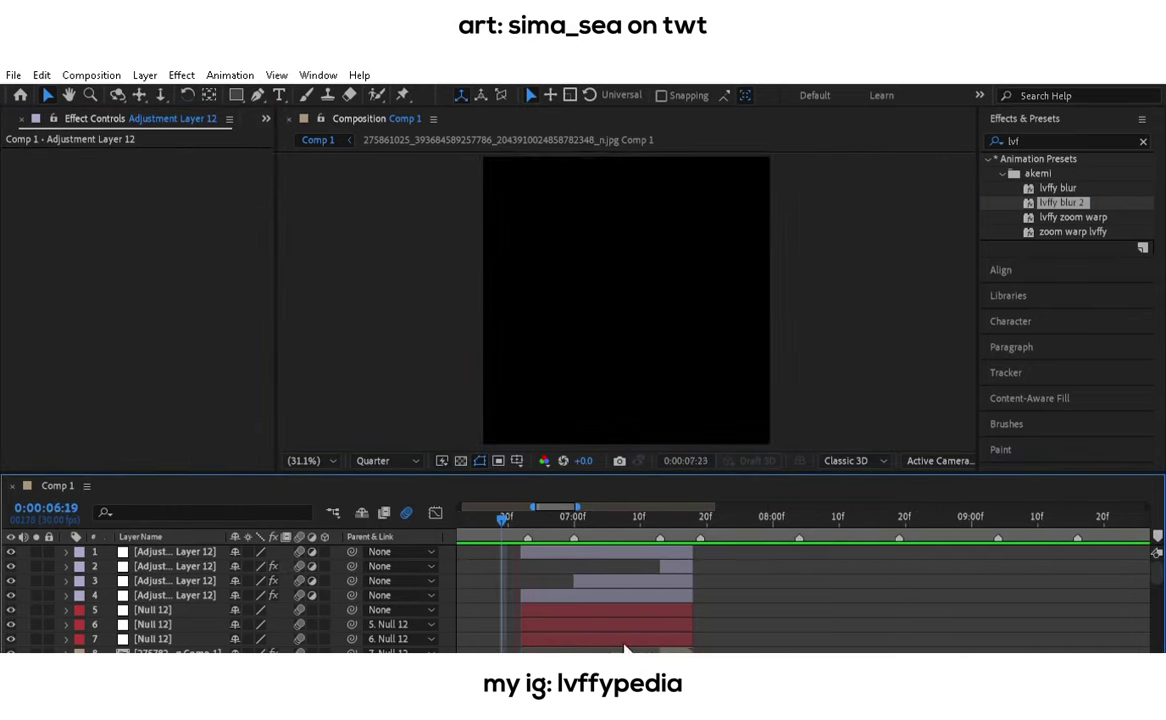
left_click_drag(625, 516, 621, 516)
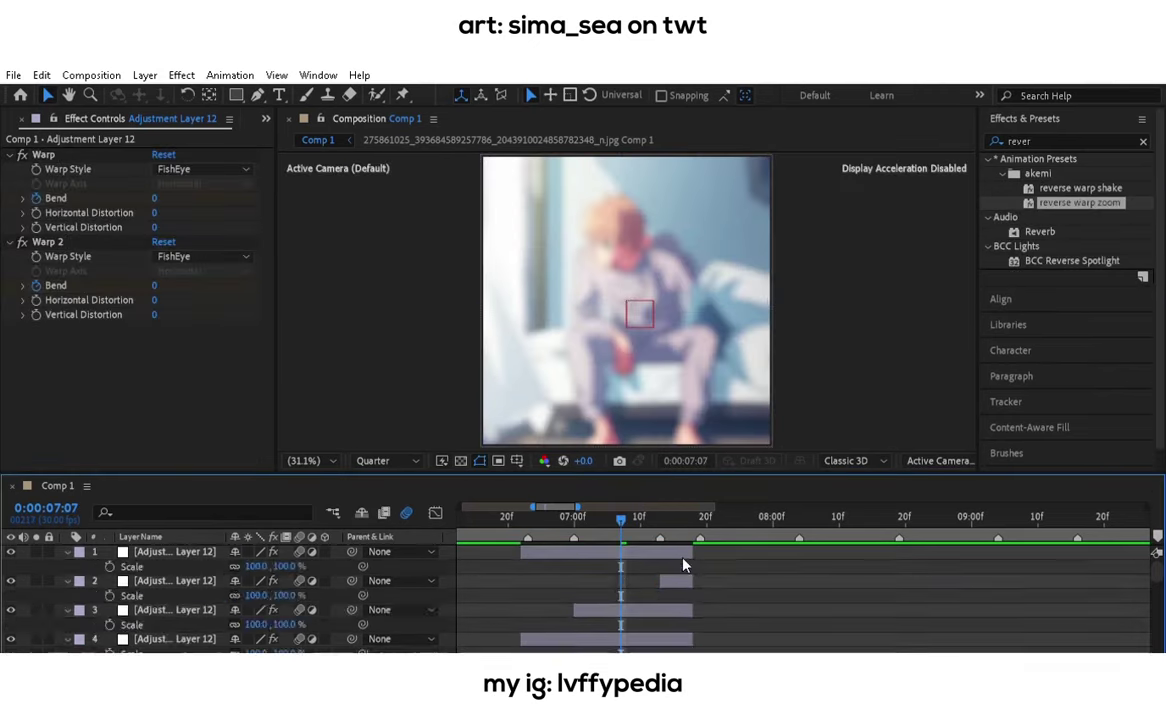
Check the top layer's FishEye Warp bends at 7:07, preview, then add the suited-figure JPG at 7:18.
left_click_drag(614, 516, 621, 516)
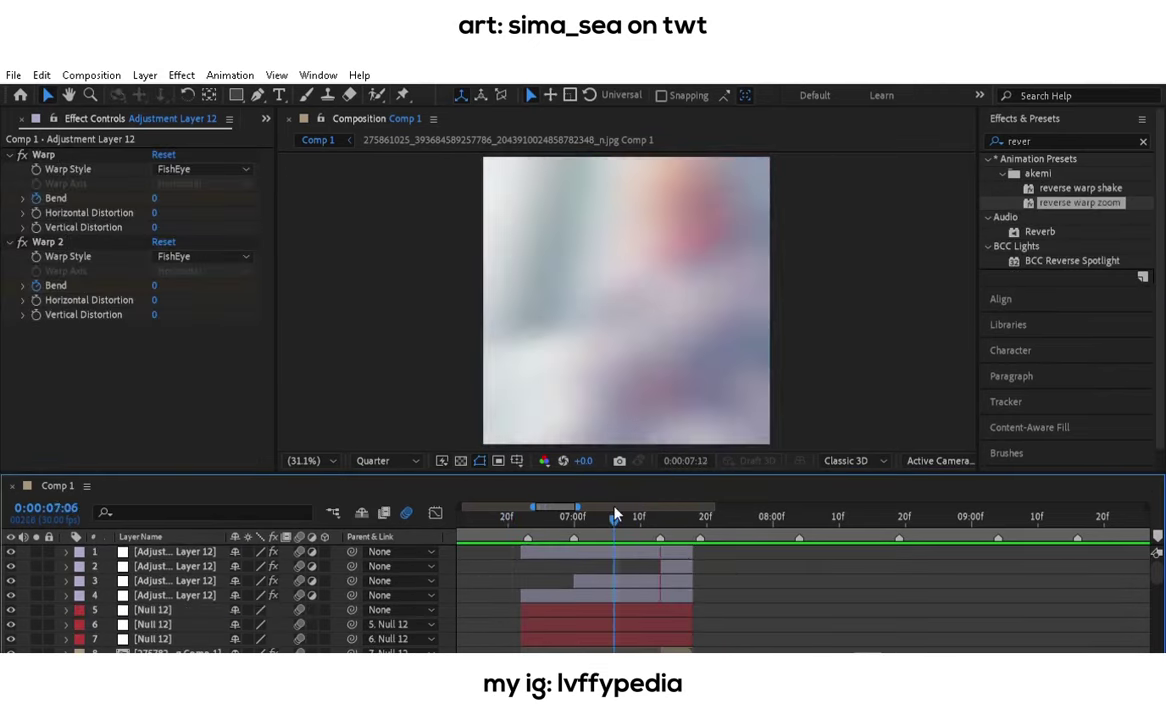
key("e")
left_click(1060, 141)
type("my zoo")
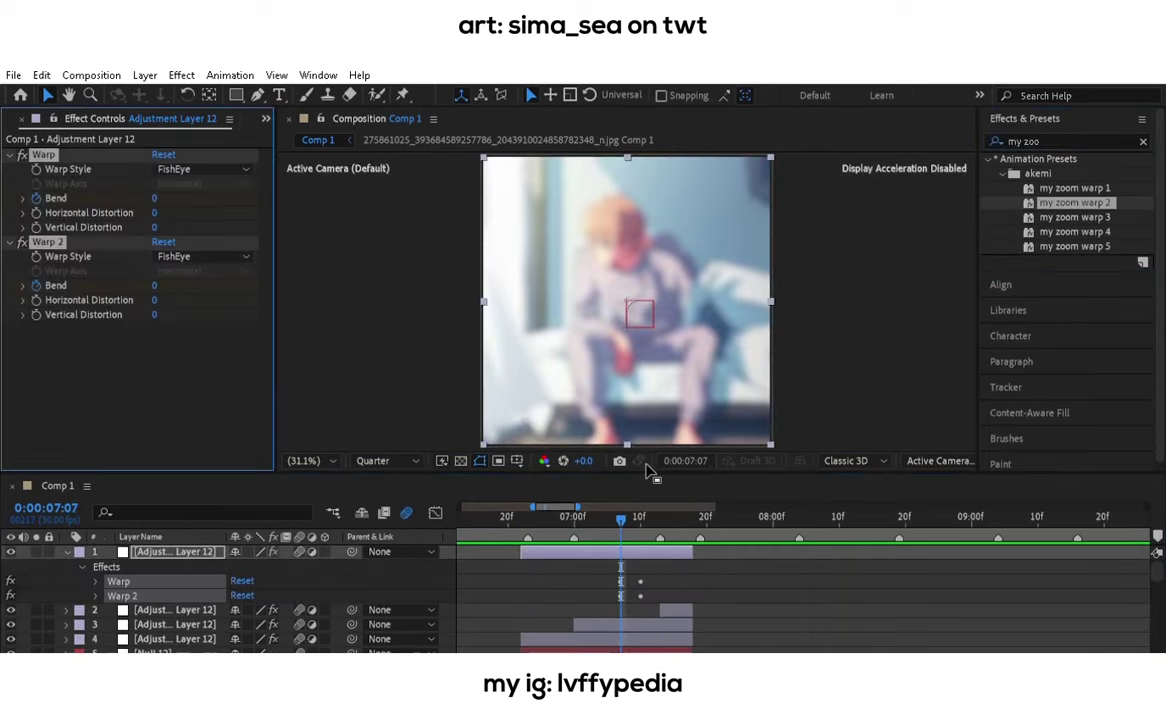
type("e")
key("F2")
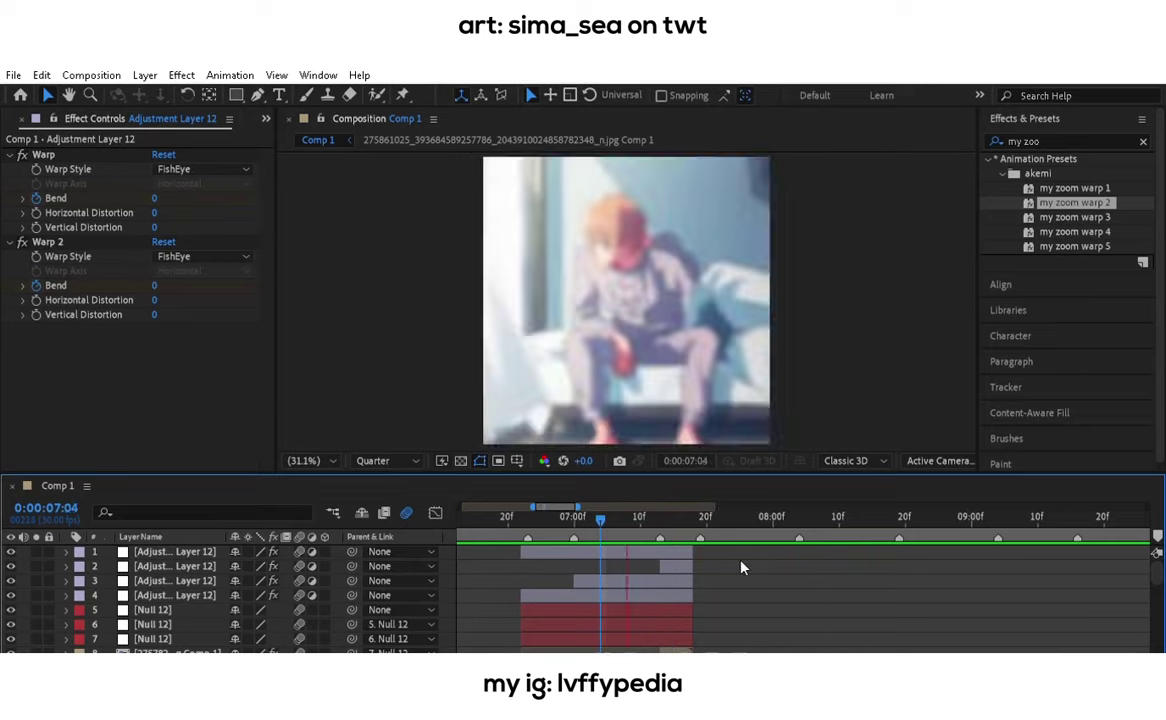
key("space")
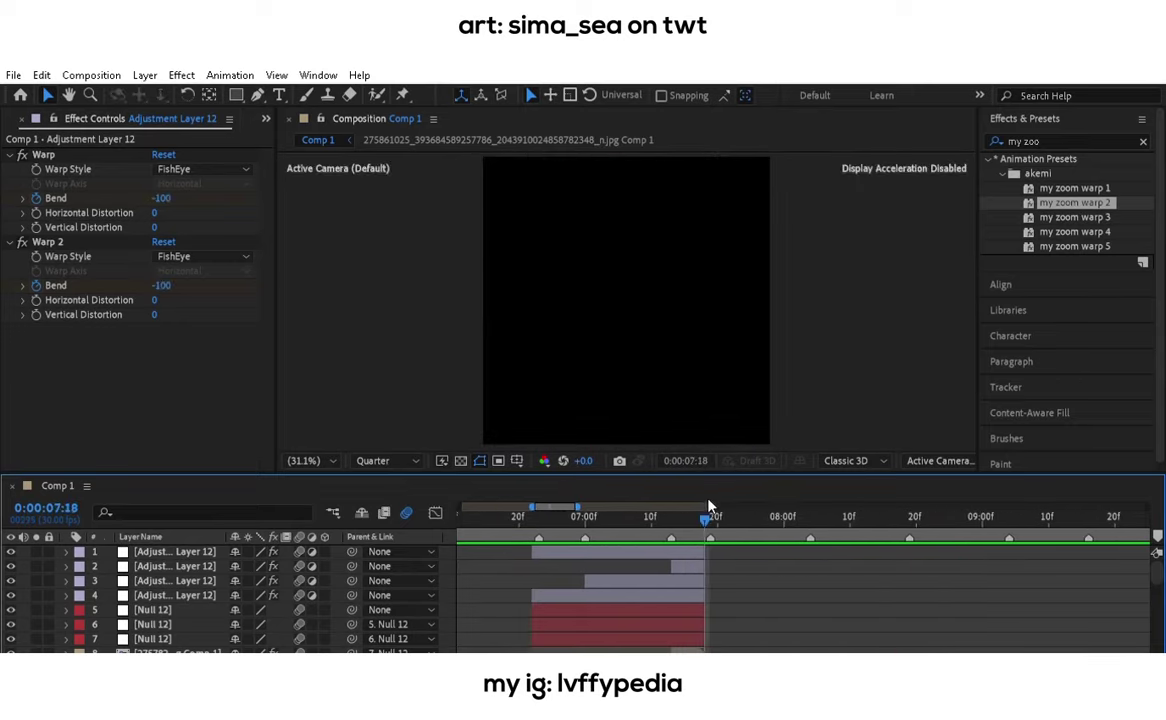
left_click_drag(60, 354, 702, 208)
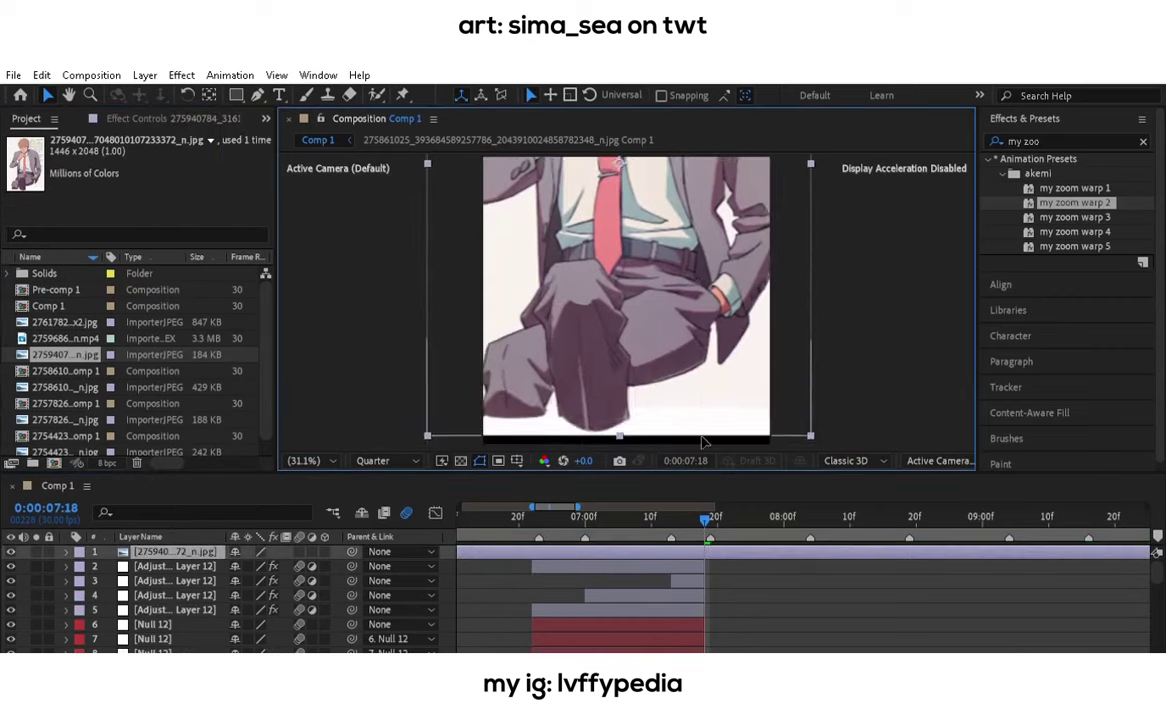
Keyframe the suited-figure image panning to the waist and belt, split it, and add two Null 13 layers.
key("p")
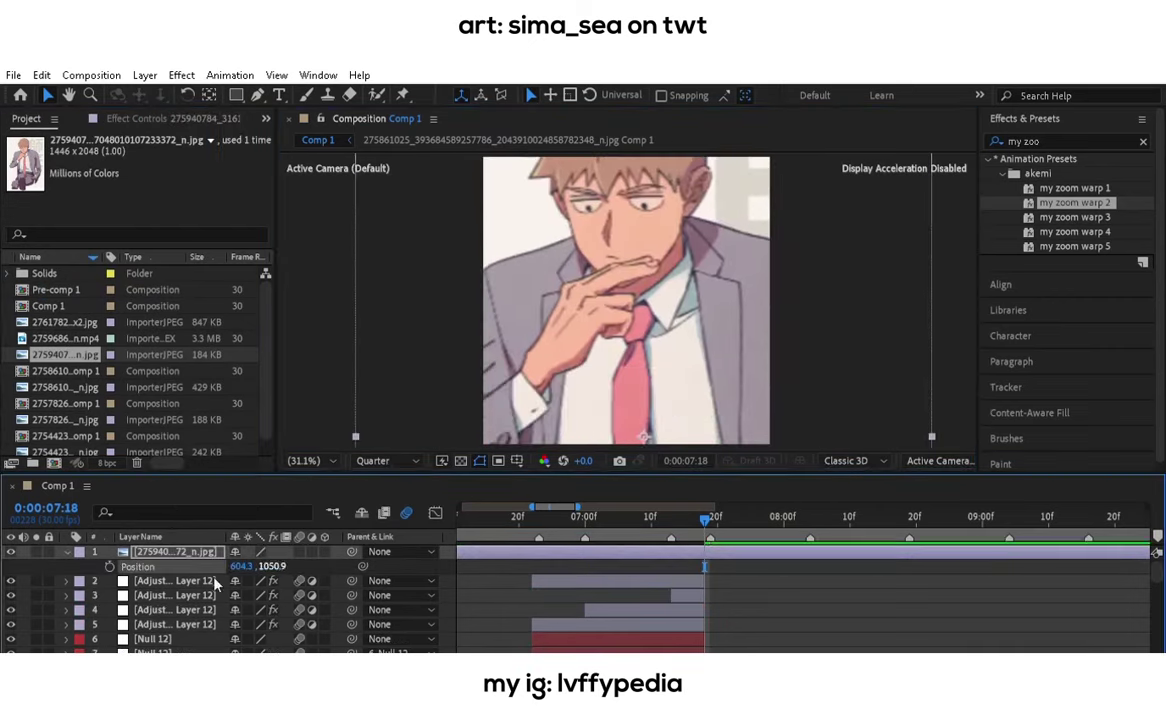
left_click_drag(272, 566, 5, 566)
key("ctrl+shift+d")
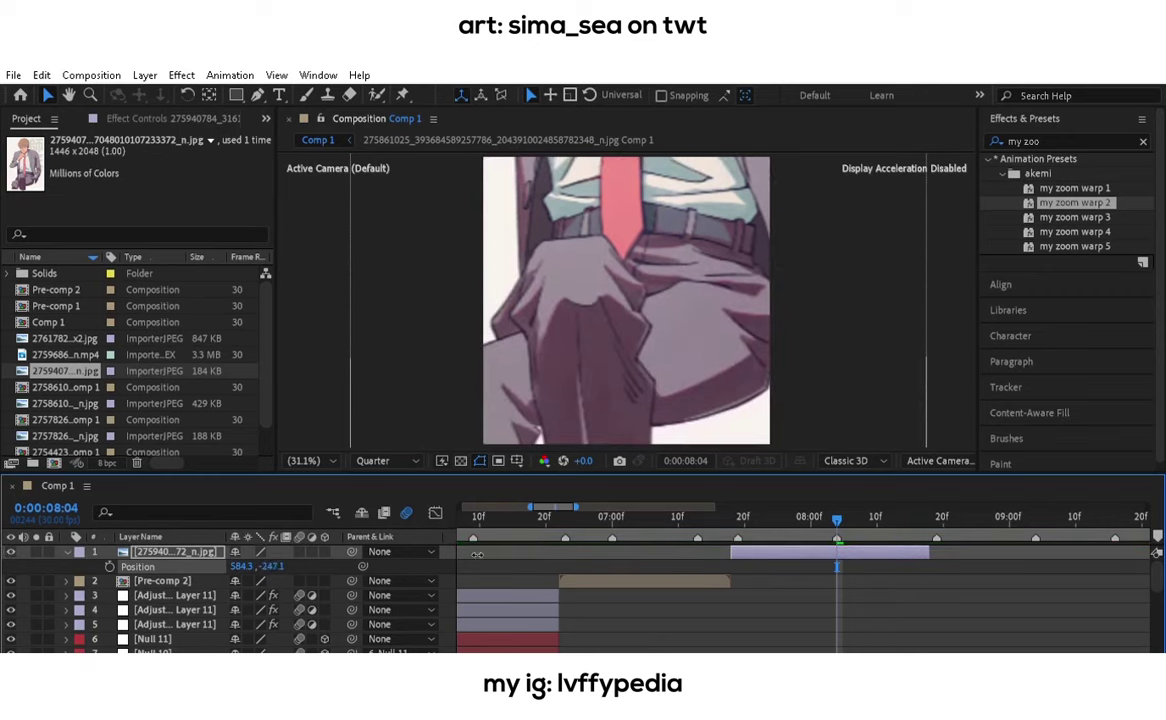
key("u")
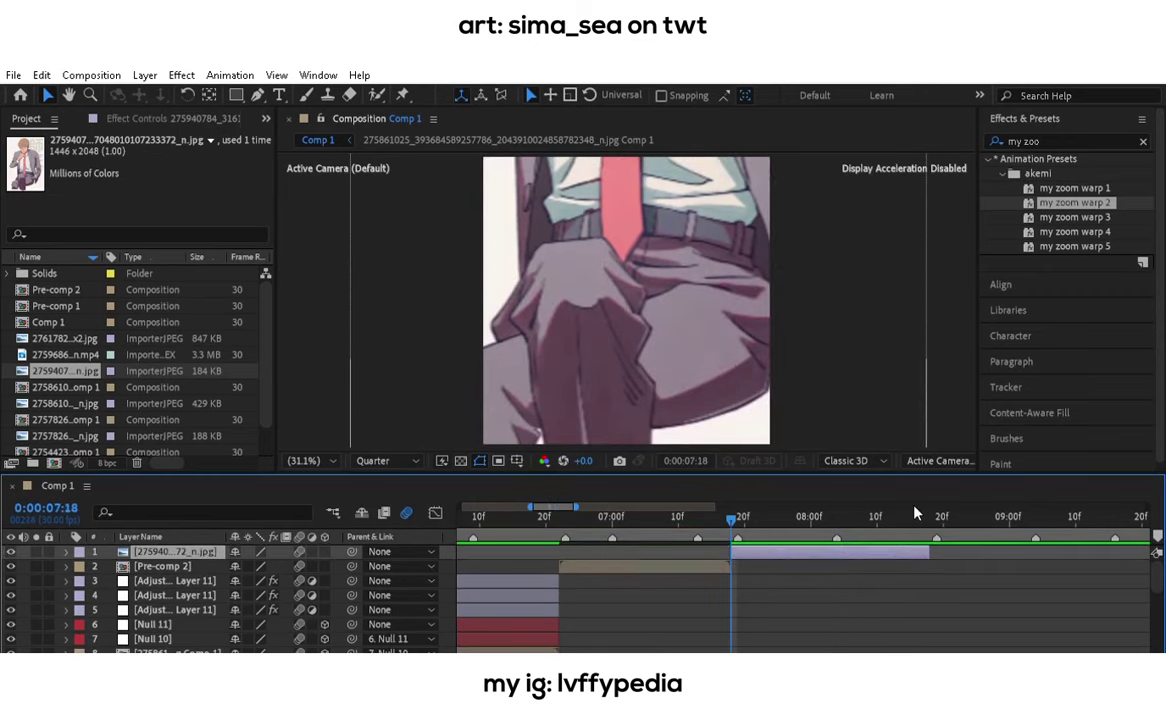
key("ctrl+alt+shift+y")
key("ctrl+d")
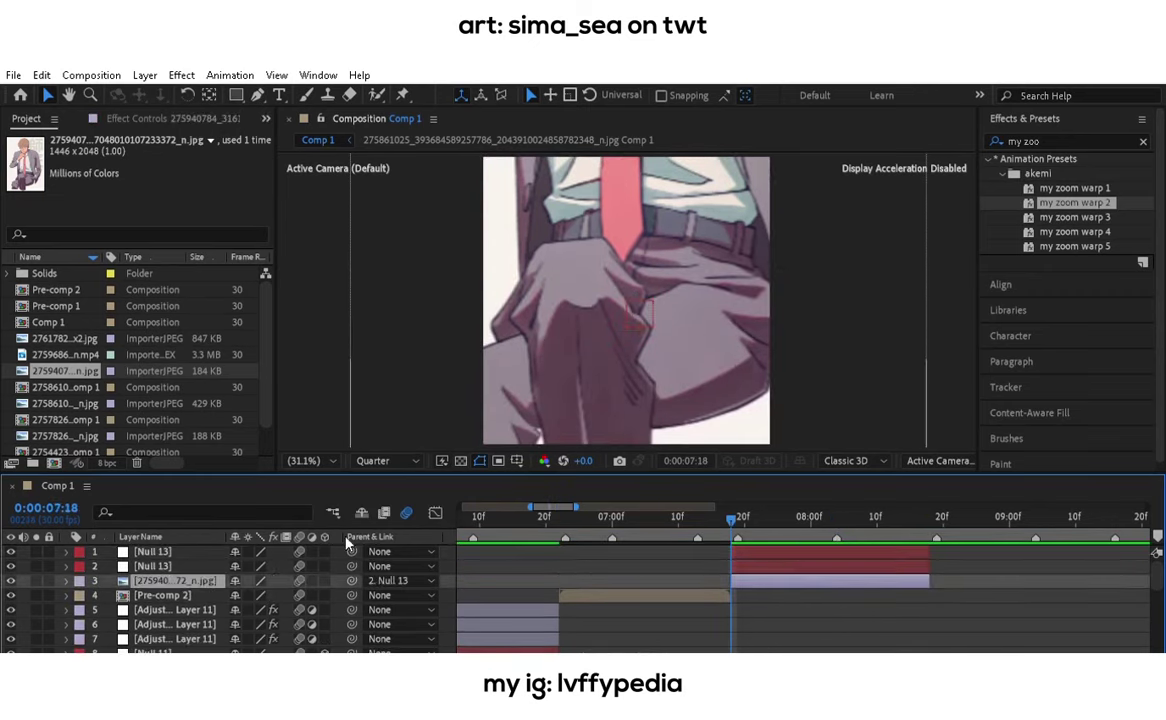
Parent the image to the lower Null 13 and key its scale up to 1000% with a sharper ease.
left_click(559, 510)
left_click(843, 516)
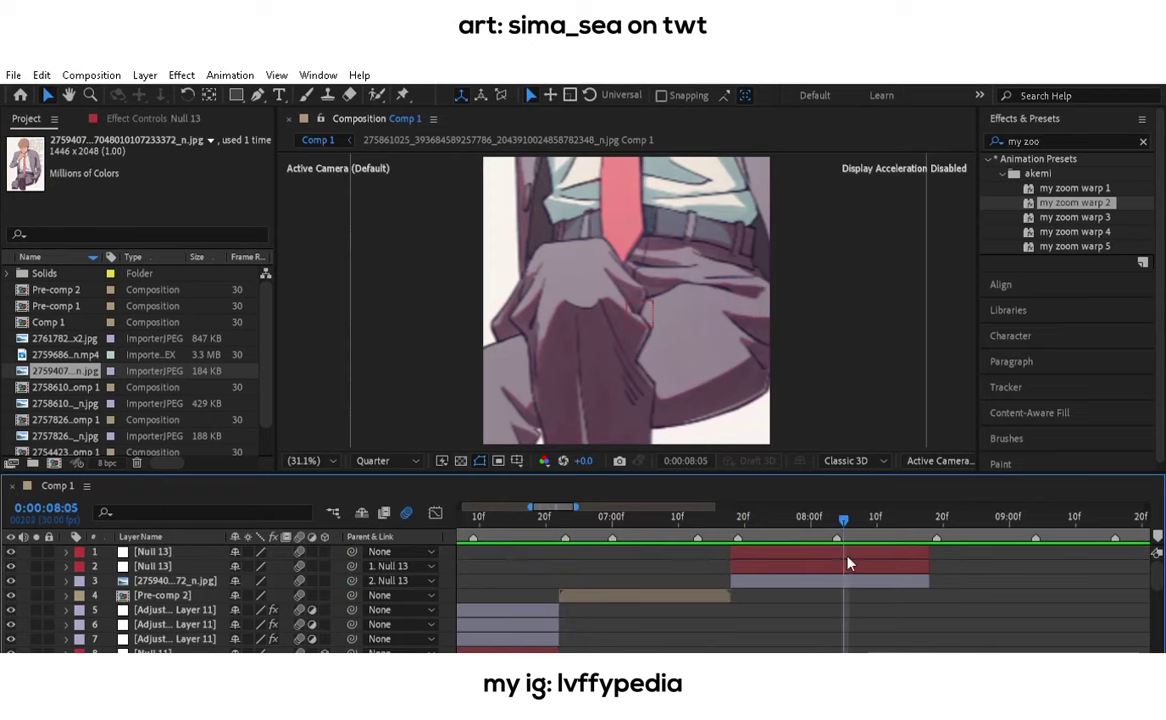
left_click(110, 567)
key("s")
key("j")
left_click_drag(297, 580, 600, 582)
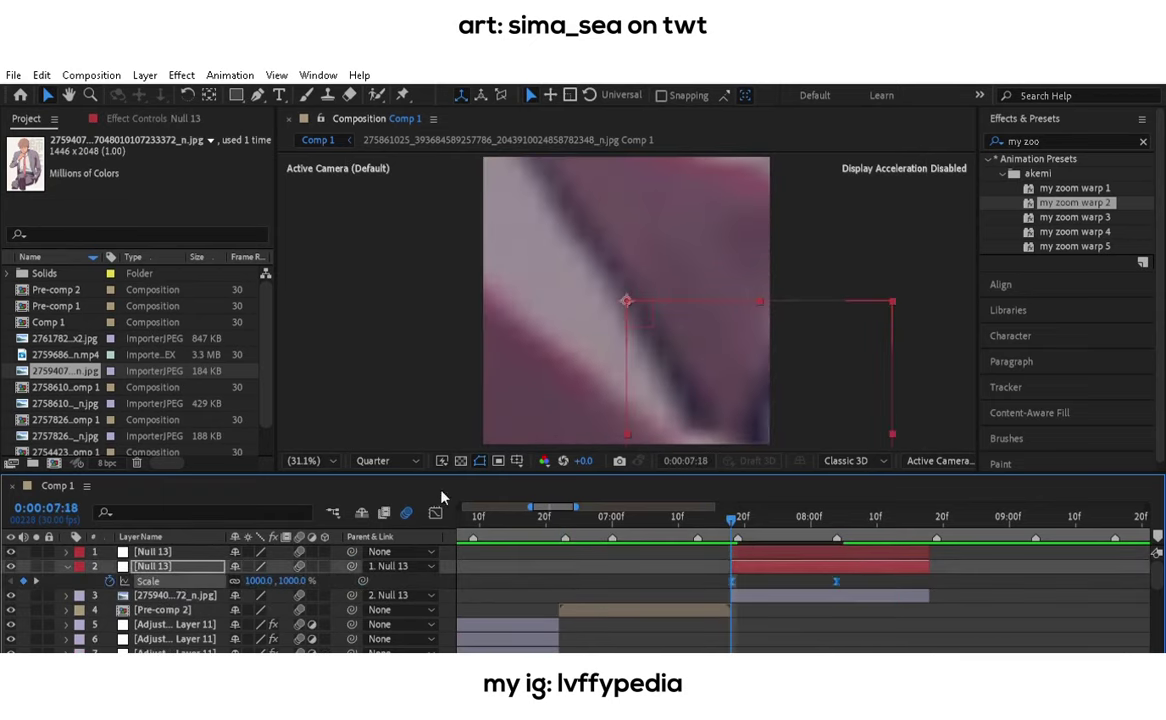
left_click(435, 512)
left_click_drag(703, 593, 760, 615)
left_click(435, 512)
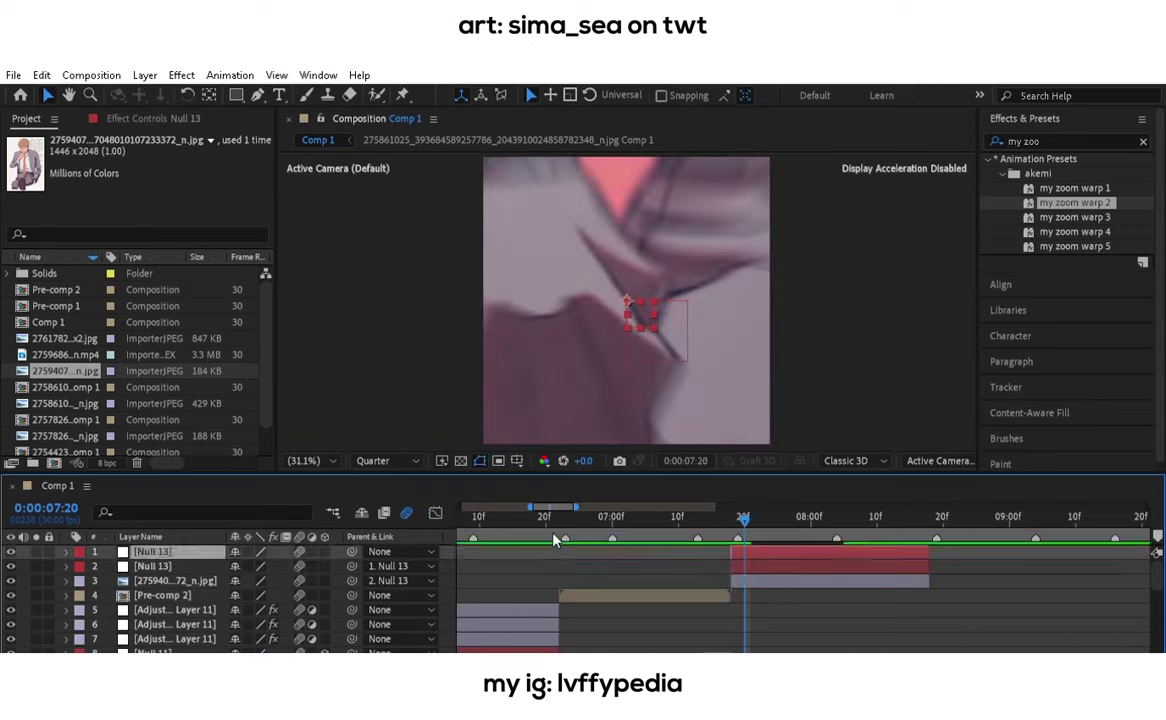
Animate the top Null 13's Y Position from 540 to 1604 by 08:17 with a sharp speed peak.
key("p")
left_click(845, 552)
left_click(865, 520)
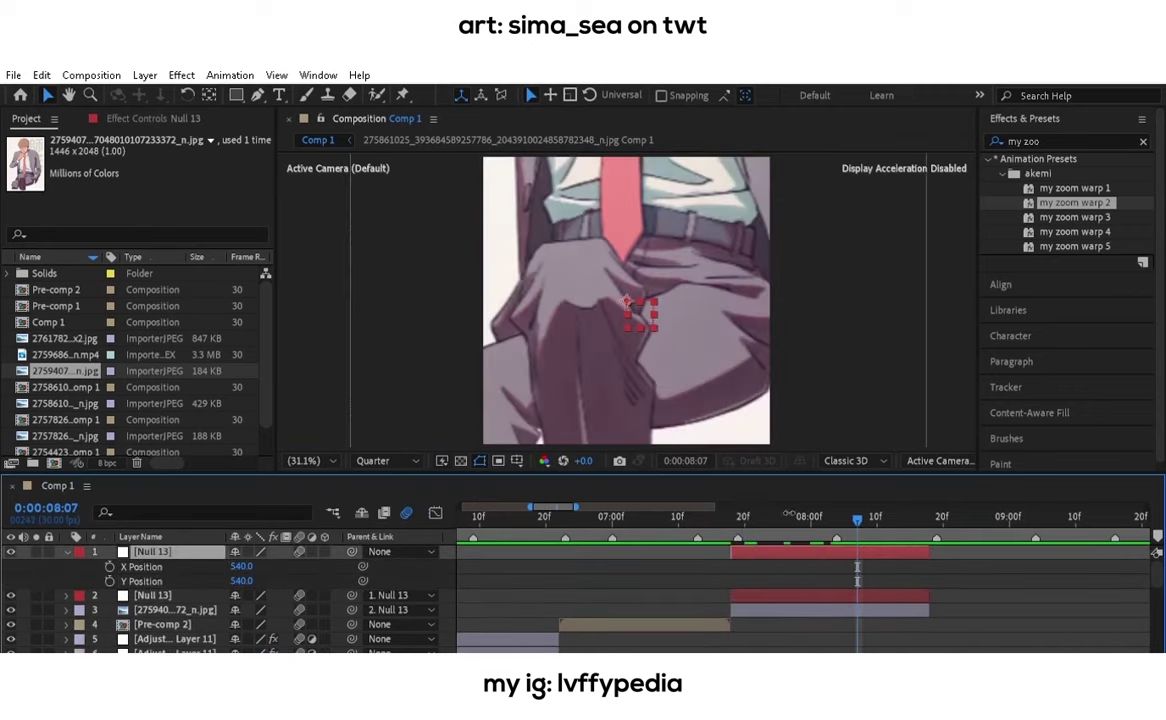
left_click(922, 516)
left_click_drag(241, 580, 838, 506)
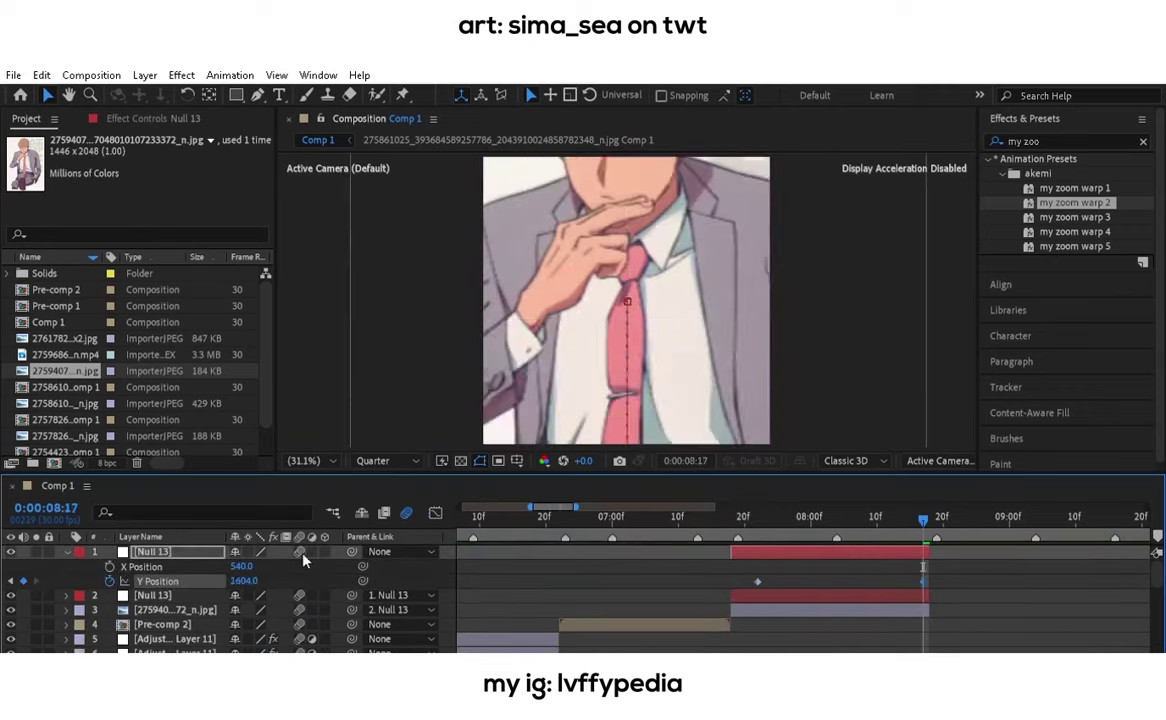
left_click(838, 506)
key("shift+F3")
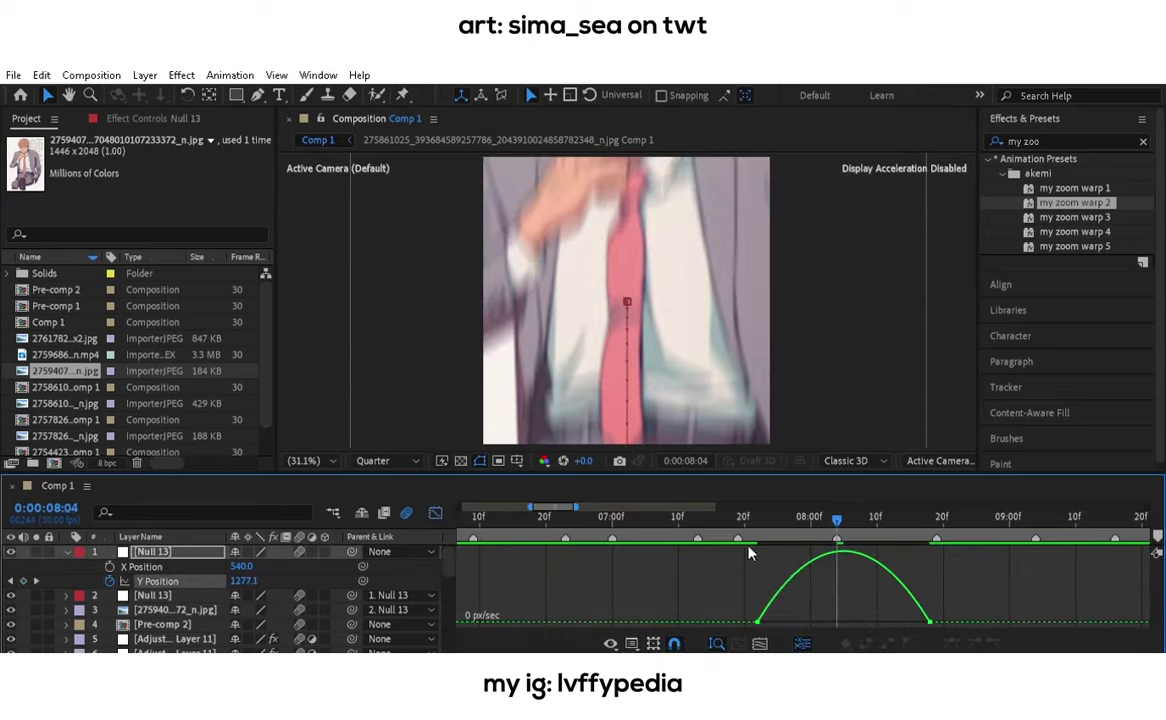
mouse_move(814, 622)
left_mouse_down()
mouse_move(778, 615)
mouse_move(817, 622)
left_mouse_up()
left_click_drag(900, 622, 858, 622)
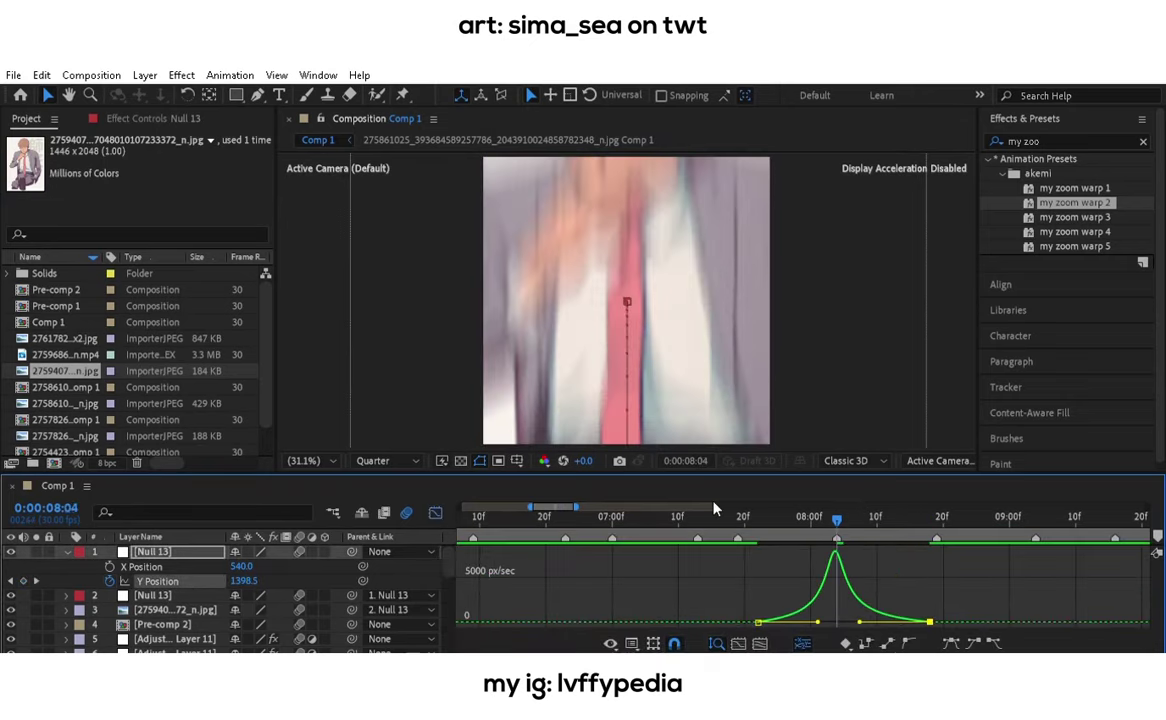
left_click(713, 516)
key("space")
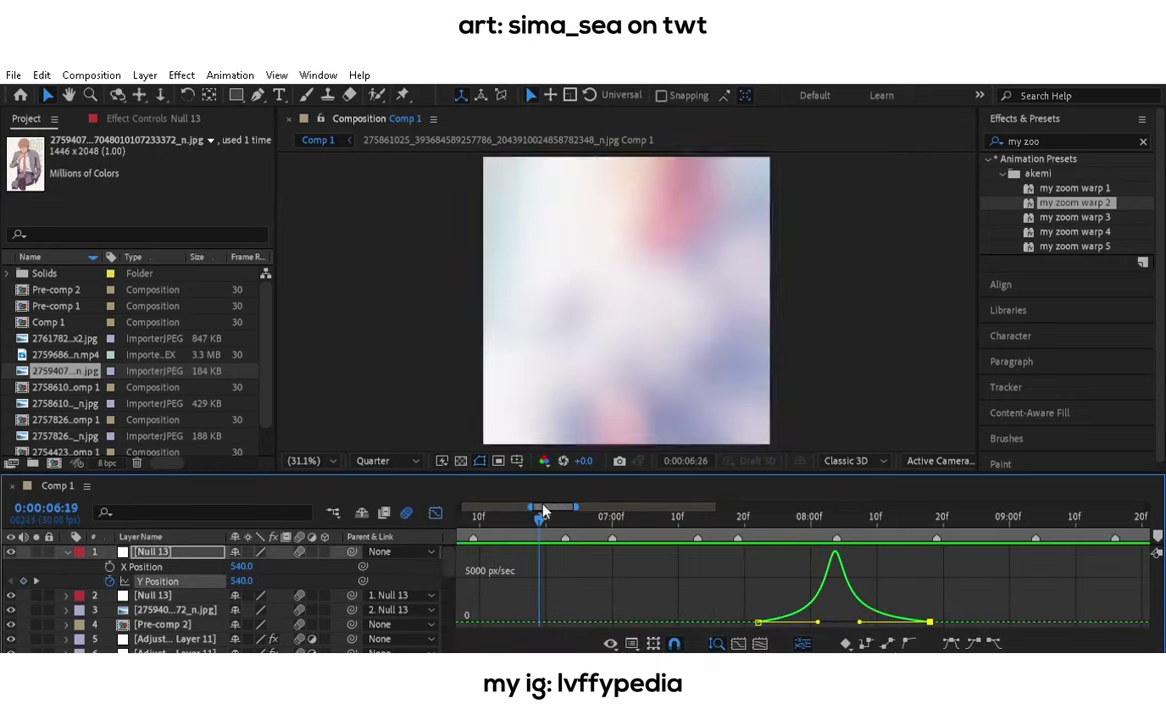
Add an adjustment layer at the 07:18 cut, duplicate it, and apply the blur preset to two copies.
key("shift+F3")
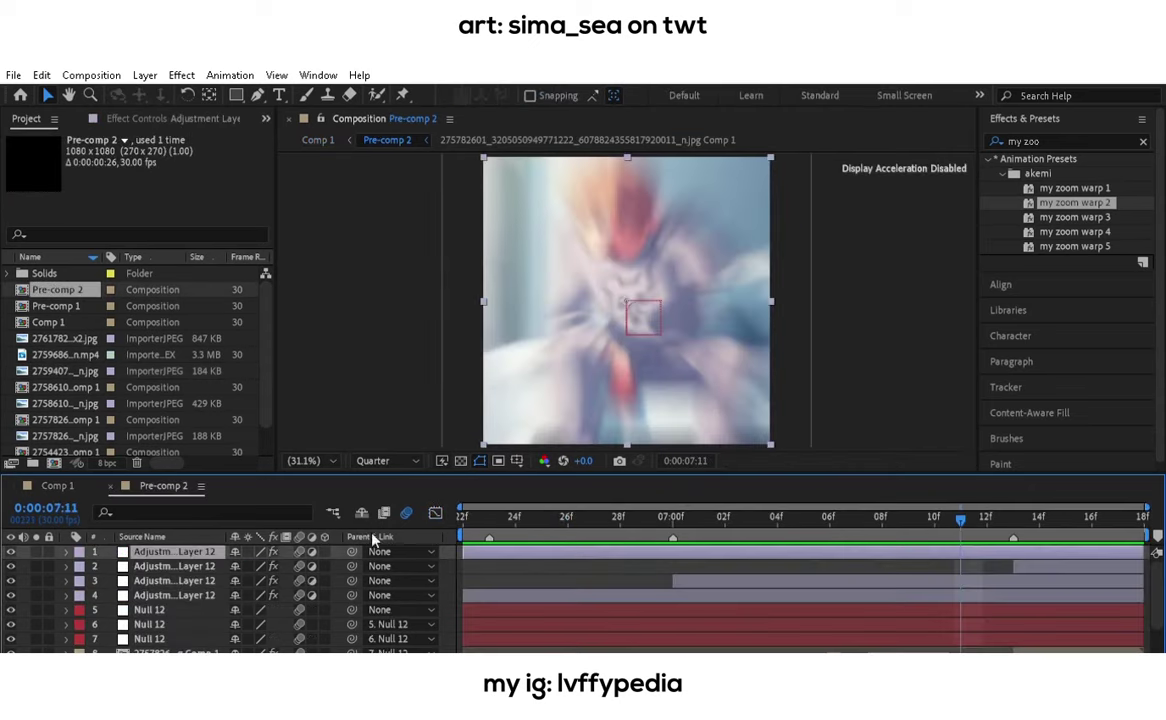
left_click(525, 516)
left_click_drag(525, 516, 737, 516)
key("ctrl+alt+y")
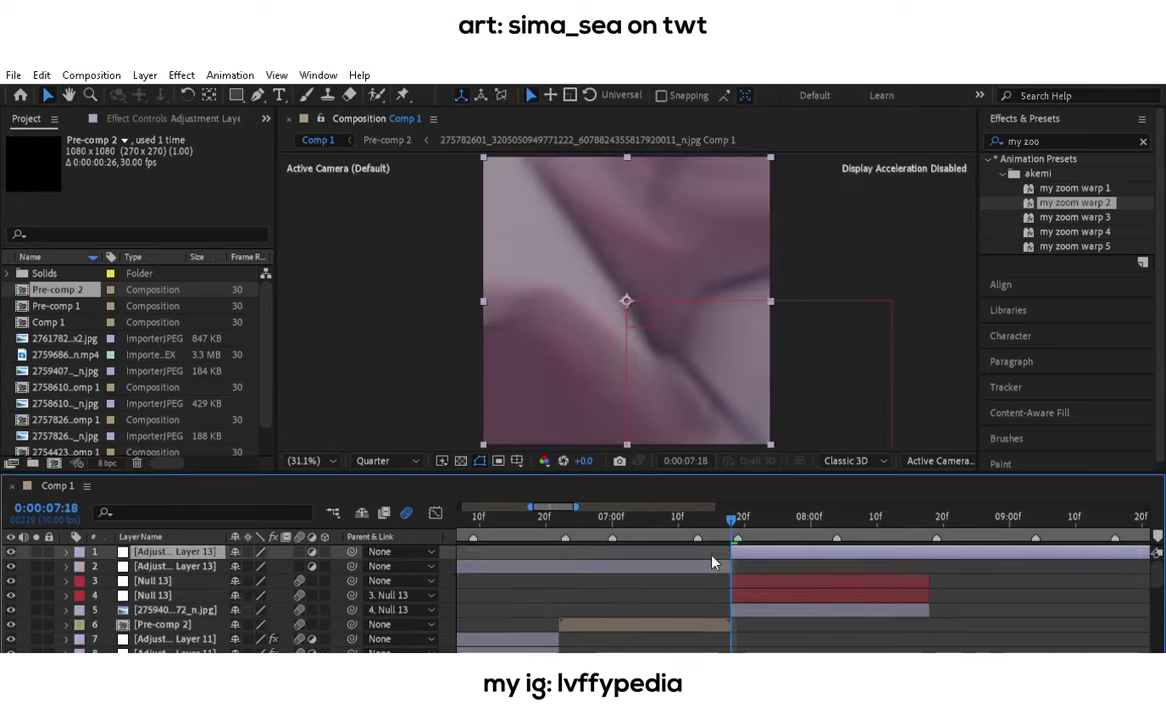
key("ctrl+d")
key("ctrl+d")
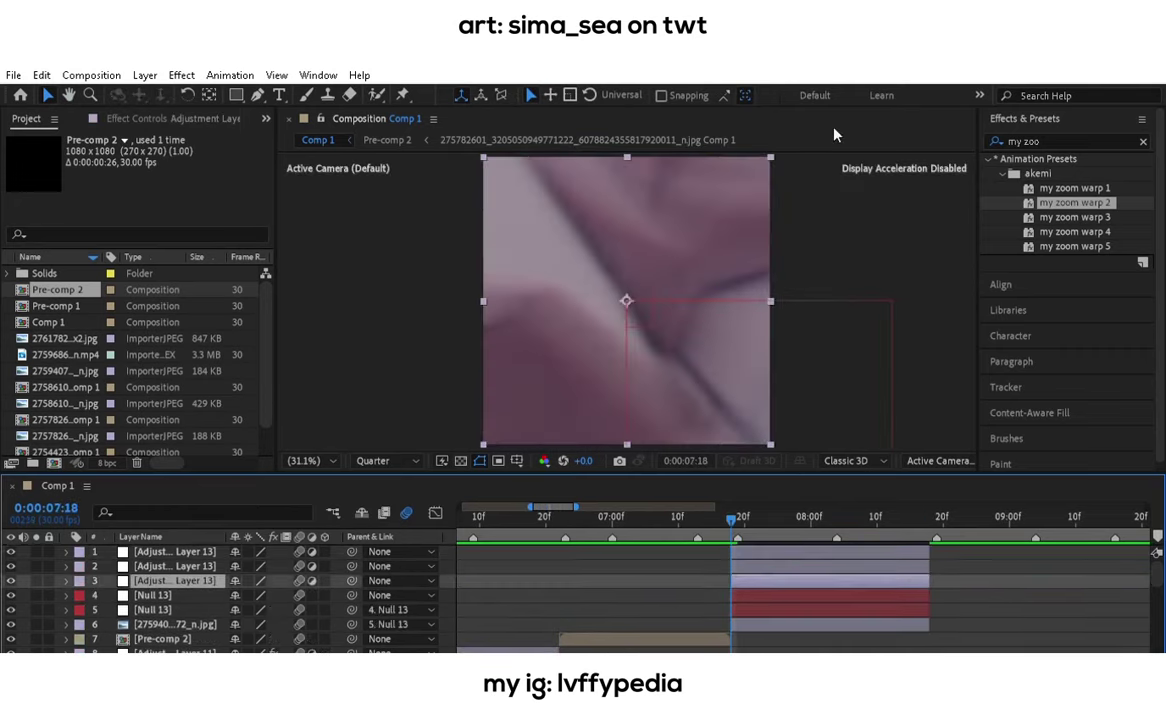
left_click(1068, 141)
type("lvf")
double_click(1057, 188)
type("bui")
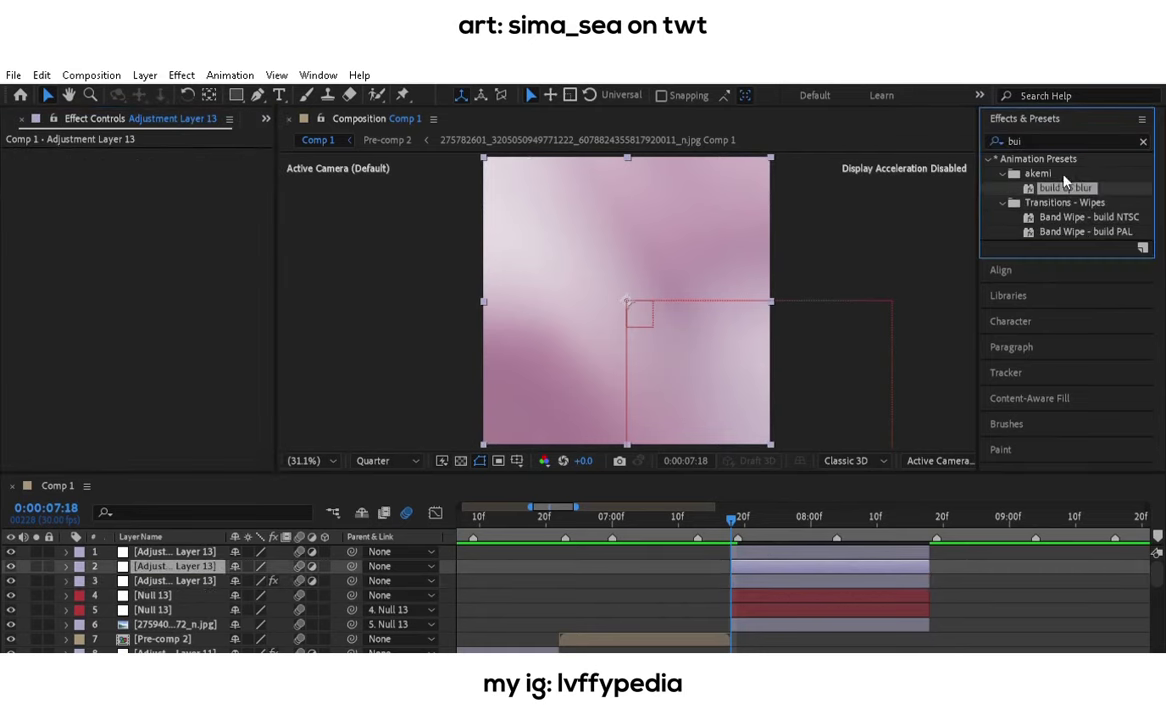
double_click(1066, 187)
Apply the reverse warp zoom preset to the top adjustment layer and preview the transition.
left_click(830, 551)
left_click(1060, 141)
type("reverse")
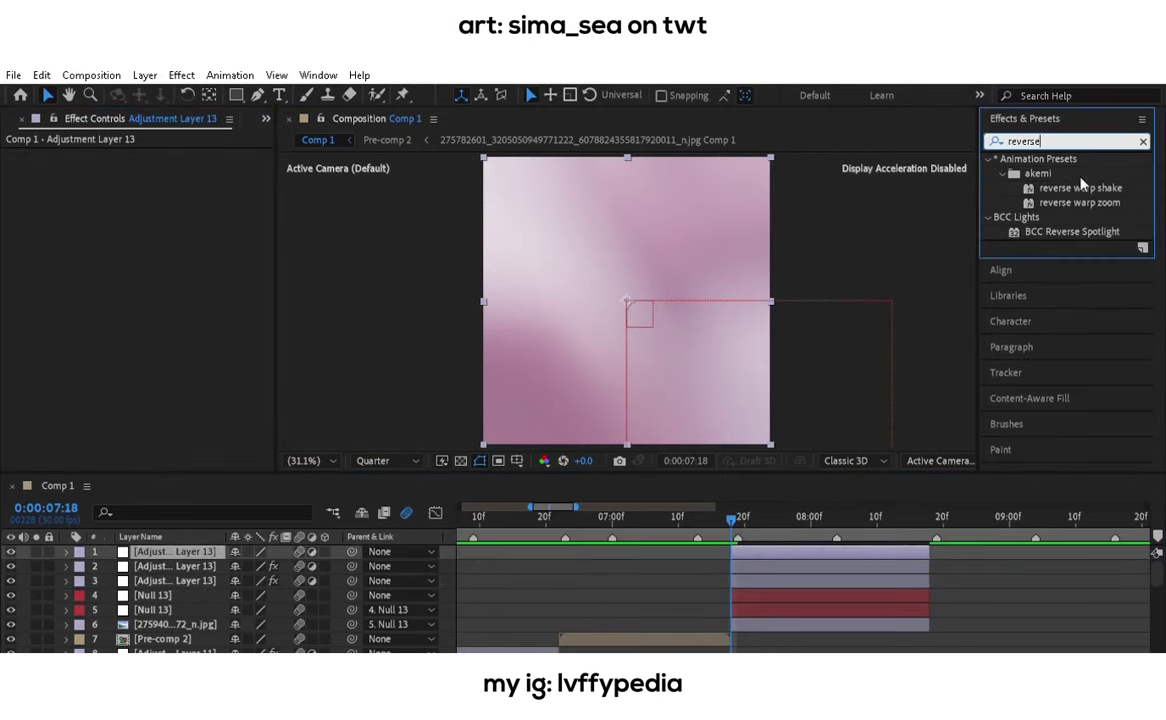
double_click(1080, 202)
key("space")
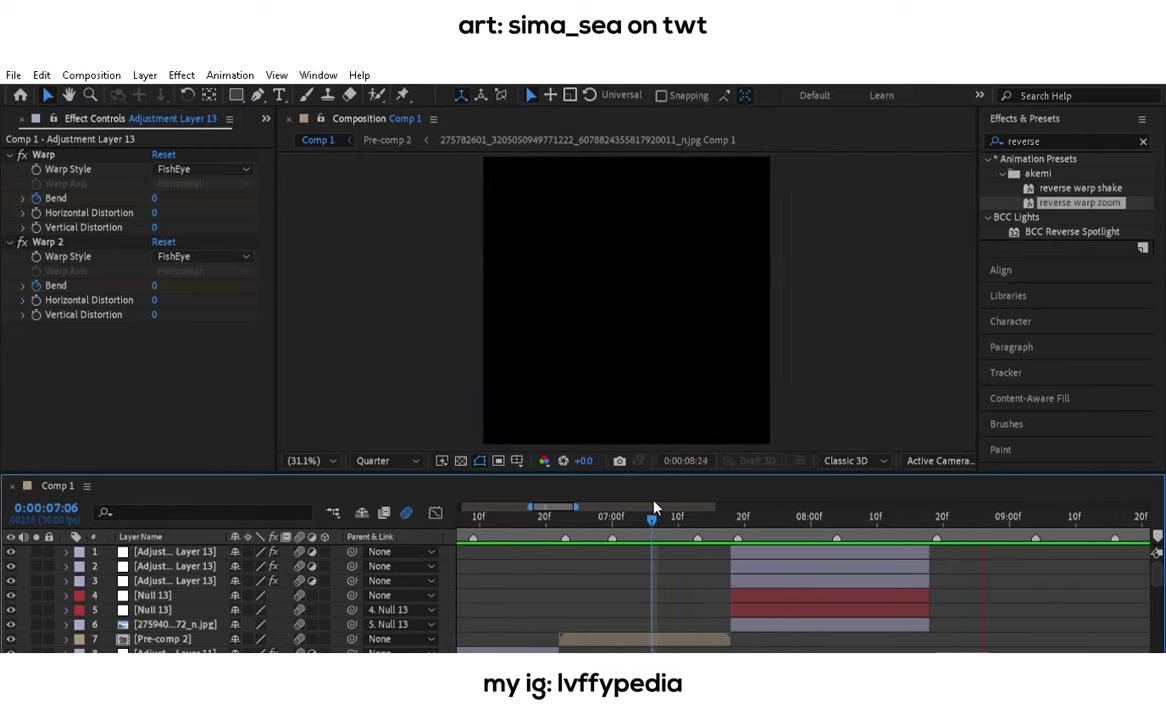
left_click(740, 580)
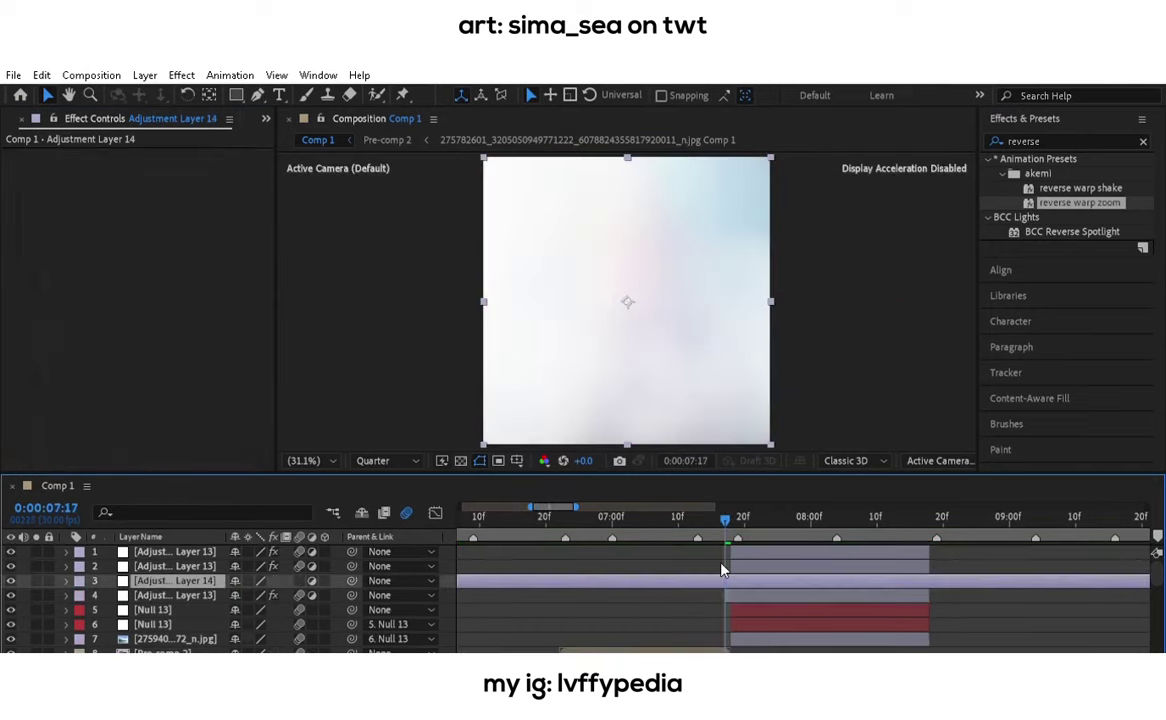
Add glitch adjustment layers with omino diffusion, Invert and my offset 2, deleting the extra Adjustment Layer 14.
key("ctrl+shift+d")
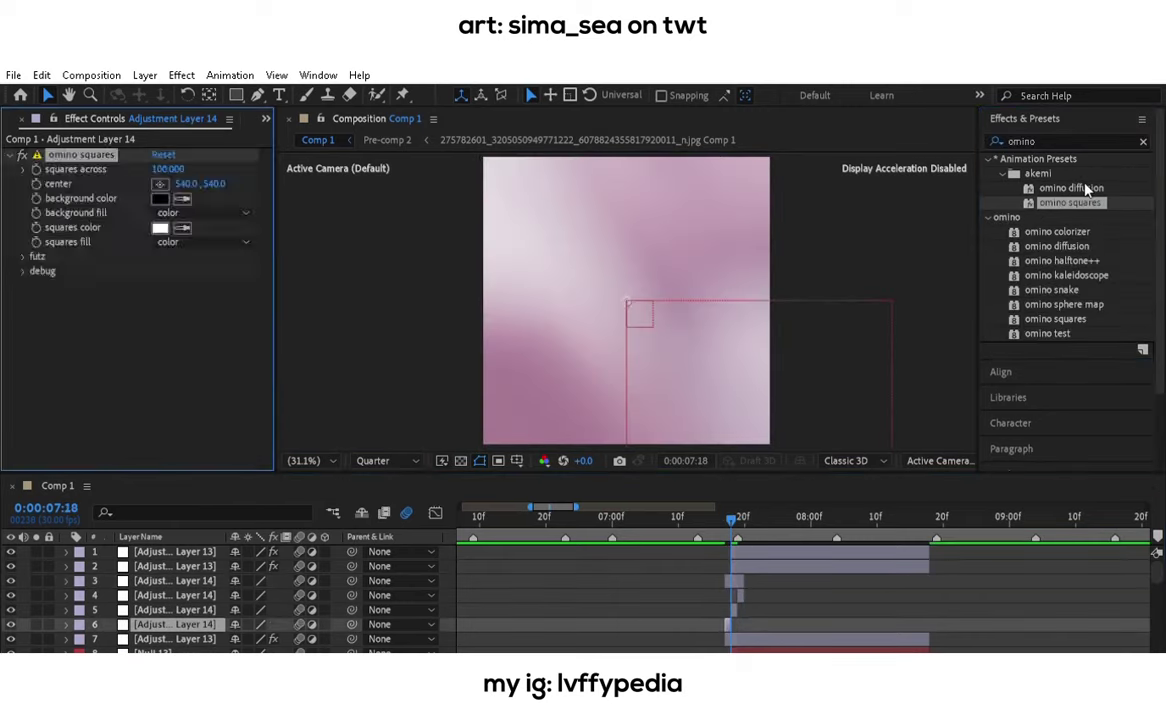
double_click(1087, 190)
double_click(1037, 246)
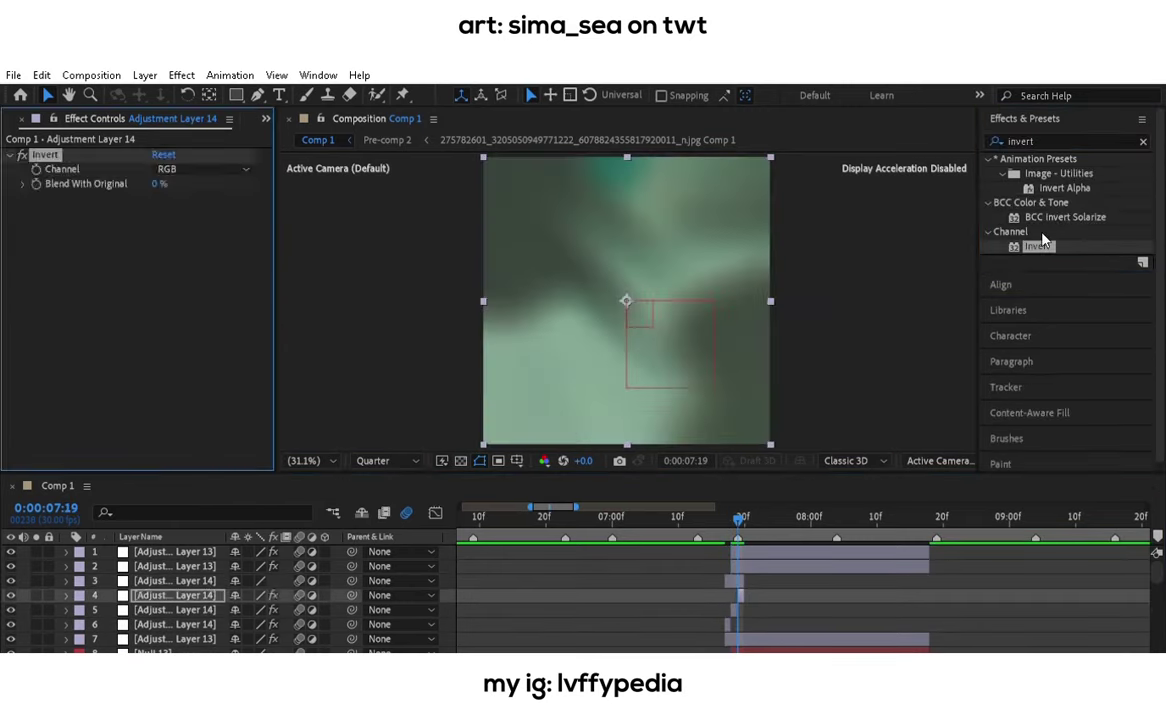
left_click_drag(617, 516, 706, 520)
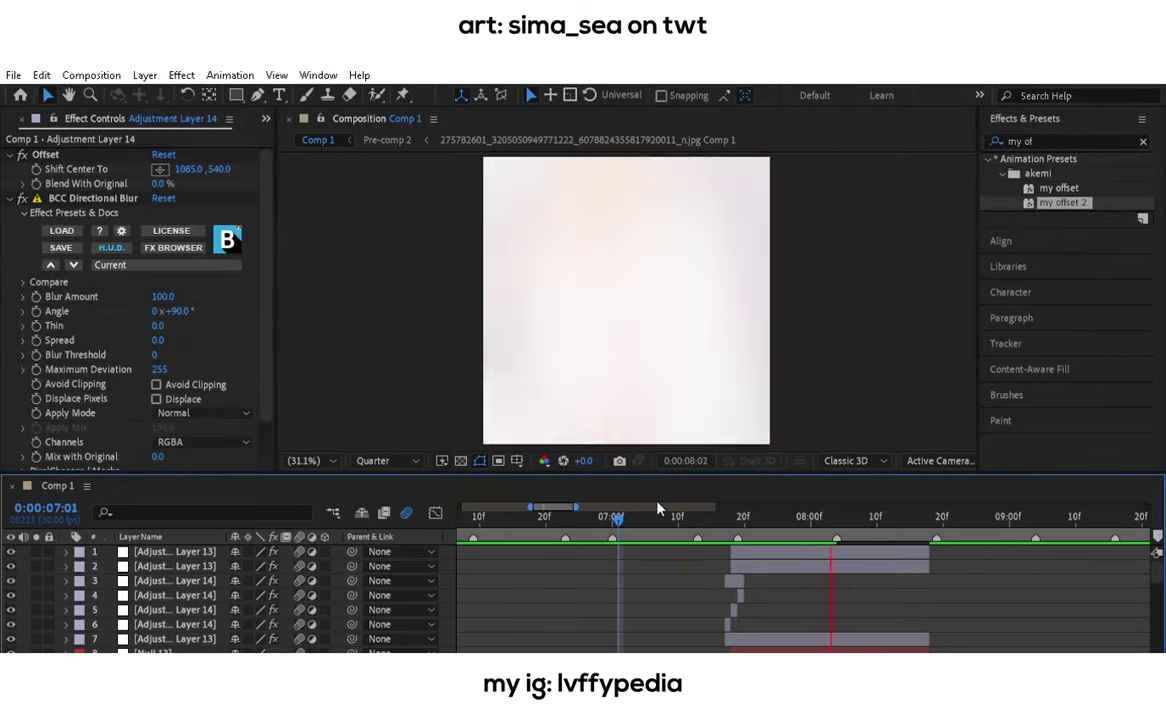
key("space")
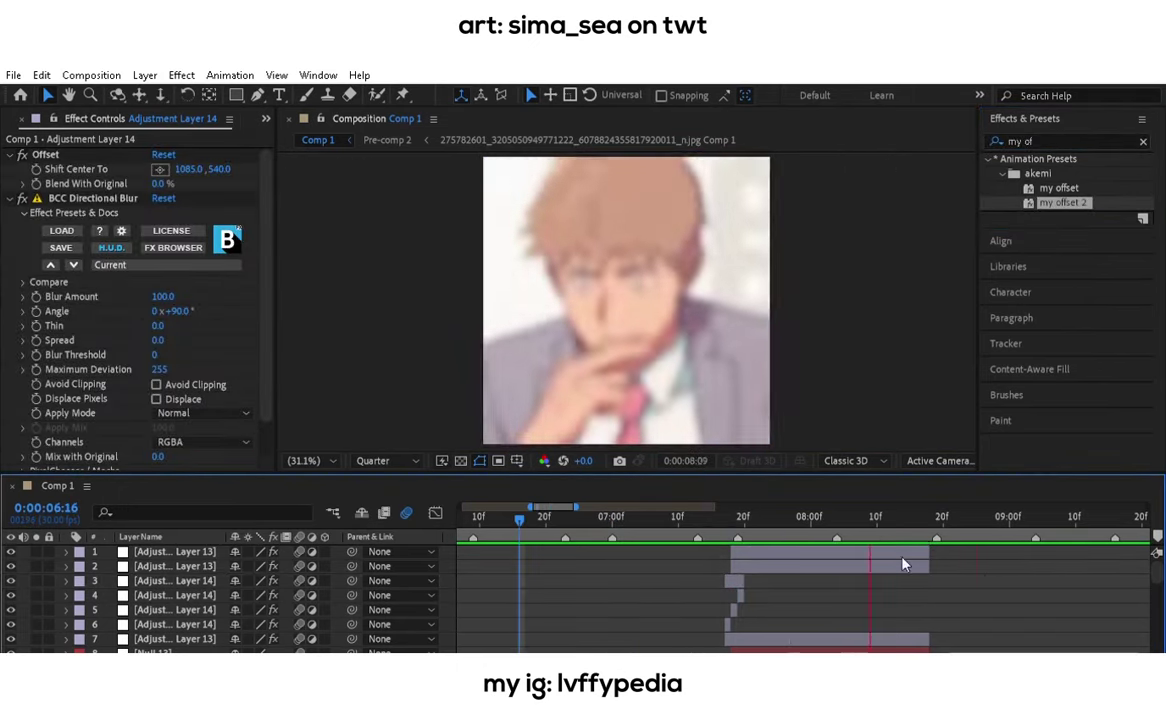
key("Delete")
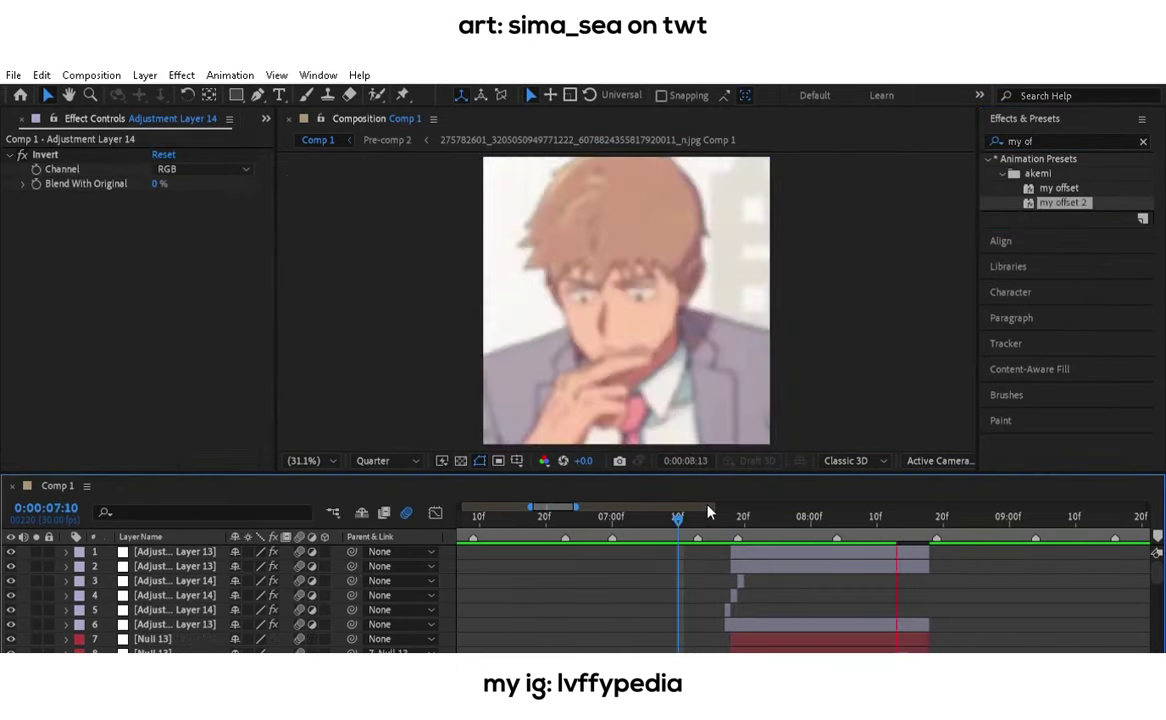
Open Pre-comp 2 around 07:10 and add a new adjustment layer inside it.
left_click(707, 513)
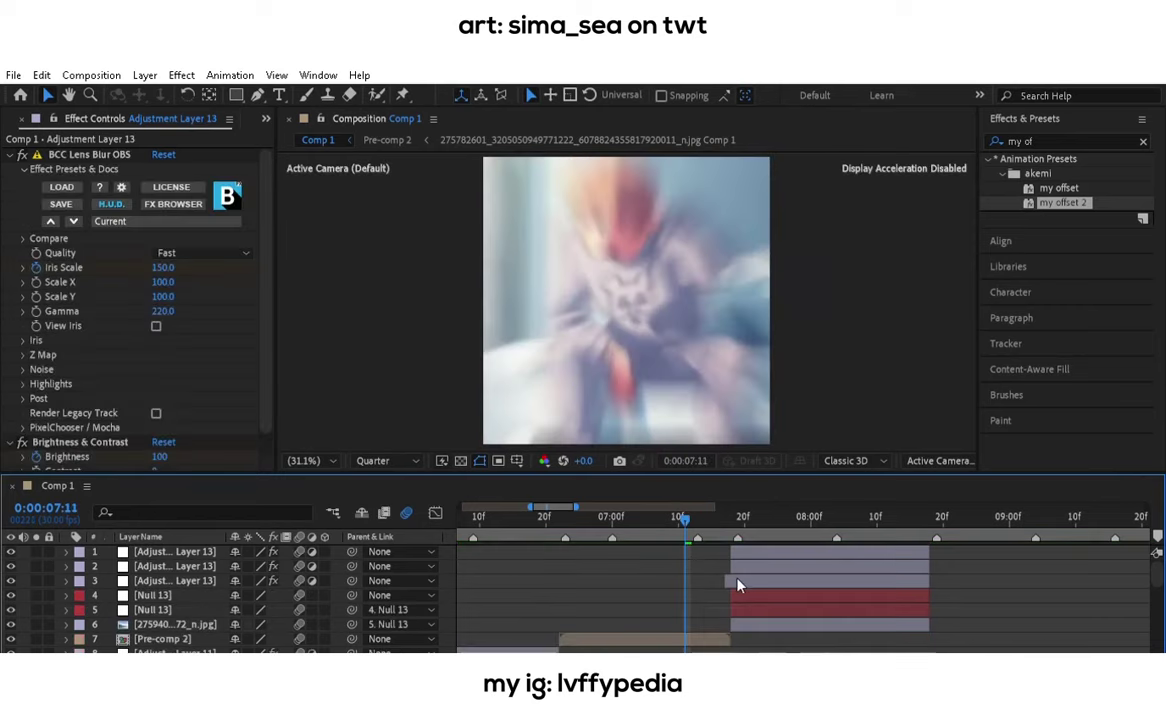
double_click(724, 547)
key("ctrl+alt+y")
type("zoom")
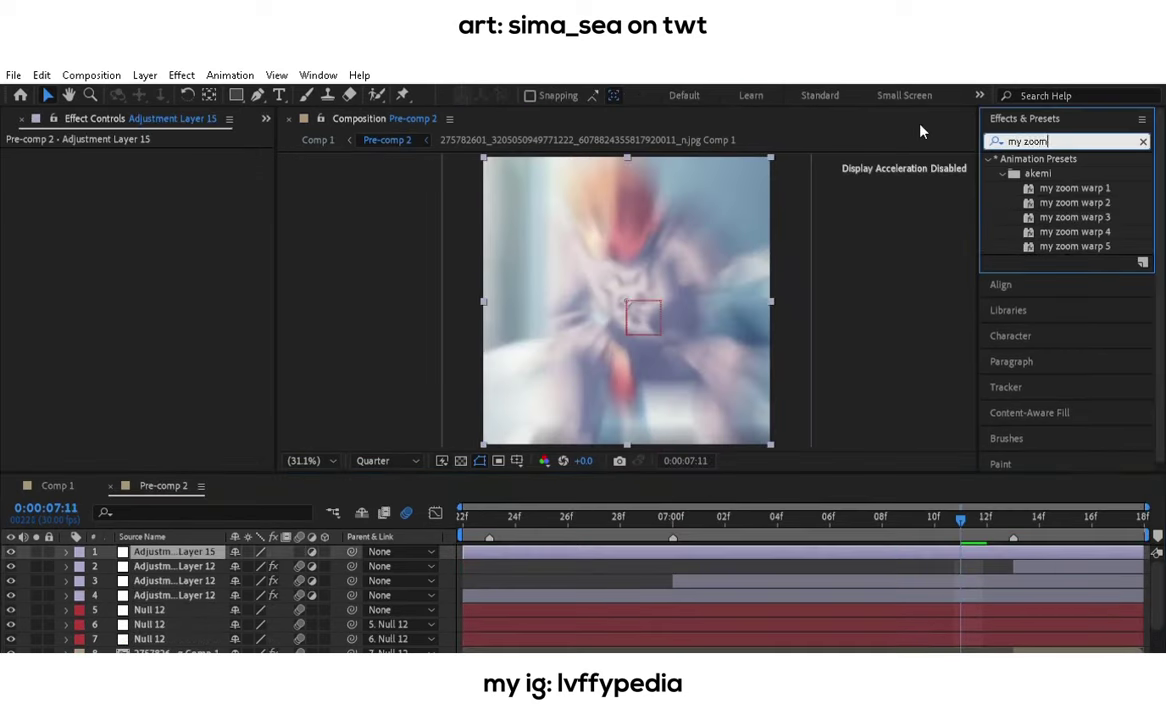
Apply my zoom warp 2 to Adjustment Layer 15 and preview the warp from 07:10 and 07:16.
left_click_drag(1074, 202, 1008, 568)
key("s")
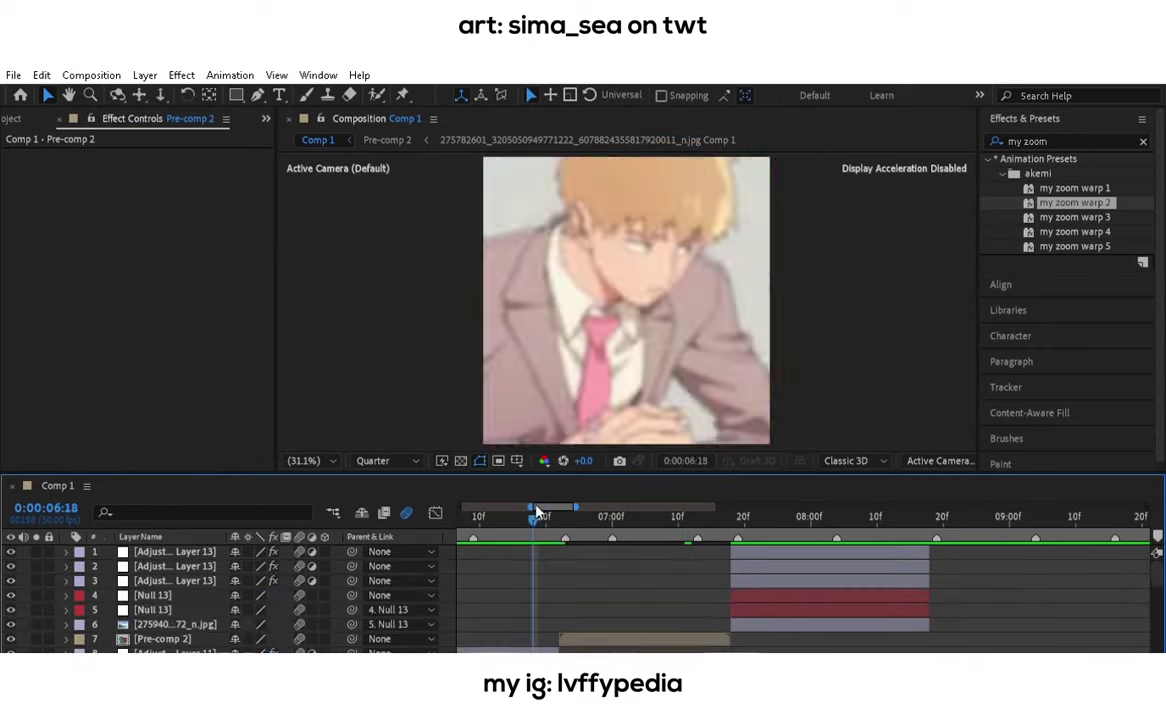
left_click_drag(533, 514, 677, 514)
key("space")
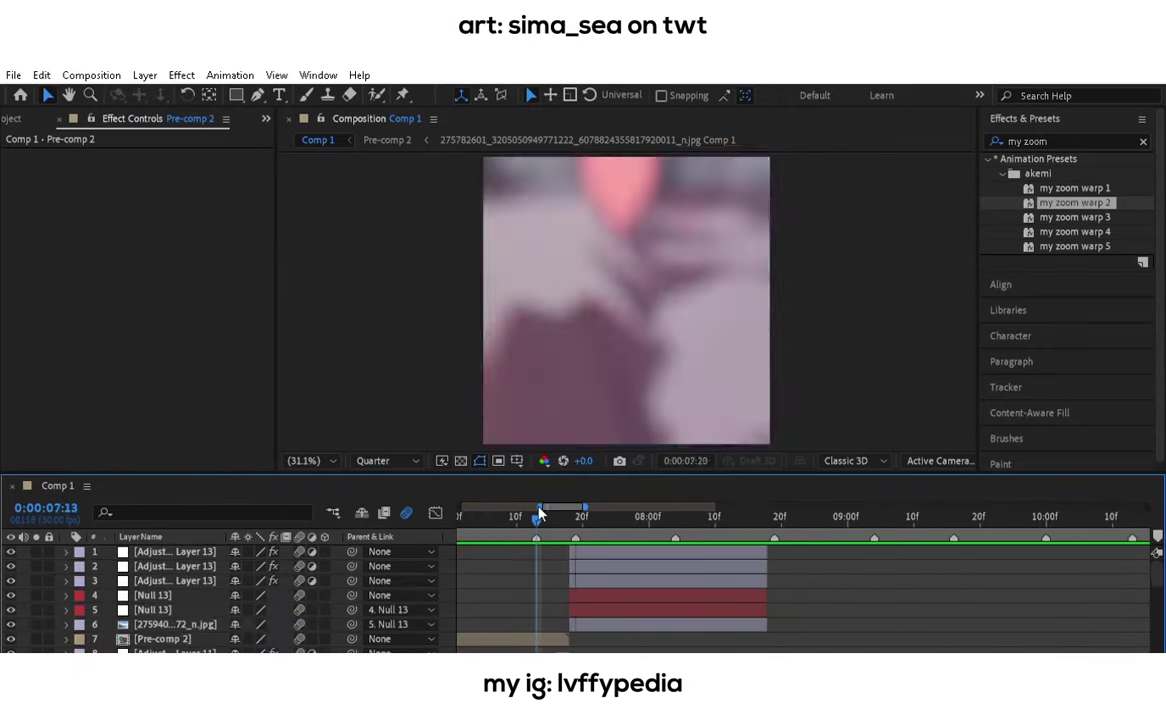
left_click_drag(540, 514, 550, 514)
key("space")
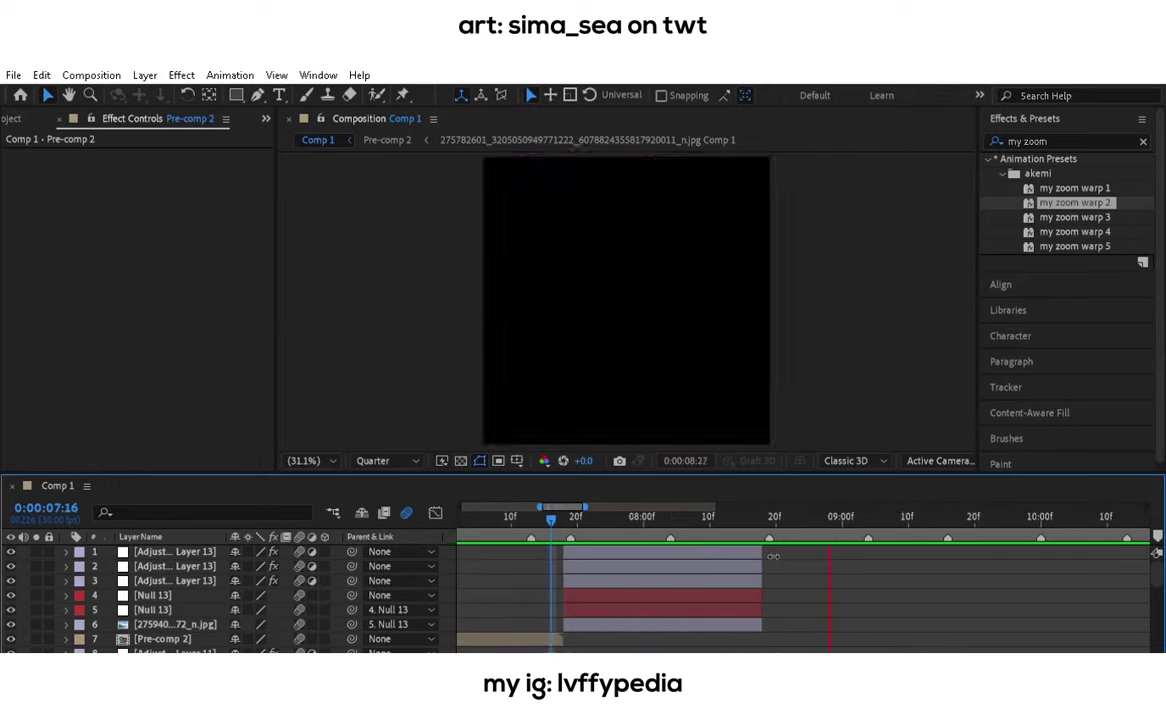
left_click(677, 514)
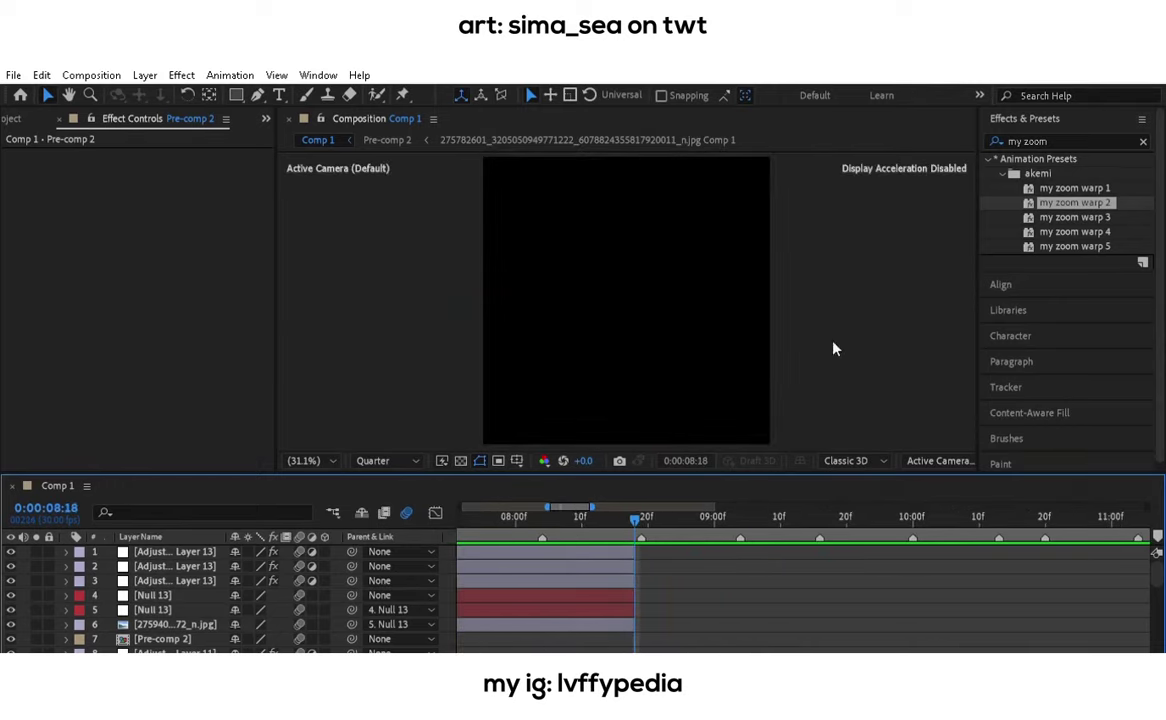
key("space")
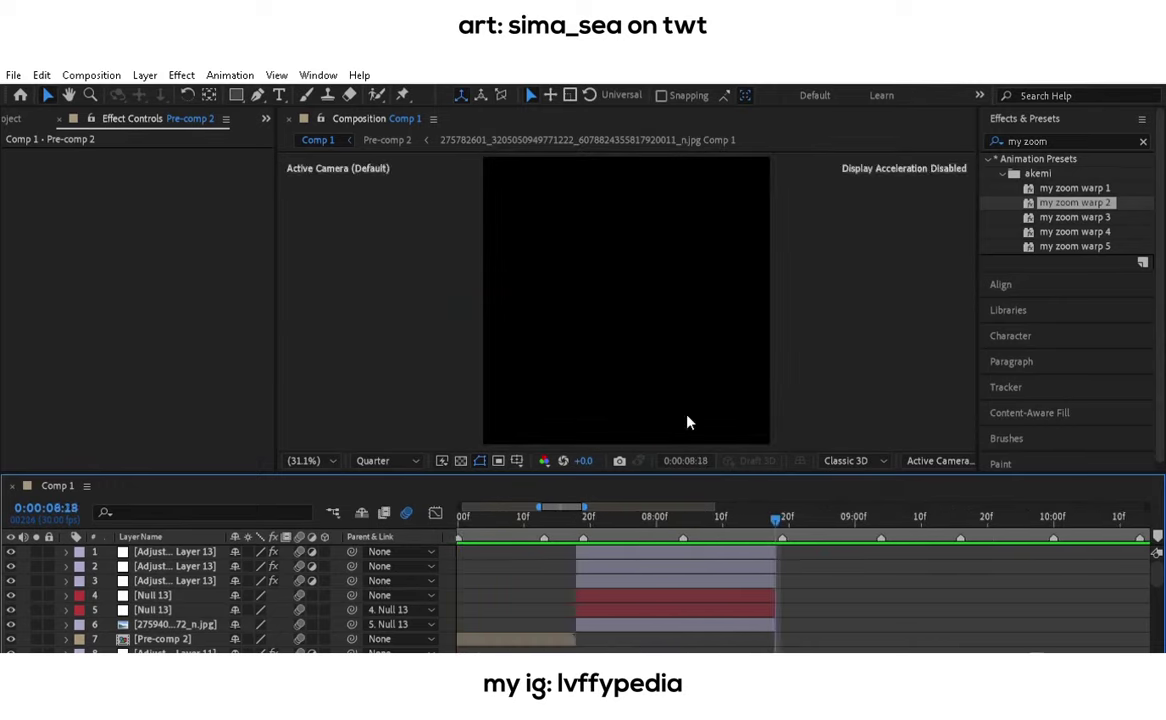
key("ctrl+0")
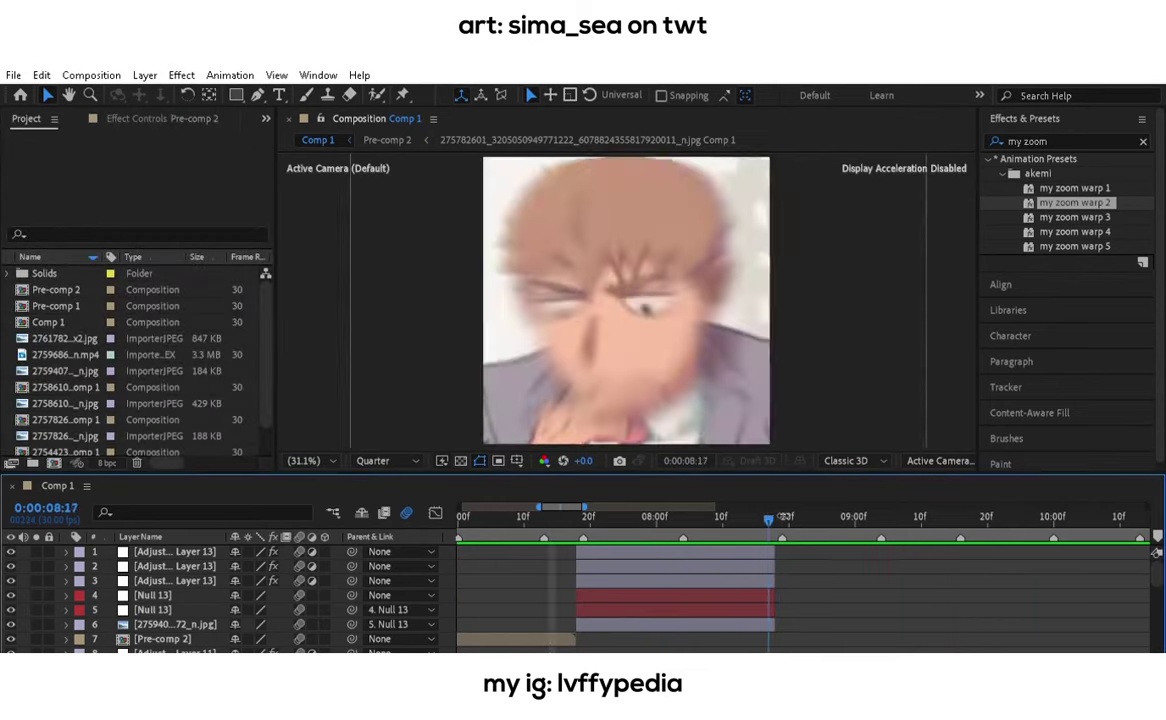
key("space")
Add the watermelon artwork at 08:18, trim it to end at 09:15, and pre-compose it.
left_click_drag(568, 250, 718, 485)
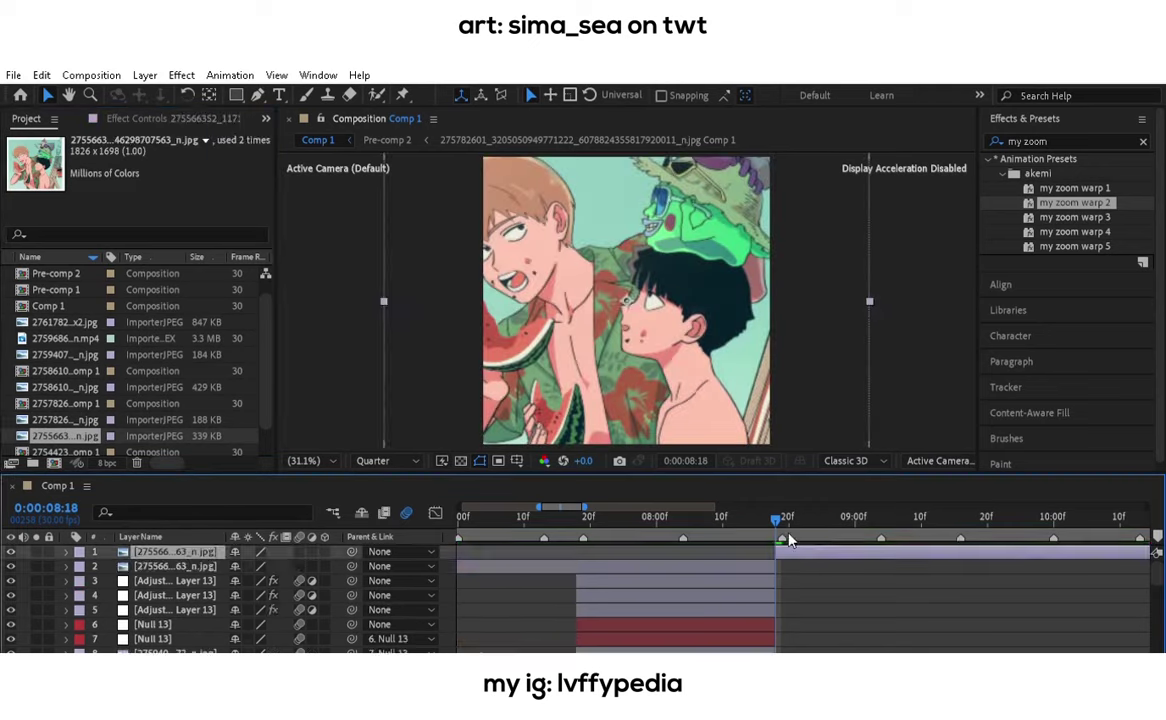
key("alt+bracketright")
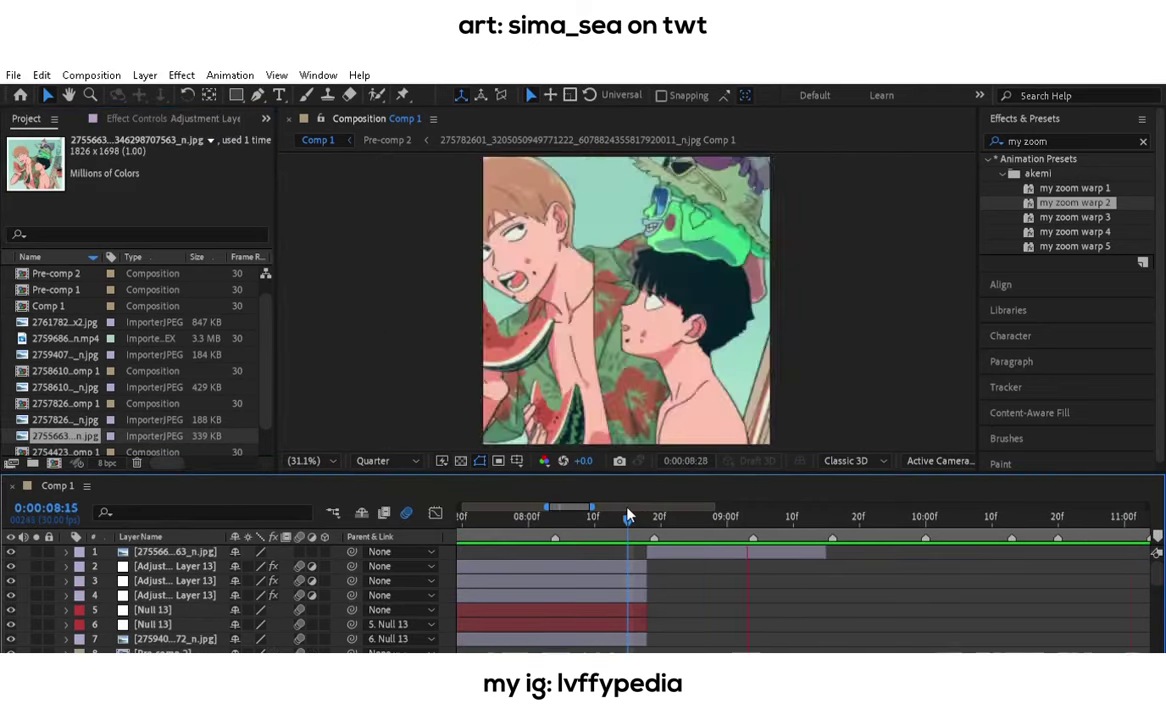
left_click_drag(624, 516, 460, 516)
key("space")
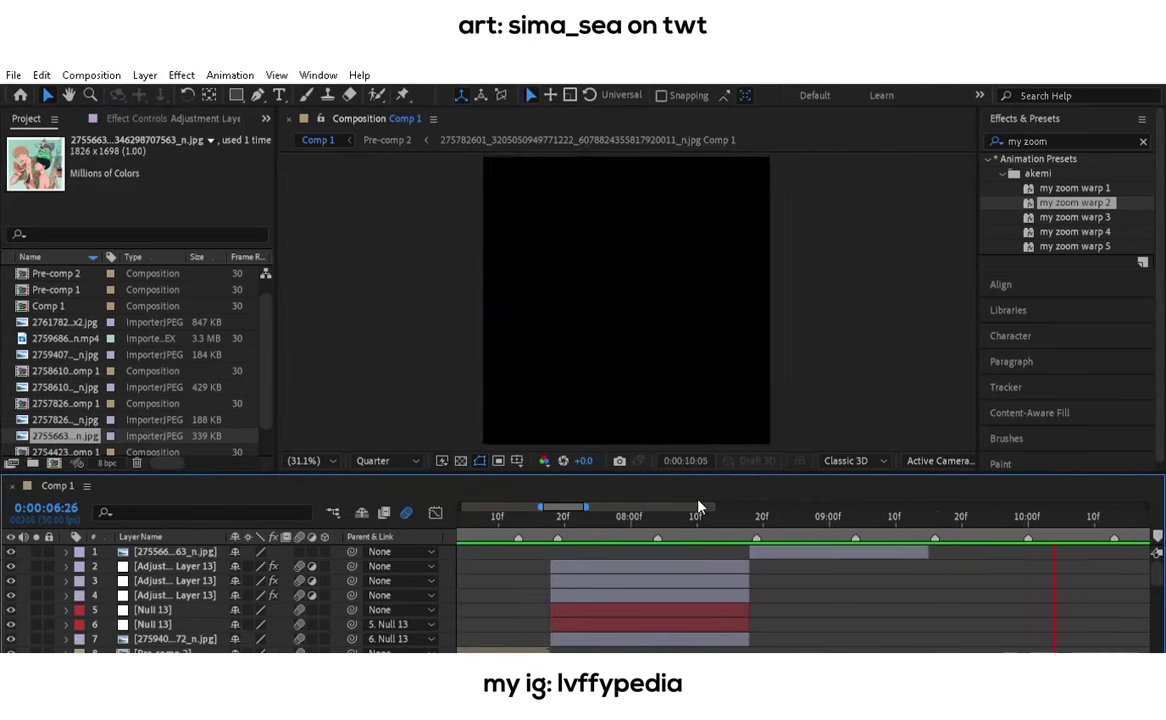
left_click(697, 516)
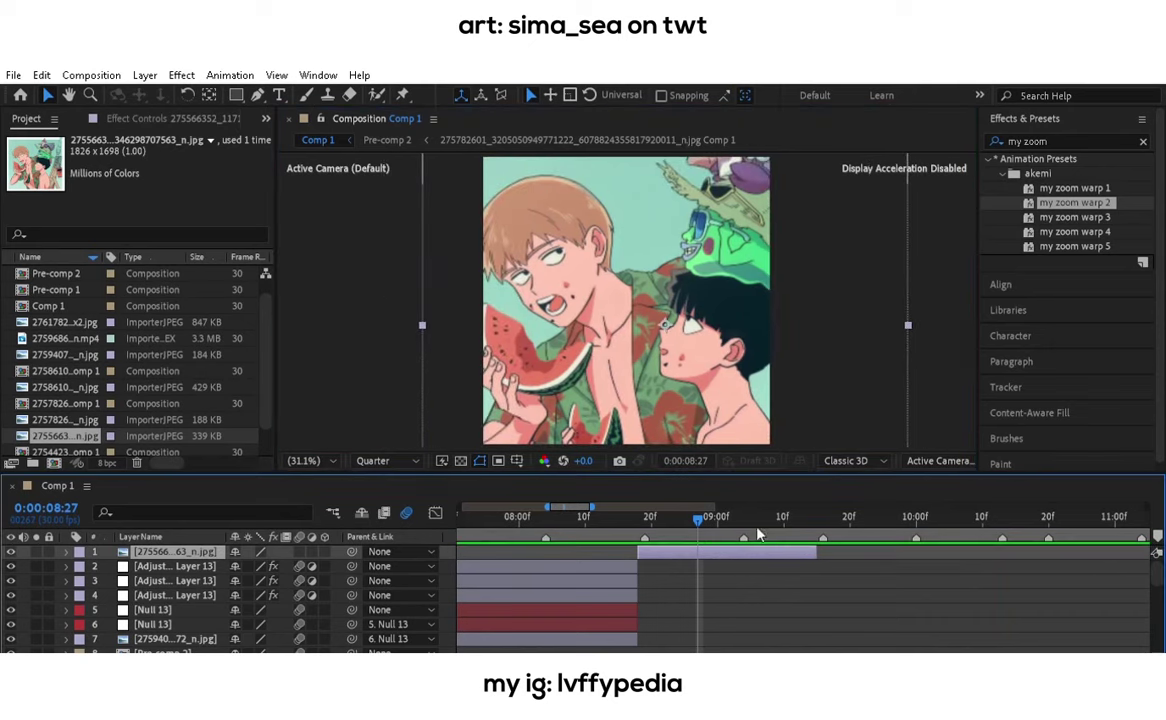
key("ctrl+shift+c")
key("Return")
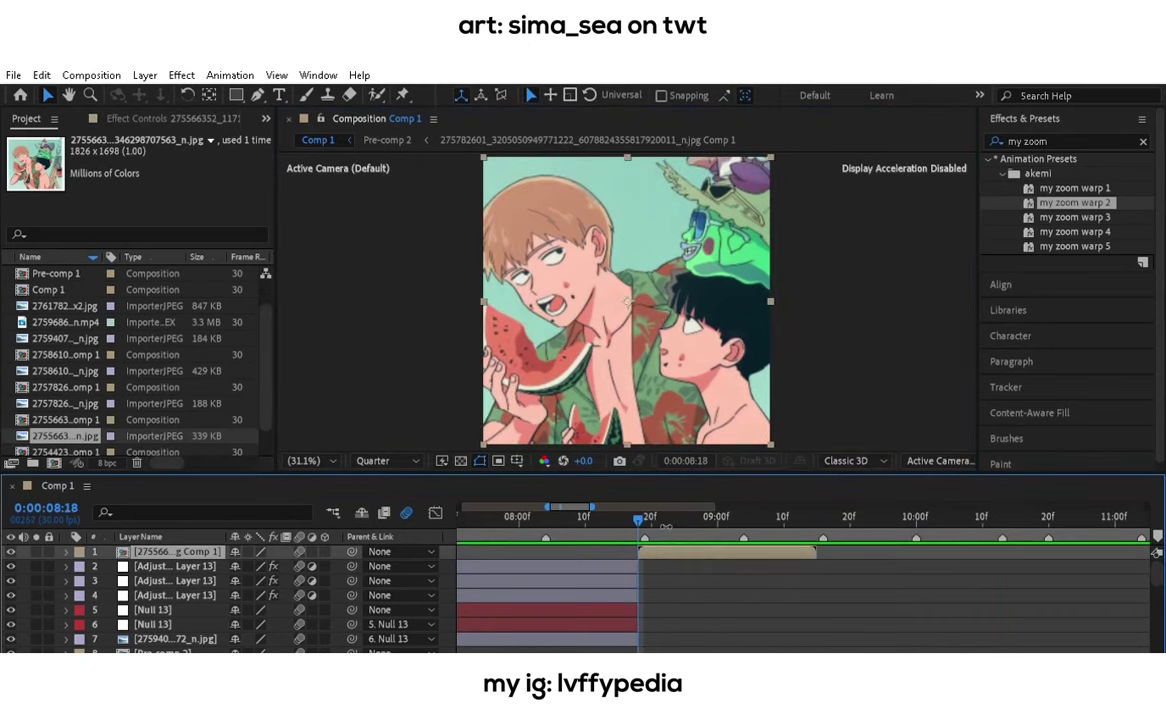
Apply the reverse warp shake preset to the watermelon comp, then add the bar-scene image on top.
double_click(1030, 141)
type("reverse")
double_click(1080, 188)
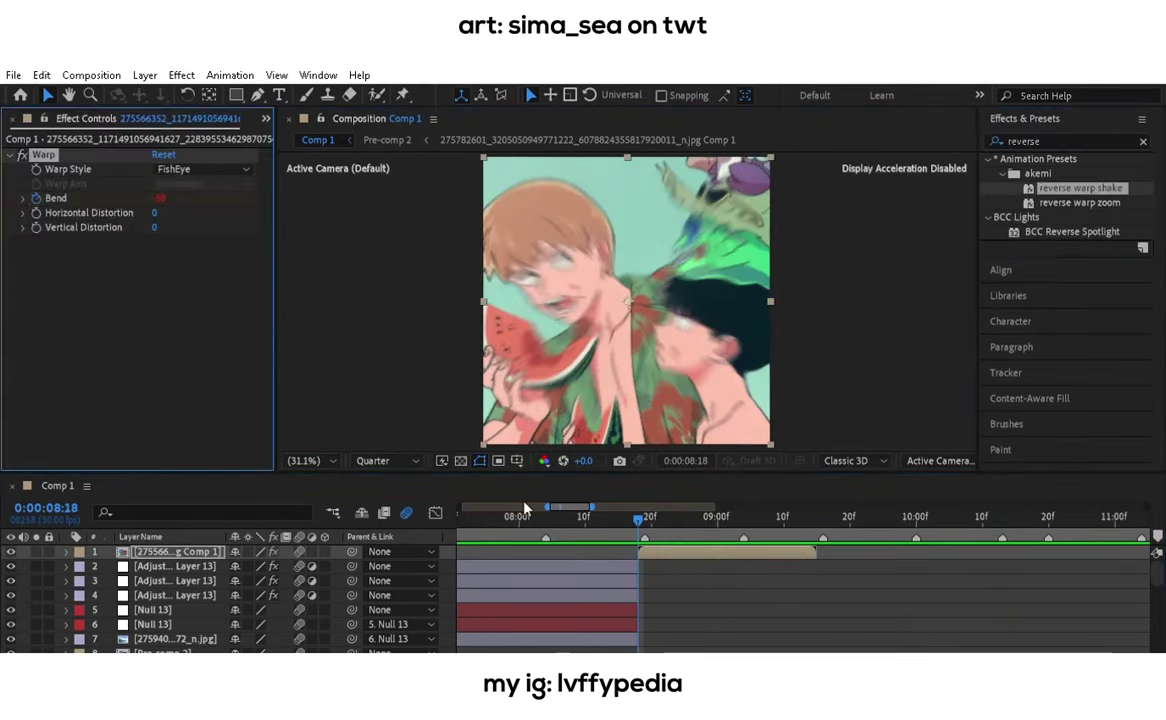
left_click(524, 510)
key("space")
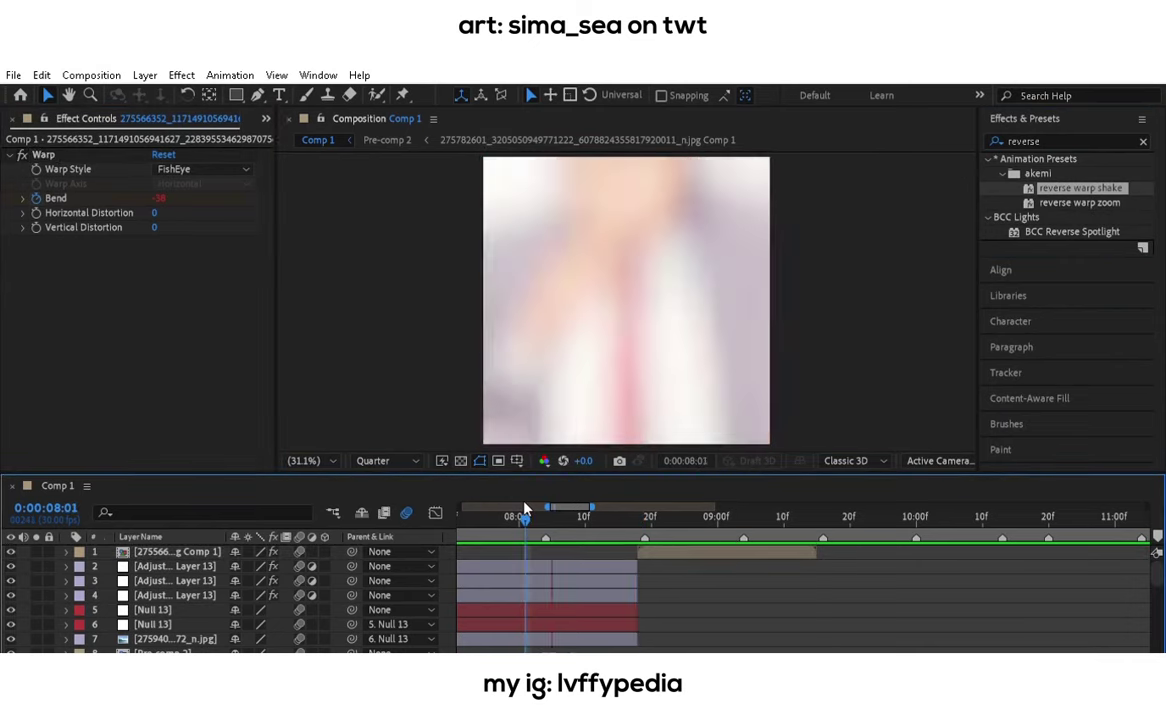
key("space")
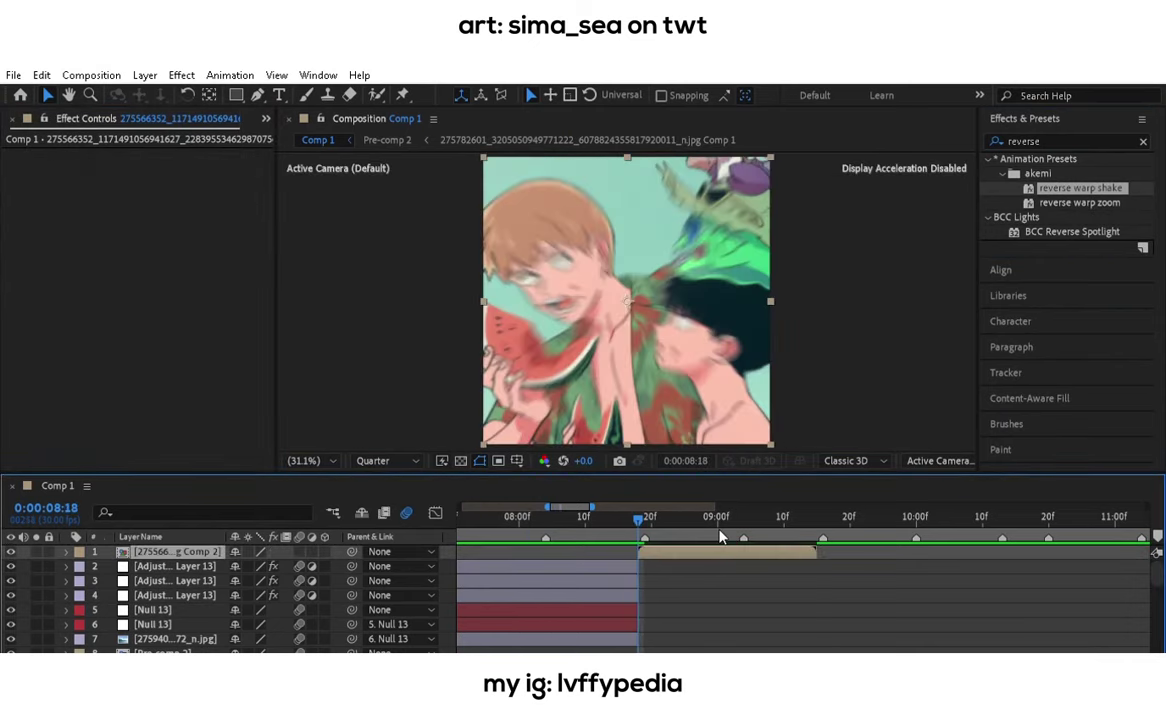
key("ctrl+0")
left_click_drag(200, 543, 200, 548)
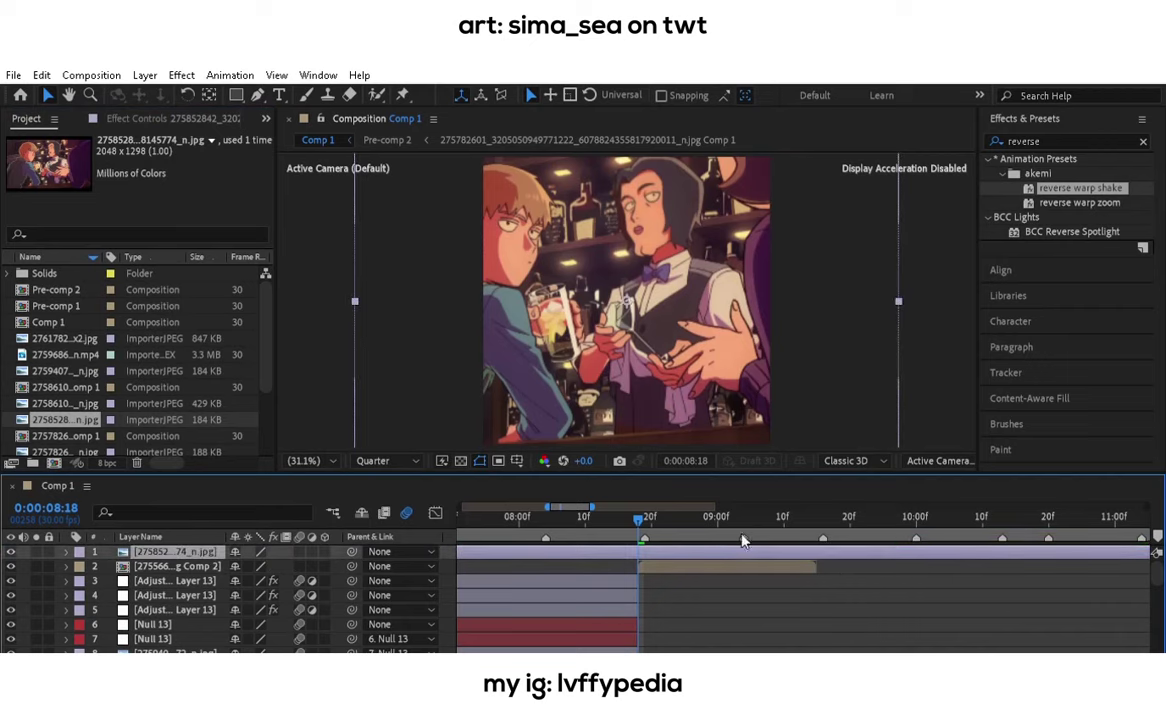
Trim the bar-scene layer to start at 09:02, draw a rectangle mask, and resize it to 57%.
left_click(175, 551)
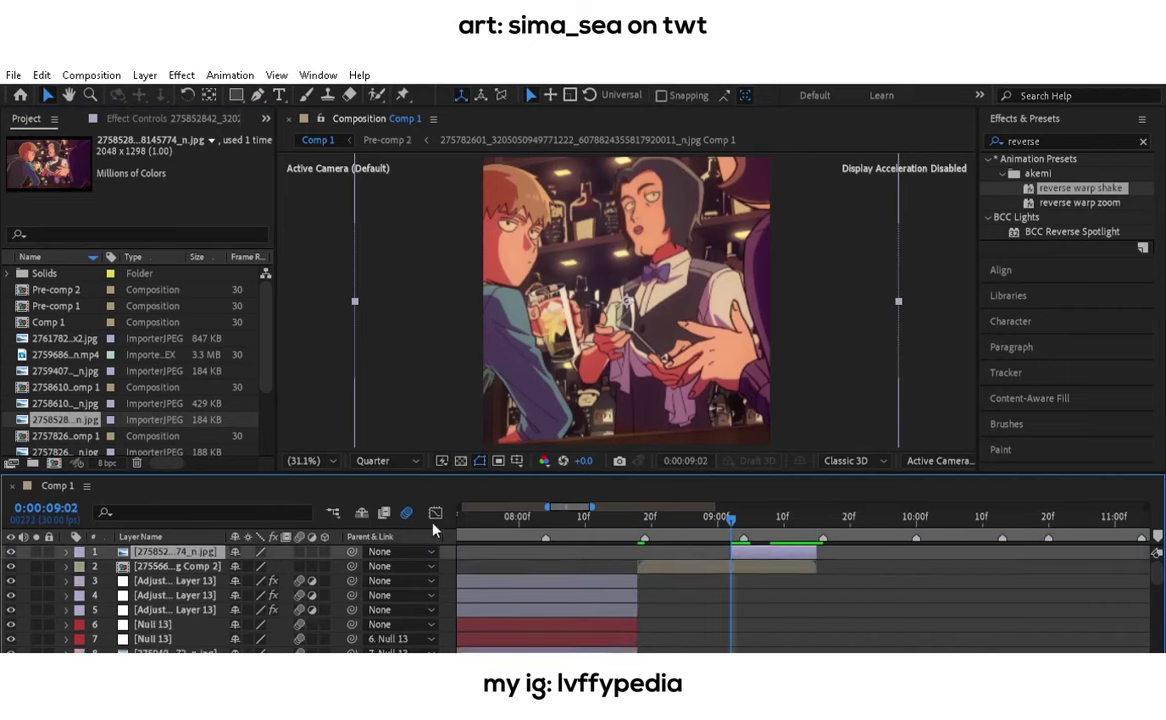
key("s")
mouse_move(270, 566)
left_mouse_down()
mouse_move(258, 553)
mouse_move(255, 567)
left_mouse_up()
key("q")
left_click_drag(490, 215, 762, 385)
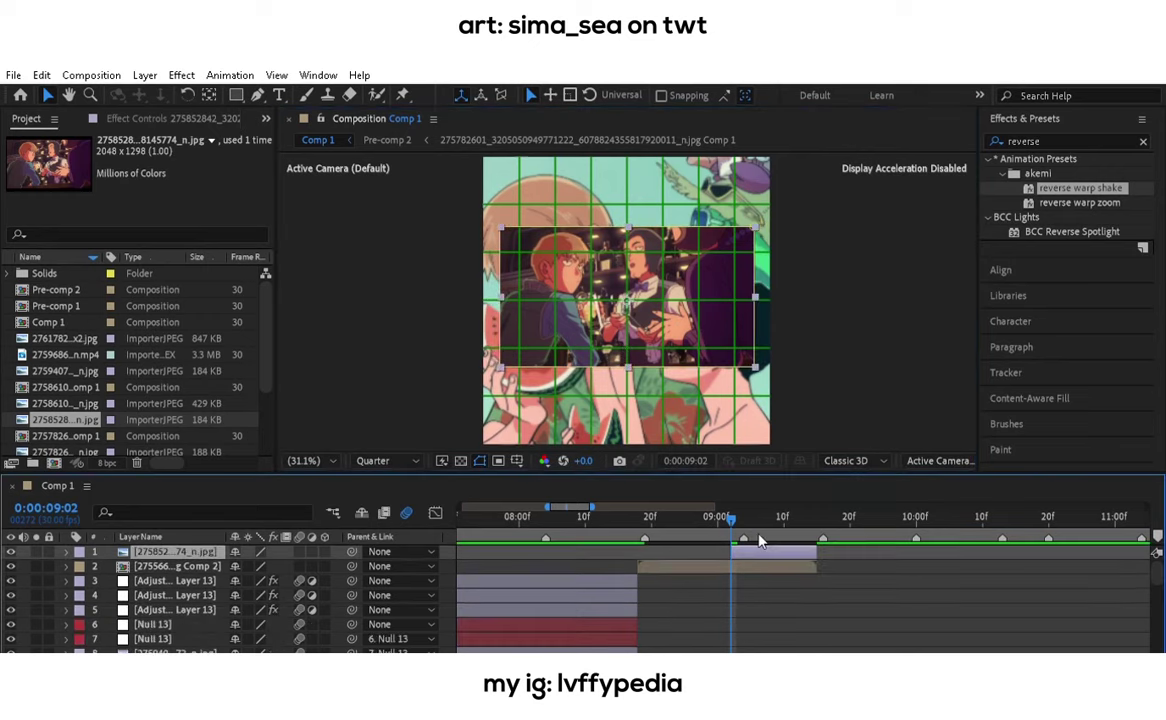
key("s")
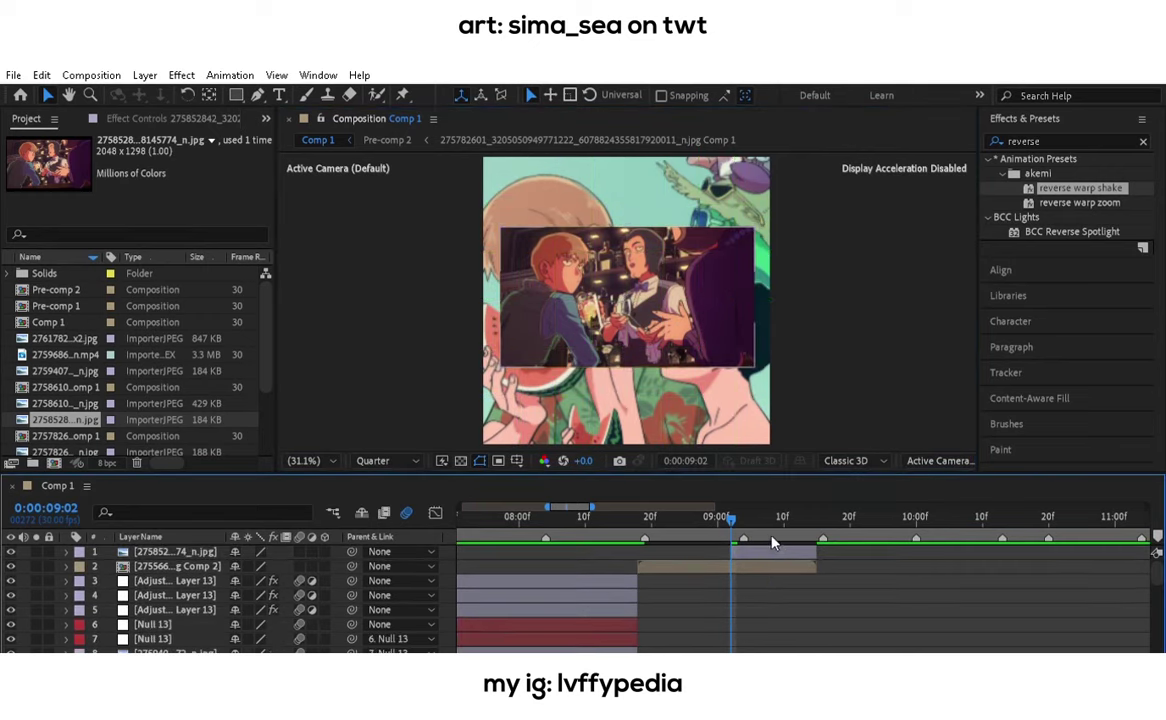
left_click_drag(258, 566, 266, 566)
key("Return")
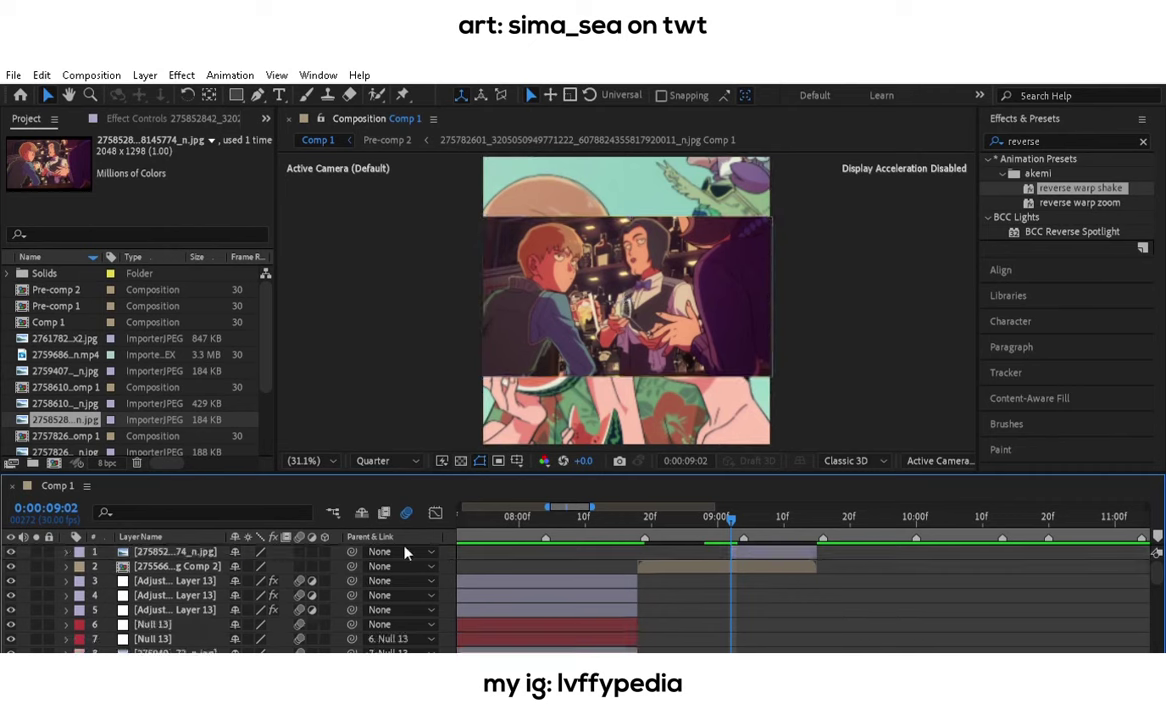
key("s")
left_click_drag(768, 296, 626, 293)
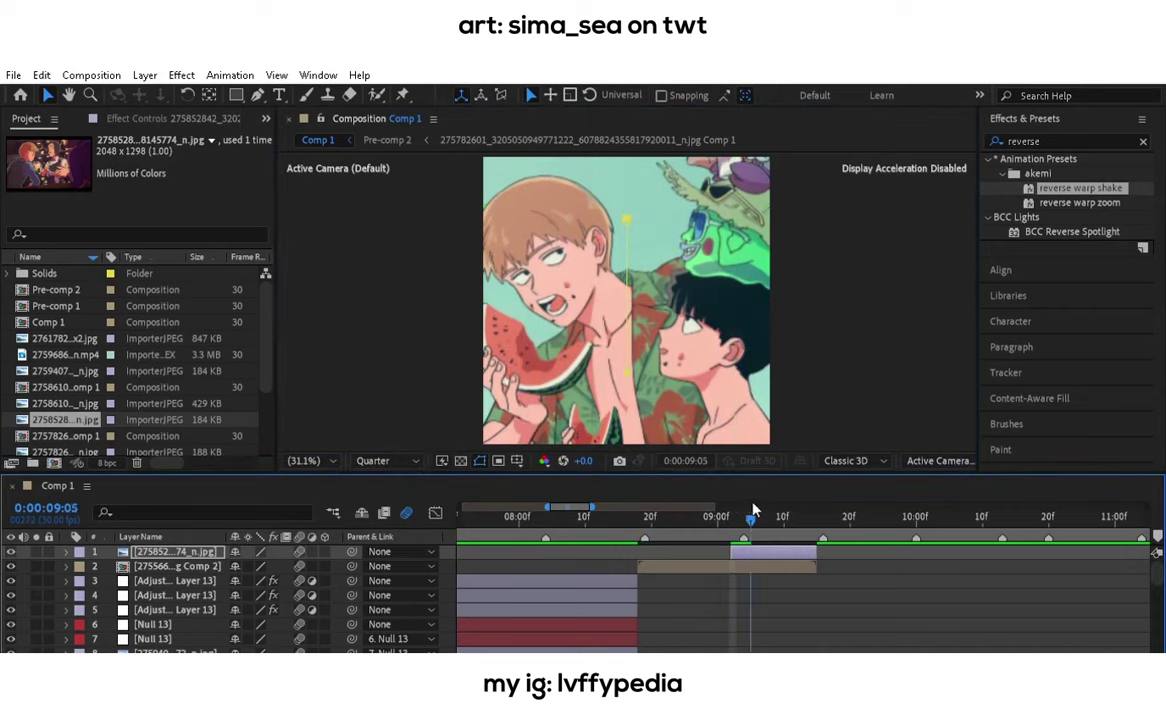
key("ctrl+z")
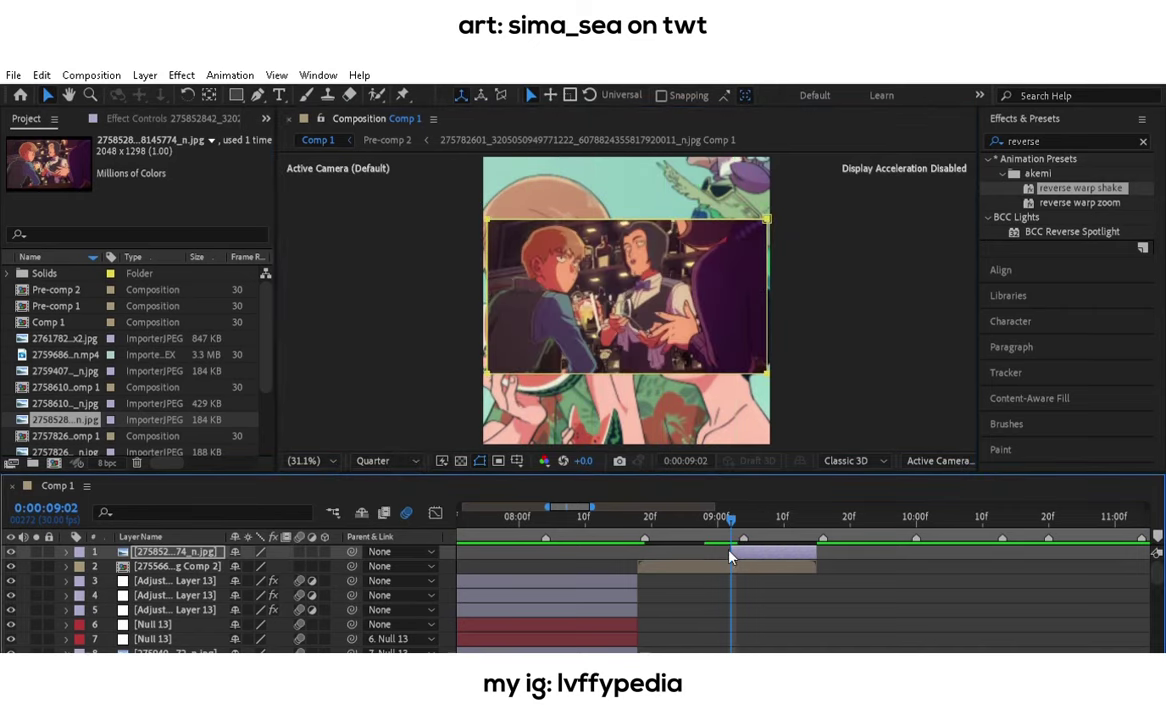
Keyframe the mask path opening from a thin strip at 09:02 and shrink the inset to 30%.
key("m")
left_click(768, 280)
left_click_drag(768, 280, 628, 292)
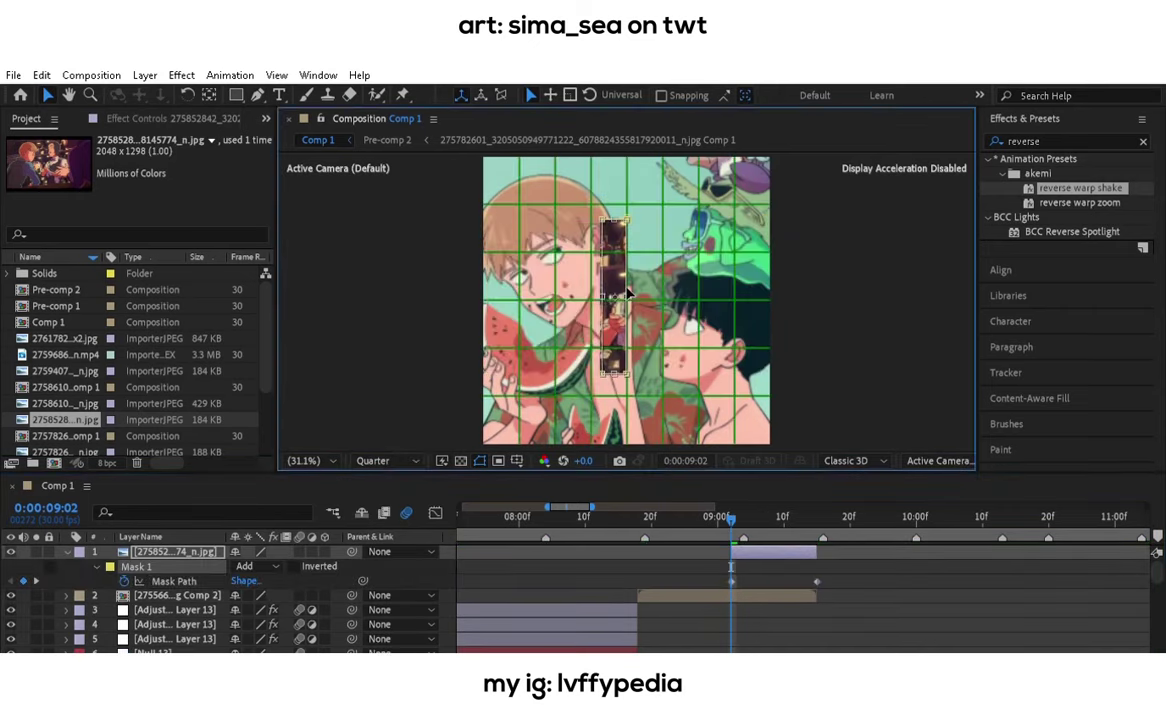
left_click(435, 512)
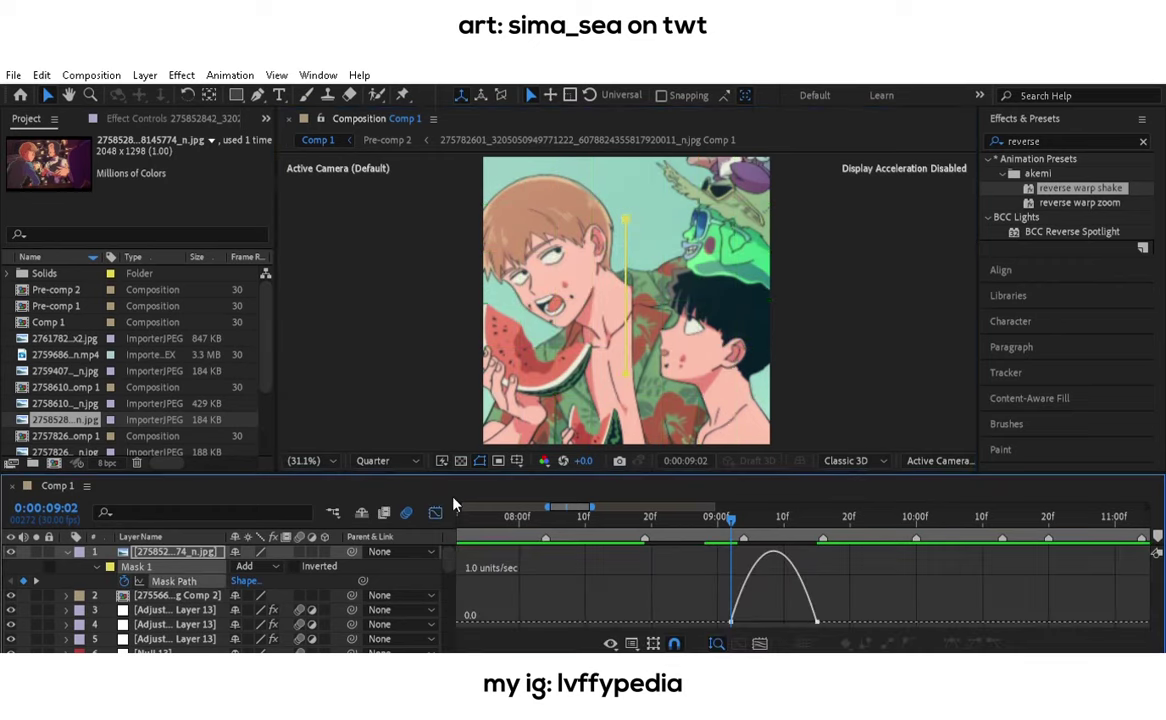
left_click(435, 512)
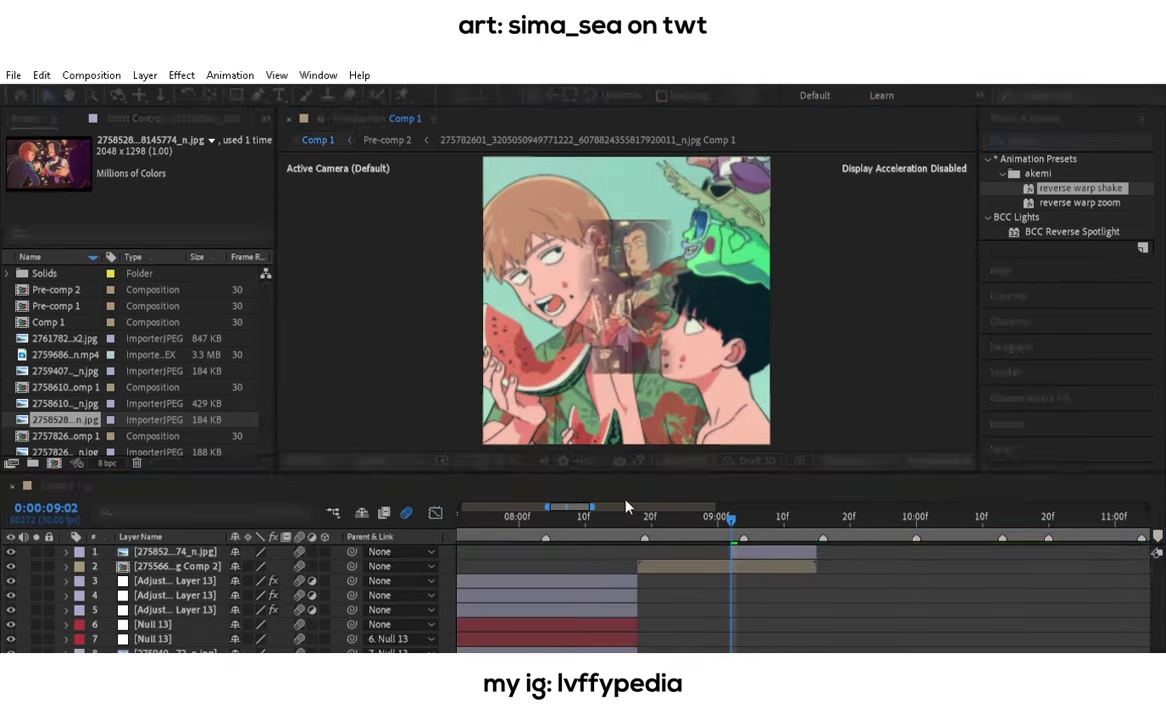
left_click_drag(731, 517, 783, 518)
left_click(783, 551)
key("s")
left_click_drag(281, 566, 211, 566)
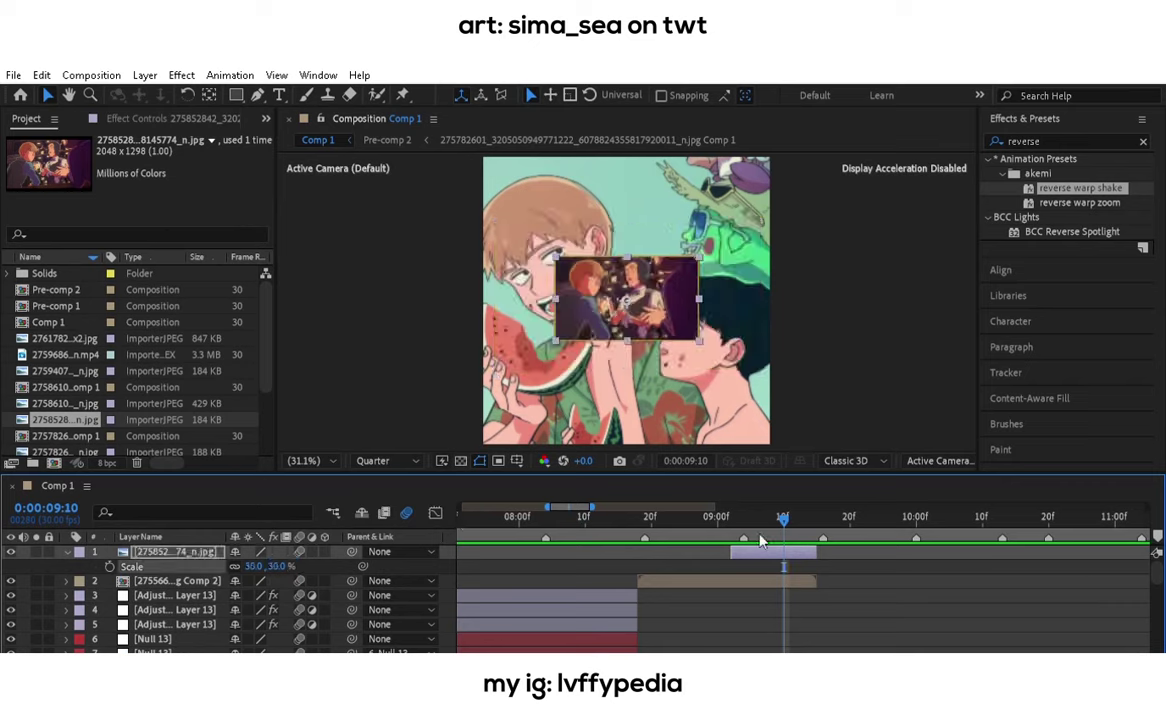
key("Return")
left_click(731, 517)
Add Null 15 trimmed to start at 09:02 and parent the inset and Comp 2 layers to it.
key("ctrl+alt+shift+y")
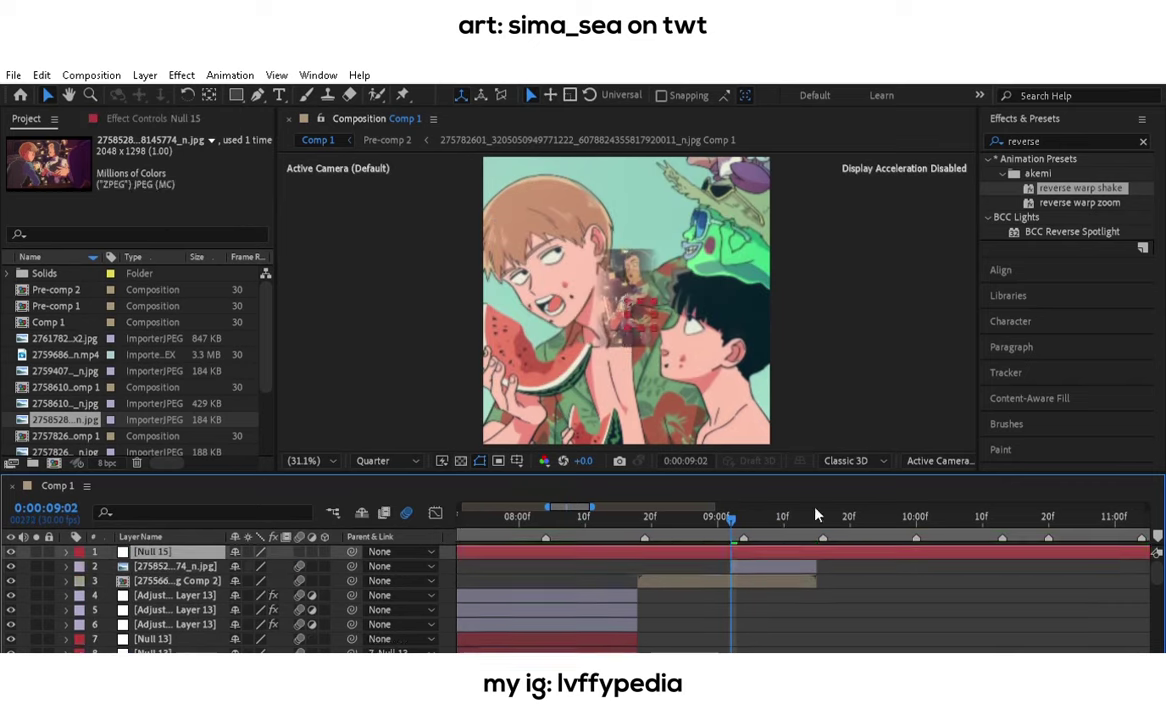
key("alt+bracketleft")
key("ctrl+Down")
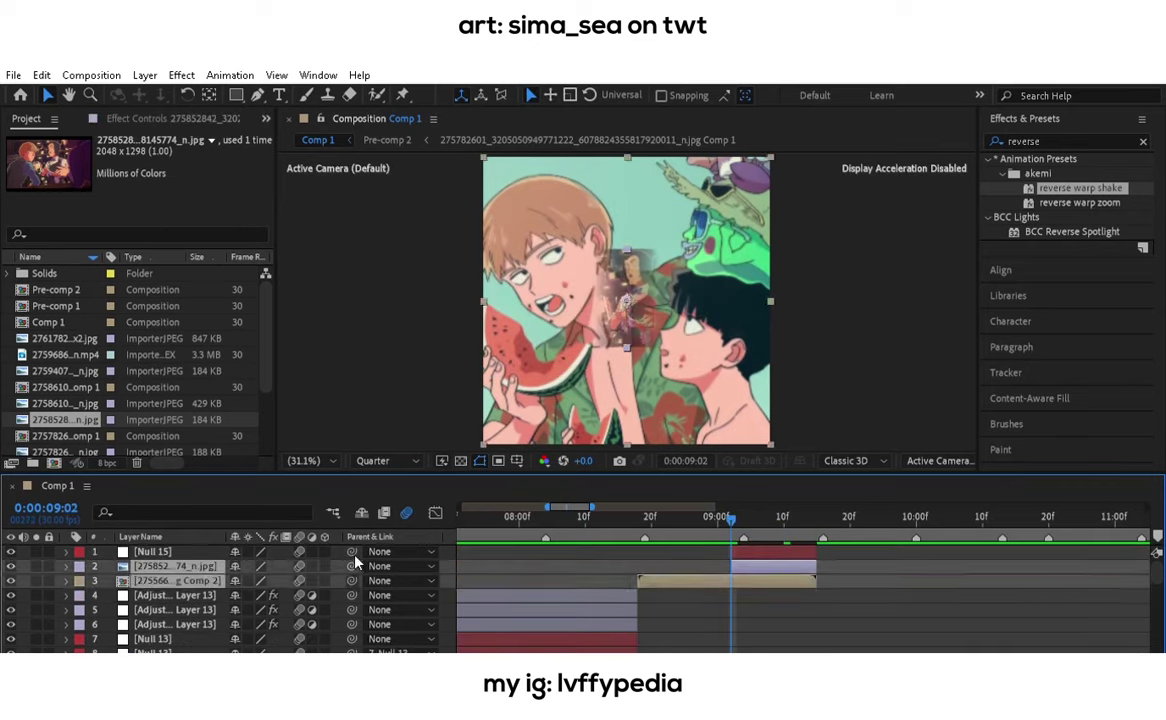
left_click_drag(352, 566, 180, 552)
Key Null 15's scale from 100% to 200% with a sharply eased start, then inspect Comp 2.
left_click(180, 552)
key("alt+shift+s")
type("16")
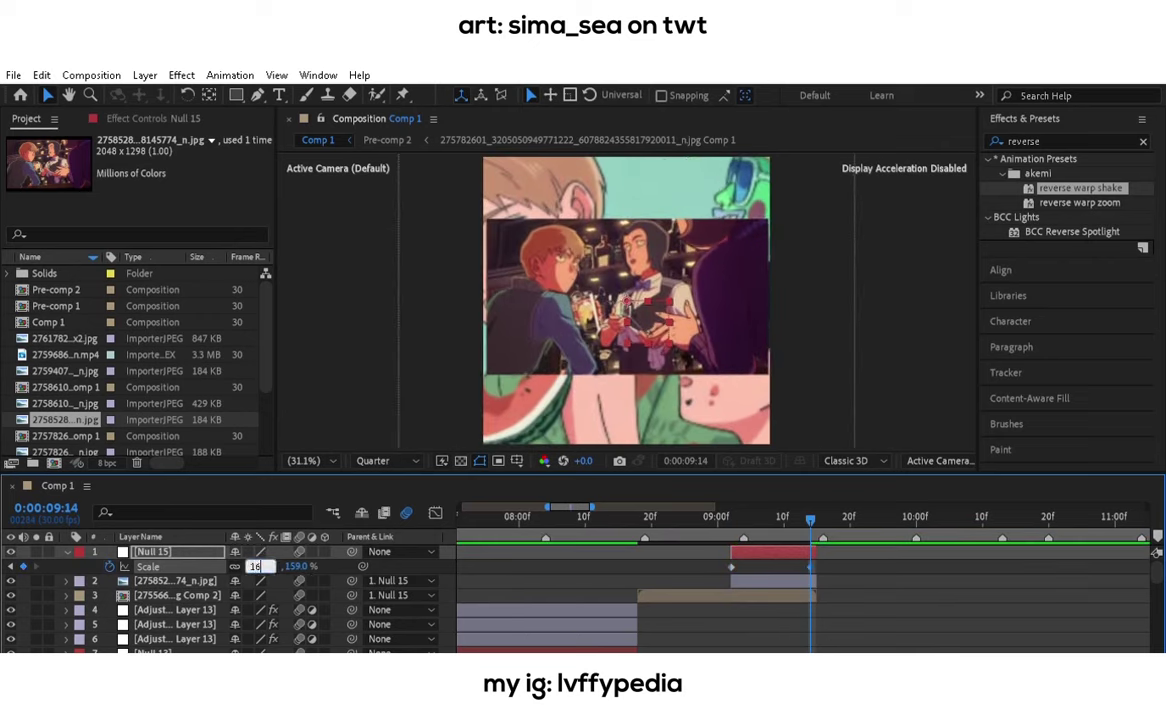
key("Return")
key("j")
key("shift+F3")
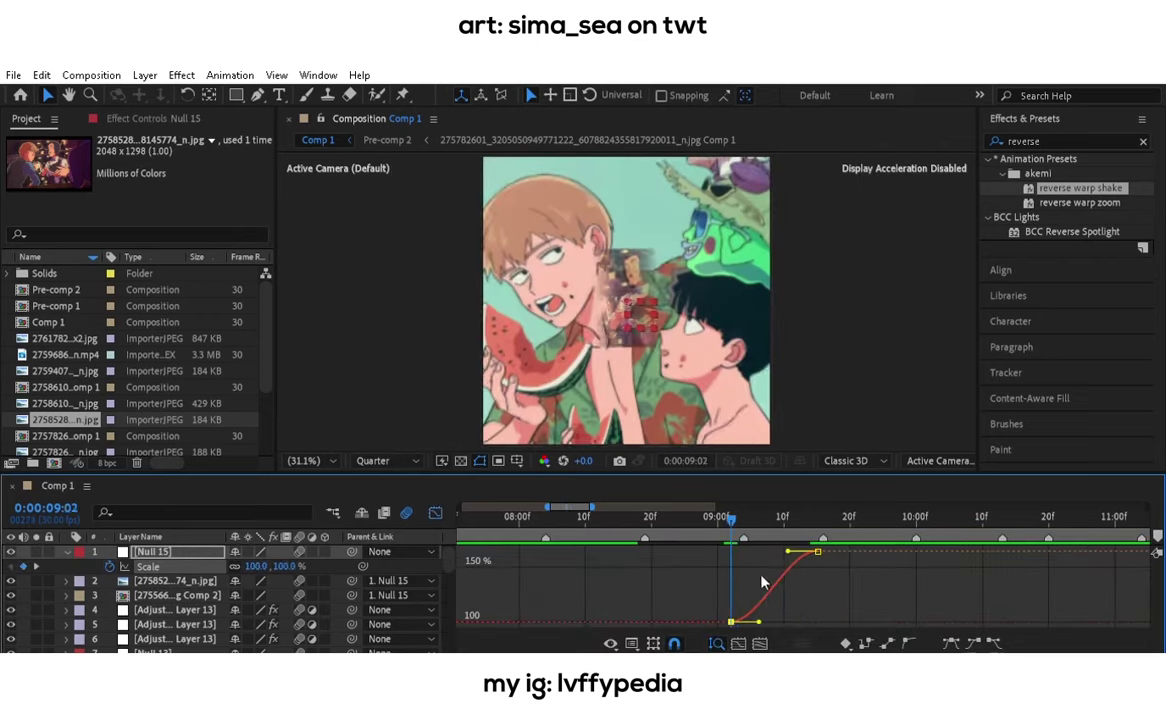
left_click_drag(759, 622, 737, 552)
key("space")
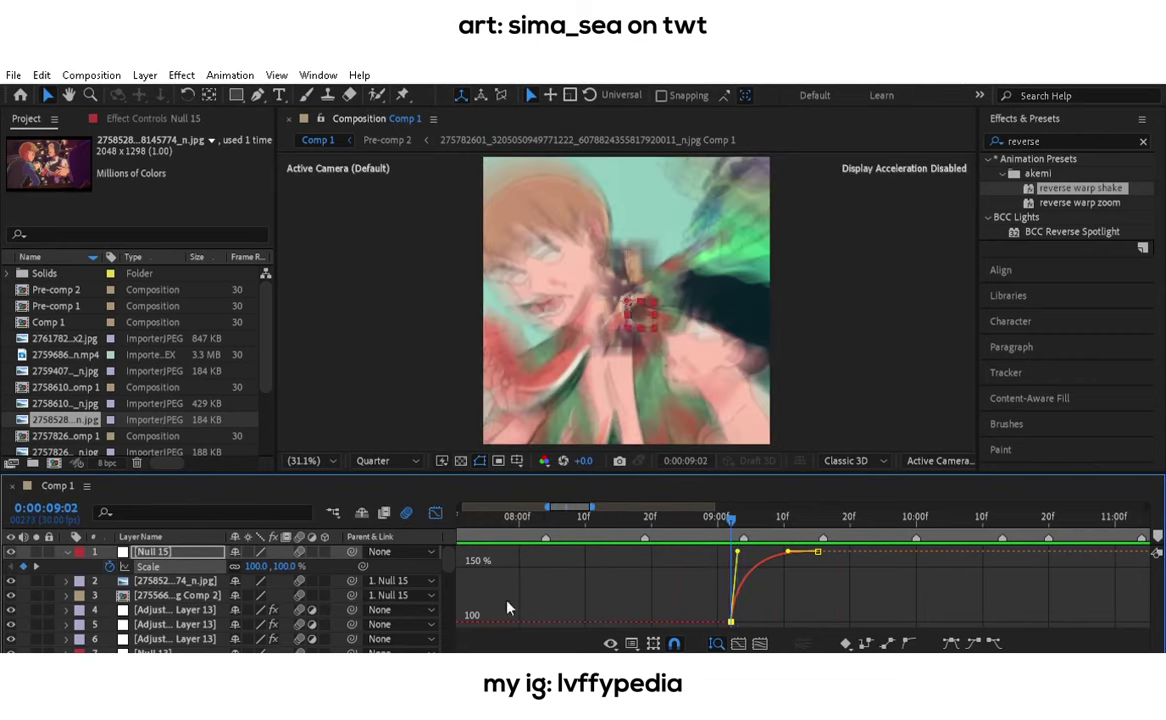
key("shift+F3")
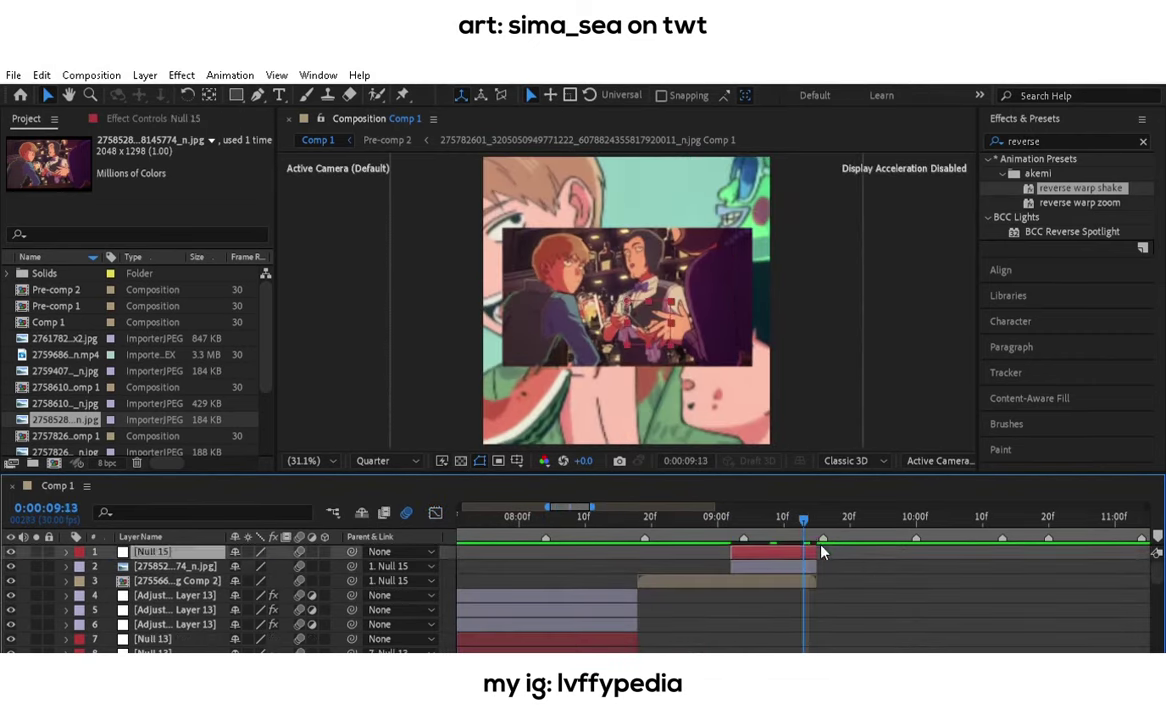
left_click_drag(290, 566, 325, 566)
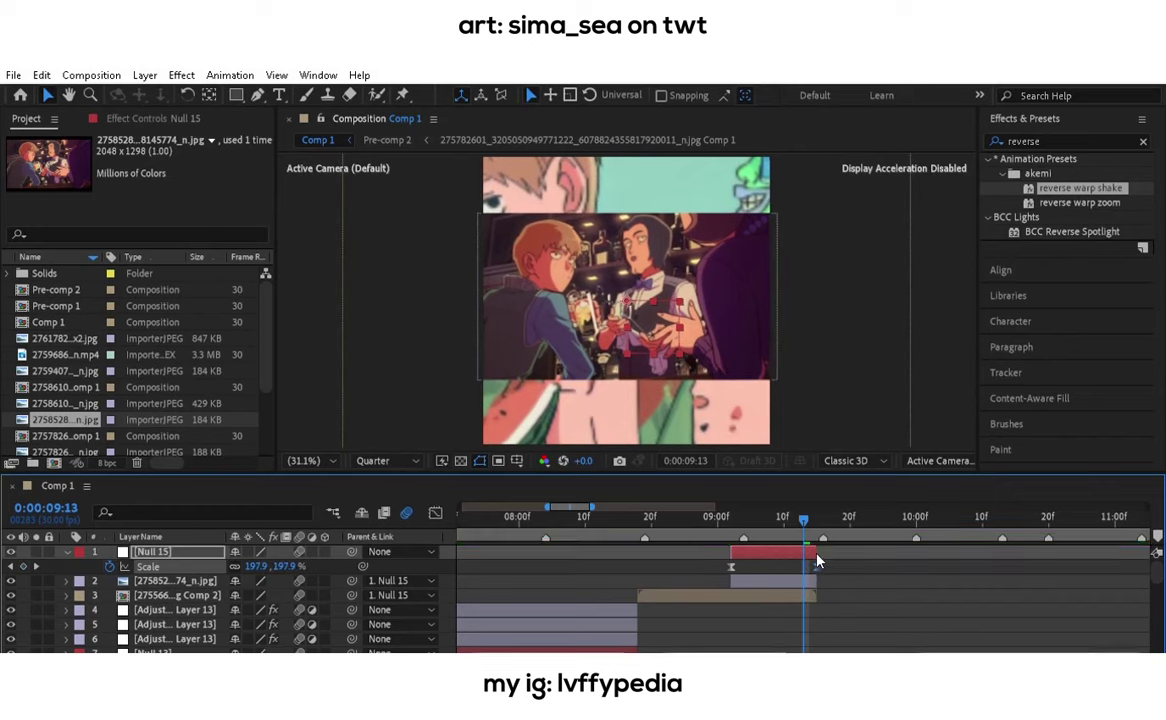
key("shift+F3")
key("shift+F3")
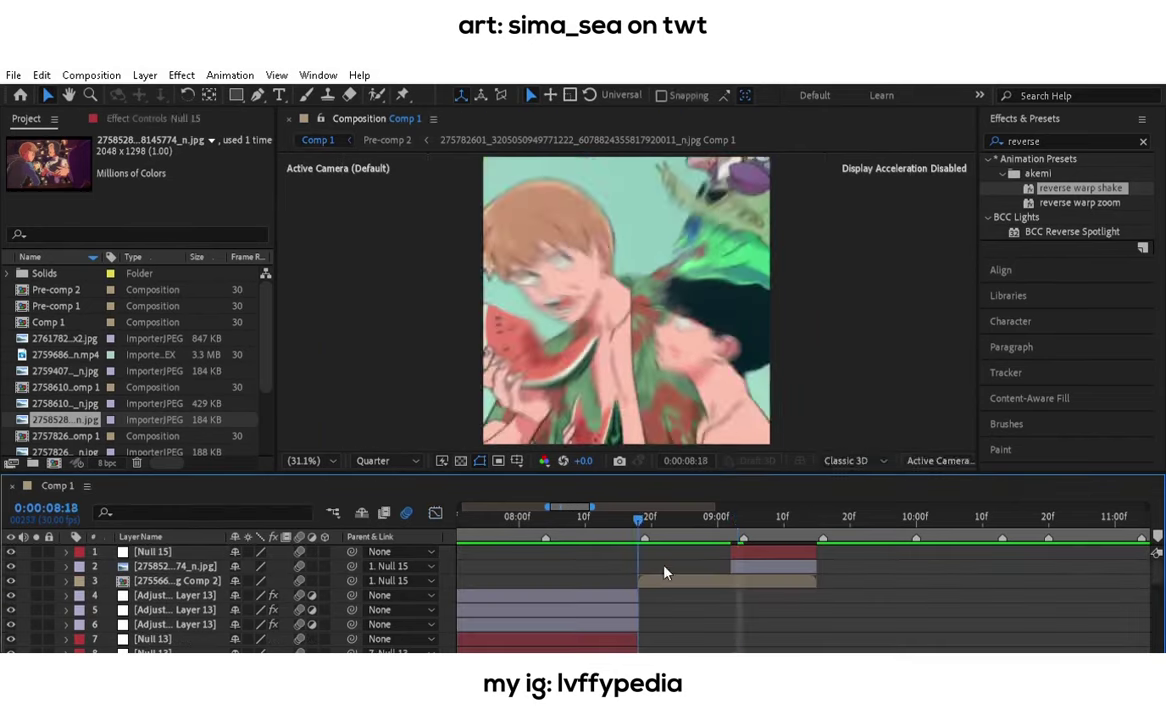
double_click(170, 595)
key("ctrl+w")
Apply the fast twitch and my expression shake 2 presets to the Comp 2 layer.
double_click(1047, 188)
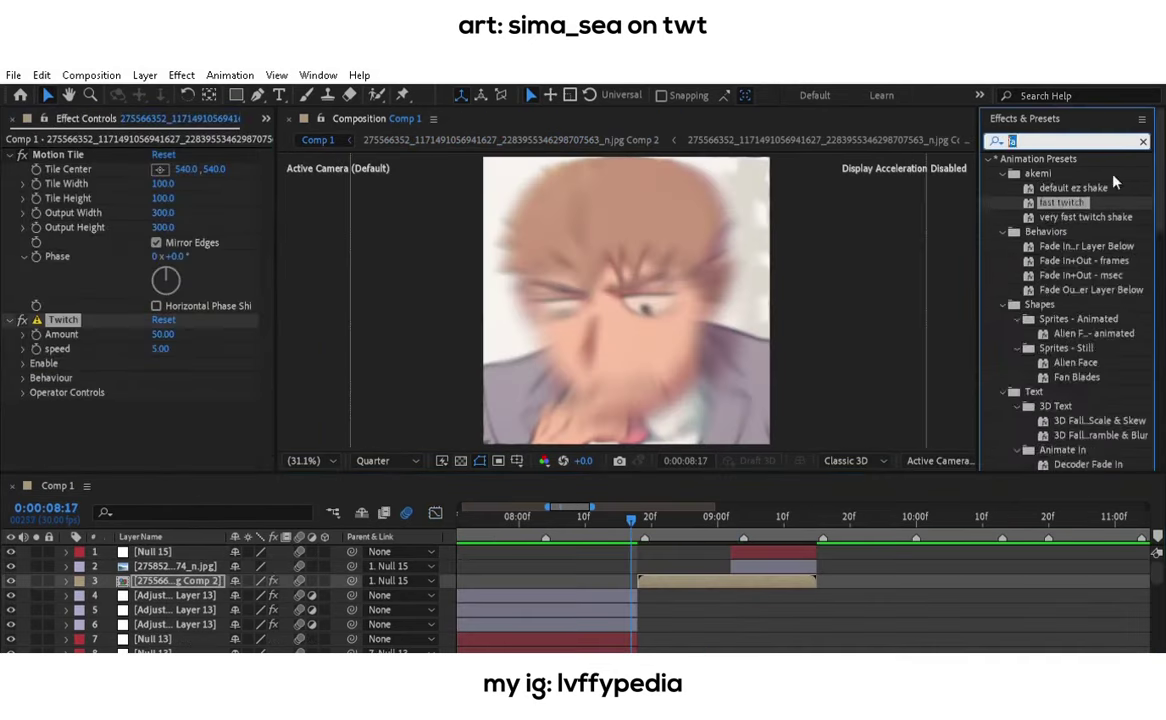
type("my e")
double_click(1087, 202)
key("Page_Down")
key("Page_Down")
key("Page_Down")
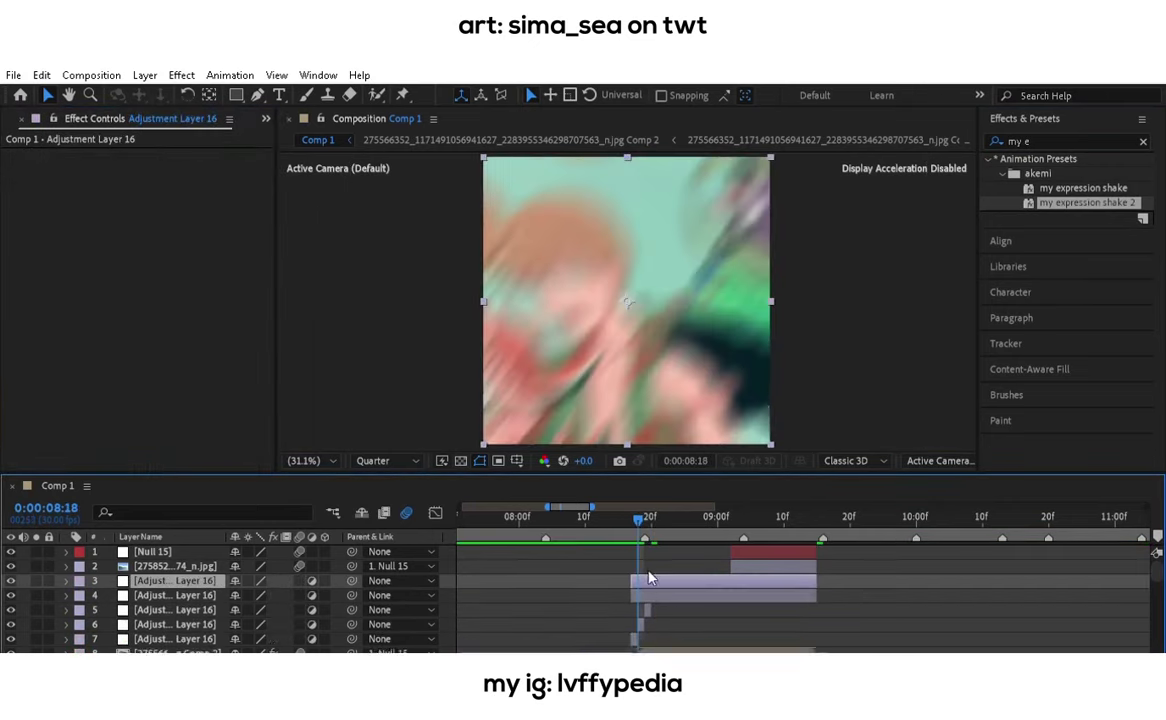
Give the long shake adjustment layer omino diffusion, Invert and the my offset preset.
left_click(672, 590)
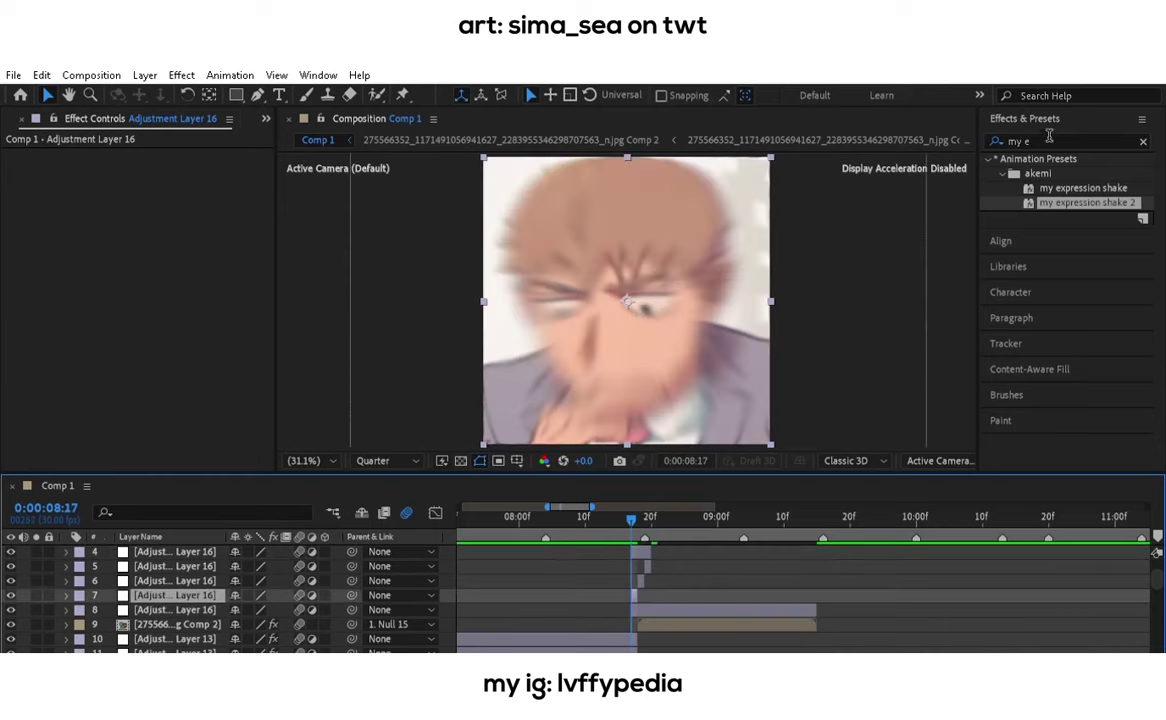
left_click(1049, 140)
type("omino")
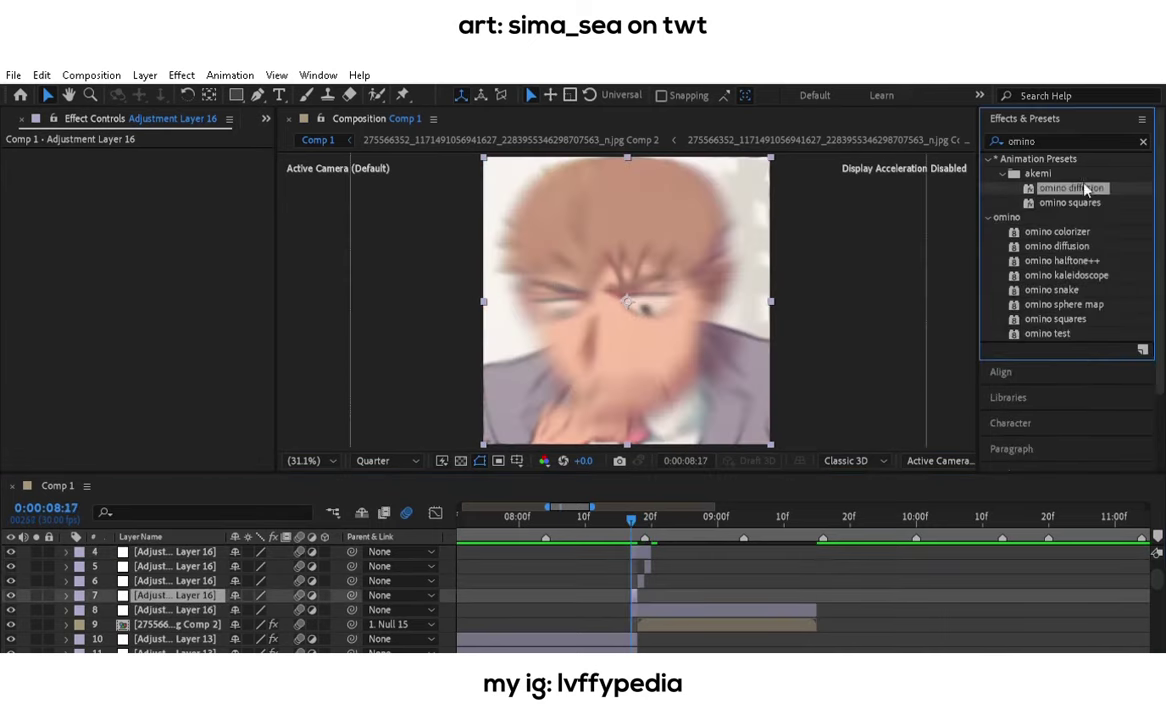
double_click(1087, 190)
type("inver")
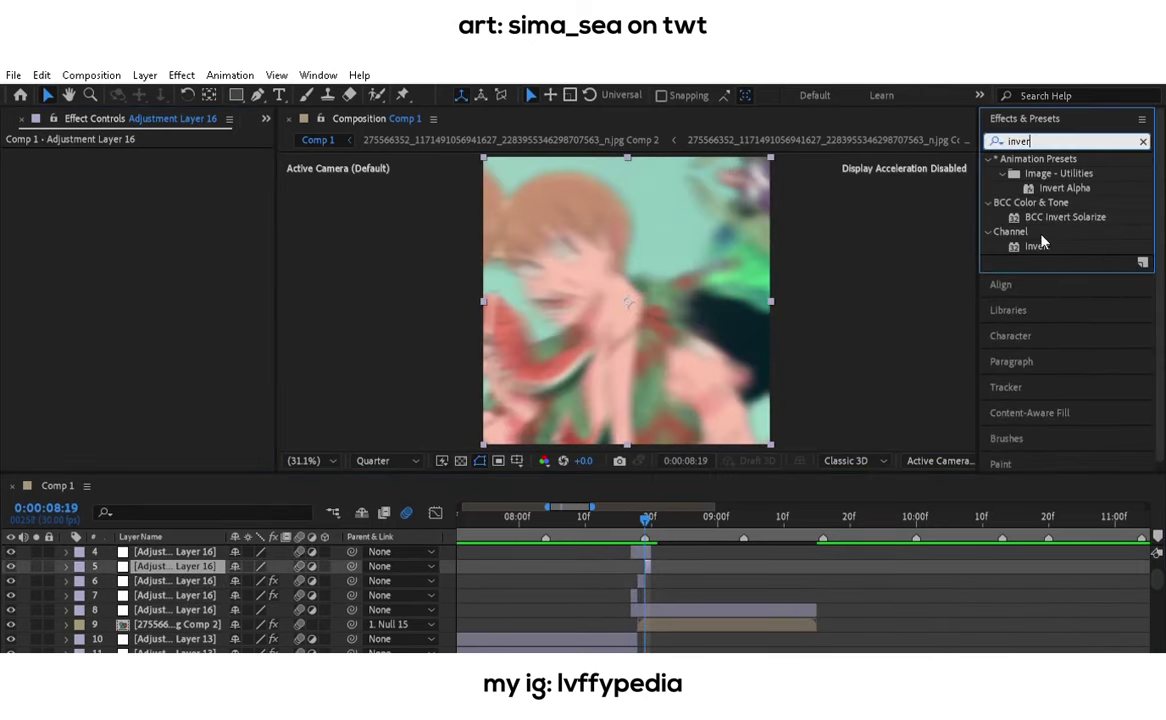
type("t")
left_click(1036, 246)
type("my of")
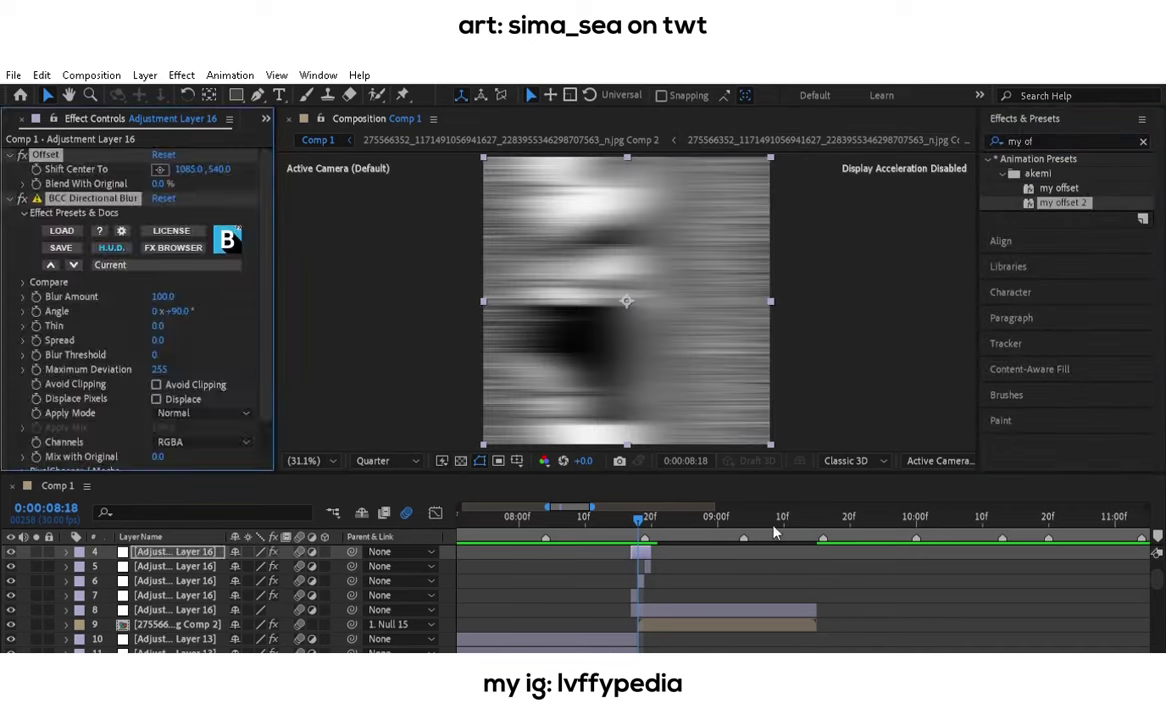
type("lvf")
left_click(1057, 188)
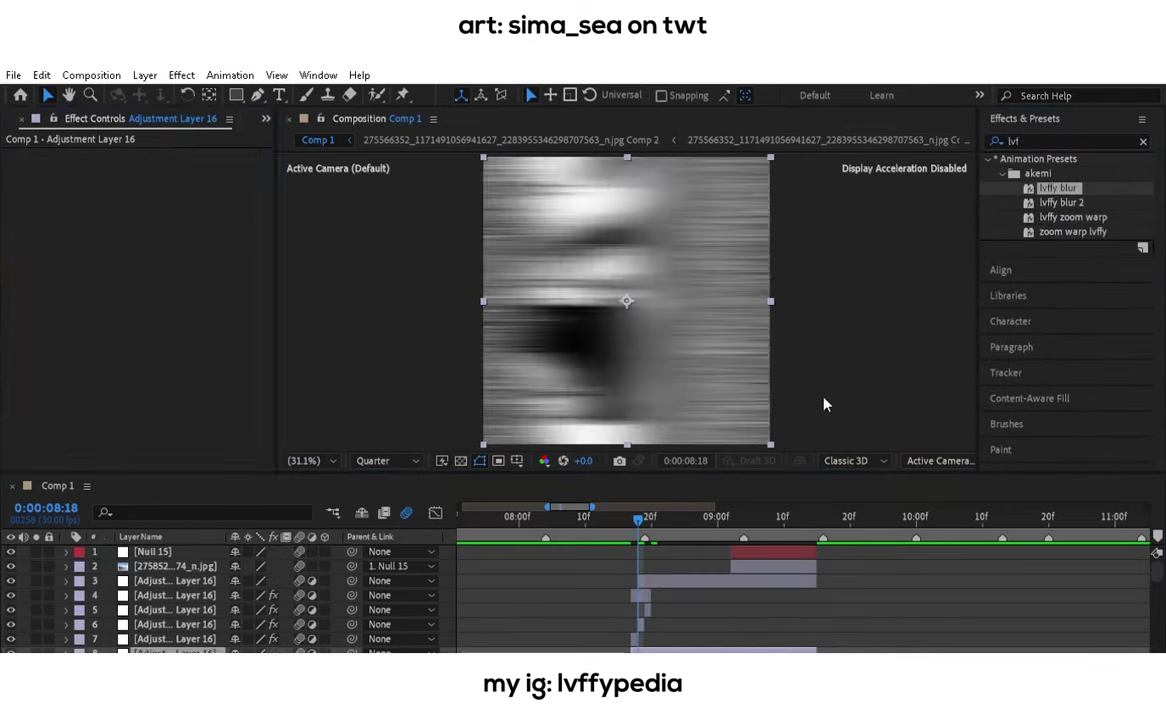
Apply the build up blur preset, check it at 09:02, and add Adjustment Layer 17 on top.
type("bui")
double_click(1065, 188)
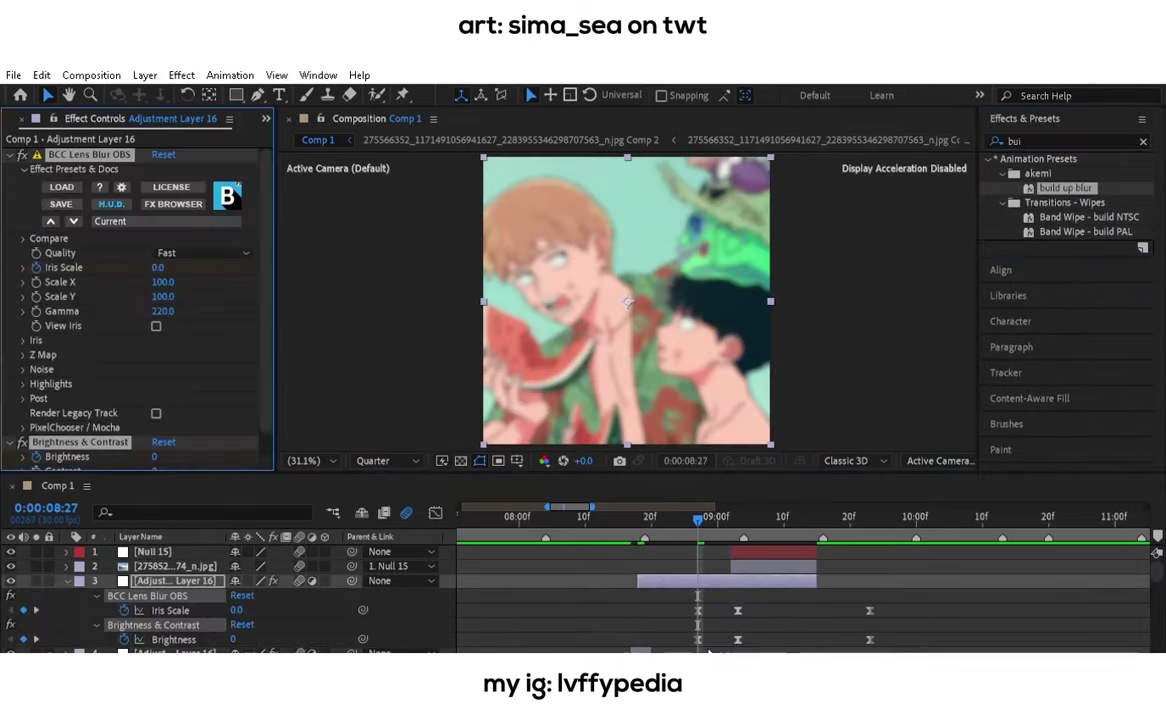
key("u")
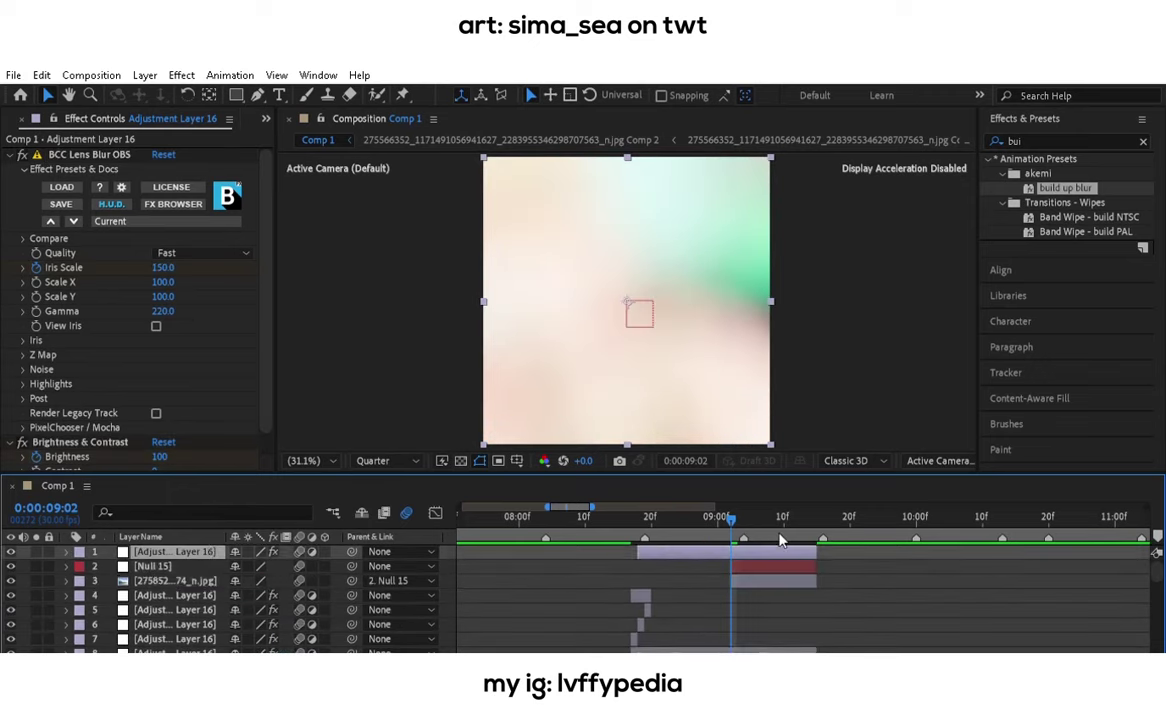
key("ctrl+alt+y")
double_click(1040, 141)
type("my zoom")
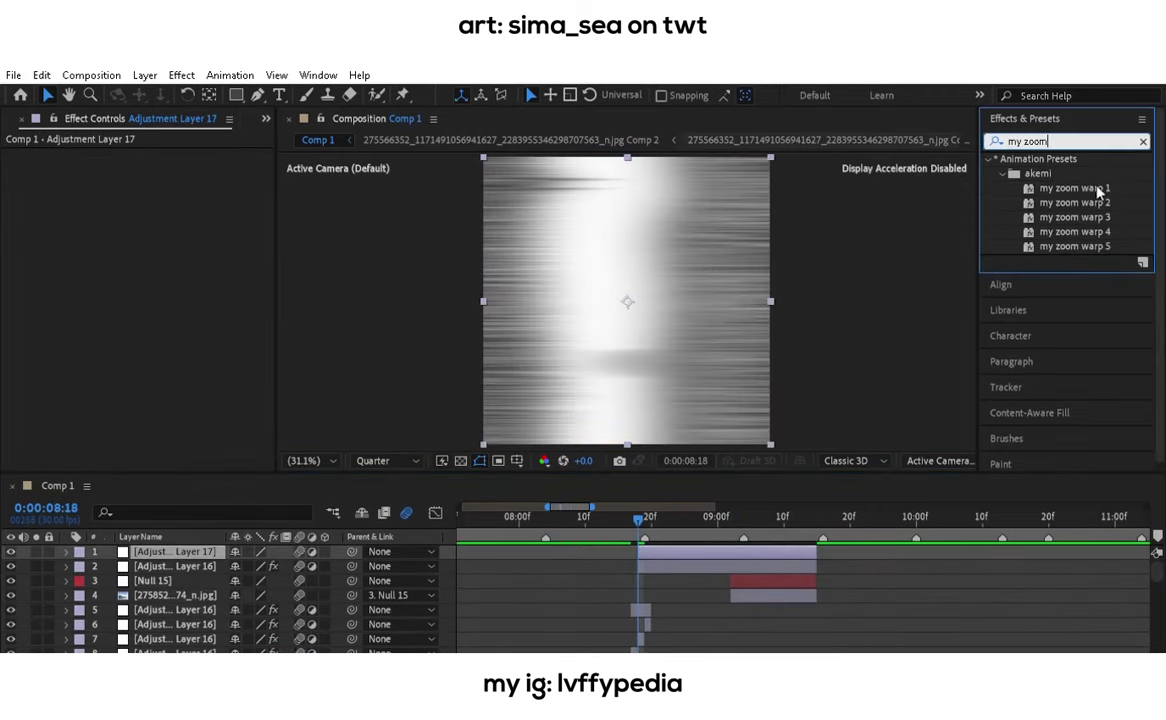
double_click(1074, 202)
key("u")
key("space")
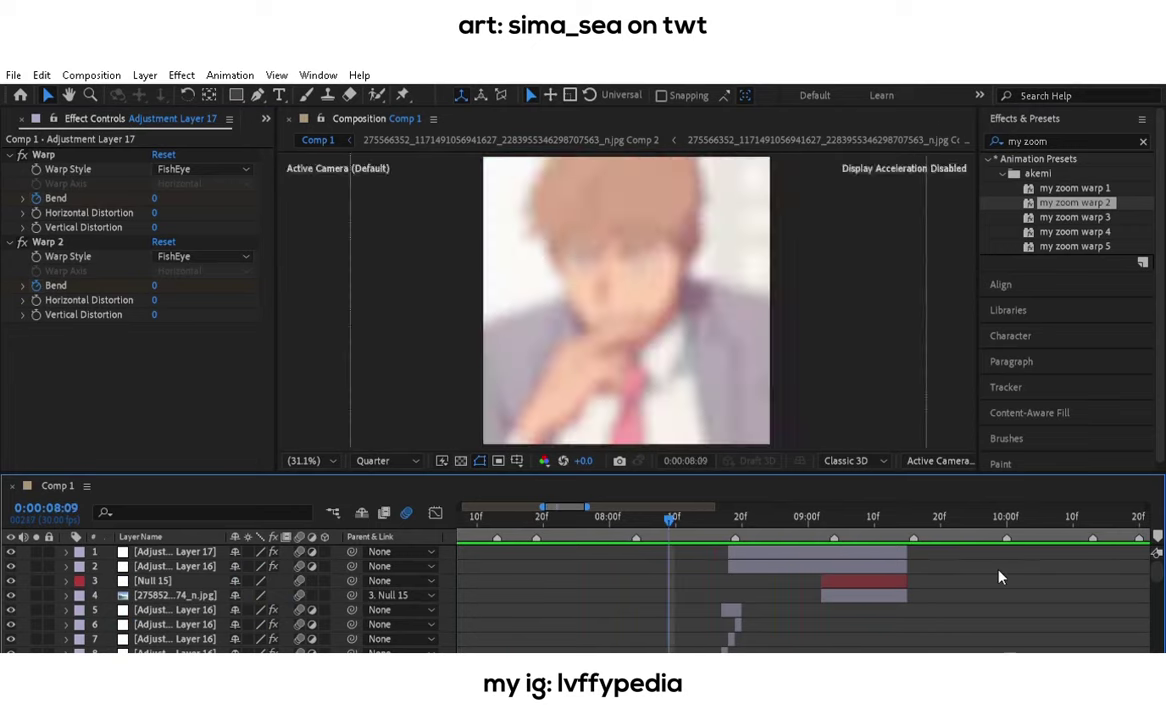
scroll(912, 540, "down", 3)
left_click(795, 515)
scroll(795, 540, "up", 3)
left_click_drag(795, 512, 820, 535)
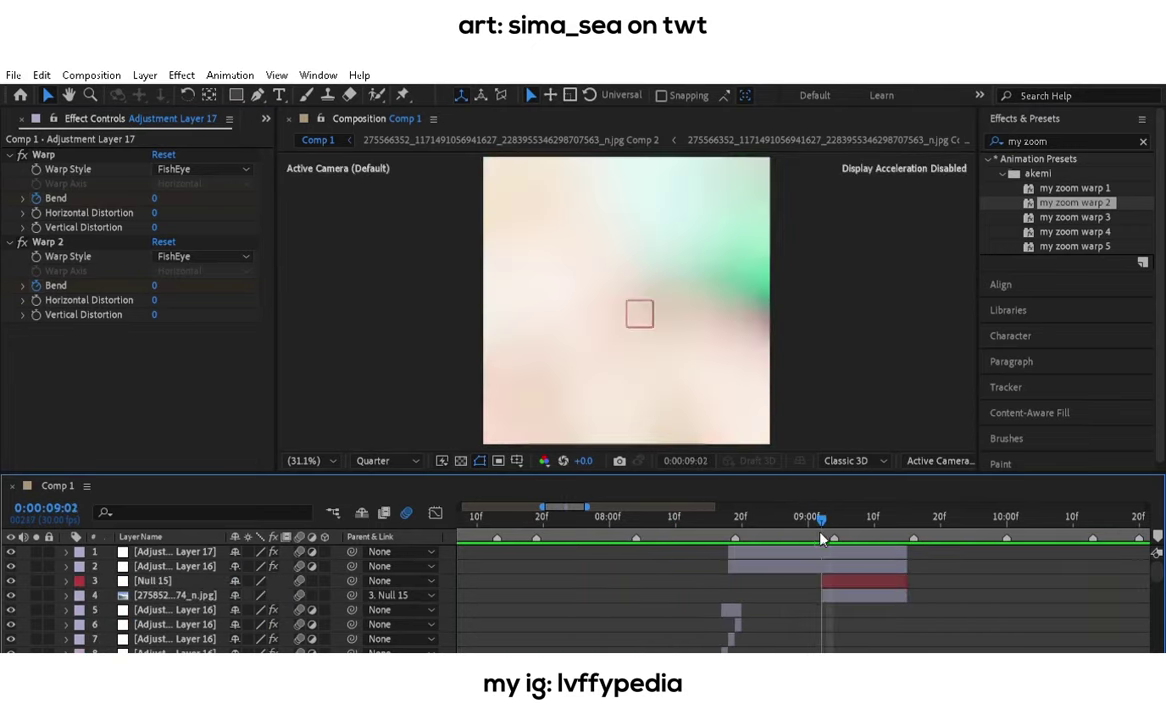
key("ctrl+Down")
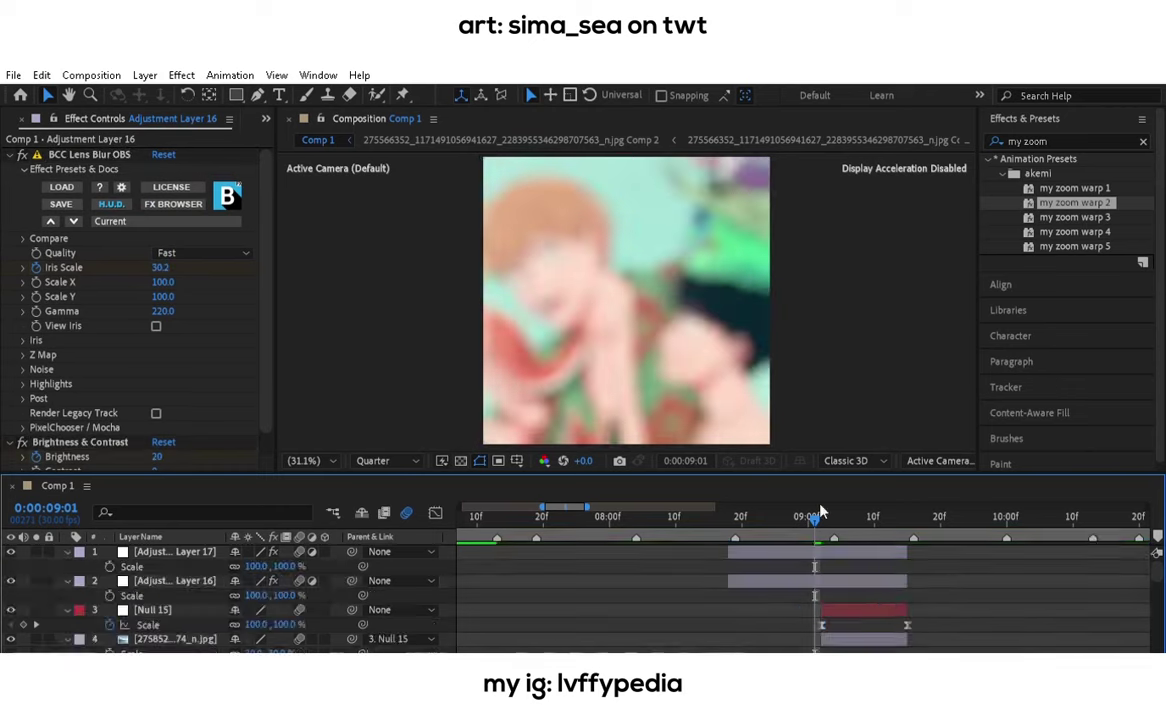
key("Page_Down")
left_click_drag(697, 511, 821, 516)
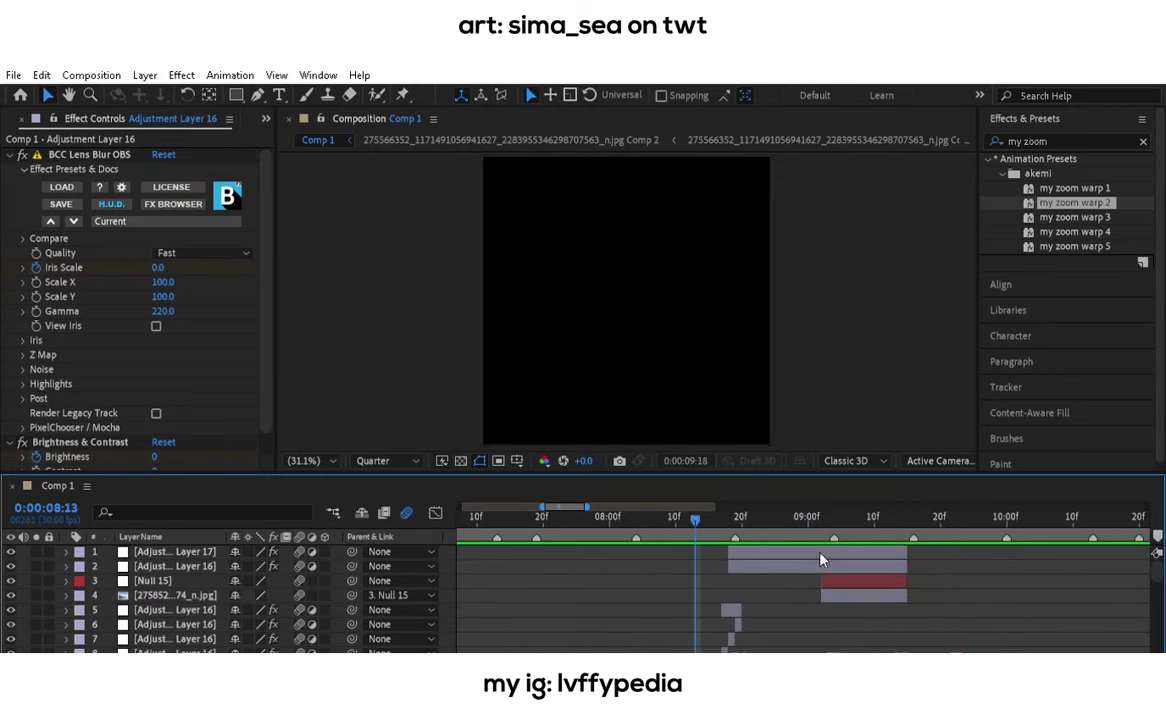
scroll(866, 546, "down", 3)
left_click(790, 595)
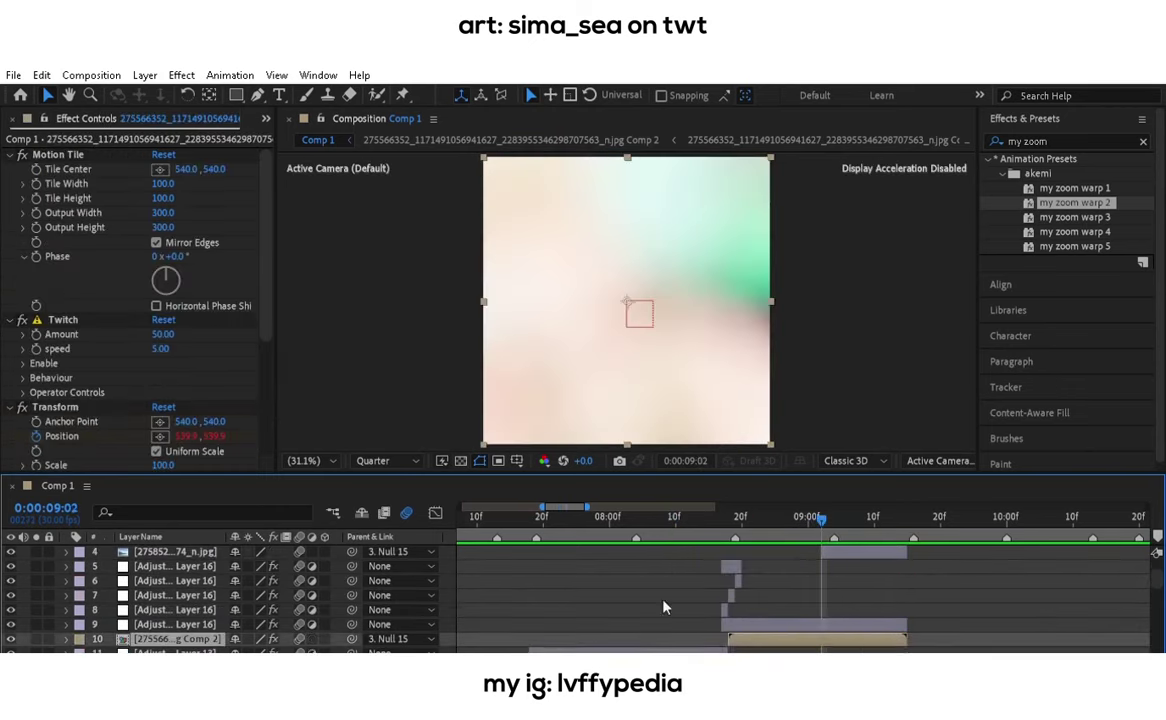
key("u")
key("k")
scroll(998, 545, "up", 3)
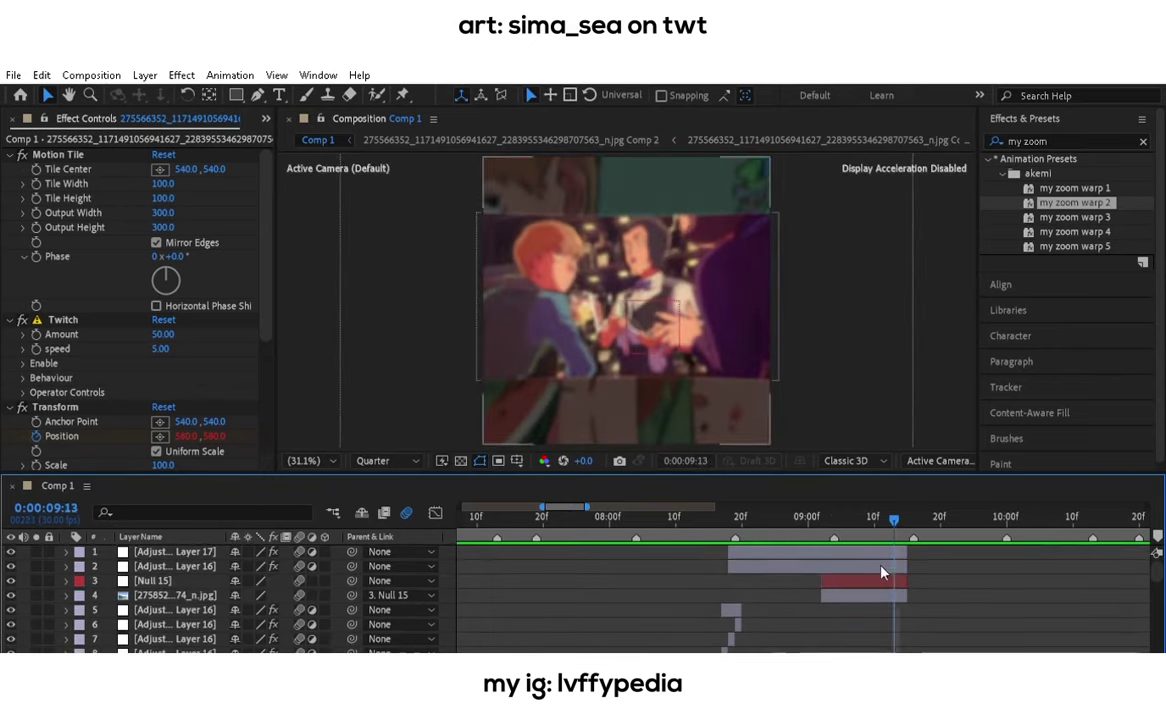
left_click(880, 595)
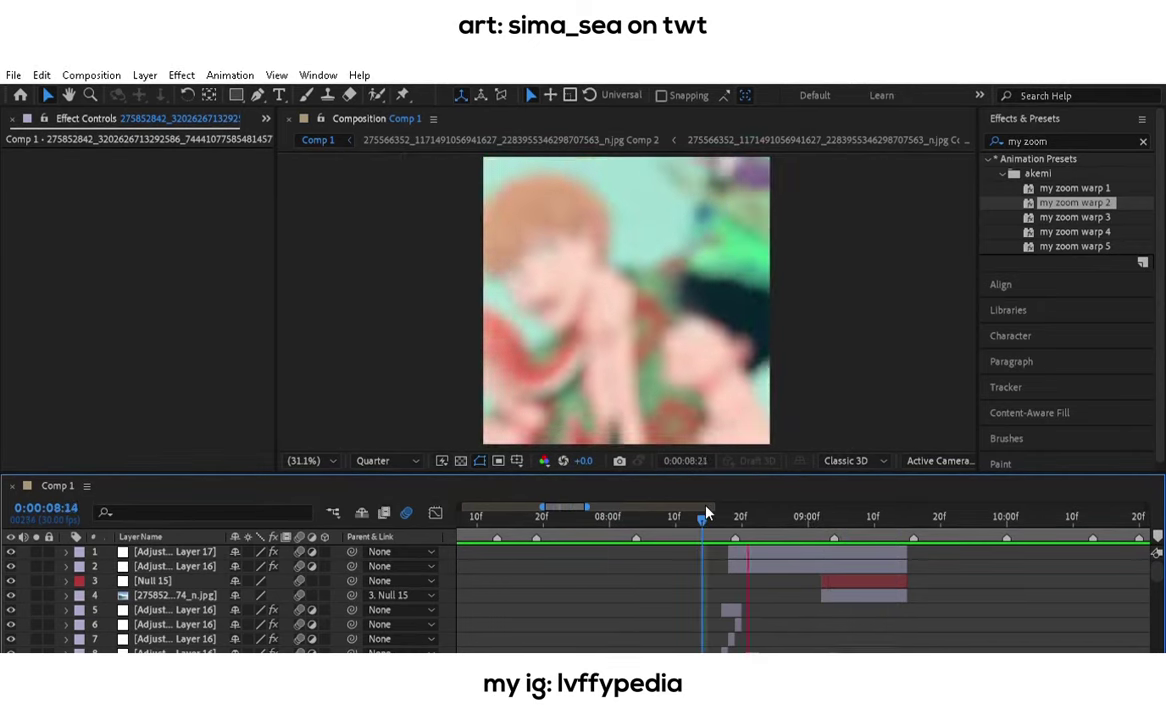
left_click_drag(706, 513, 880, 516)
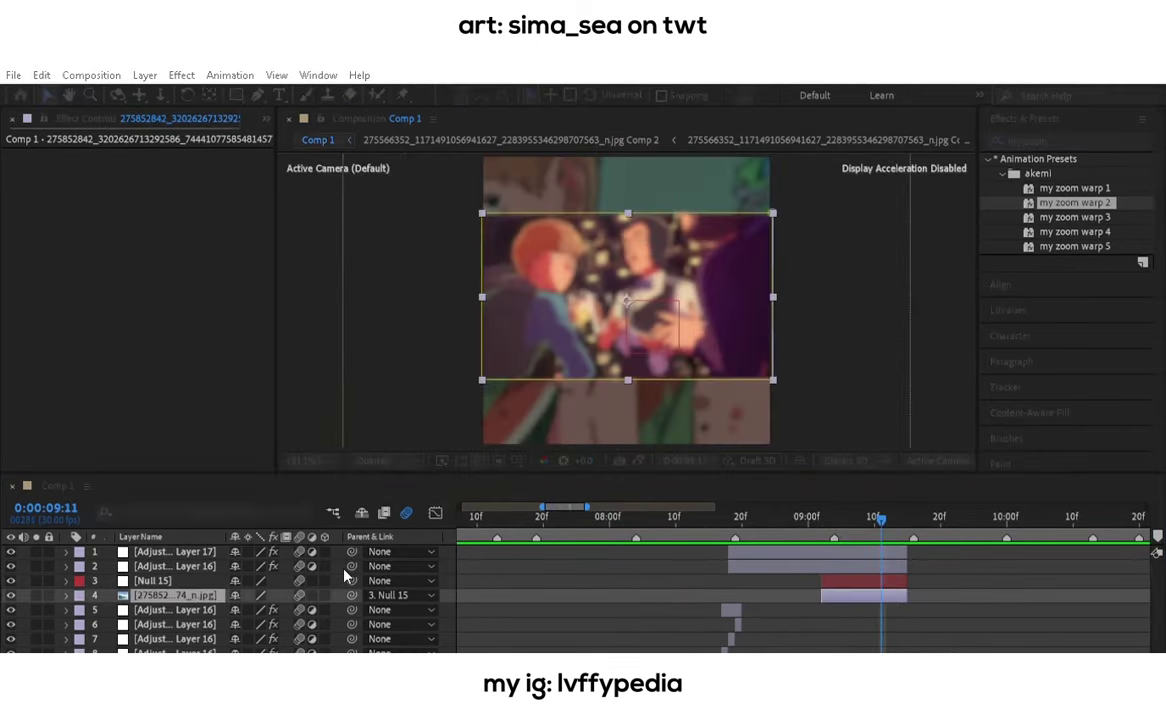
left_click(608, 516)
left_click(616, 571)
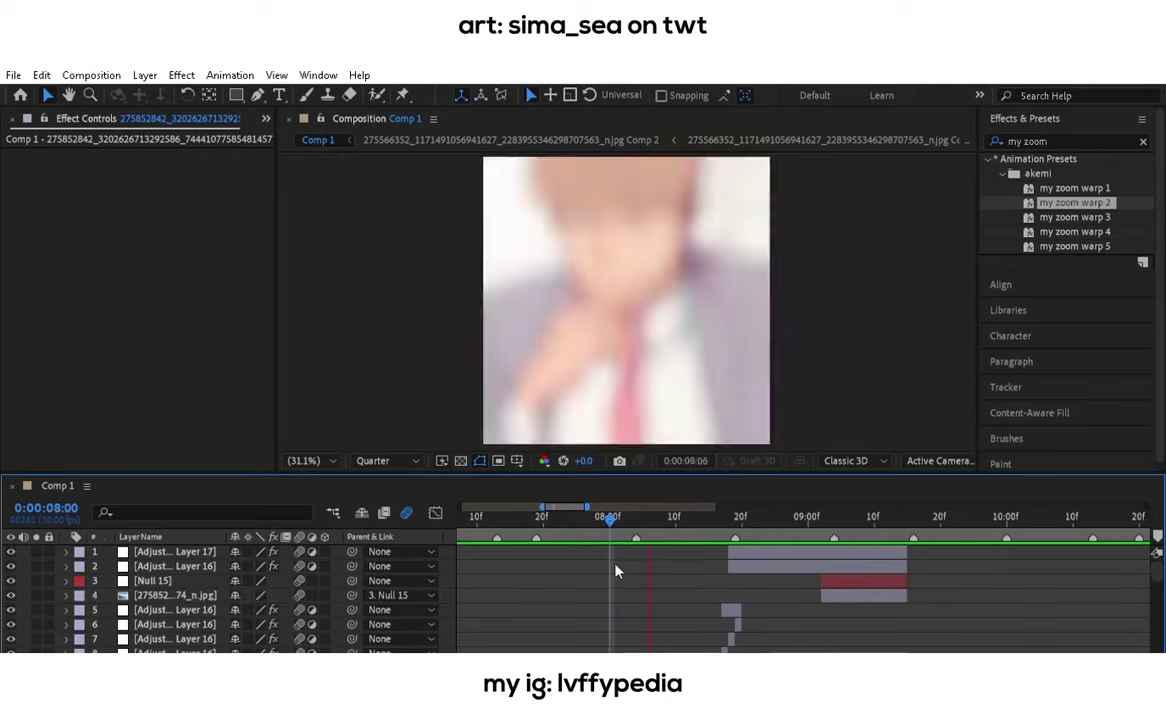
left_click_drag(535, 516, 528, 516)
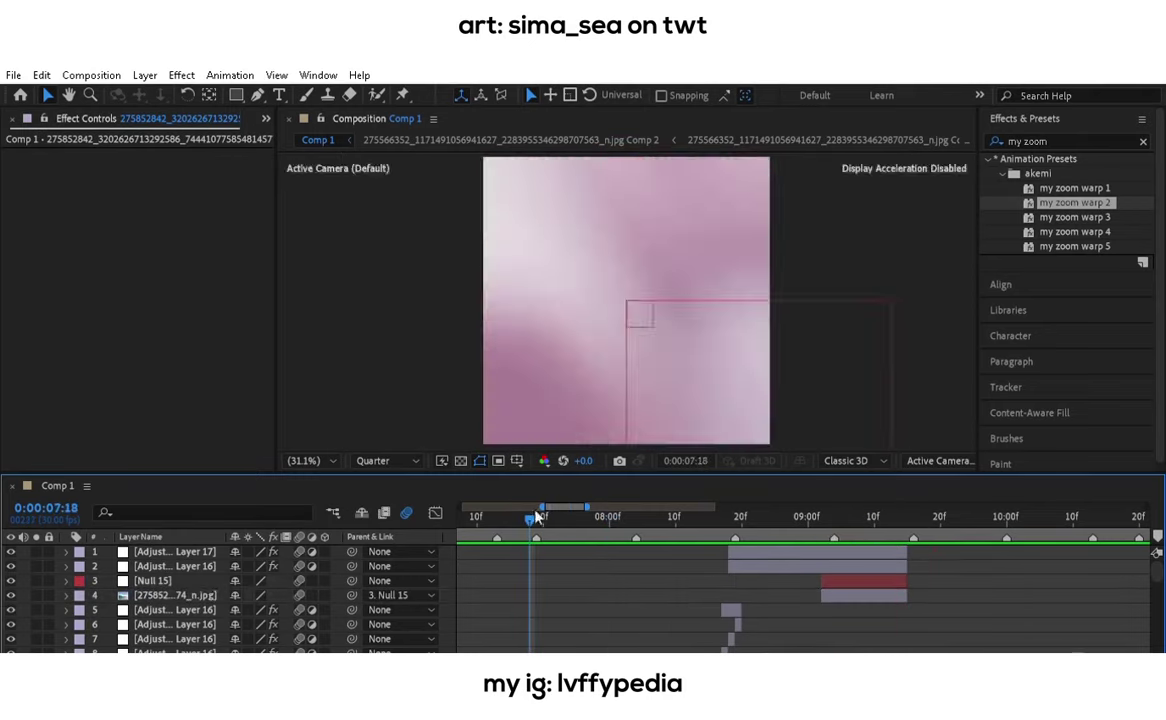
left_click_drag(537, 516, 799, 540)
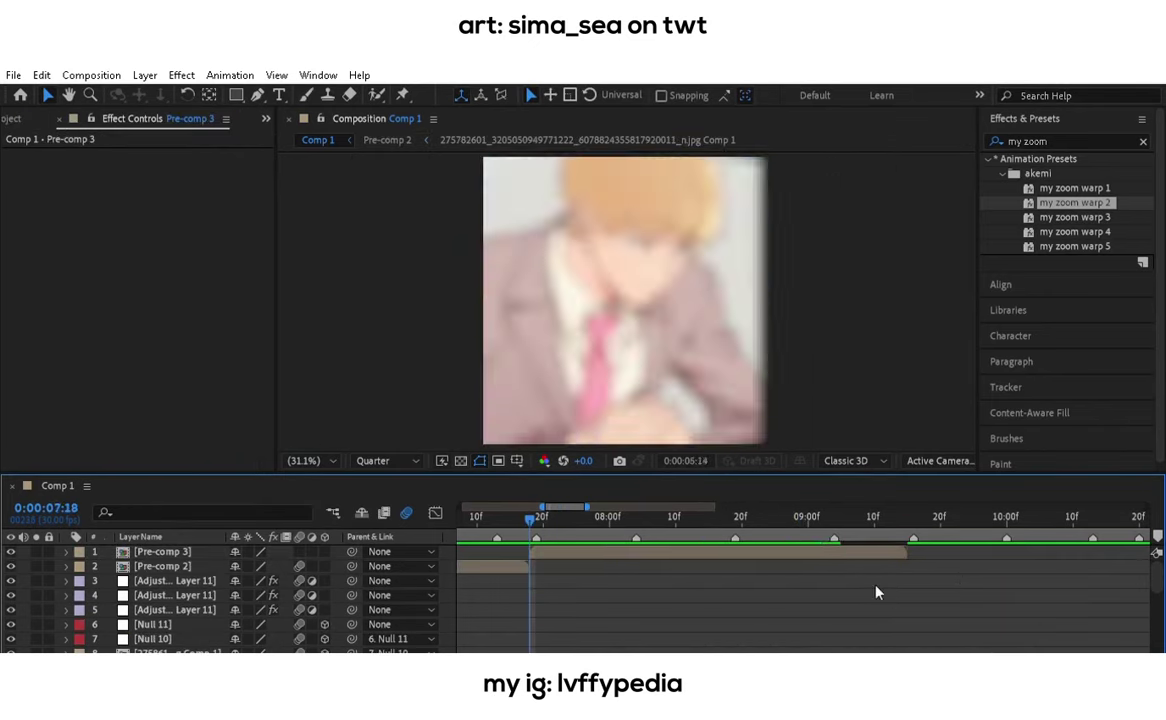
Add the new artwork JPG to the timeline at 9:15 and trim off its unneeded second piece.
left_click(503, 512)
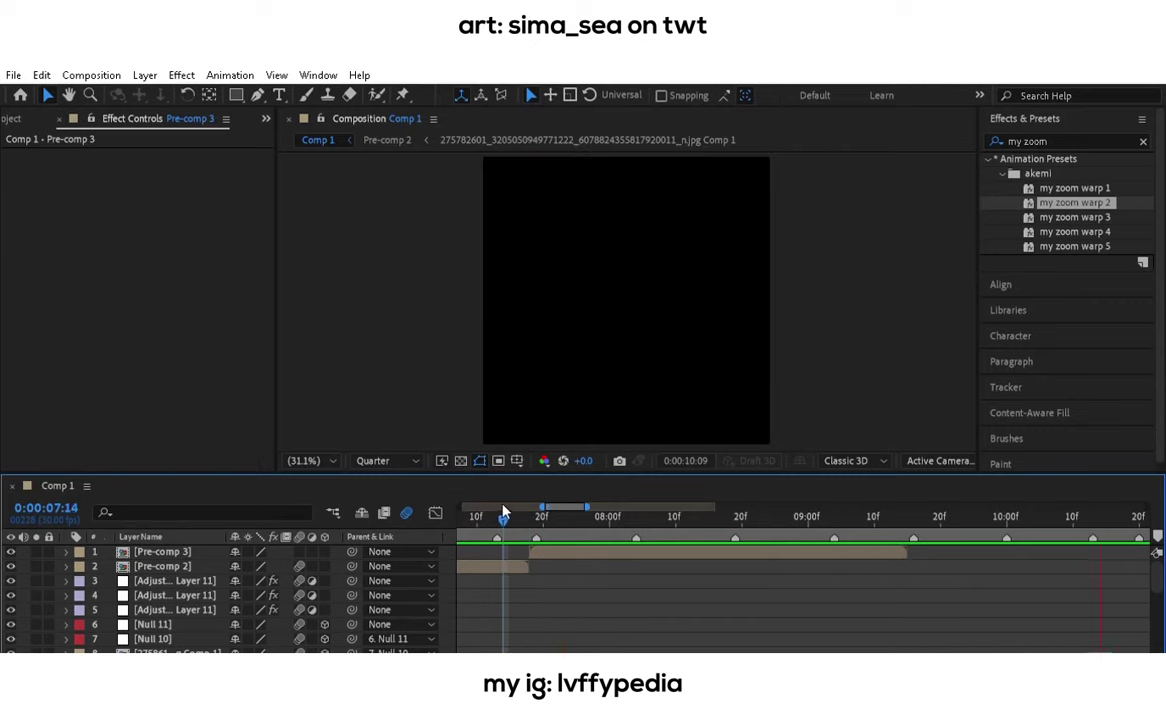
left_click_drag(503, 512, 709, 512)
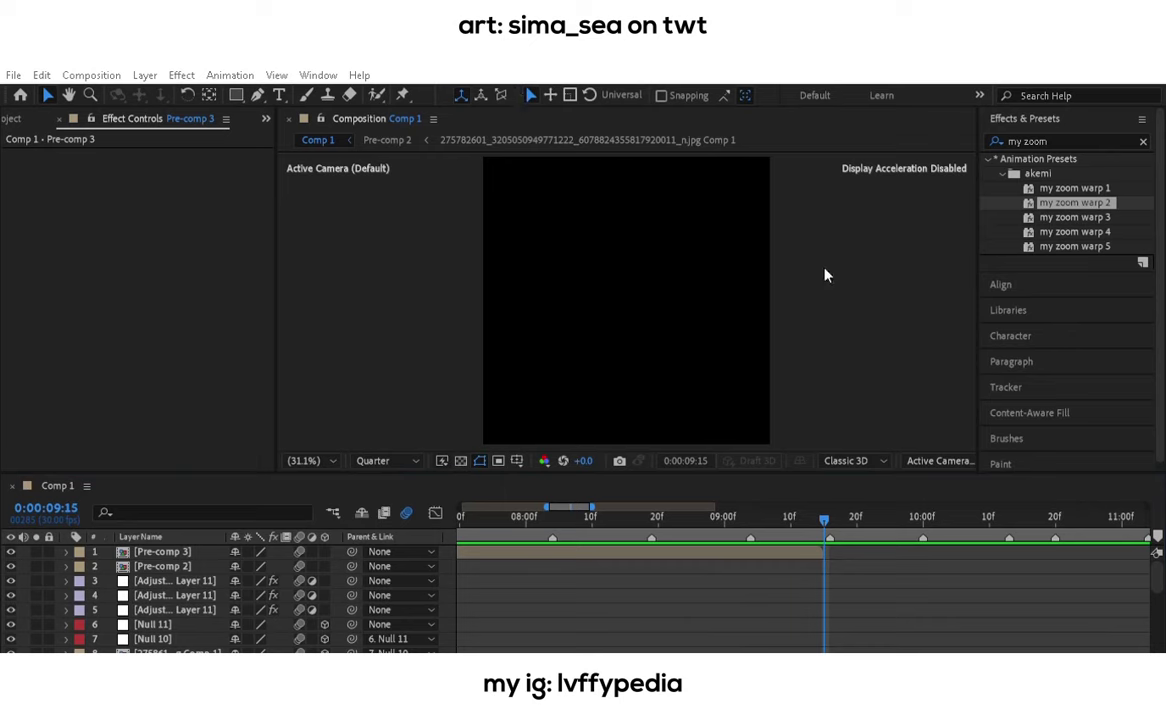
left_click(12, 118)
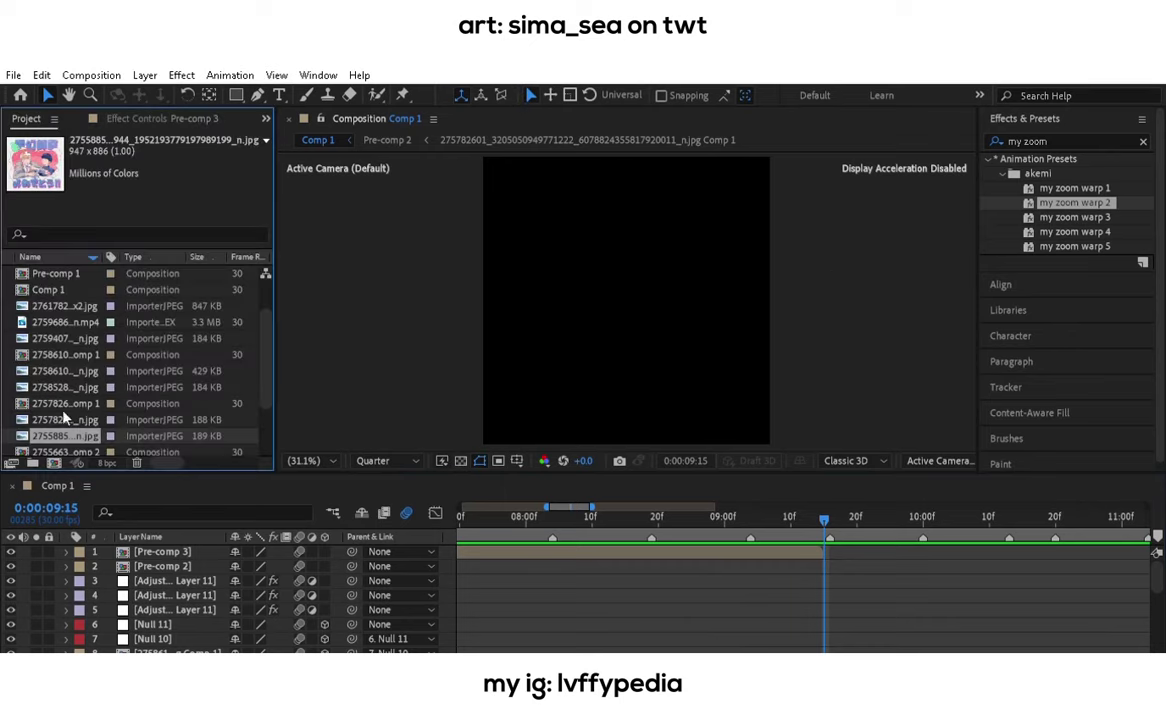
left_click_drag(60, 436, 518, 553)
key("ctrl+shift+d")
key("Delete")
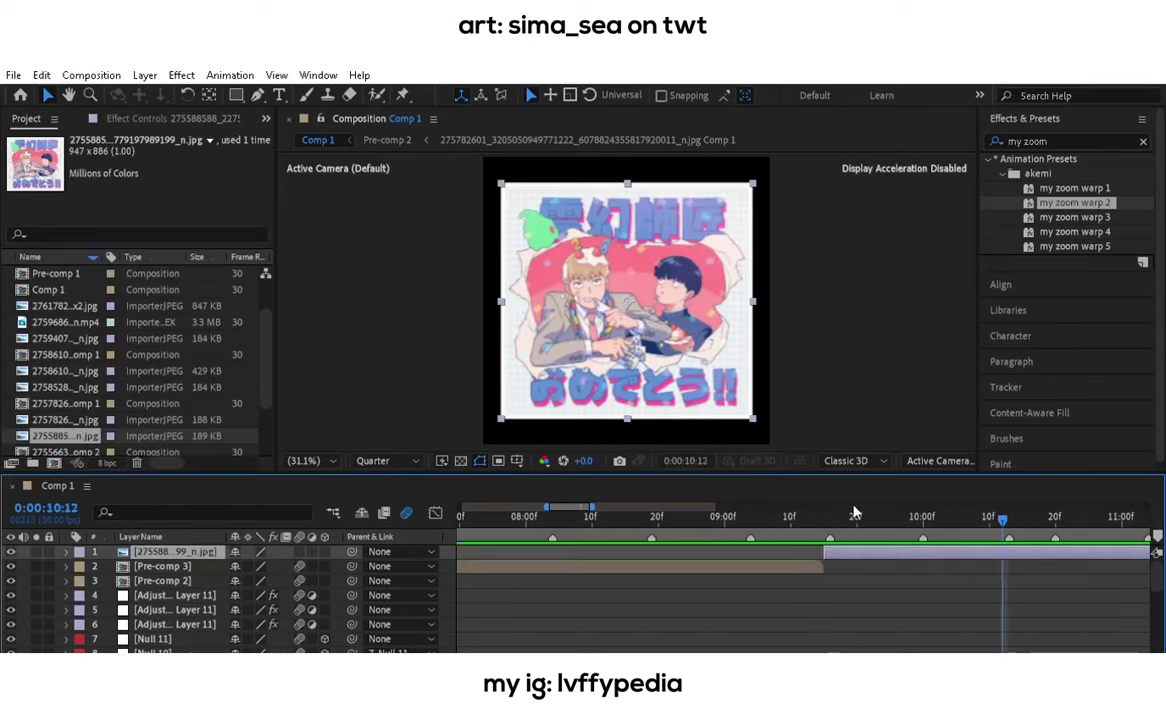
key("slash")
key("shift+slash")
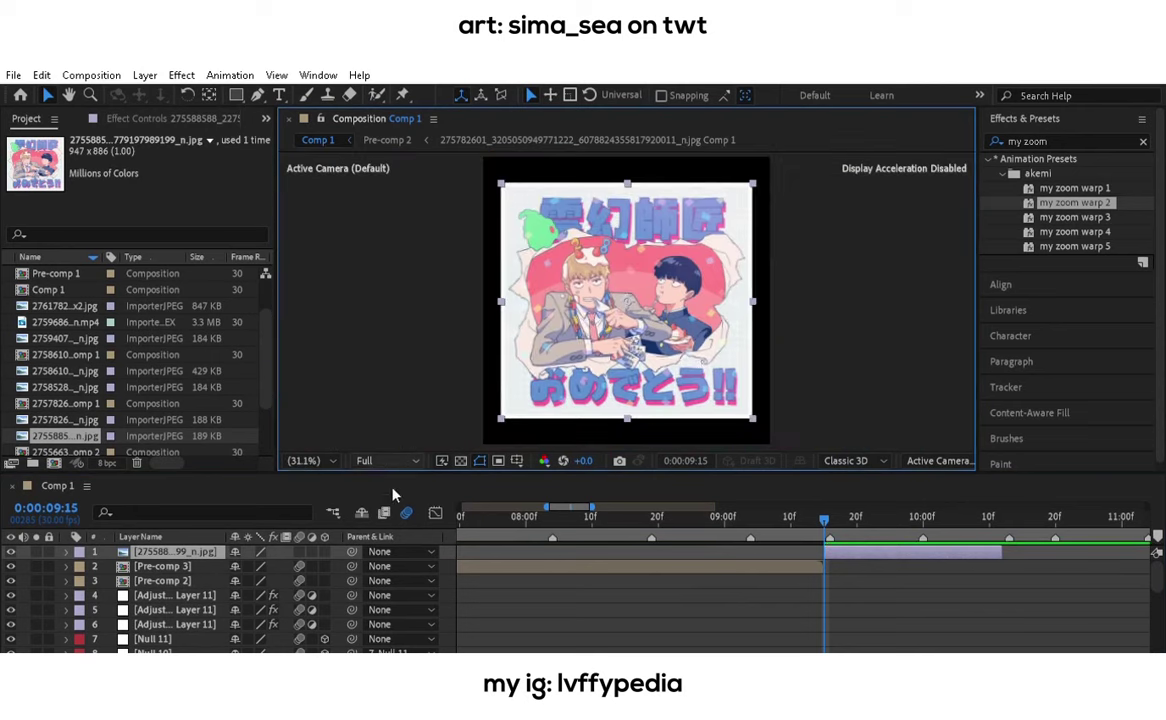
Scale the artwork to 130%, precompose it, and add a null trimmed to the artwork section.
key("ctrl+alt+shift+j")
key("s")
key("ctrl+shift+c")
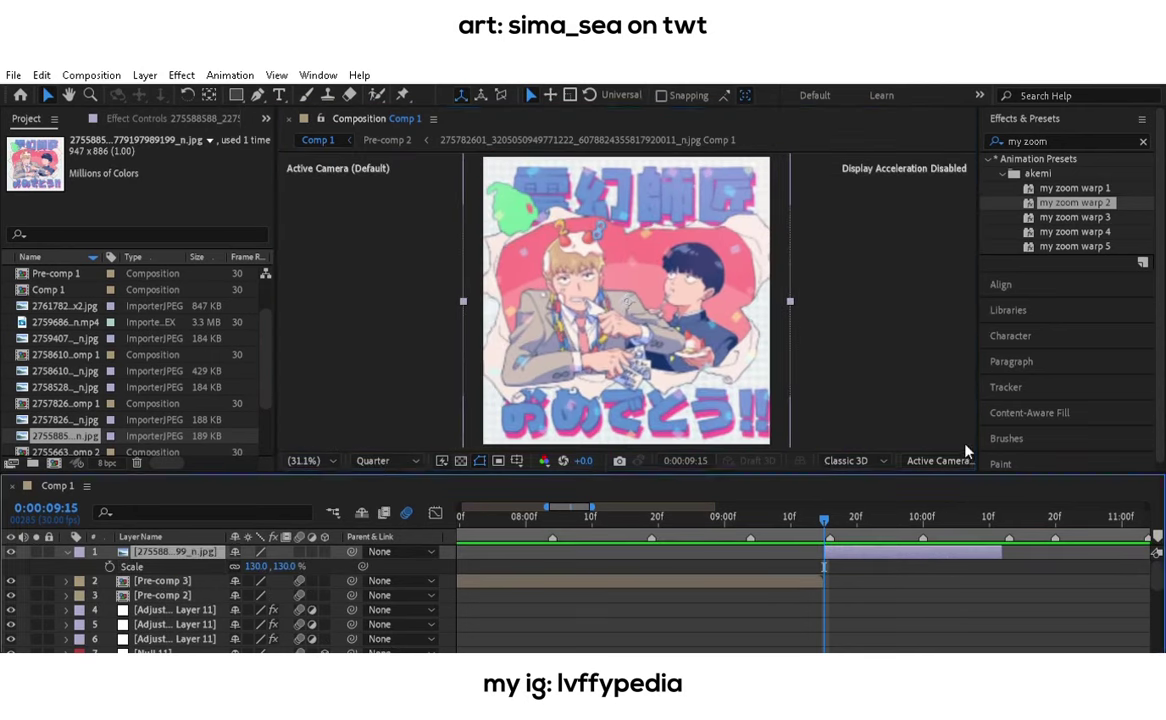
key("Return")
key("ctrl+alt+shift+y")
key("k")
key("ctrl+shift+d")
left_click(929, 516)
key("Delete")
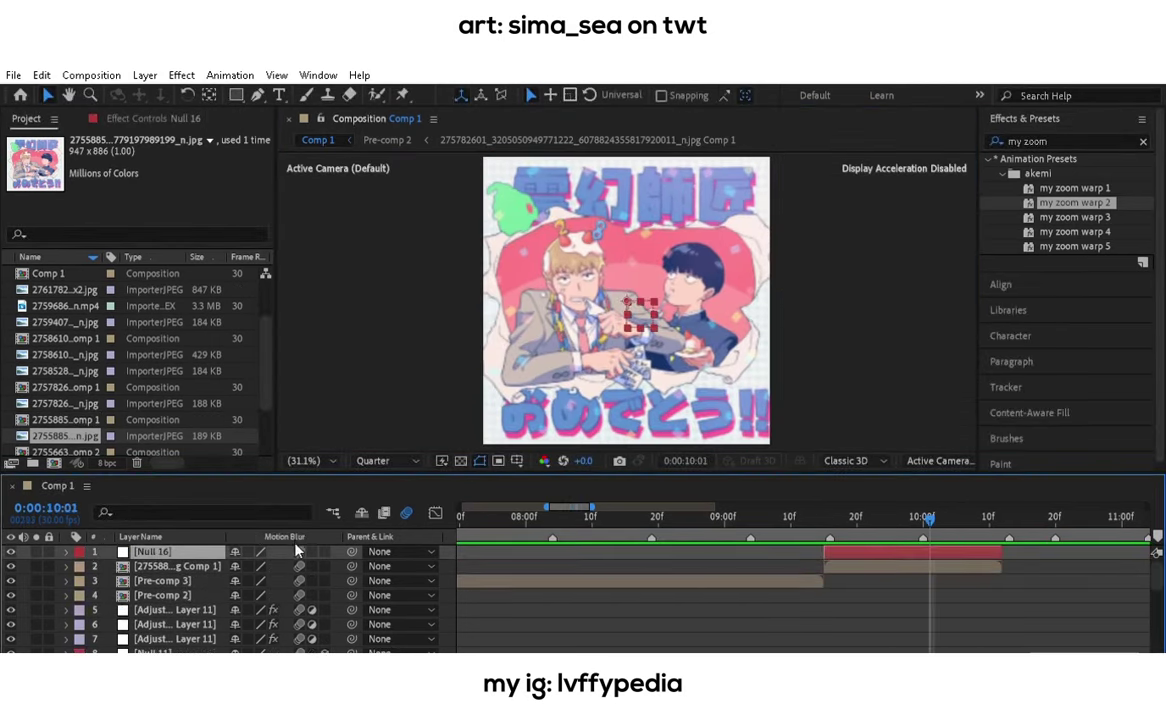
Keyframe the null's Scale from 1000% with a steep ease-in speed curve and preview it.
key("s")
key("alt+shift+s")
key("shift+F3")
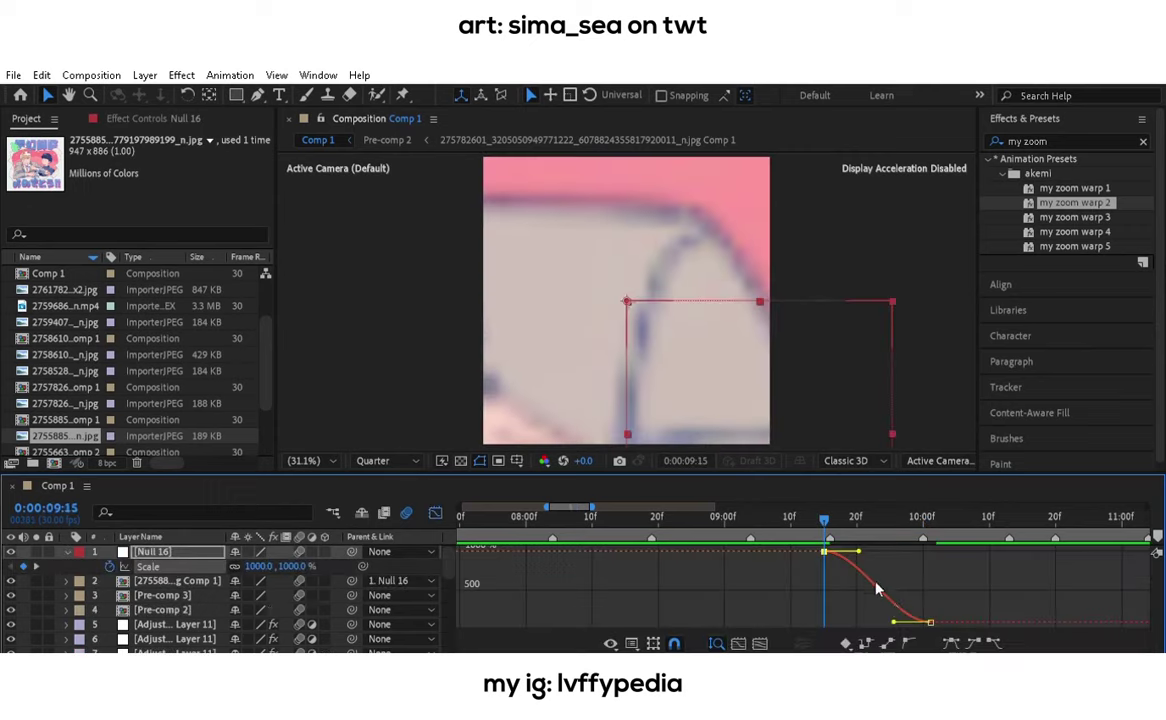
left_click_drag(858, 551, 826, 551)
key("space")
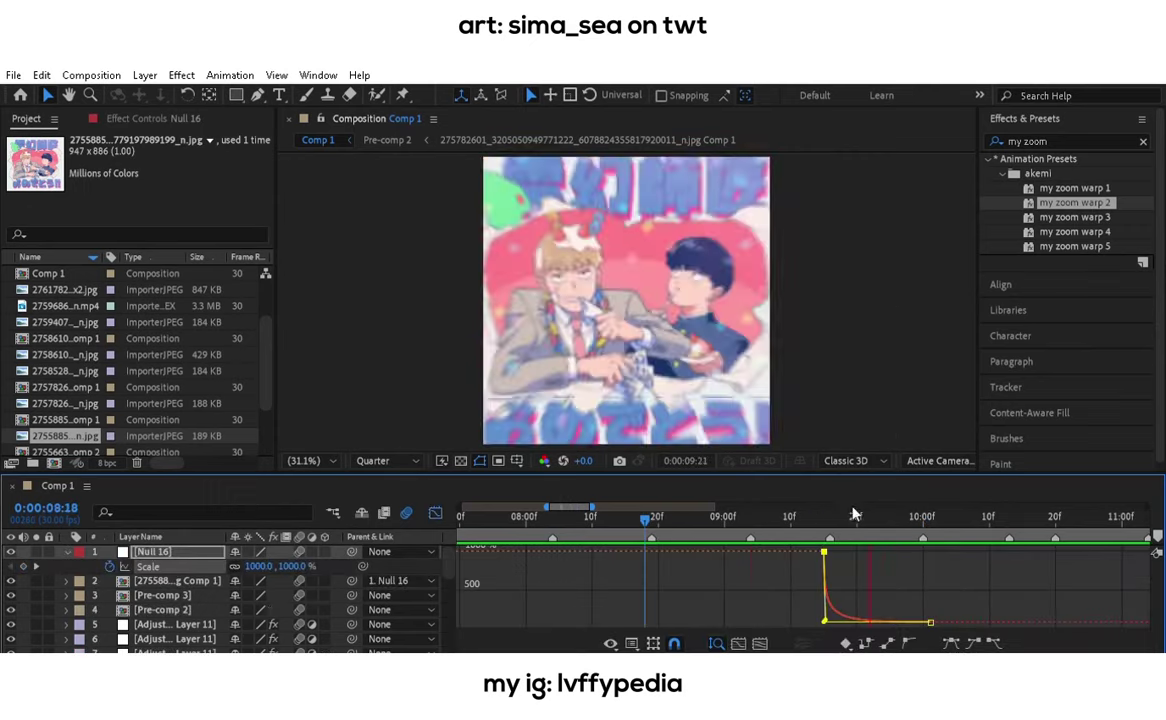
key("space")
key("shift+F3")
key("ctrl+Down")
Apply Motion Tile and the my expression shake 2 preset to the artwork comp.
left_click(1060, 141)
type("mt")
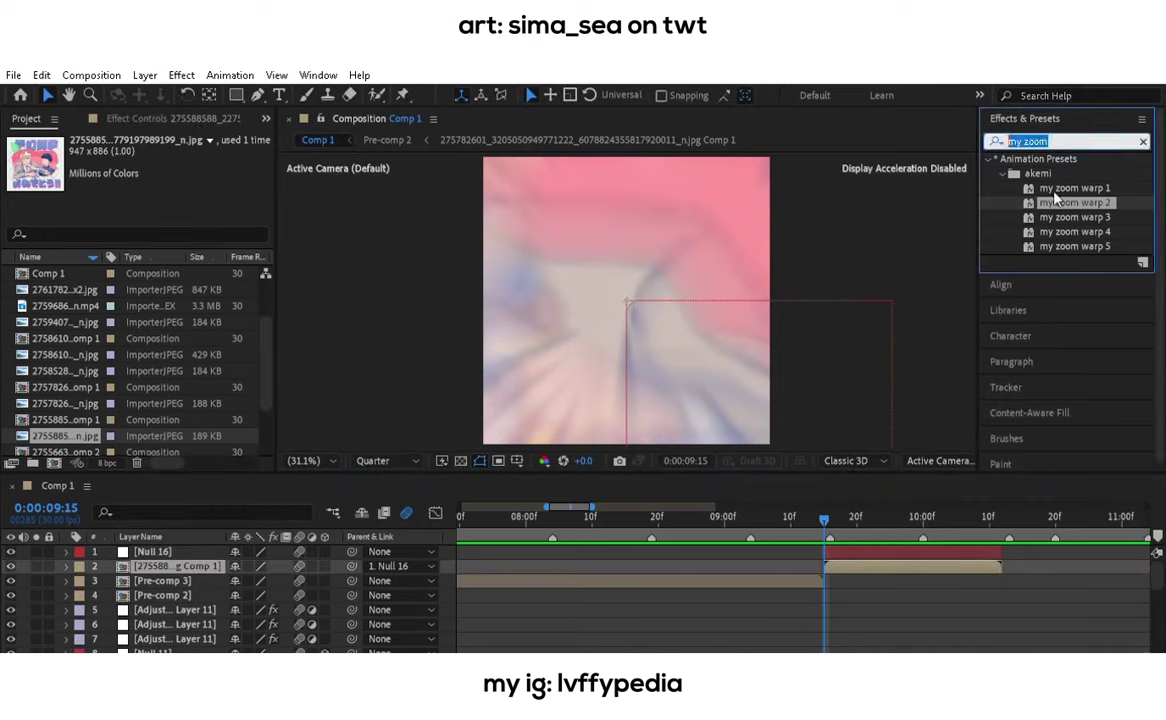
double_click(1049, 202)
left_click(1060, 141)
type("my e")
double_click(1086, 202)
Stack three adjustment layers ending at 10:12 and give the top one my zoom warp 2.
key("ctrl+alt+y")
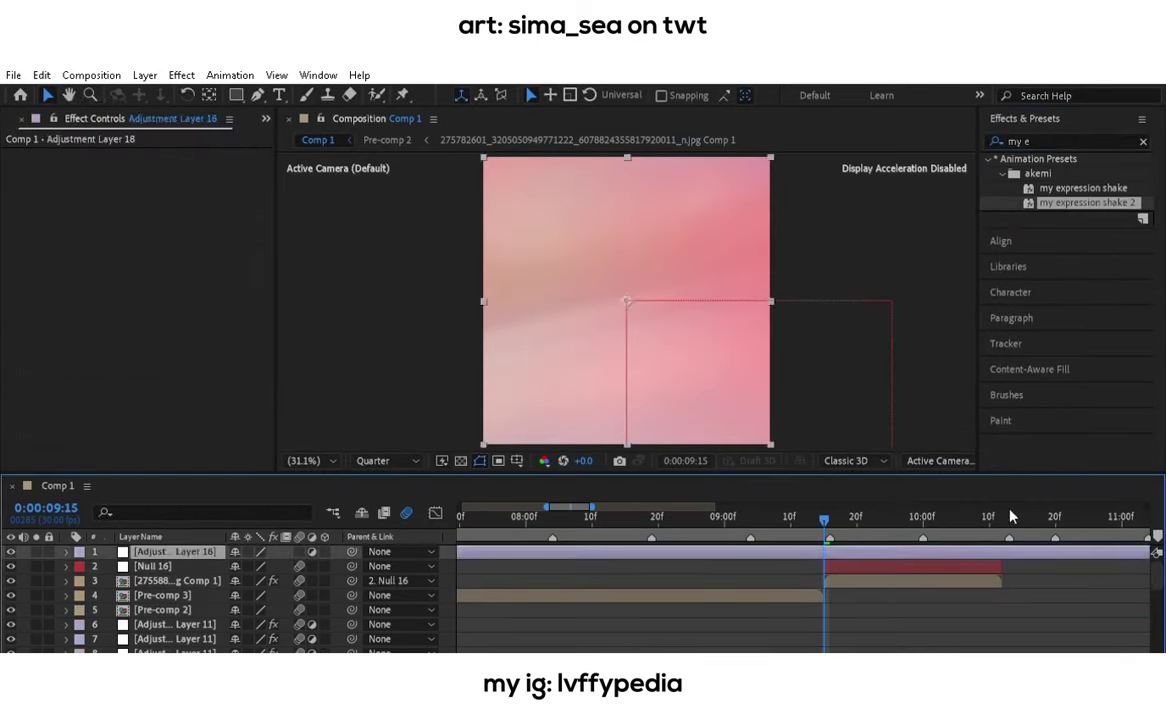
key("alt+bracketright")
key("ctrl+d")
key("i")
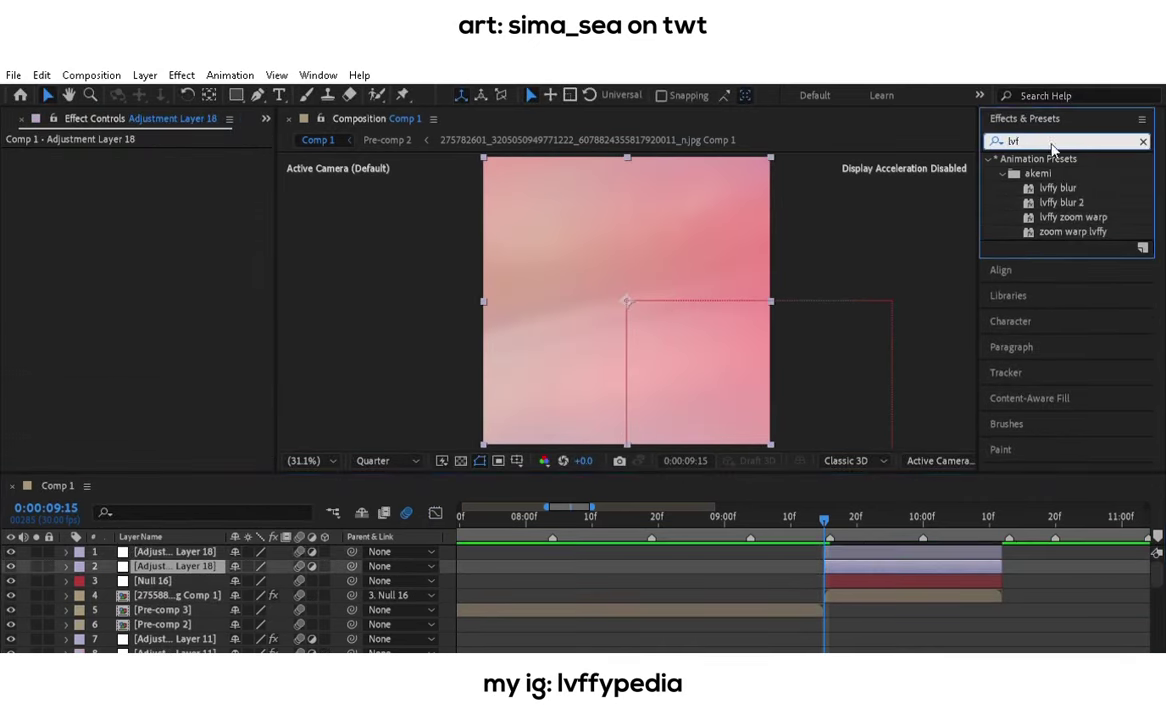
key("ctrl+d")
left_click(1050, 141)
type("my turb")
key("ctrl+Up")
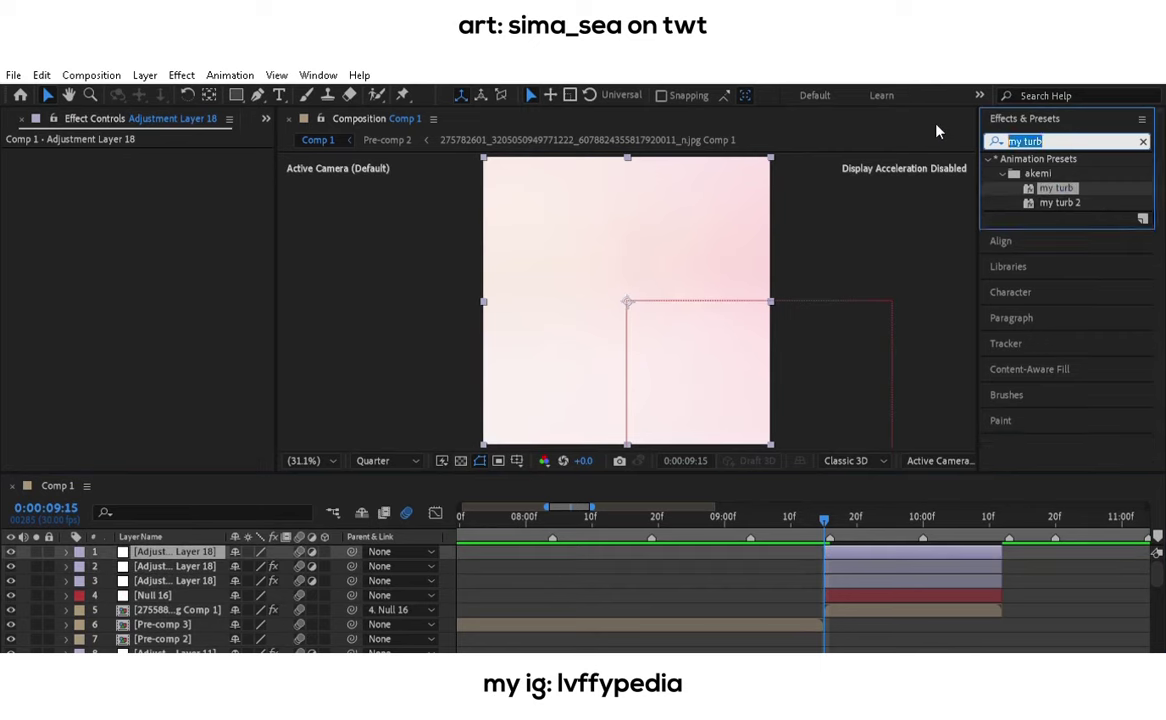
type("my zo")
double_click(1074, 202)
Preview the transition and the null's scale curve, then add reigen.mp4 after the artwork section.
key("u")
key("space")
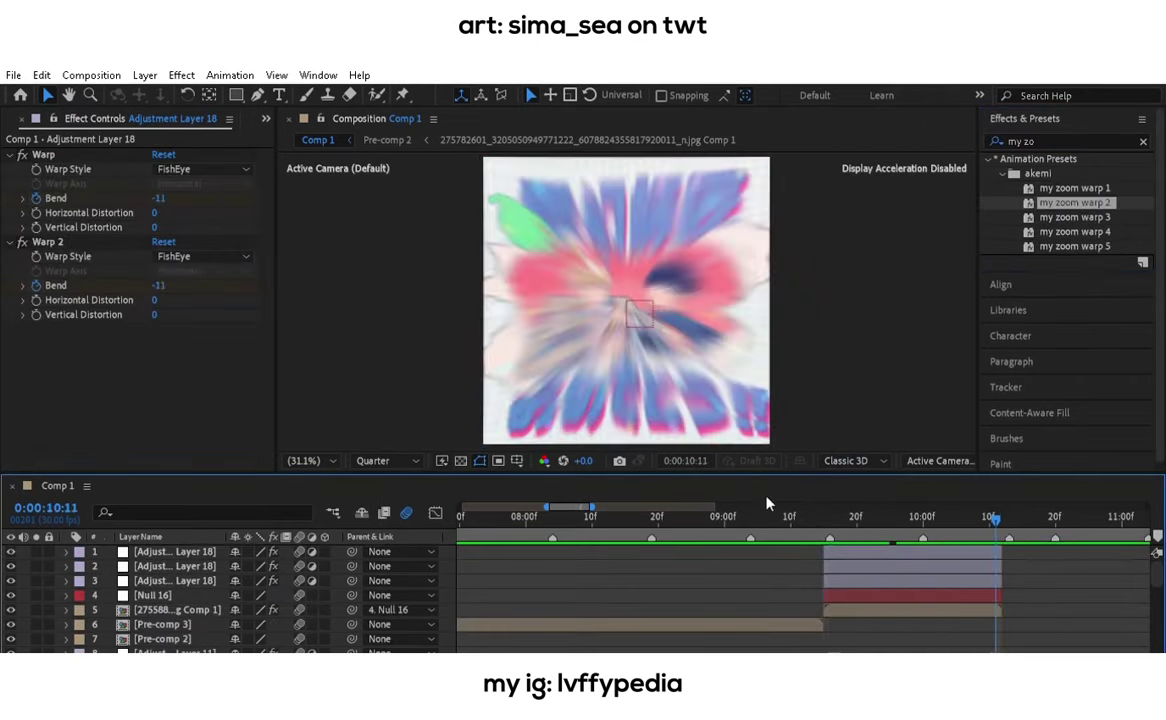
left_click(762, 516)
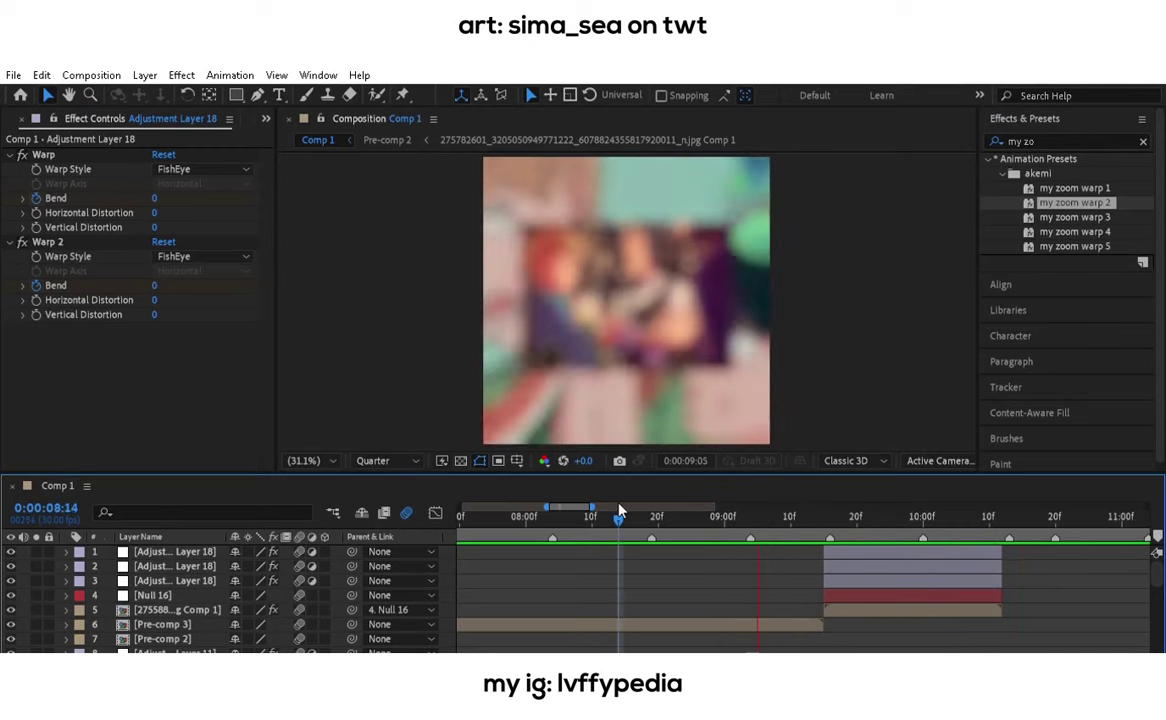
left_click(925, 595)
key("s")
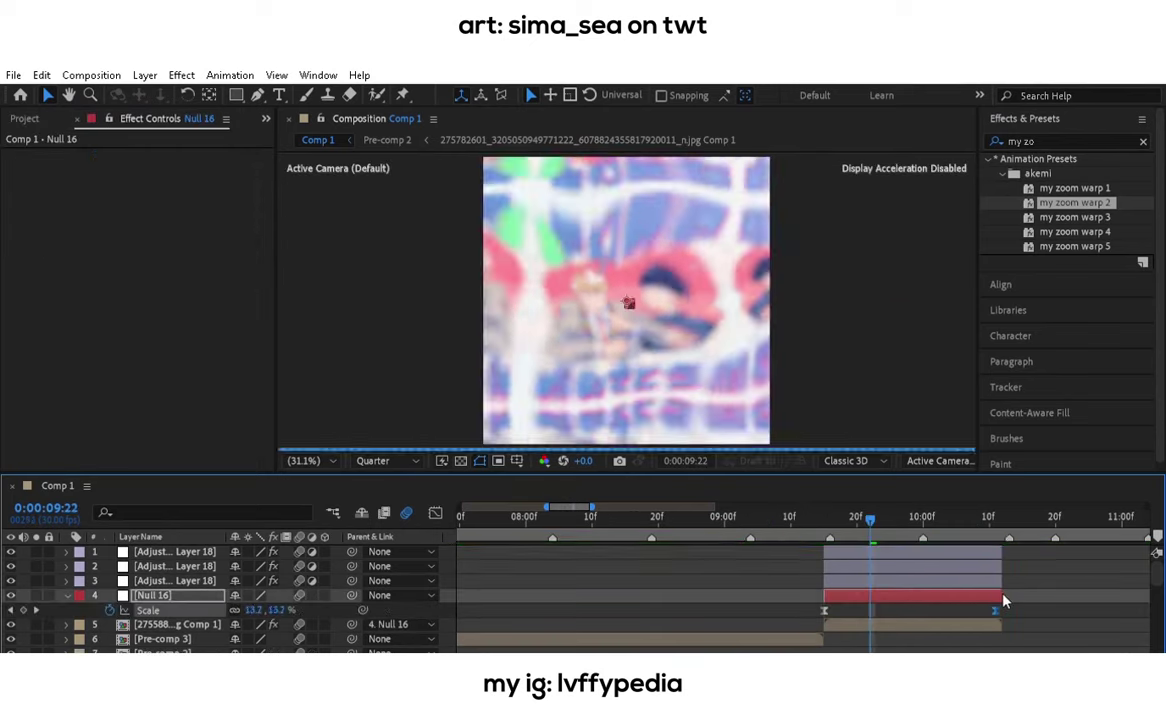
key("shift+F3")
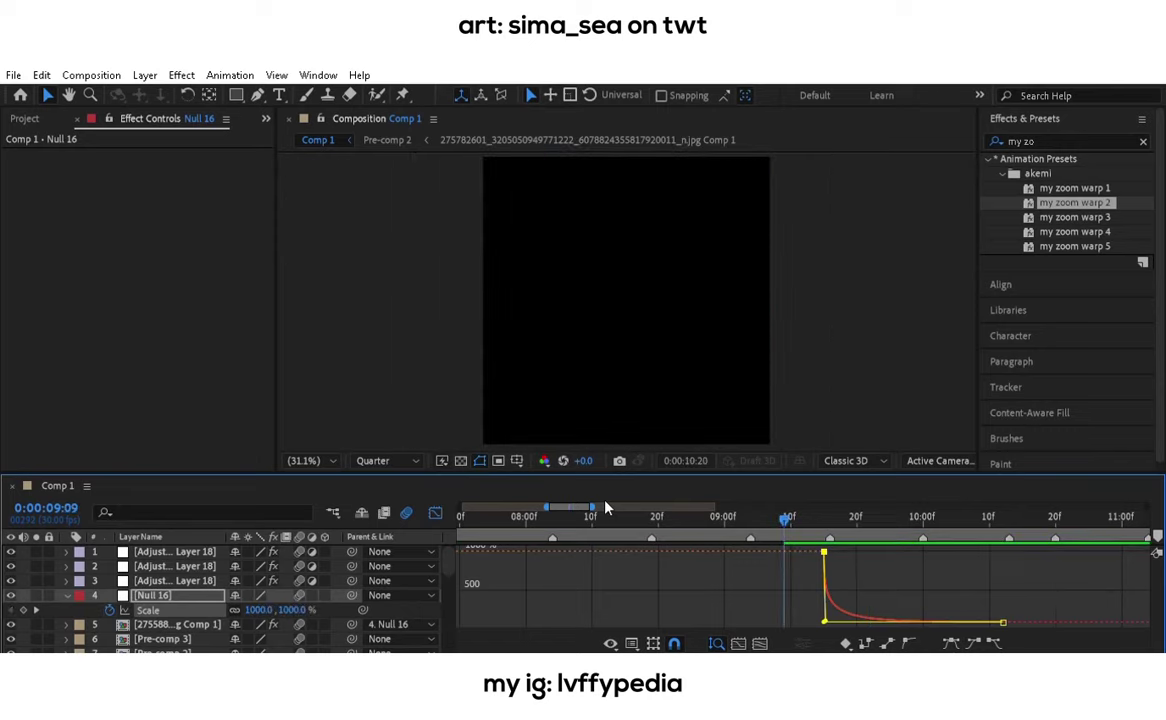
left_click(604, 510)
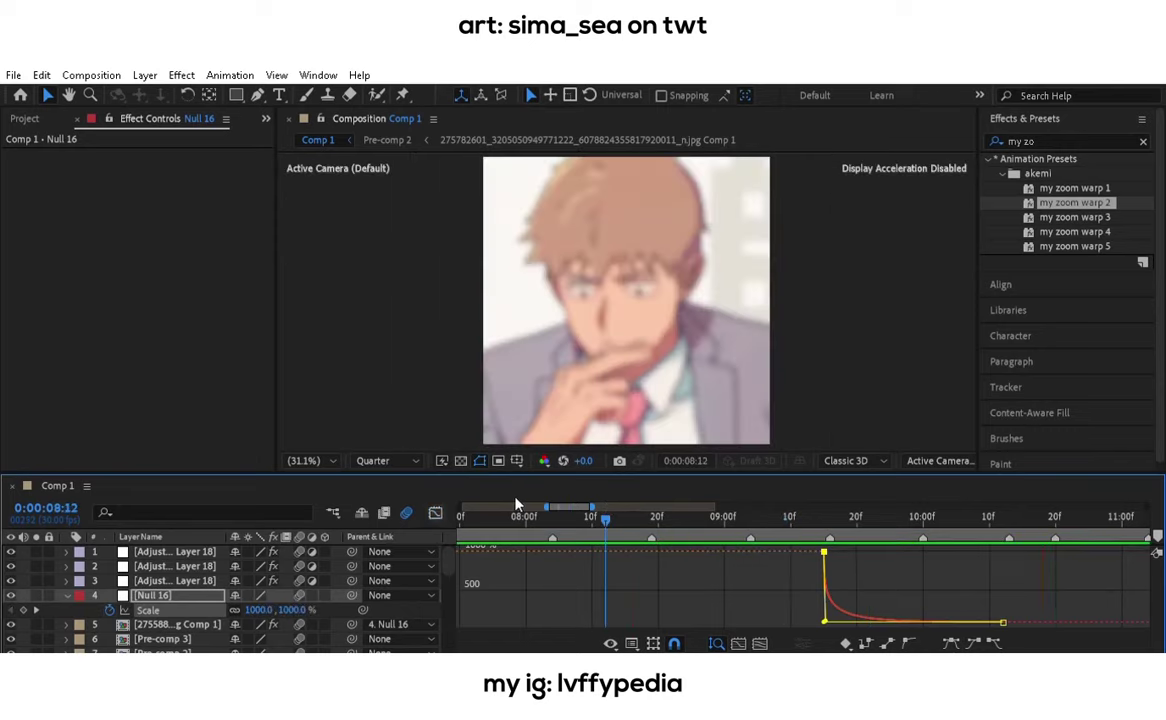
key("shift+F3")
left_click(1107, 575)
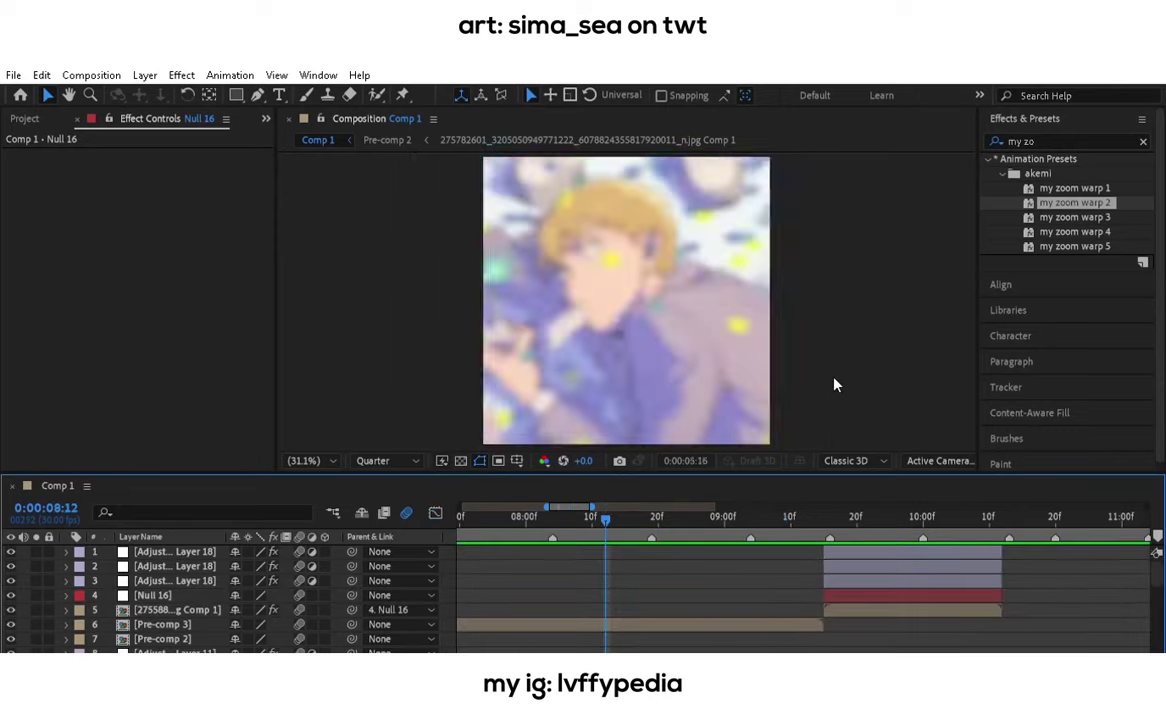
left_click(811, 512)
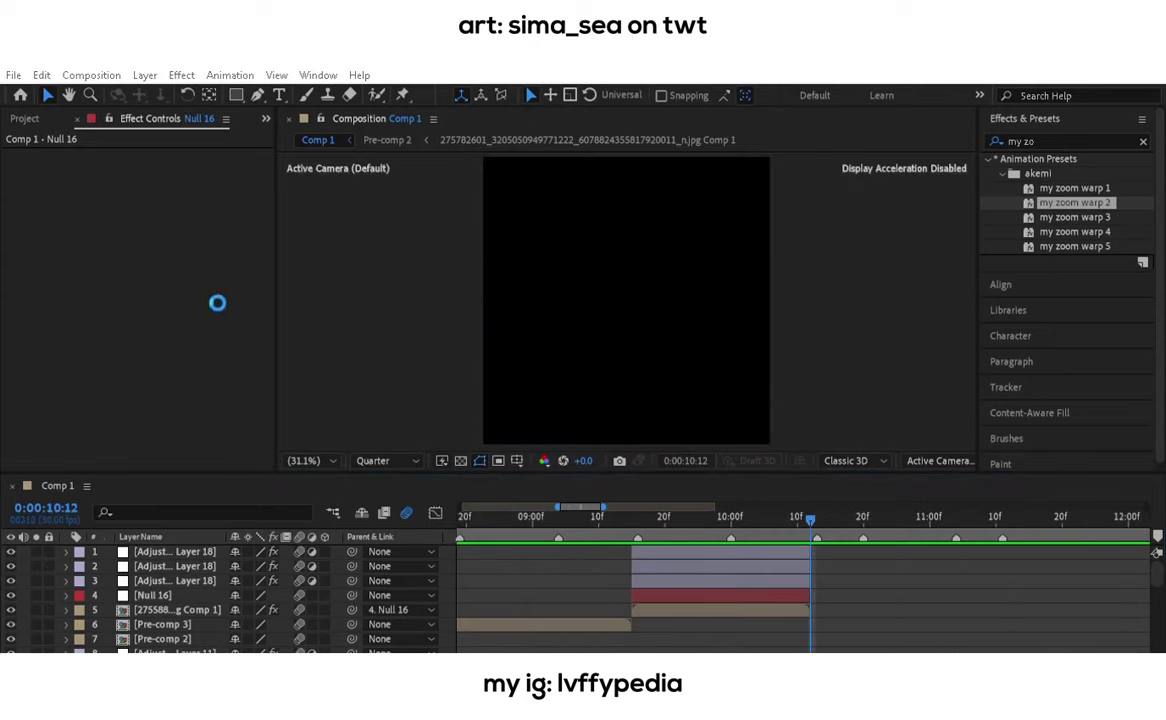
left_click_drag(57, 273, 22, 541)
Shift the reigen.mp4 clip earlier, check its Position, and preview from 10:12.
left_click(1000, 514)
left_click_drag(1003, 551, 907, 543)
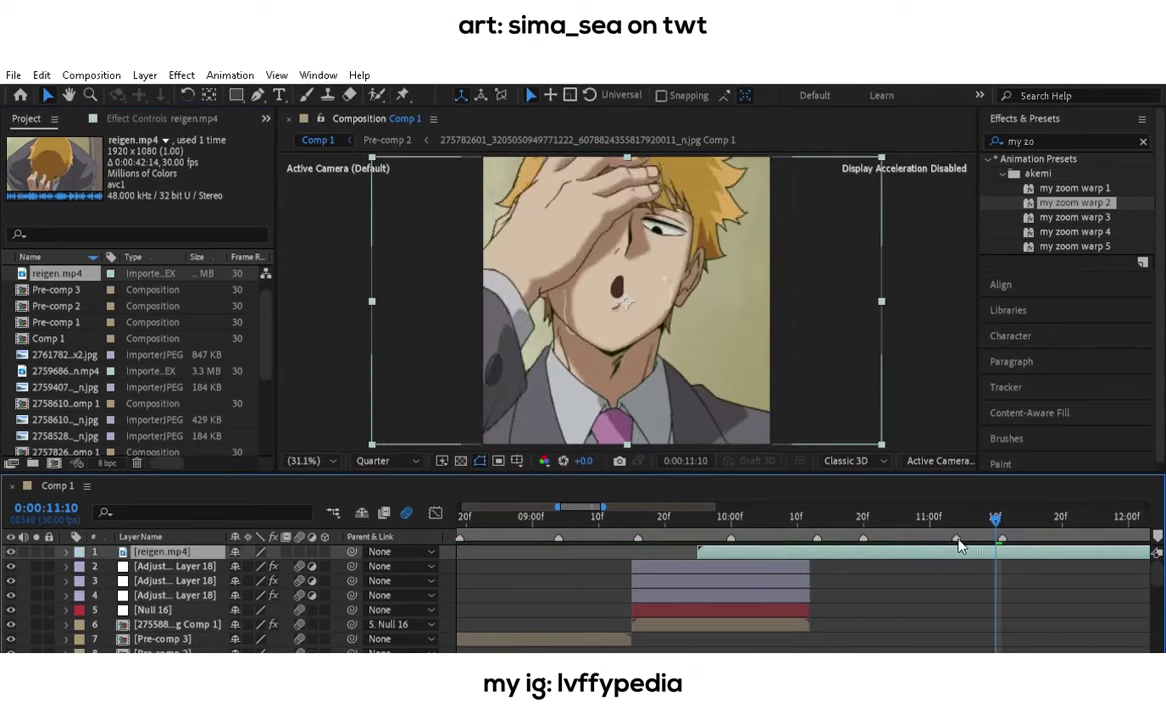
key("space")
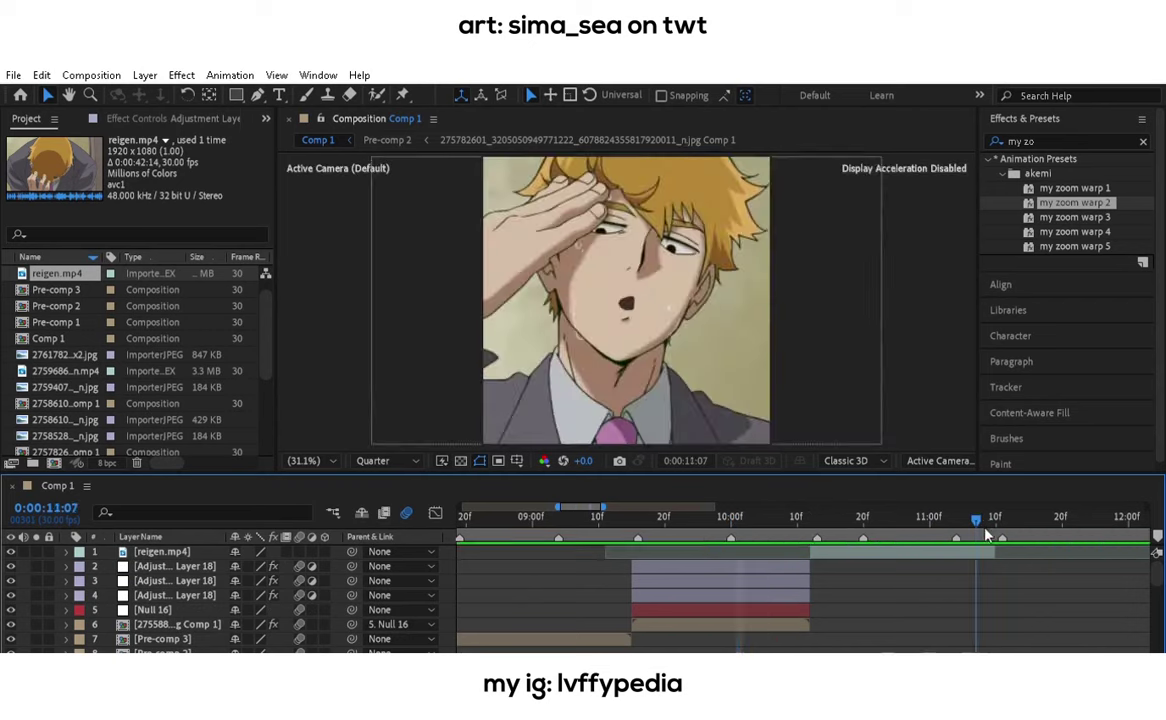
left_click(843, 548)
key("p")
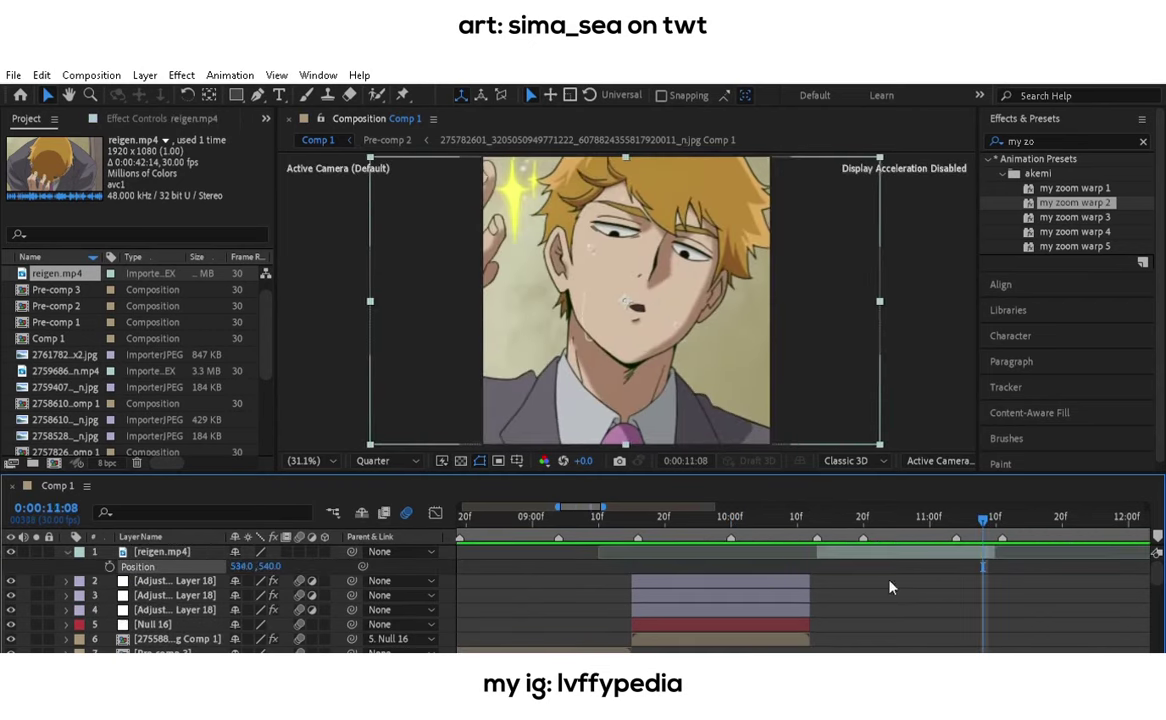
left_click(853, 588)
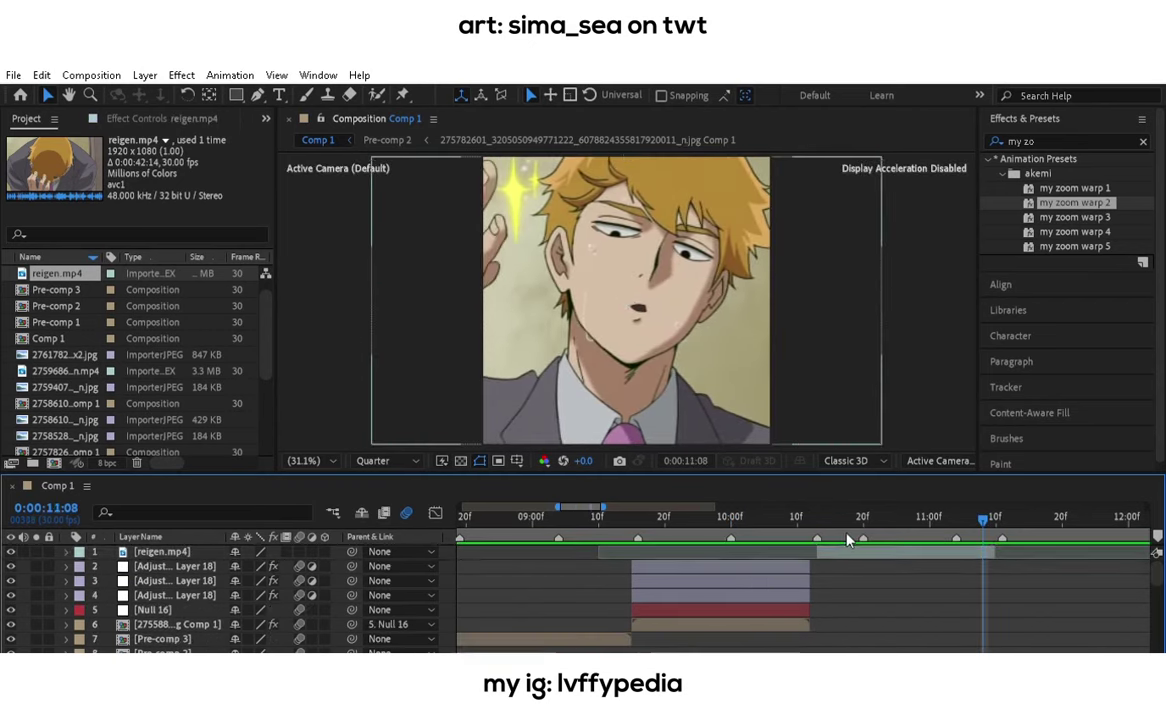
left_click(847, 540)
key("space")
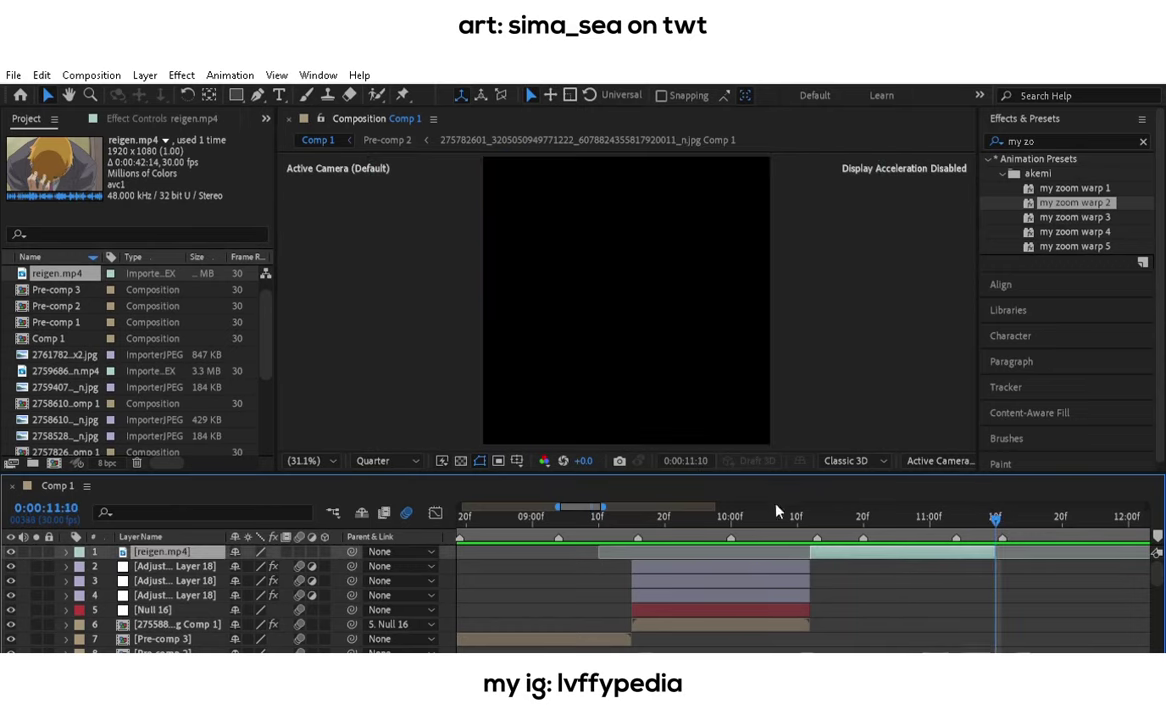
left_click(811, 516)
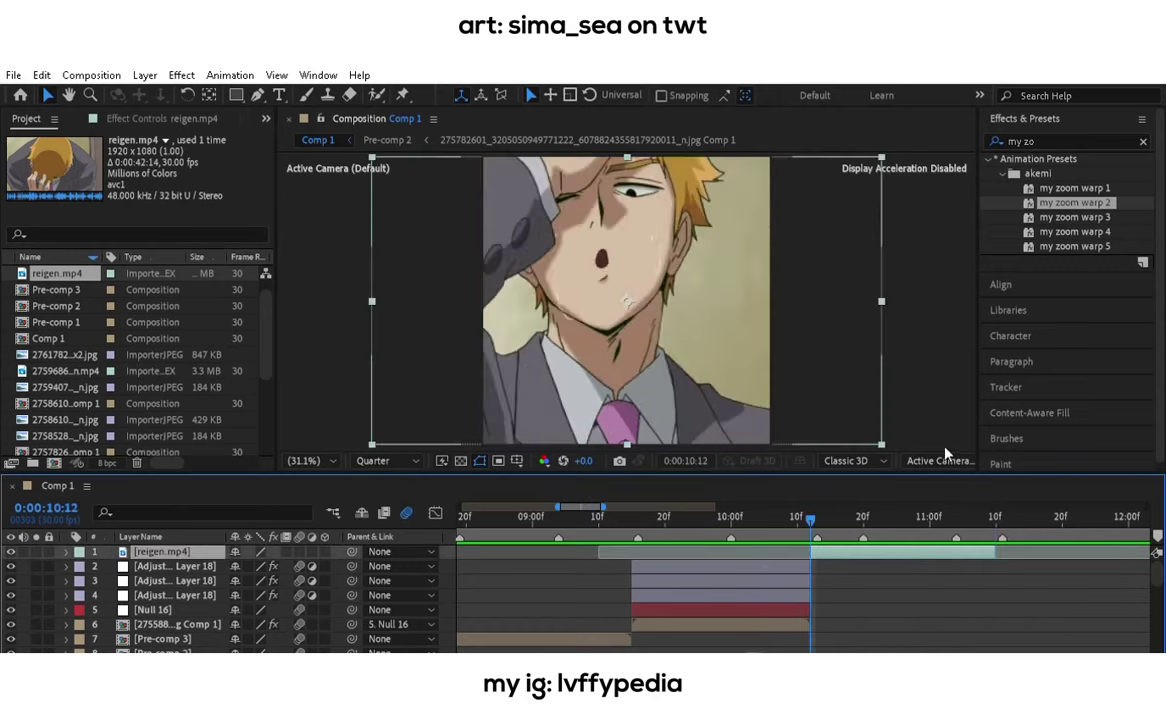
Pre-compose the reigen.mp4 clip and add a chain of null layers above it.
key("ctrl+shift+c")
key("Return")
key("ctrl+alt+shift+y")
key("ctrl+d")
key("ctrl+d")
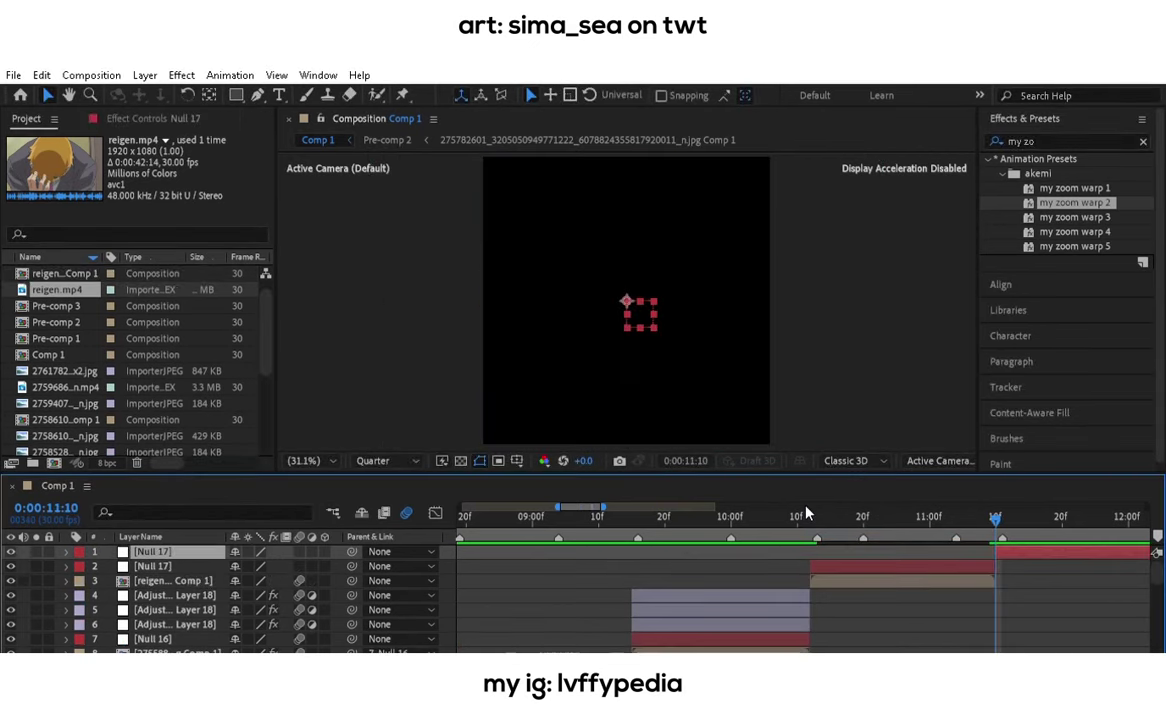
left_click(505, 595)
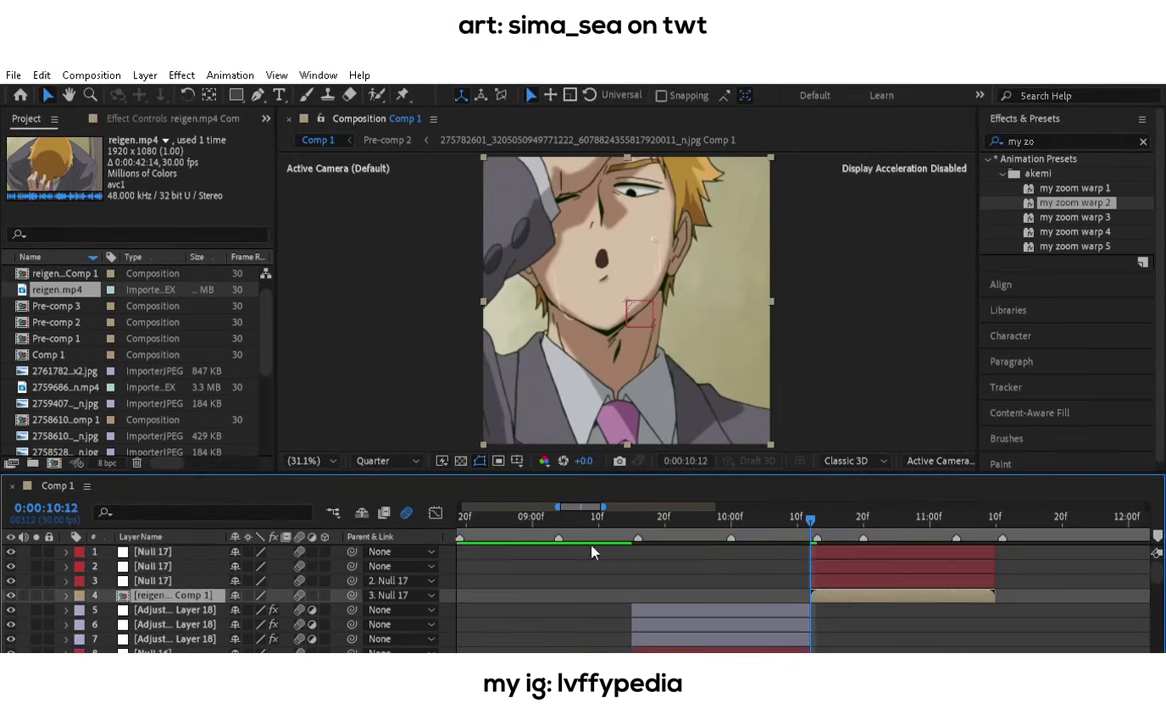
scroll(620, 640, "down", 5)
scroll(620, 637, "down", 3)
Check the null's Scale keyframes inside Pre-comp 2, then return to Comp 1.
double_click(914, 590)
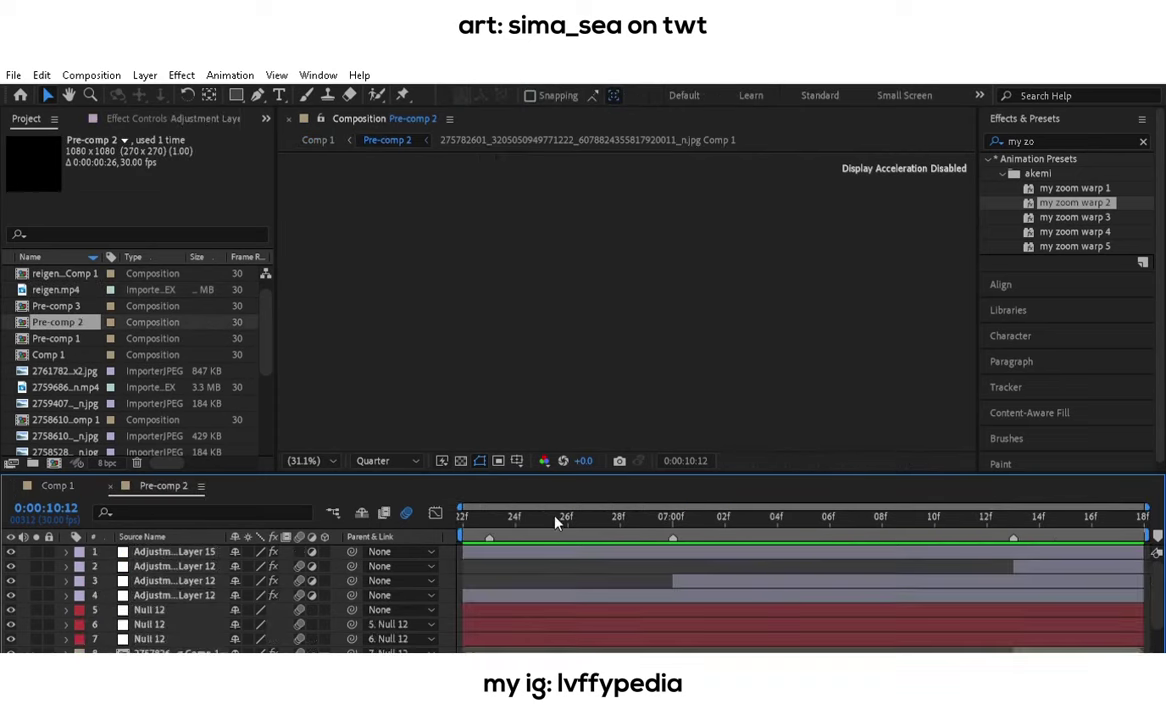
left_click(551, 603)
key("s")
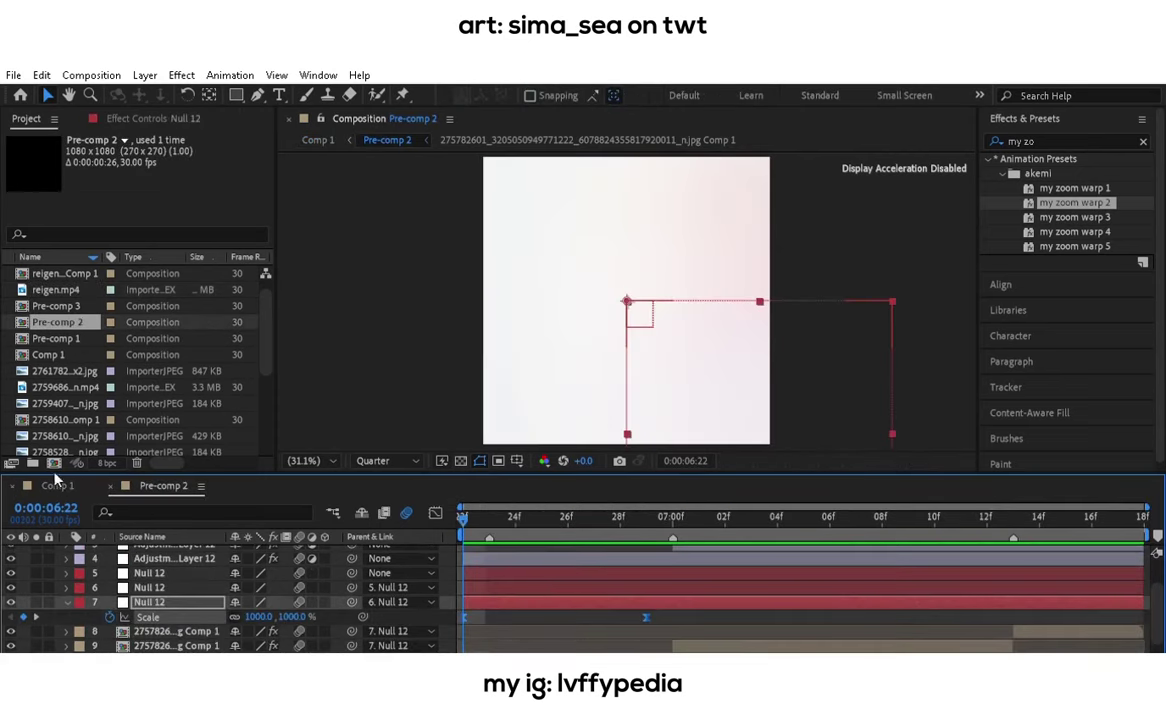
left_click(57, 485)
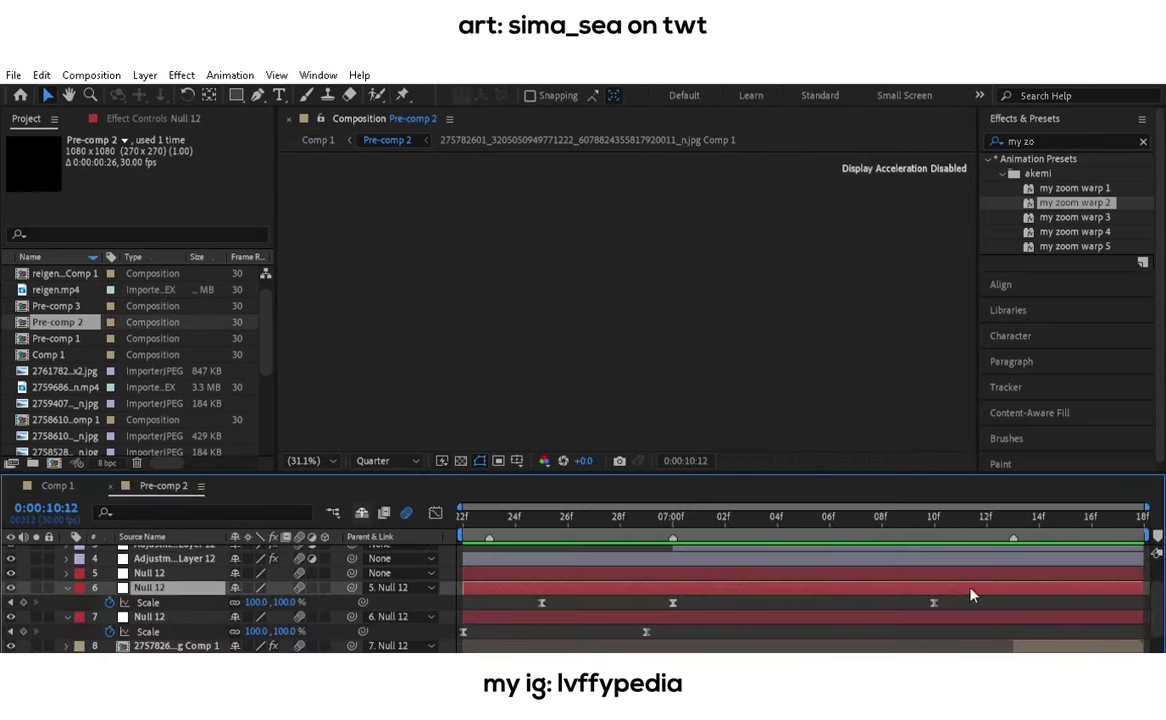
left_click_drag(709, 512, 760, 512)
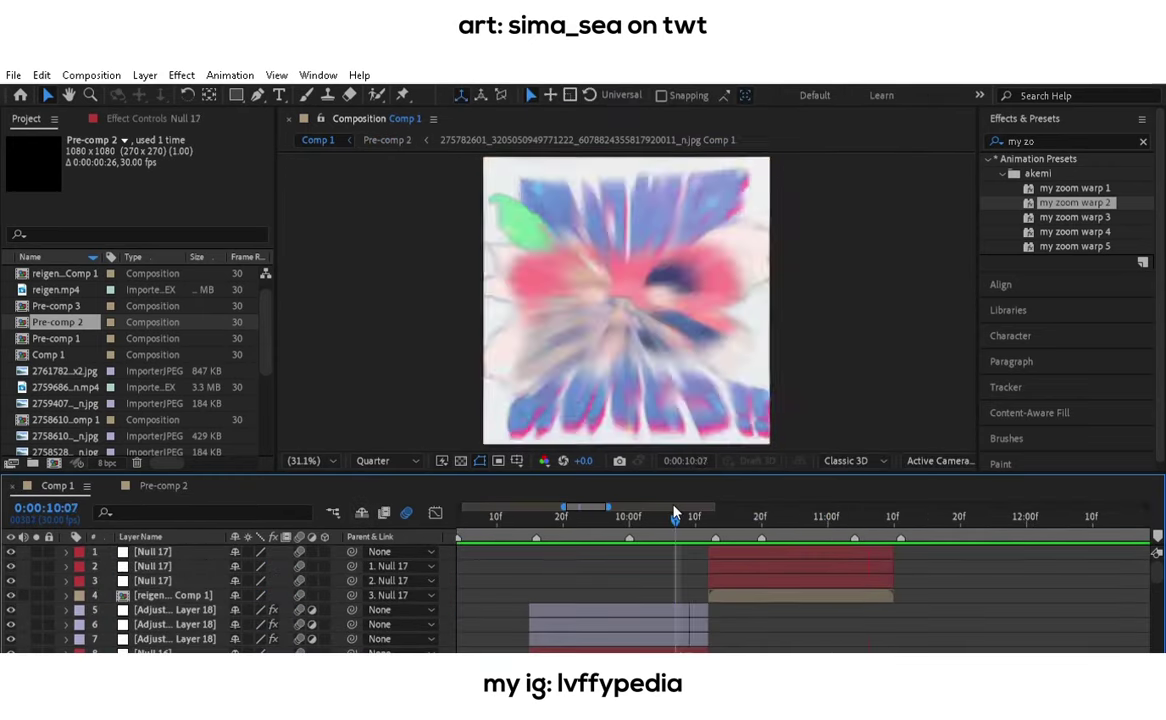
Apply the mt 2 and my expression shake 2 presets to the earliest reigen piece.
left_click(1020, 141)
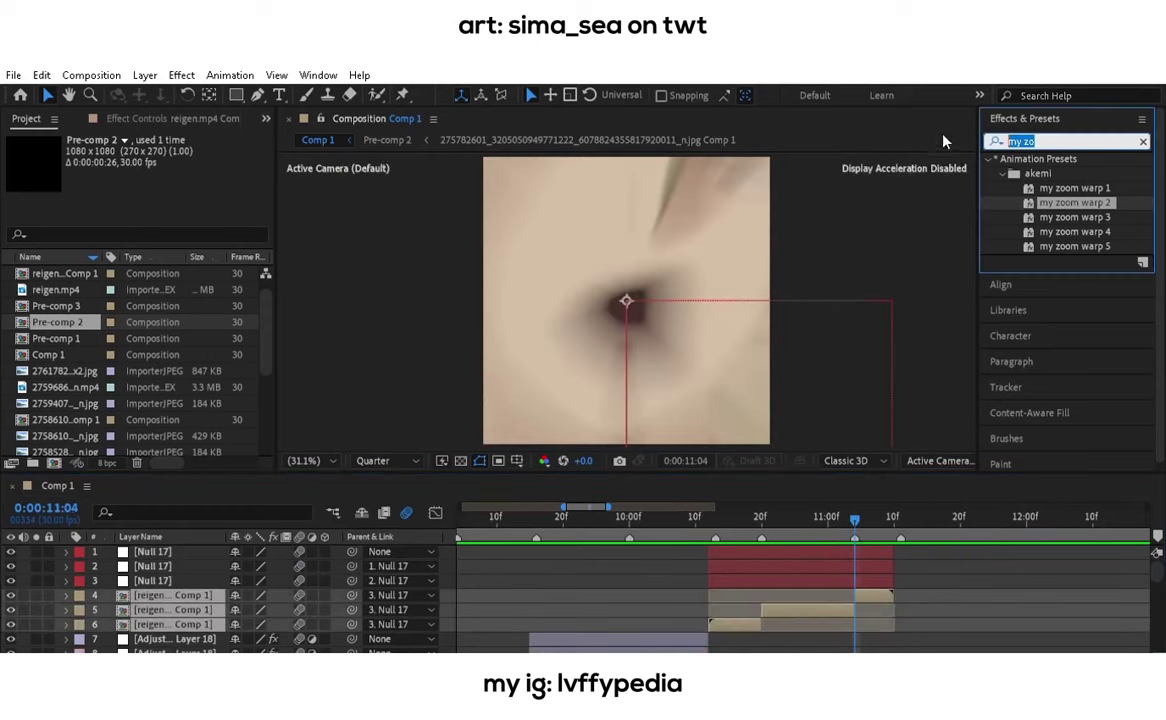
type("mt")
left_click(748, 615)
double_click(1049, 202)
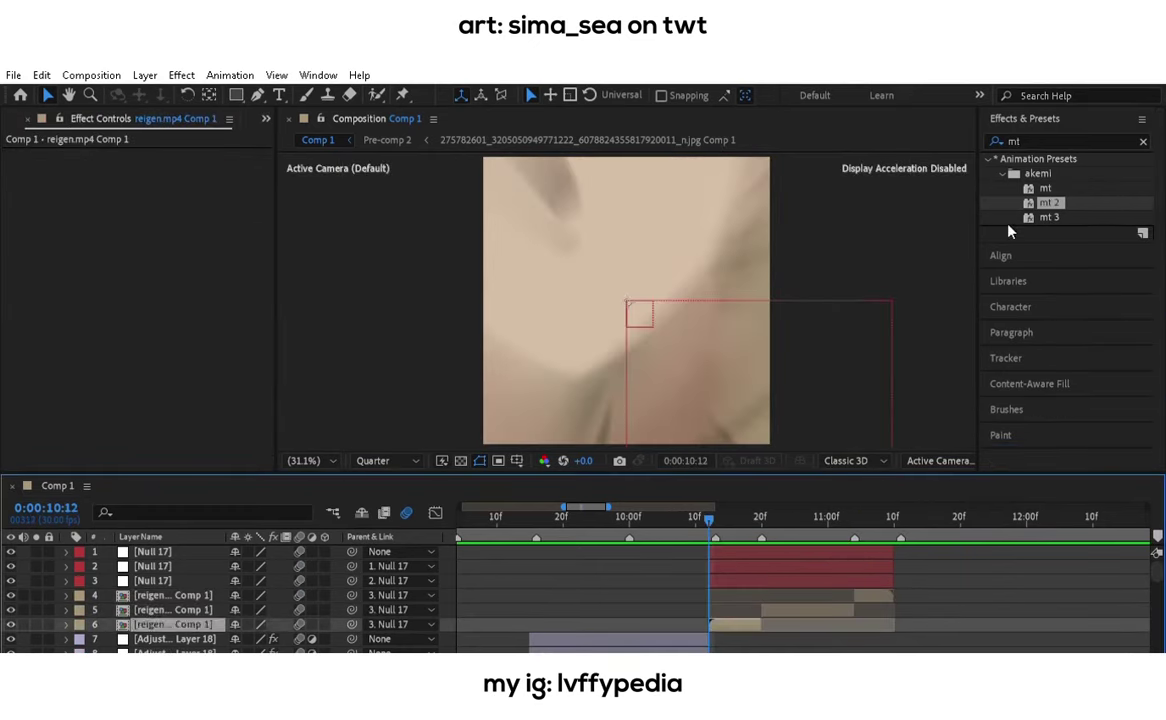
left_click(1143, 141)
type("my e")
left_click_drag(1066, 203, 475, 346)
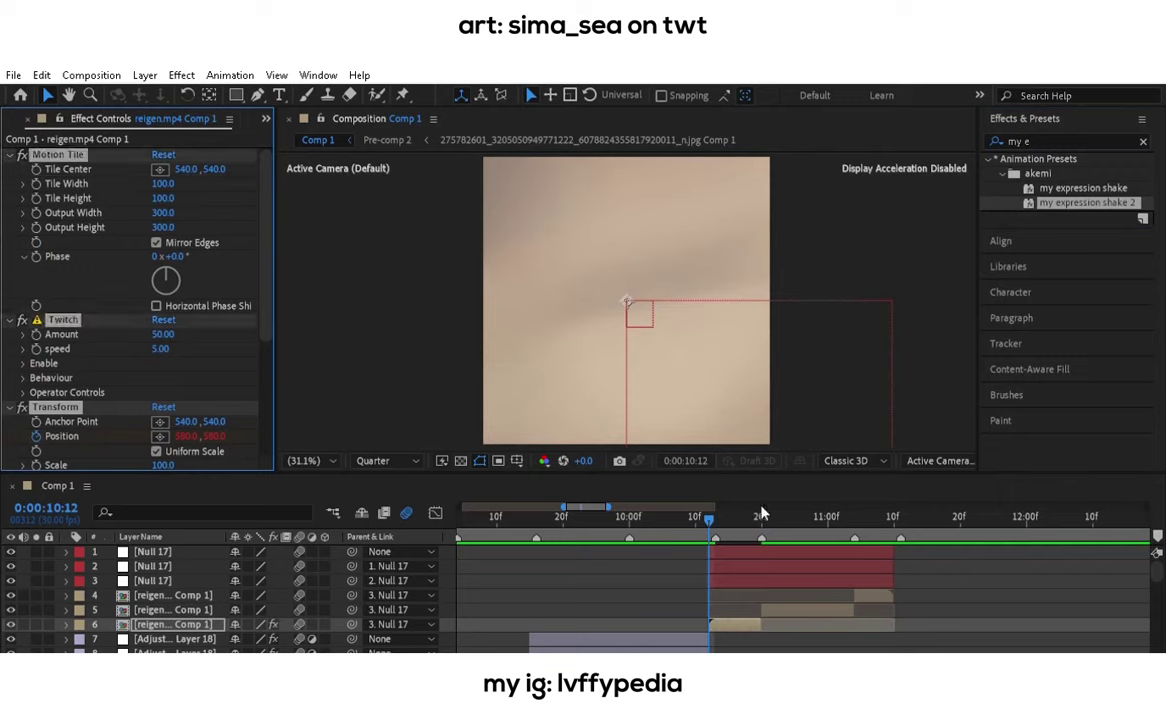
Add adjustment layers with the lvffy blur preset, trimmed to start at 11:00 and 10:20.
key("ctrl+alt+y")
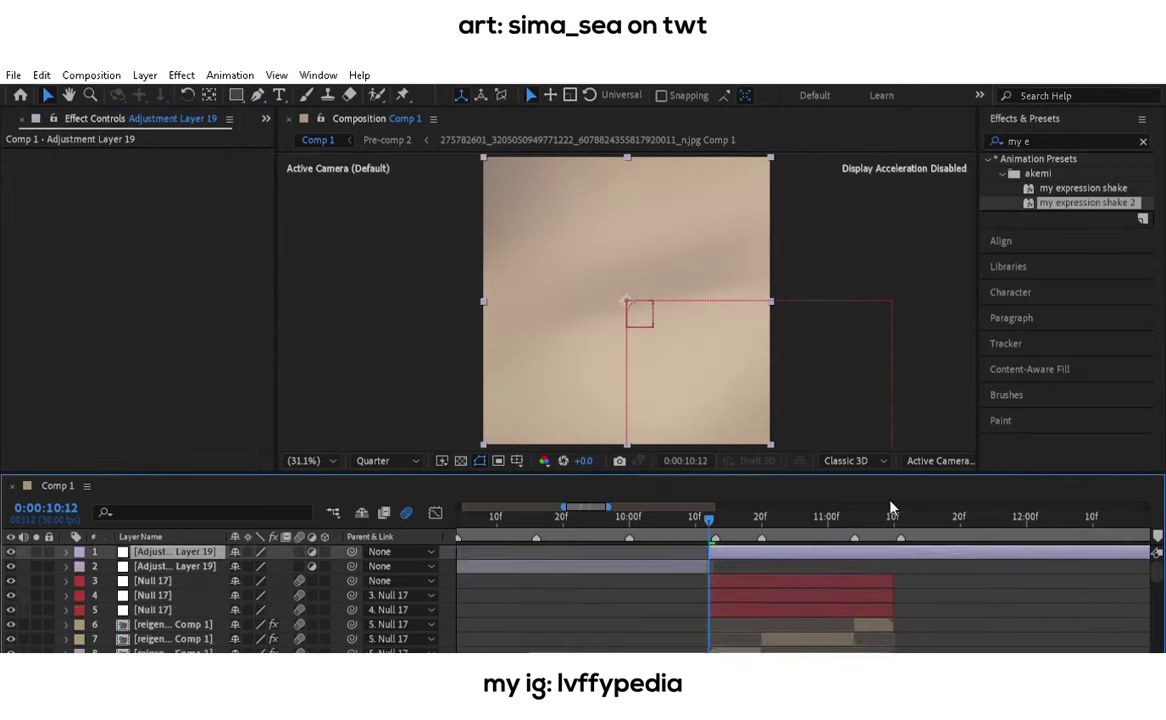
key("ctrl+d")
key("ctrl+a")
type("lvf")
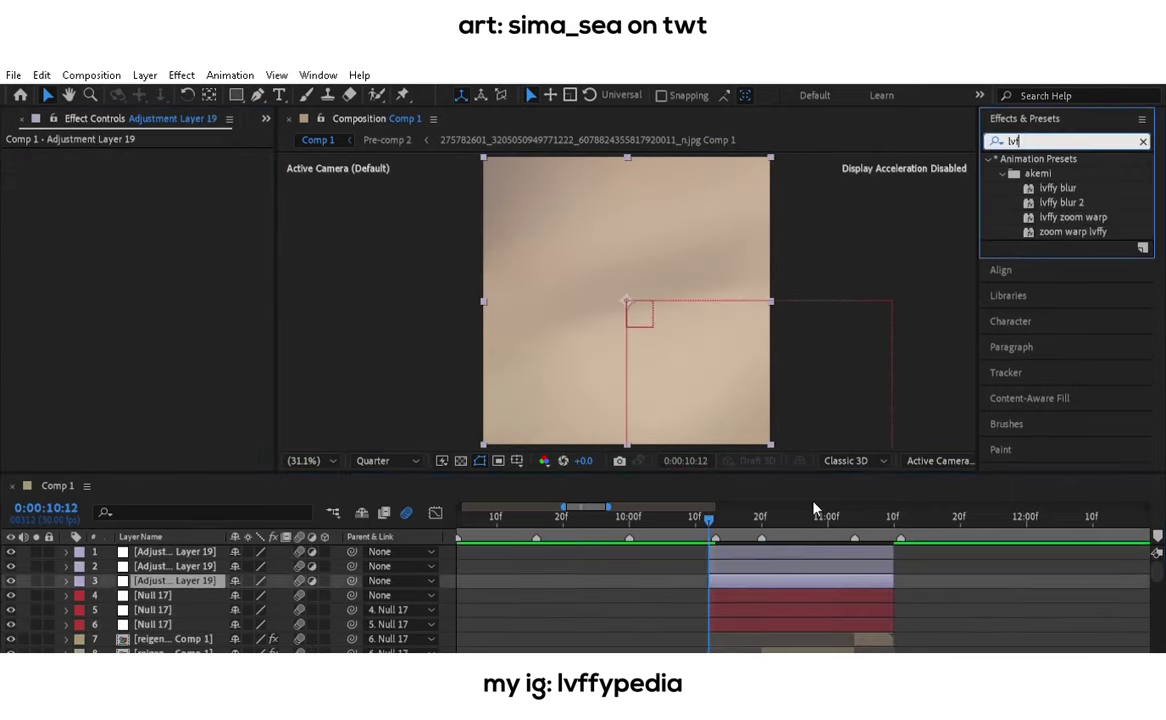
key("Return")
left_click(760, 514)
left_click(855, 516)
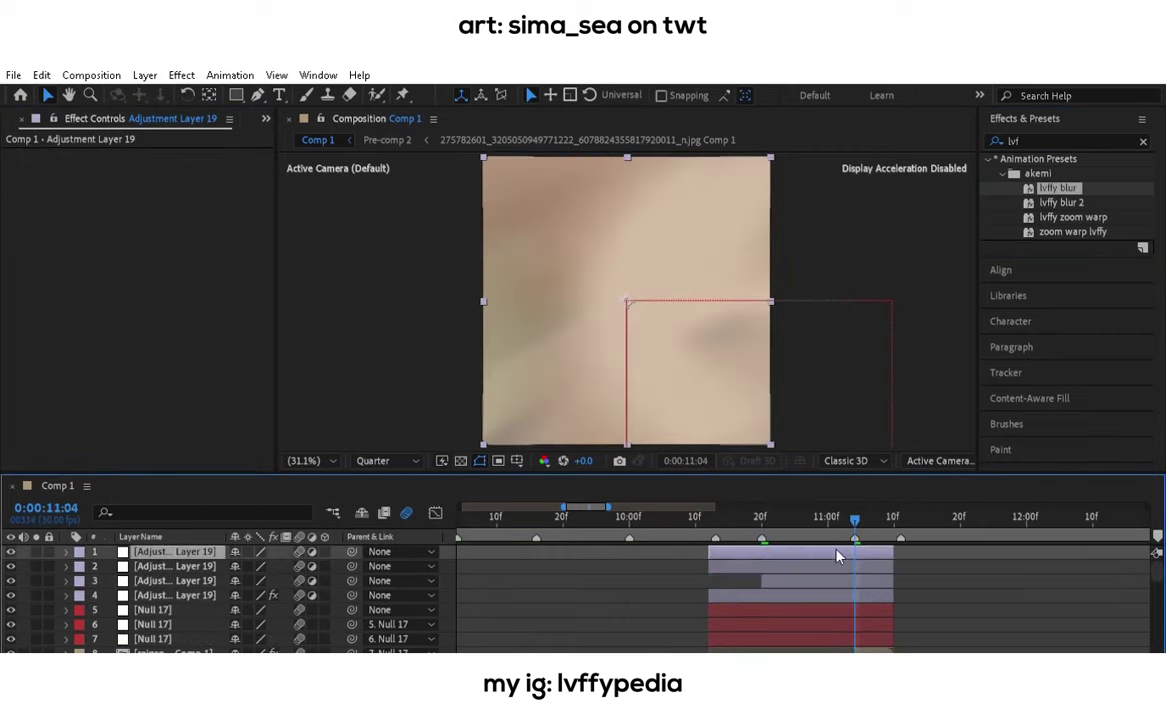
key("alt+bracketleft")
left_click(762, 516)
key("ctrl+d")
key("alt+bracketleft")
Apply the my zoom warp 2 preset to the top adjustment layer at 11:04.
left_click(855, 516)
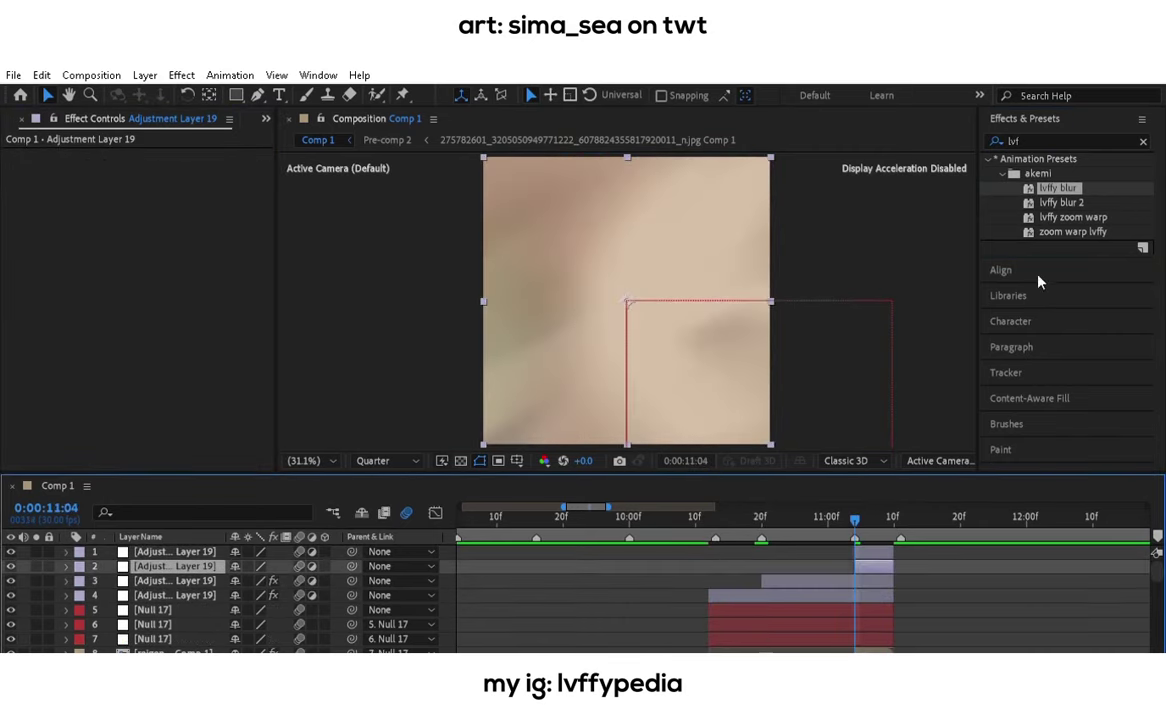
left_click(873, 552)
type("my zo")
double_click(1075, 202)
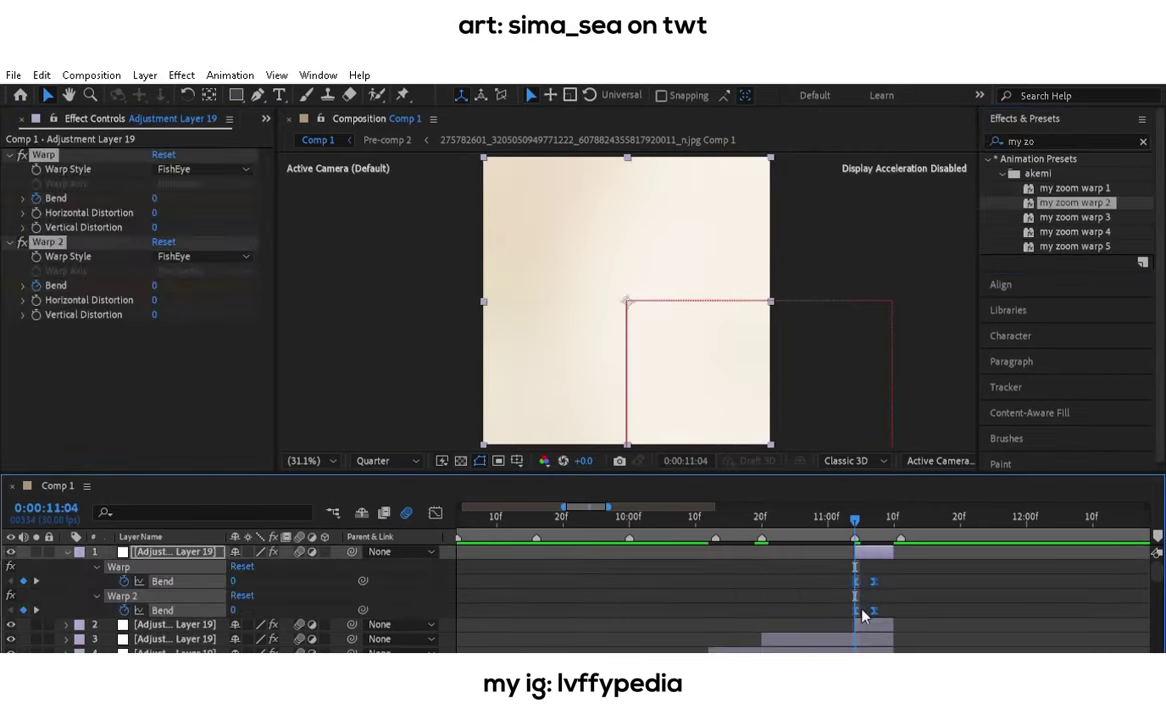
Review the zoom warp transition from 10:06, undoing and redoing the last change to compare.
left_click(672, 509)
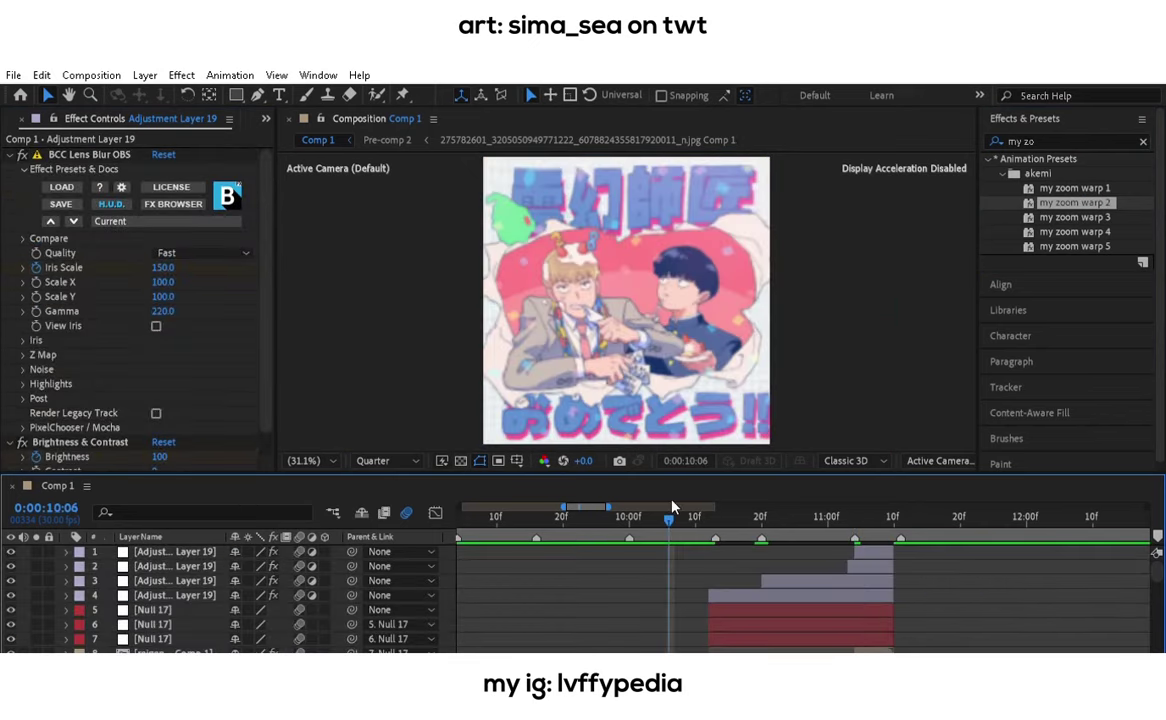
mouse_move(672, 508)
left_mouse_down()
mouse_move(751, 508)
mouse_move(672, 508)
left_mouse_up()
key("ctrl+z")
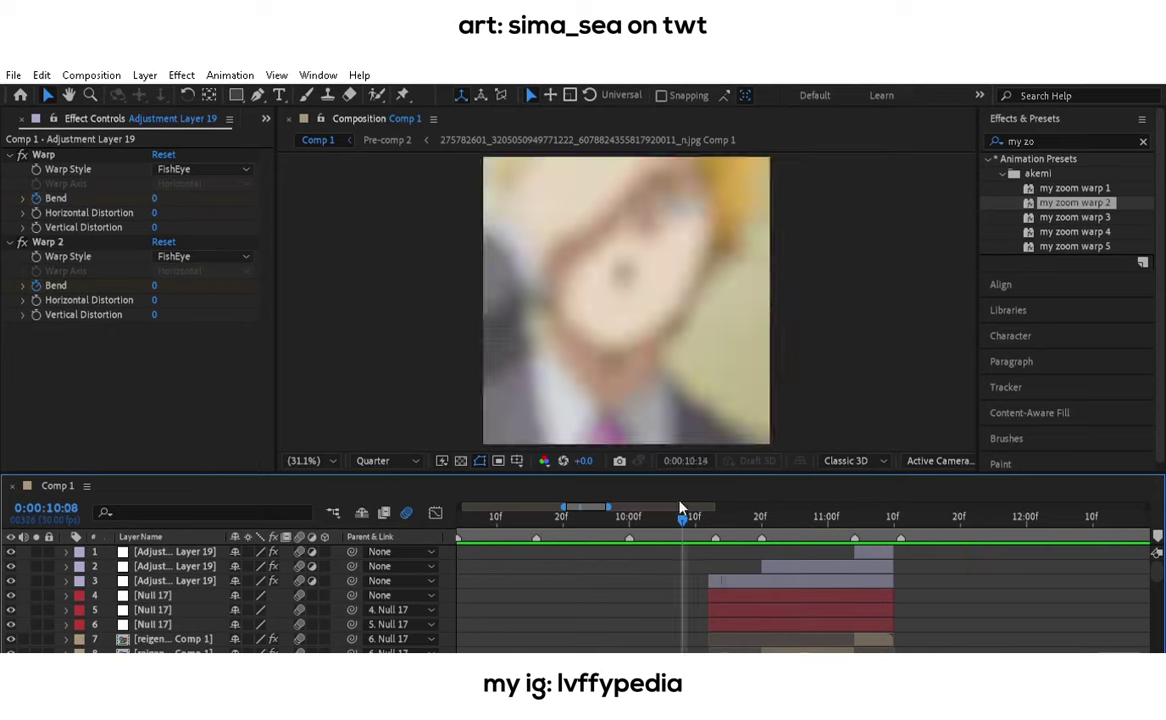
key("ctrl+shift+z")
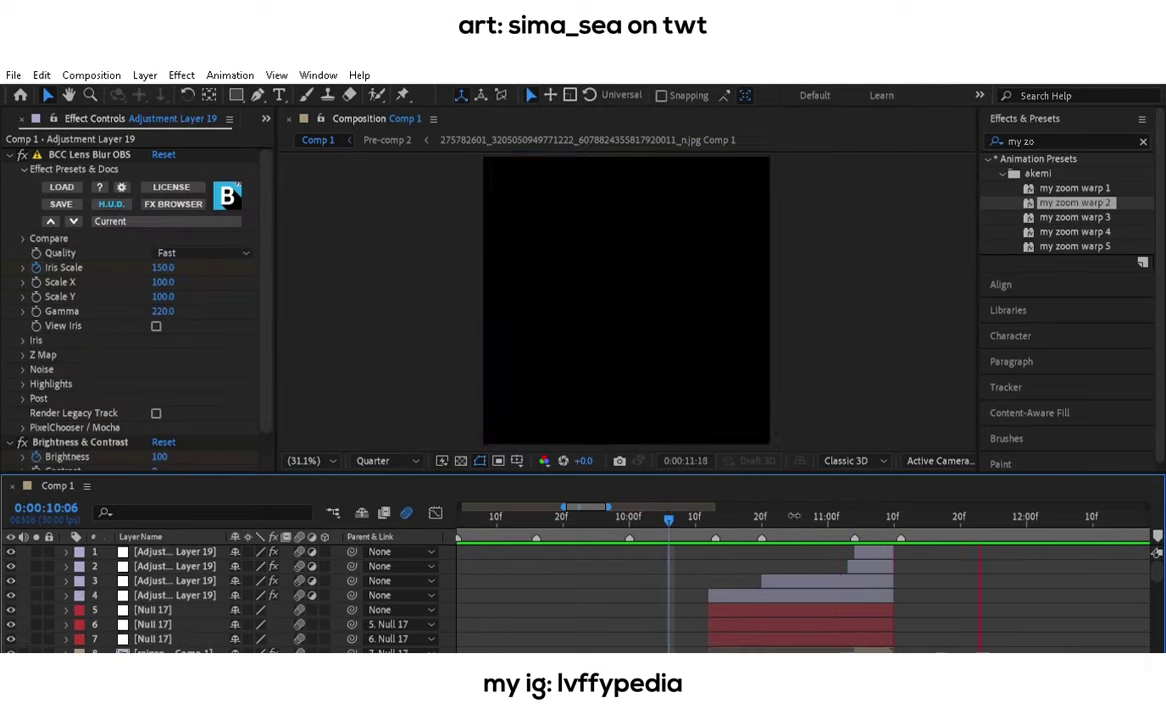
mouse_move(672, 509)
left_mouse_down()
mouse_move(881, 510)
mouse_move(855, 512)
left_mouse_up()
key("ctrl+shift+z")
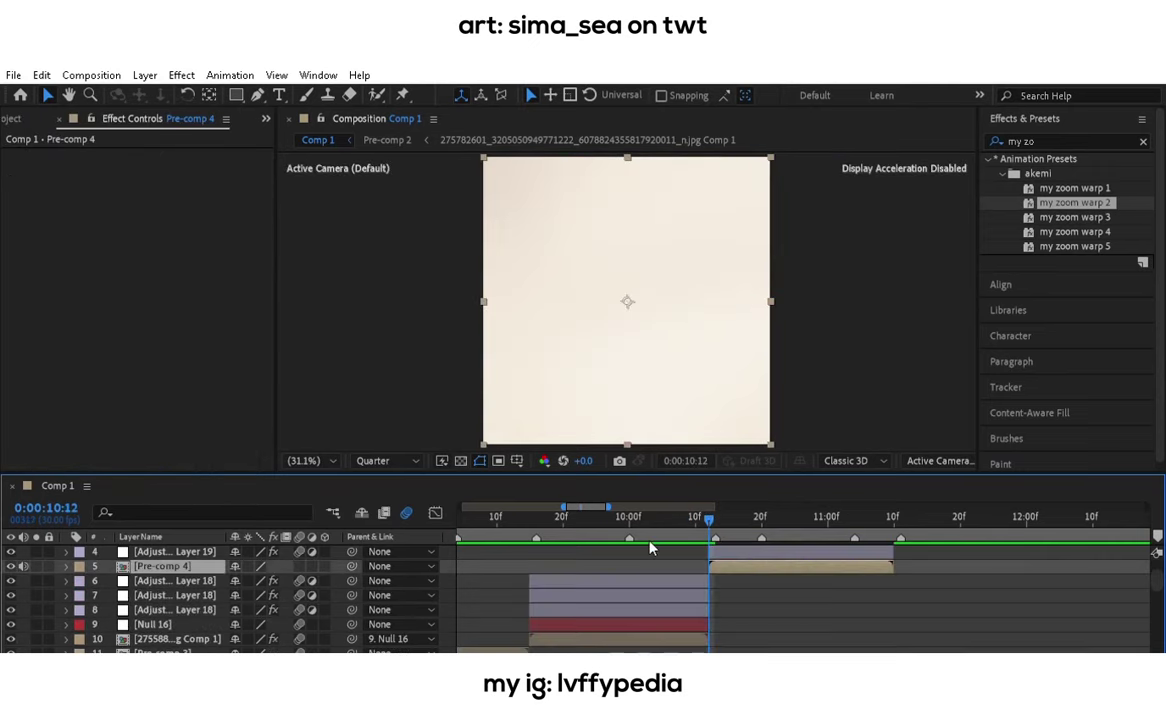
Apply the my bcc glitch preset to an adjustment layer and preview it from 10:12.
left_click_drag(494, 512, 893, 512)
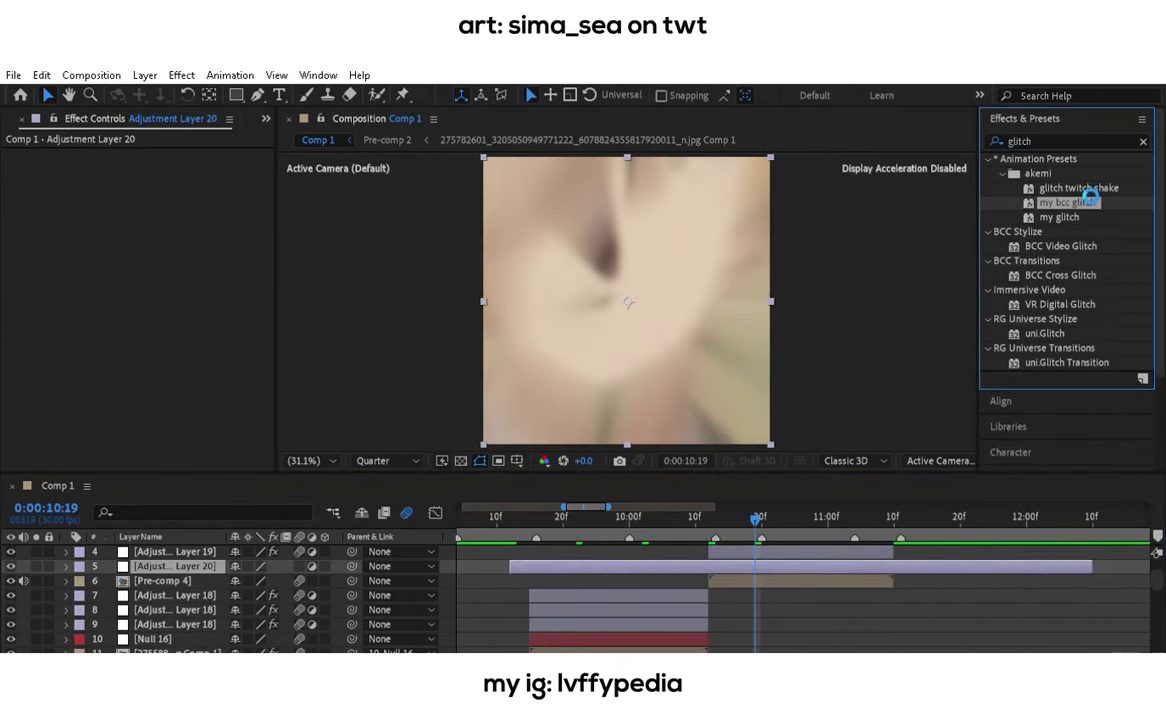
left_click_drag(1090, 198, 185, 317)
scroll(705, 560, "up", 2)
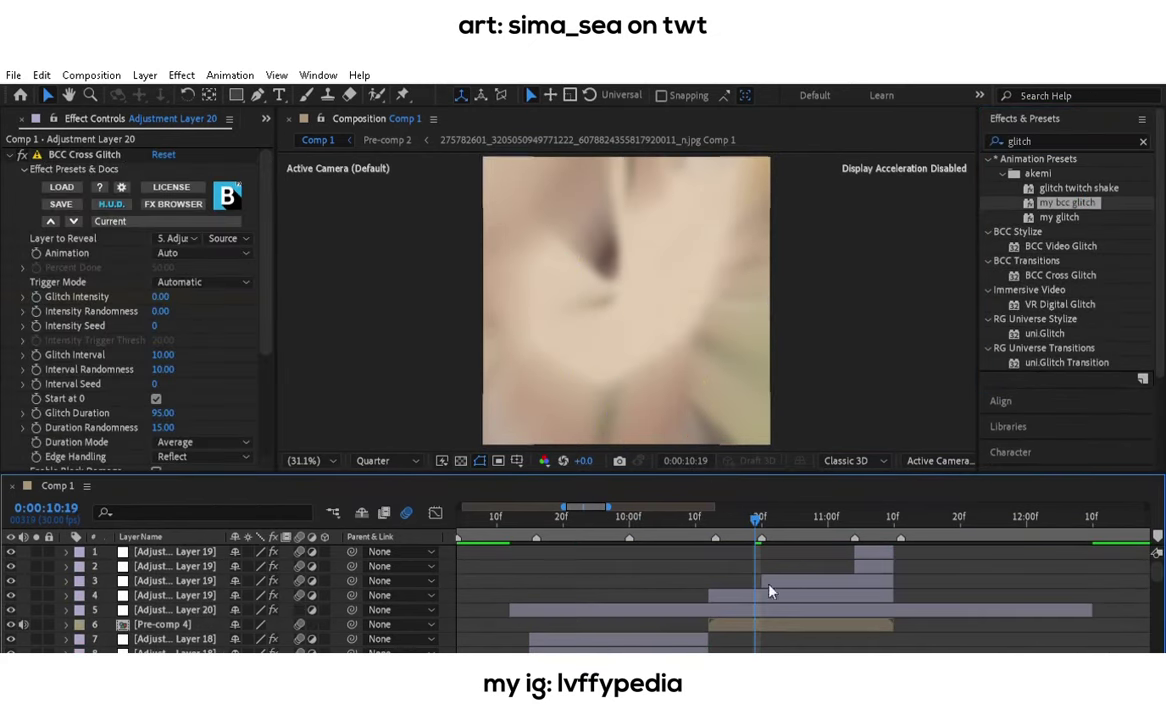
left_click(707, 517)
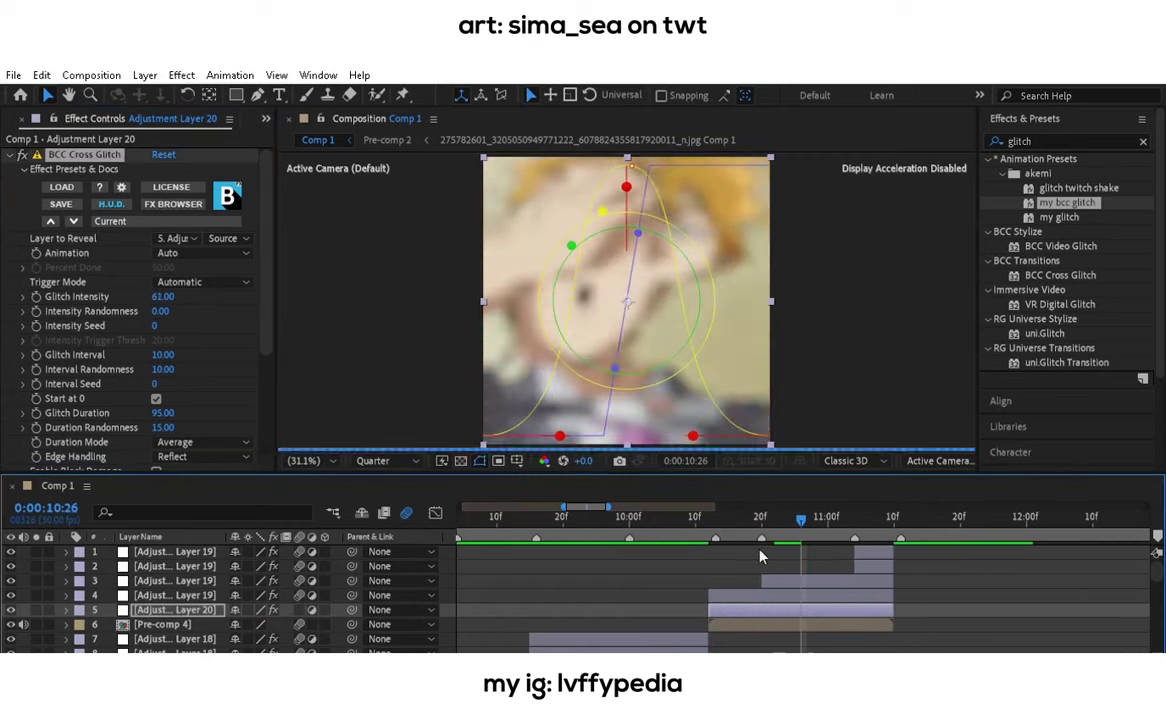
key("ctrl+z")
left_click(710, 512)
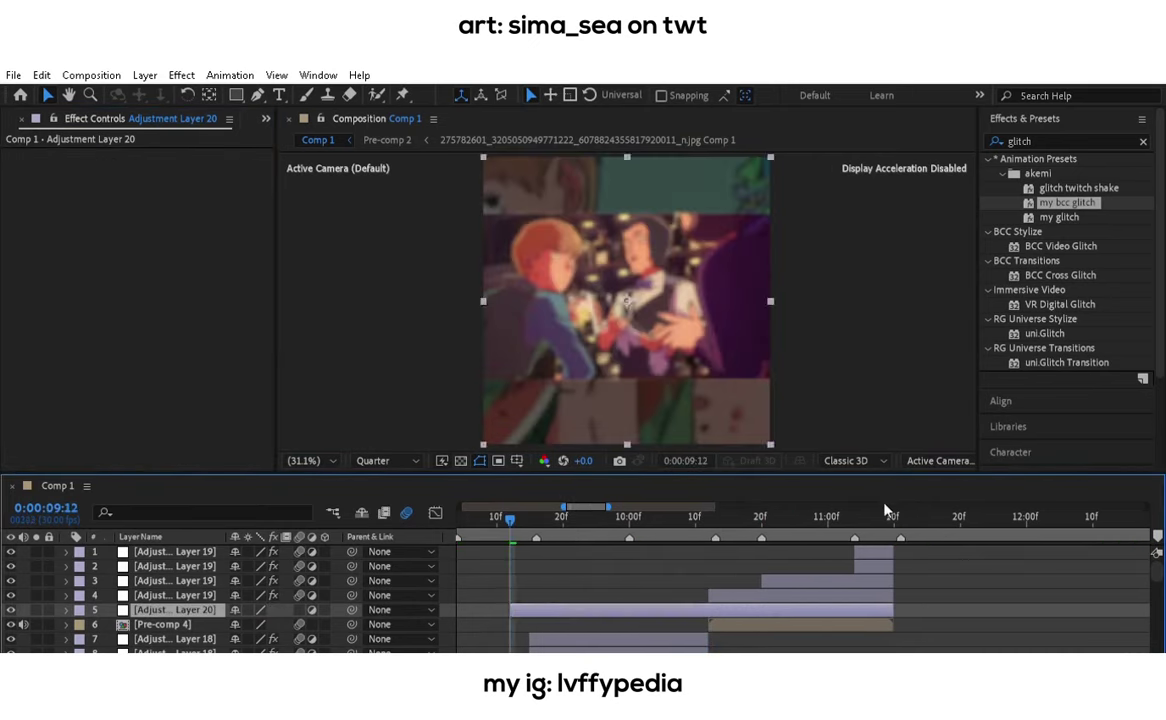
left_click(885, 511)
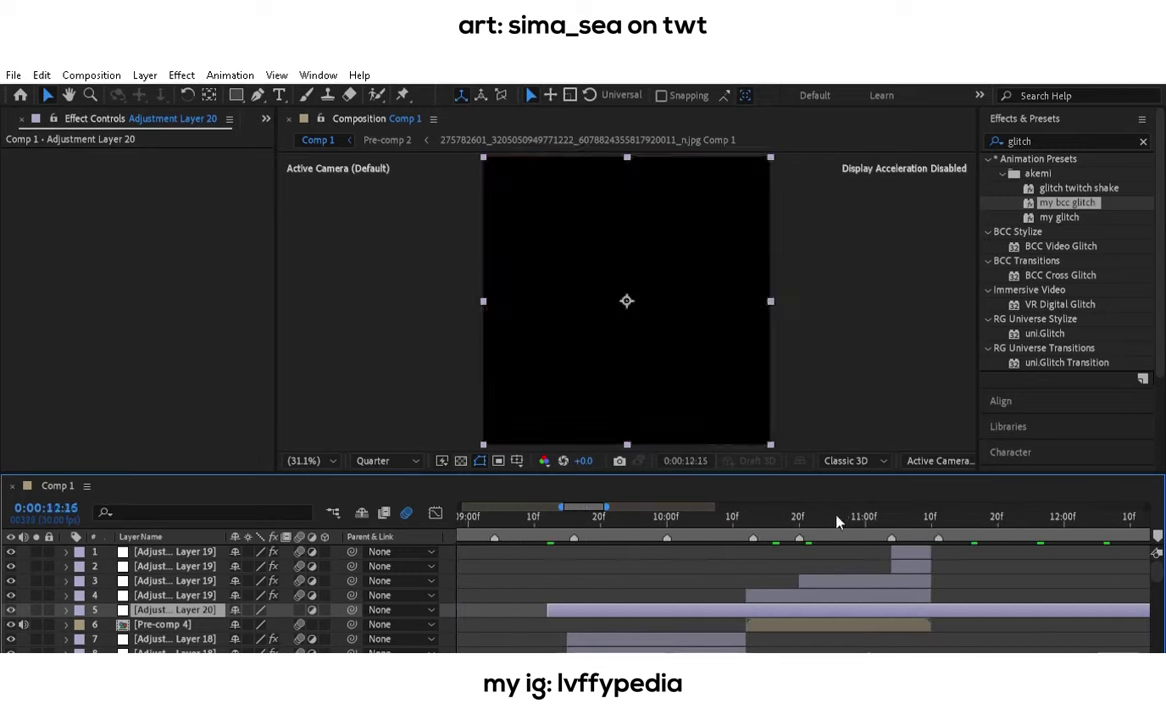
key("space")
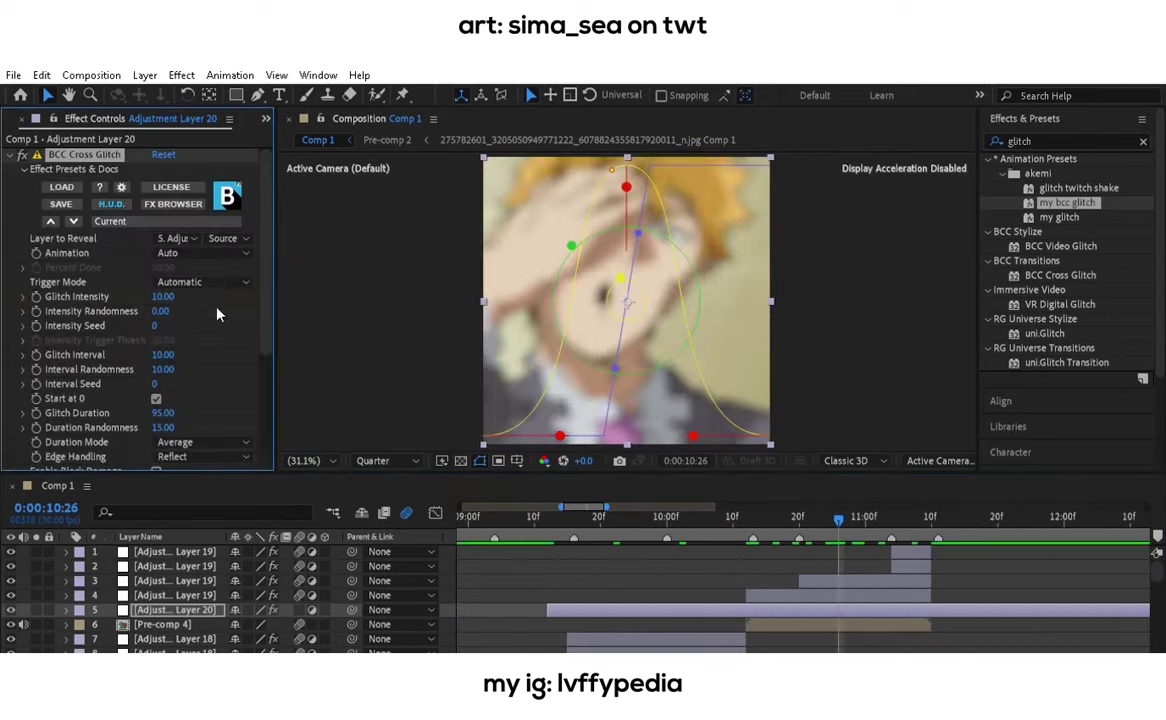
Delete the glitch adjustment layer and apply the glitch twitch shake preset to Pre-comp 4.
scroll(190, 317, "down", 1)
scroll(244, 372, "down", 2)
scroll(244, 372, "down", 2)
key("Page_Up")
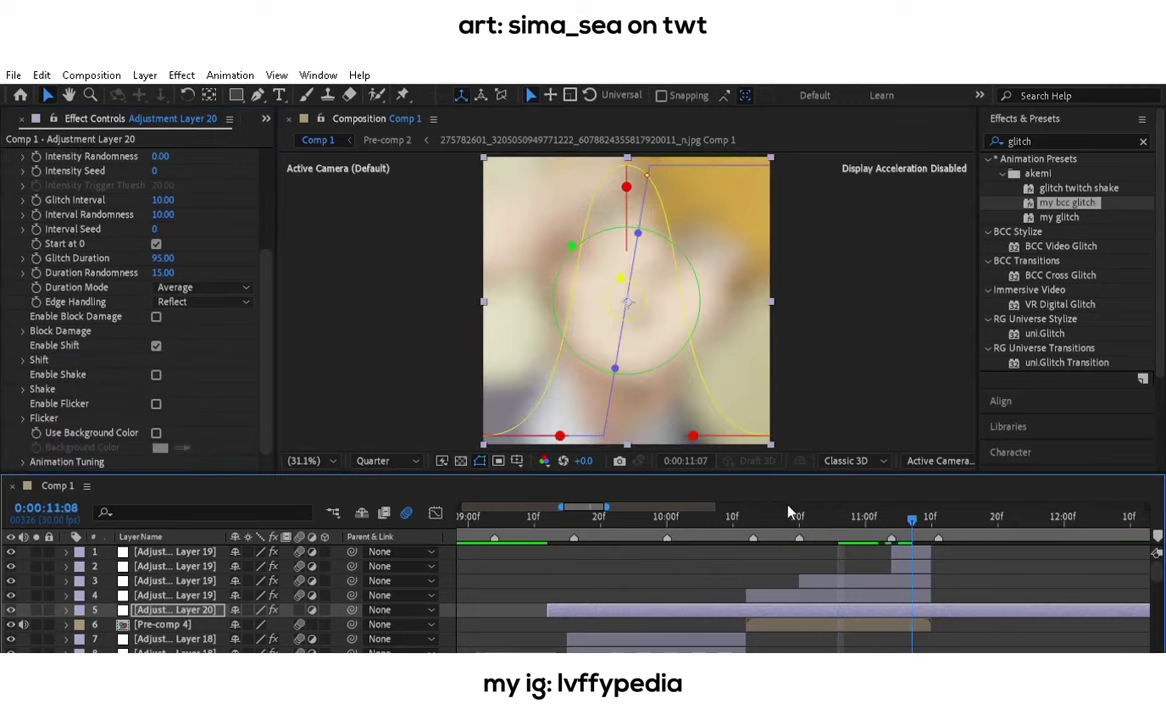
key("Page_Up")
key("Page_Up")
key("Page_Up")
key("Delete")
double_click(1083, 187)
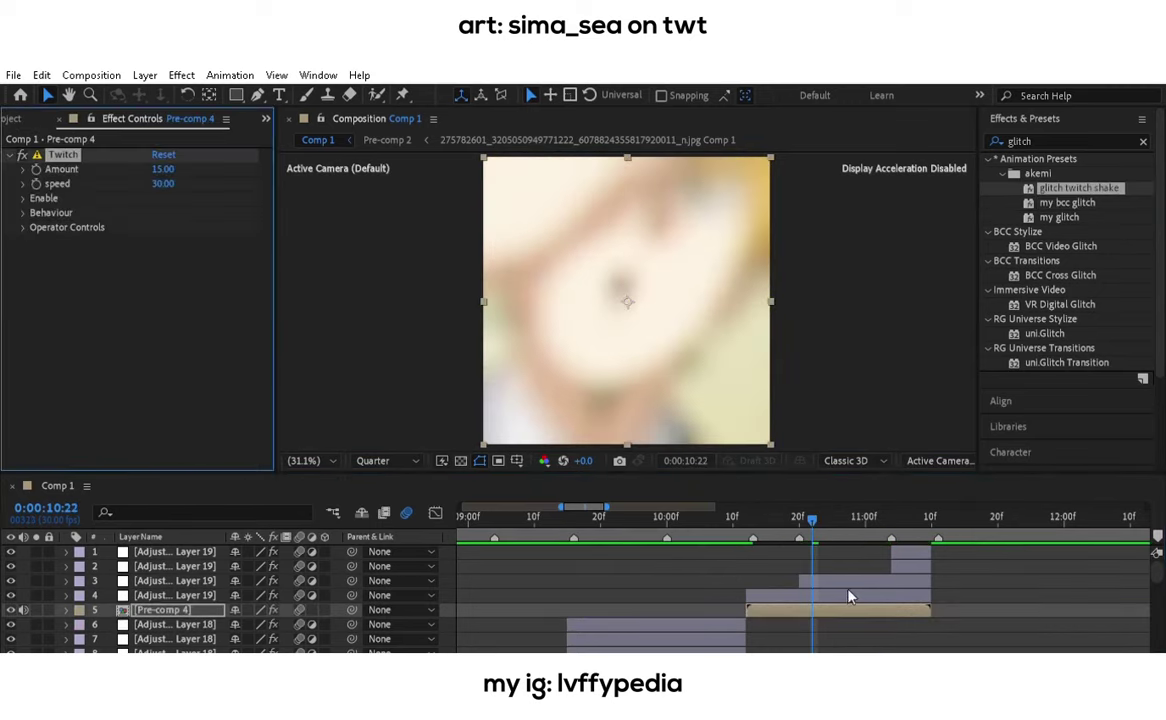
Apply the mt 2 preset, review the shake, then undo the effects added to Pre-comp 4.
type("mt")
double_click(1049, 202)
left_click_drag(776, 506, 698, 508)
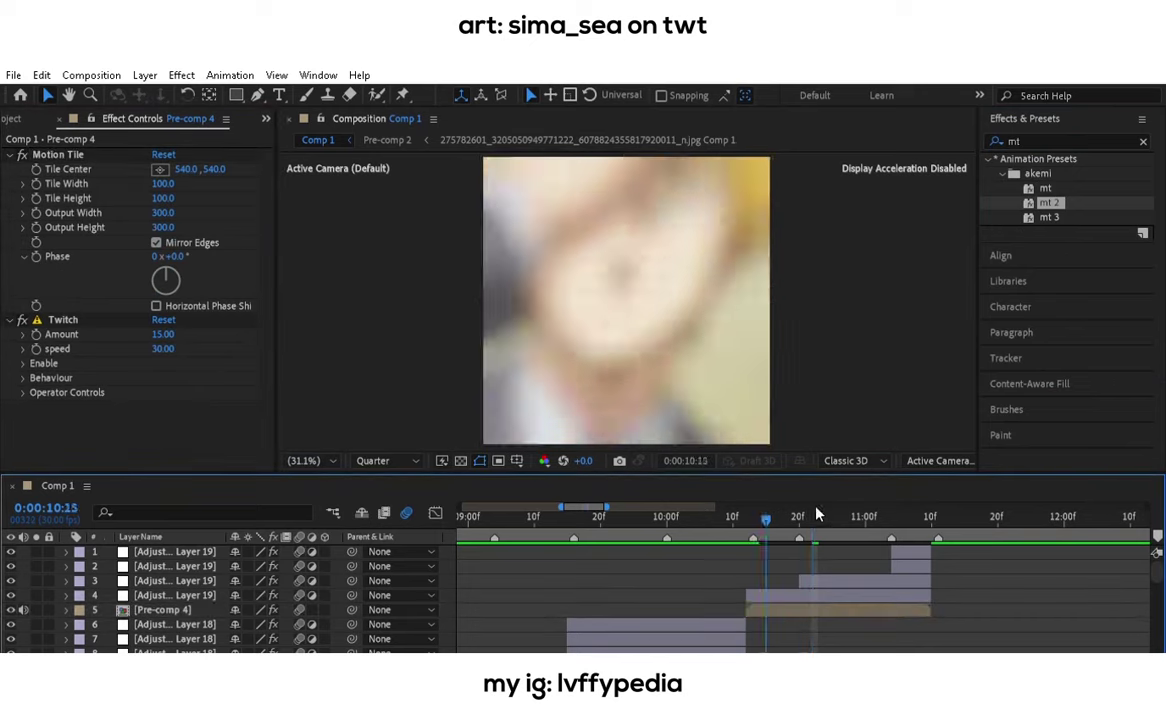
key("Page_Down")
key("Page_Down")
key("Page_Down")
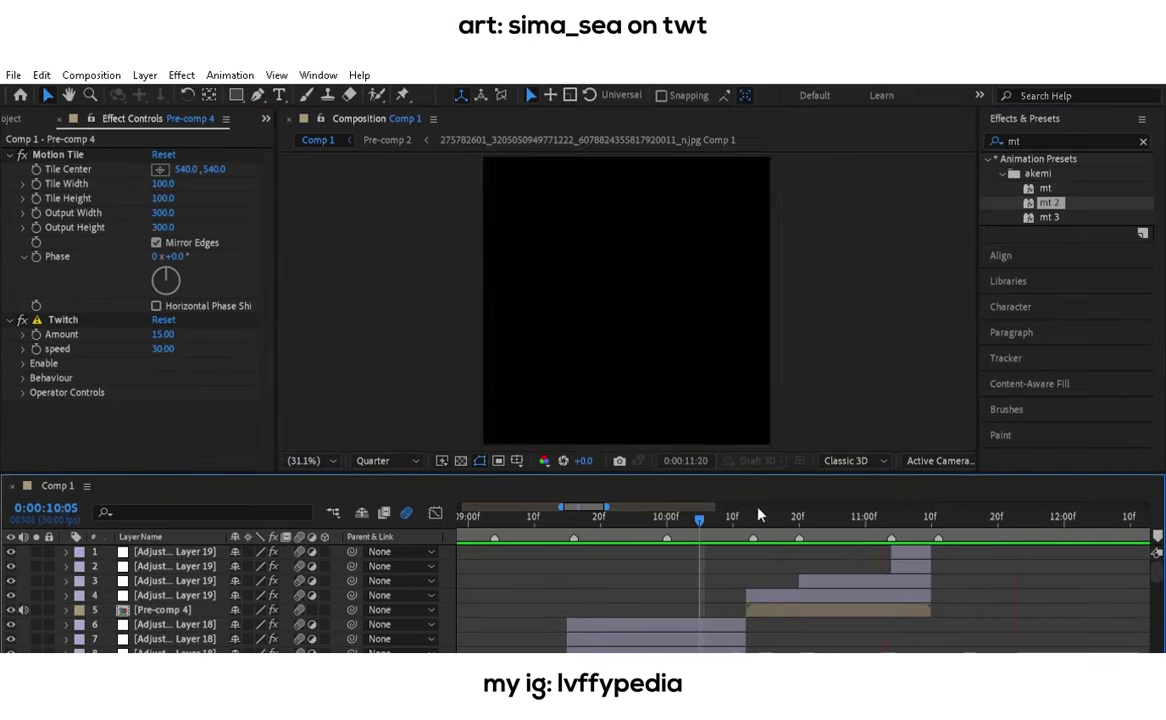
key("ctrl+shift+e")
key("ctrl+z")
Restore Adjustment Layer 19 and preview its Iris Scale and Brightness blur transition from 10:07.
left_click_drag(716, 510, 713, 511)
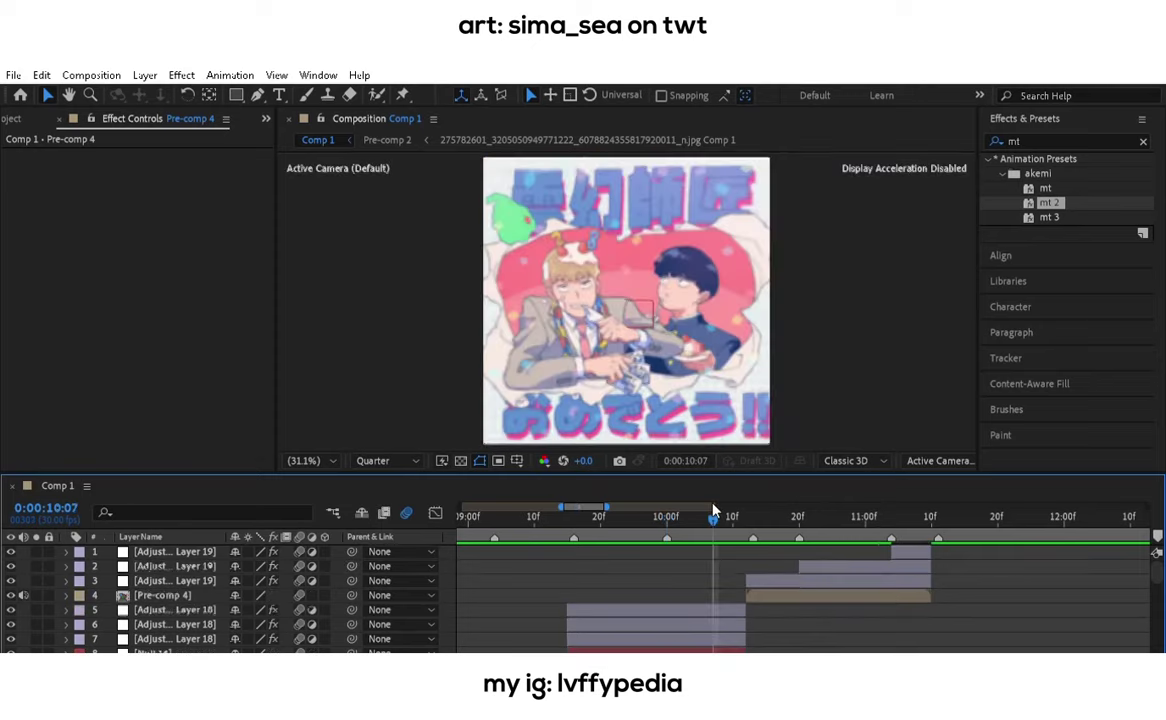
key("space")
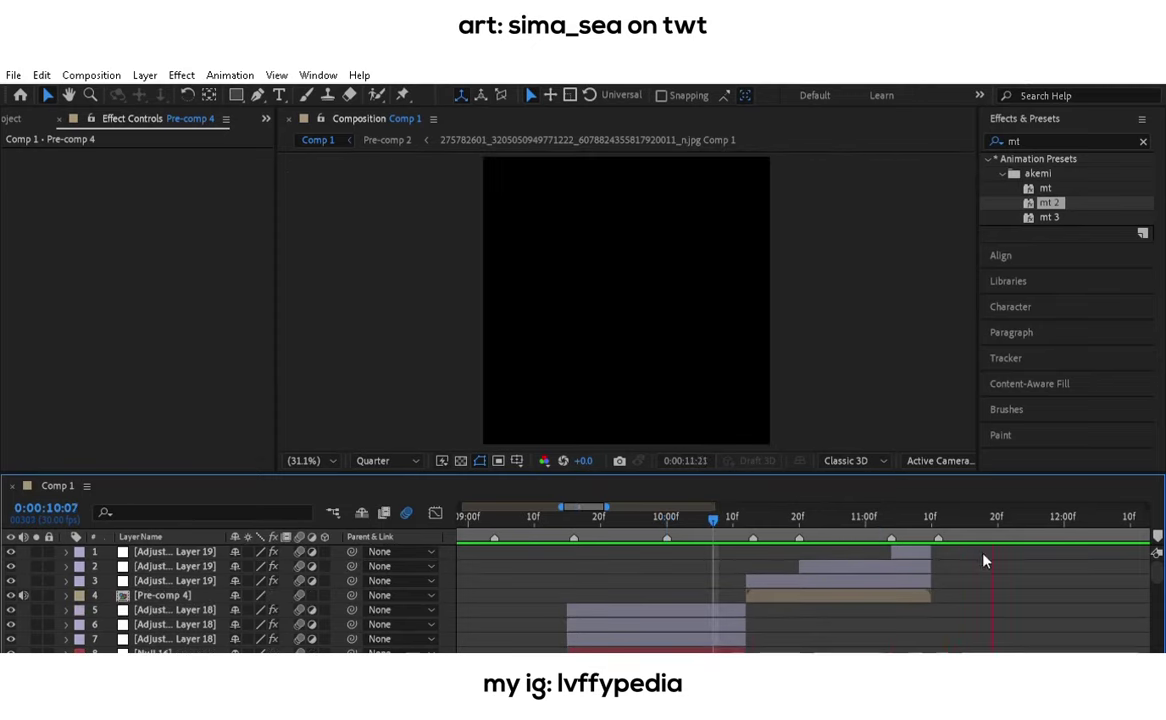
key("ctrl+z")
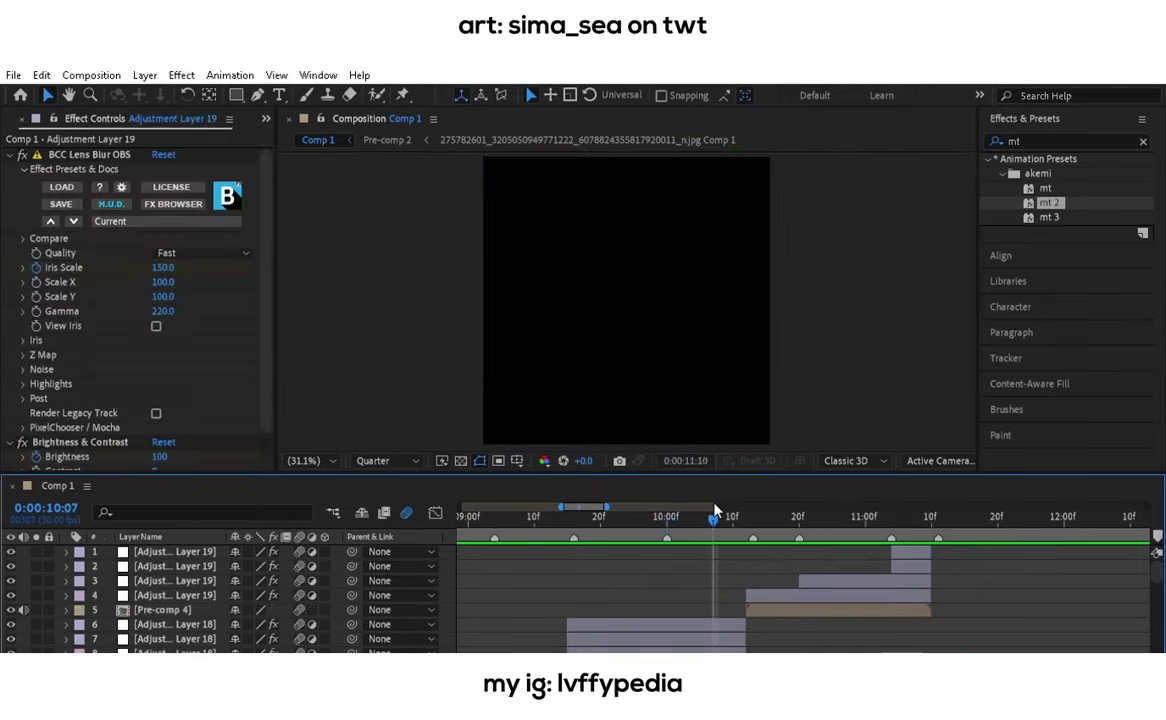
left_click(897, 566)
key("o")
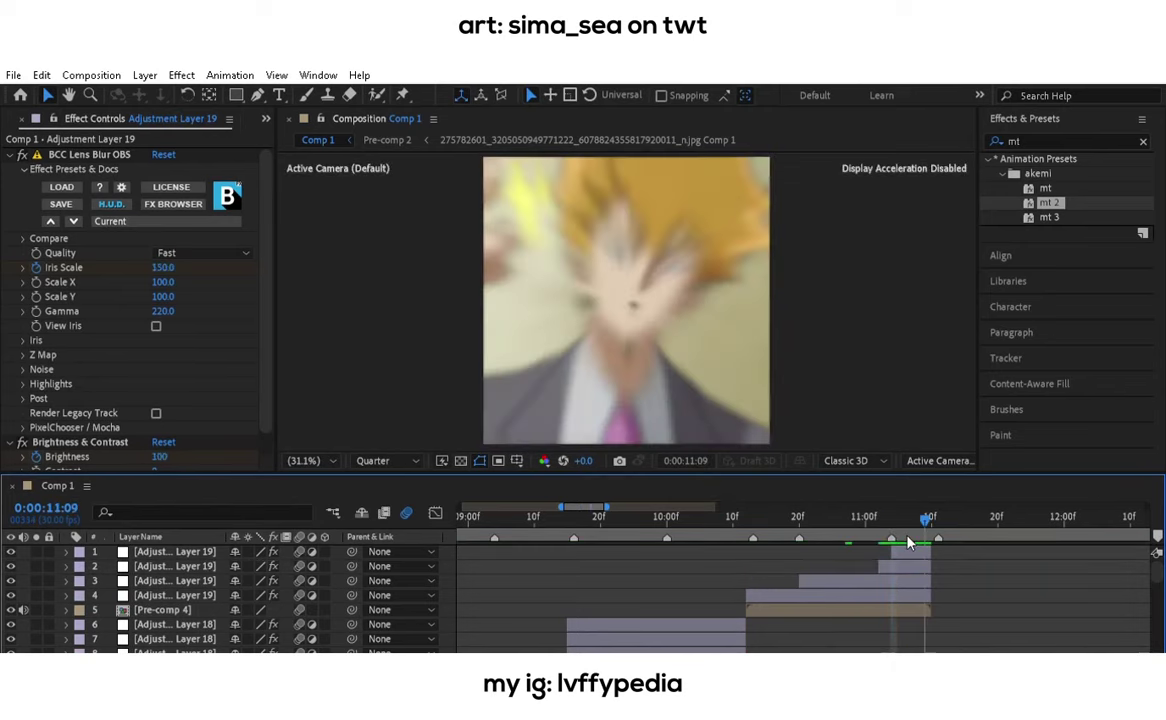
key("u")
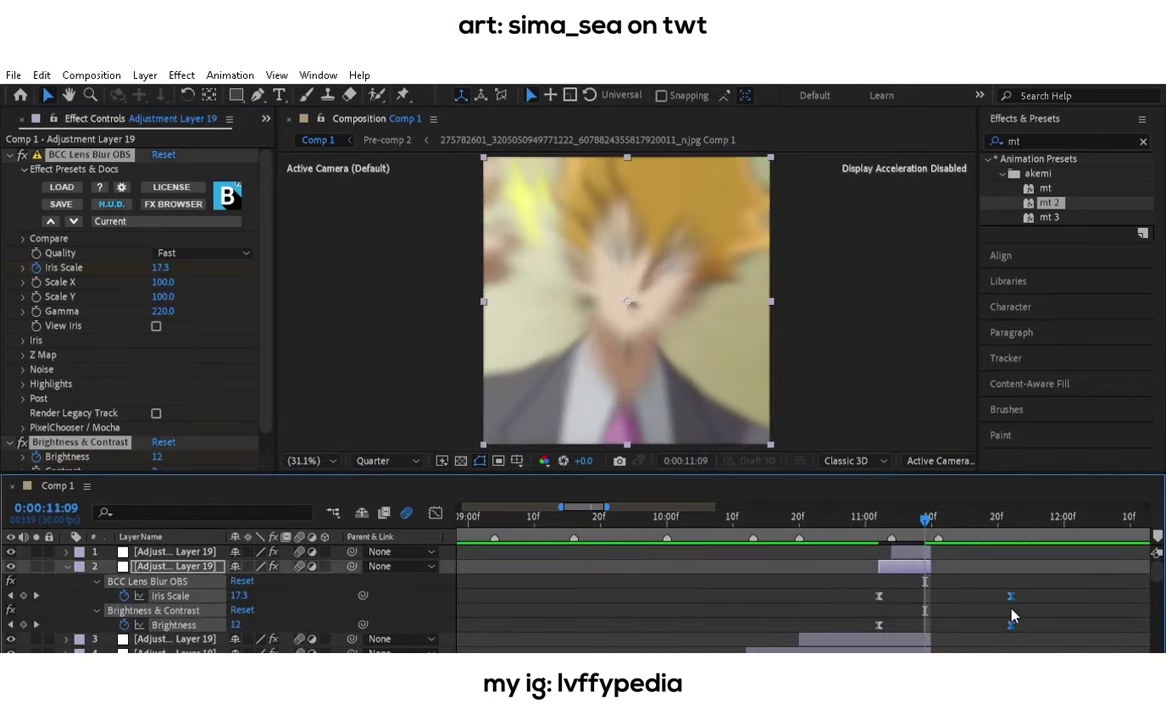
key("space")
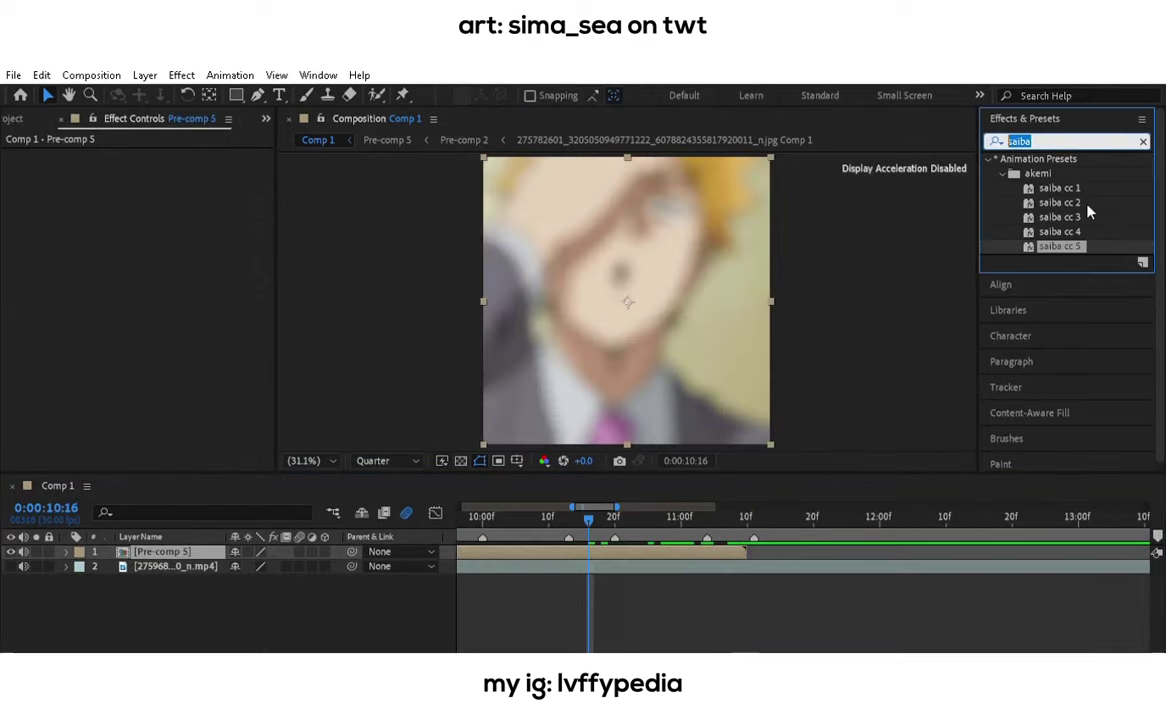
Apply the rsmb motion-blur preset to Pre-comp 5, split it, and nest both pieces into Pre-comp 6.
type("rsmb")
mouse_move(1046, 231)
left_mouse_down()
mouse_move(670, 541)
mouse_move(818, 547)
left_mouse_up()
key("ctrl+d")
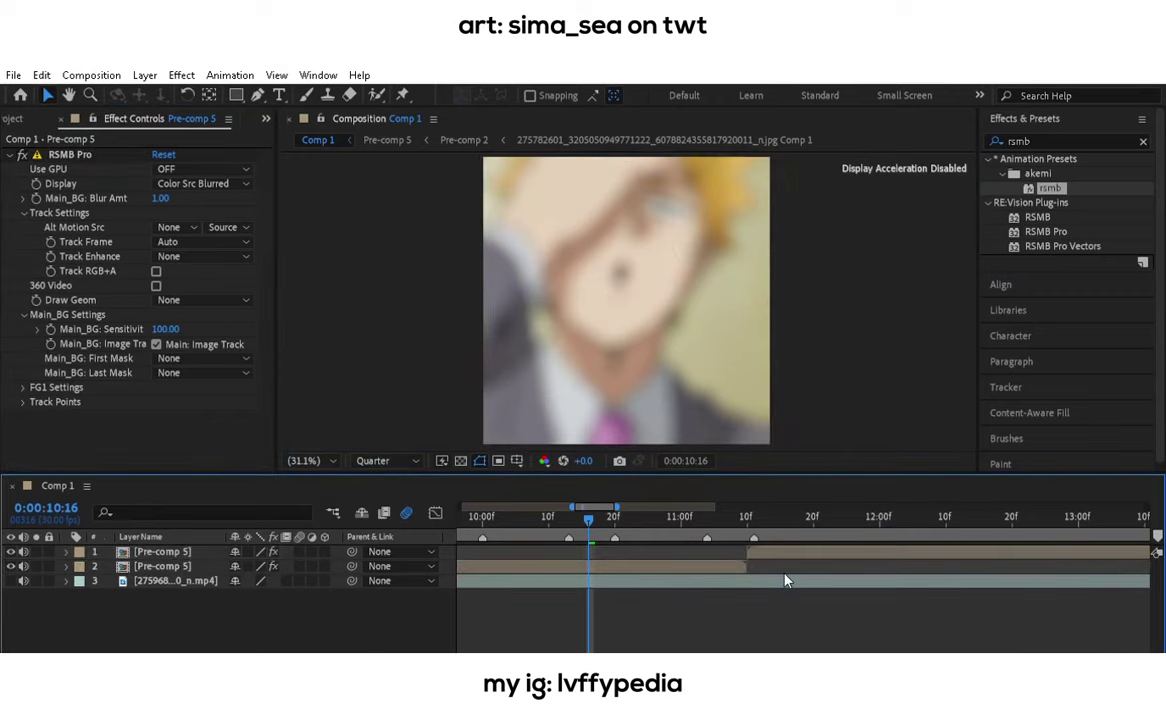
key("ctrl+shift+c")
key("Return")
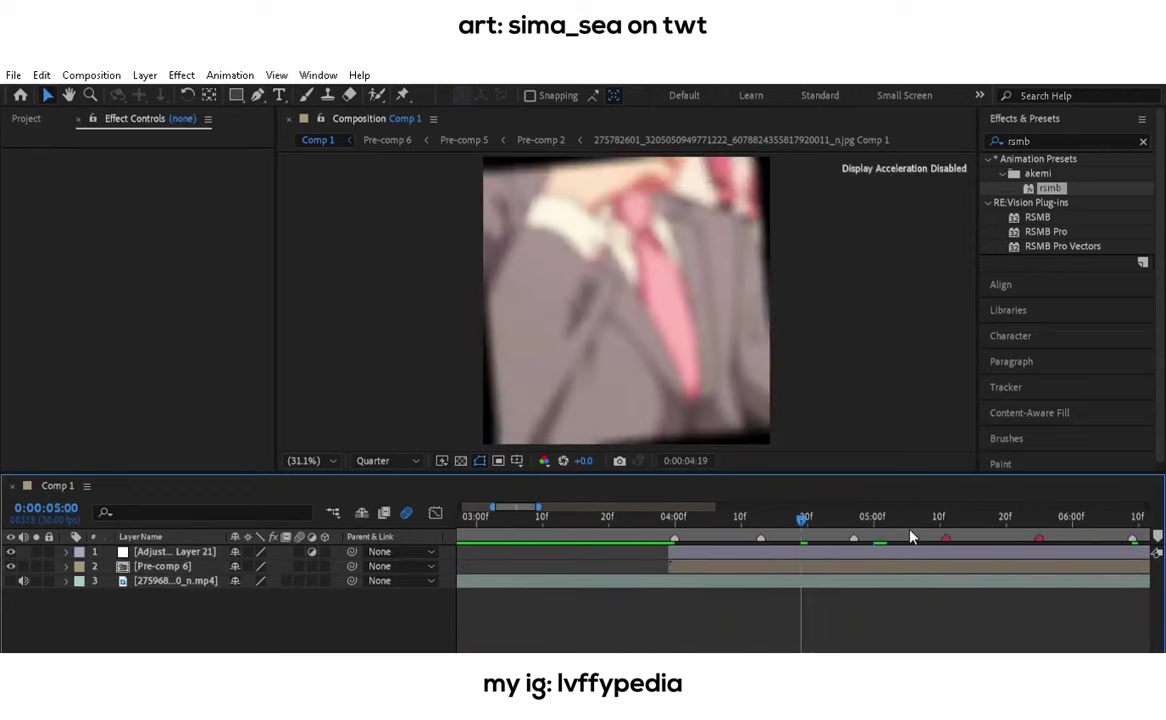
Apply the saiba cc 5 colour preset to Adjustment Layer 21 and open Magic Bullet Looks.
left_click(910, 540)
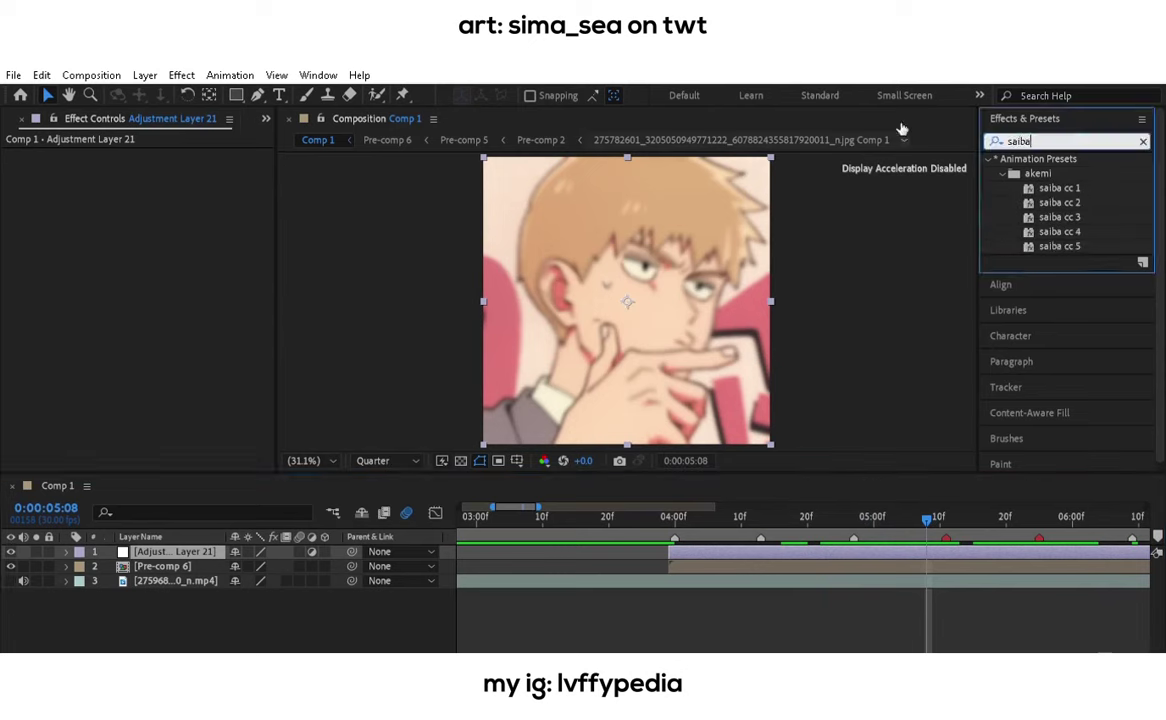
double_click(1060, 246)
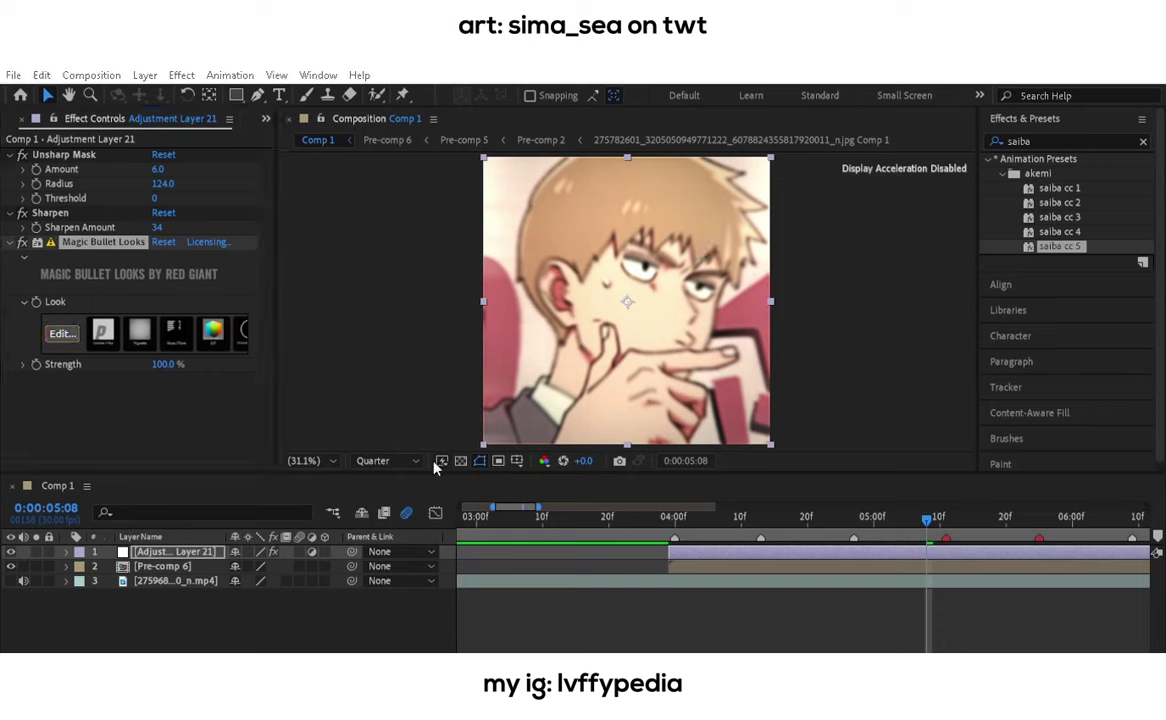
left_click(113, 301)
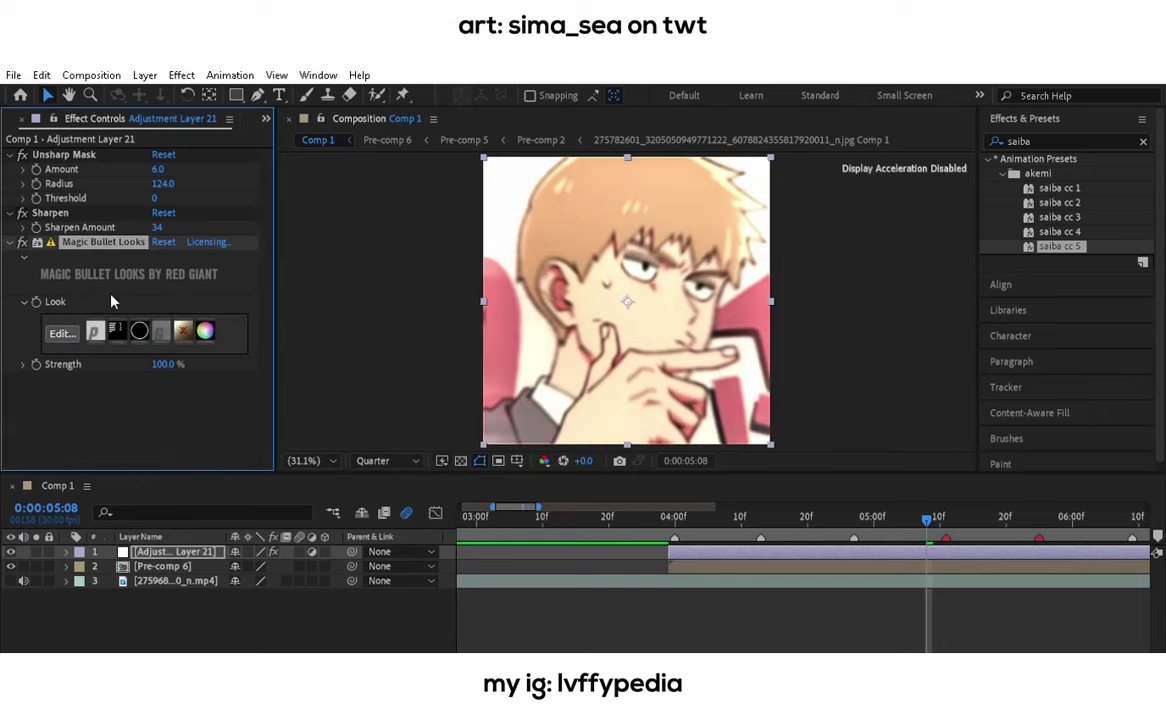
left_click(70, 333)
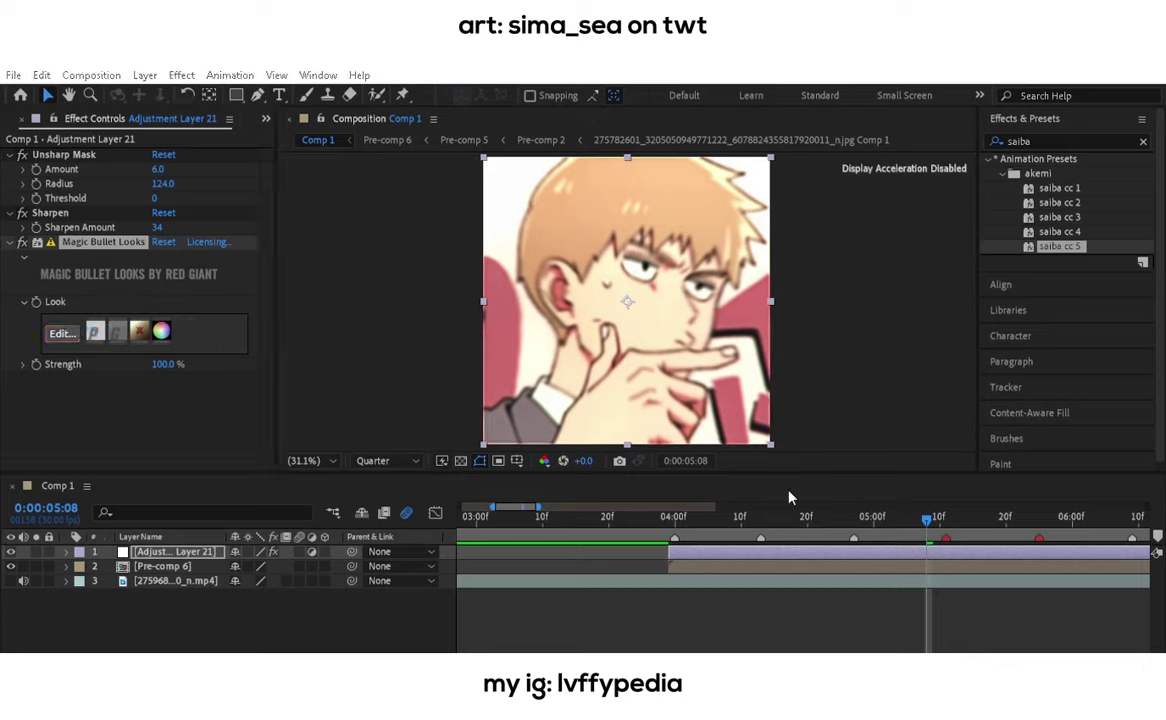
Apply the mt 2 motion-tile preset at 4:13, then nest the graded layers into Pre-comp 7.
left_click(761, 516)
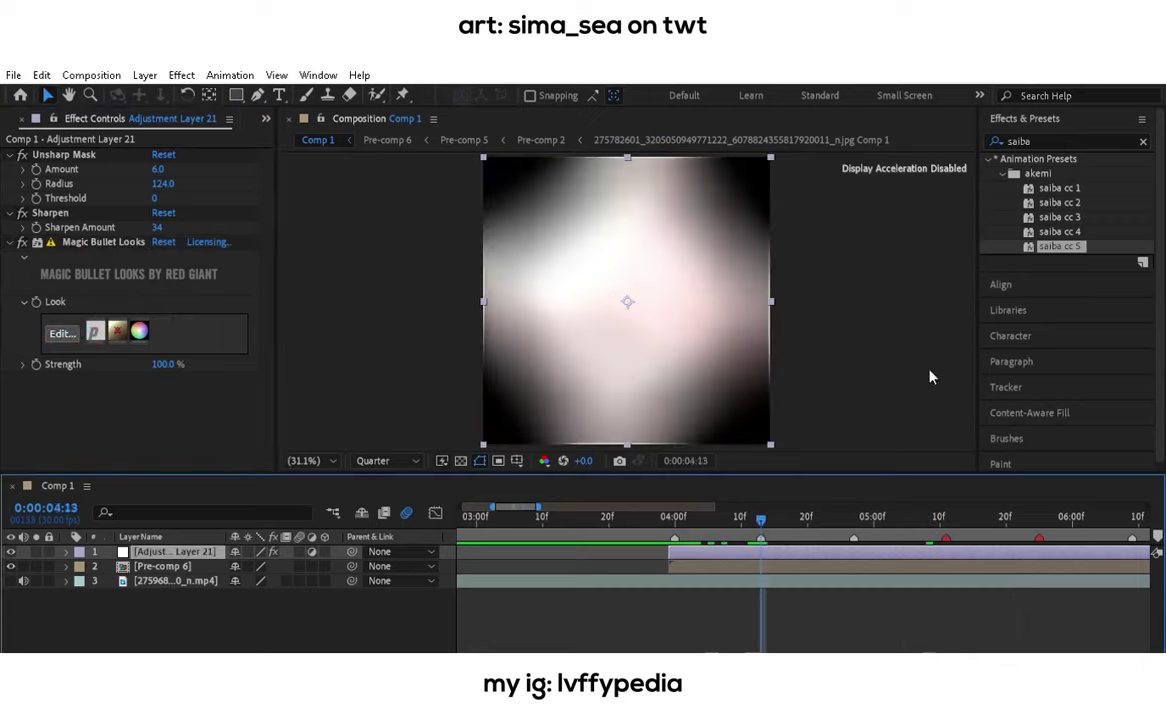
type("mt")
double_click(1048, 202)
left_click(667, 516)
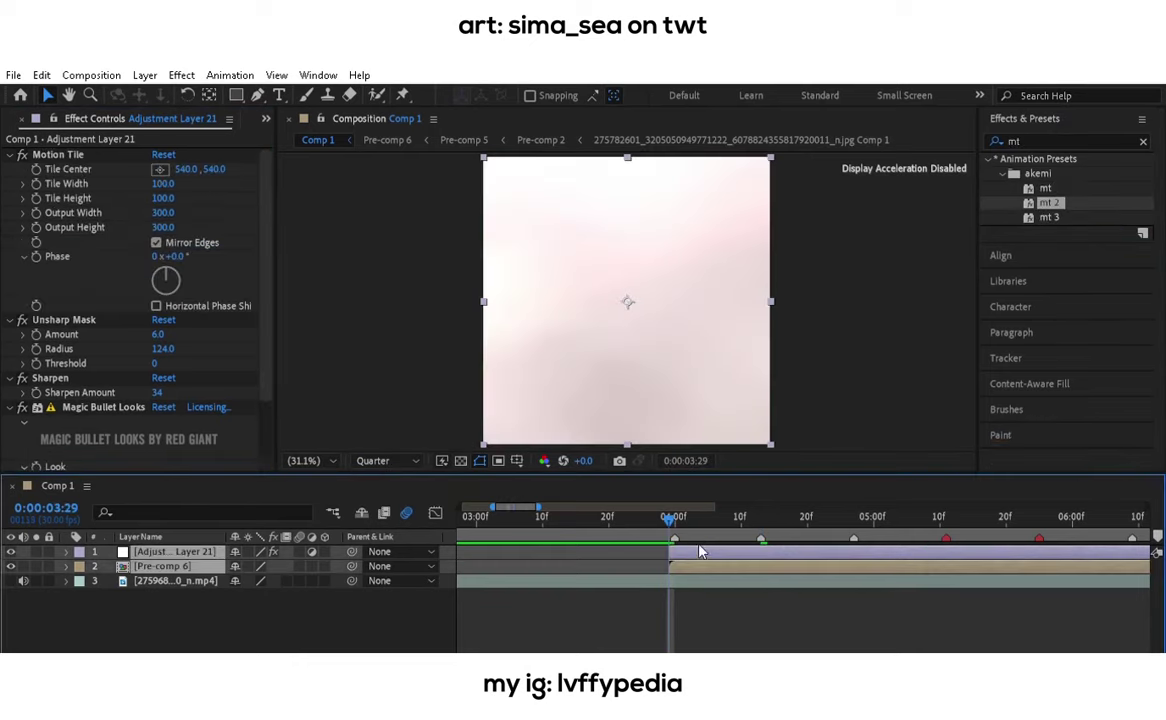
key("ctrl+shift+c")
key("Return")
left_click(806, 516)
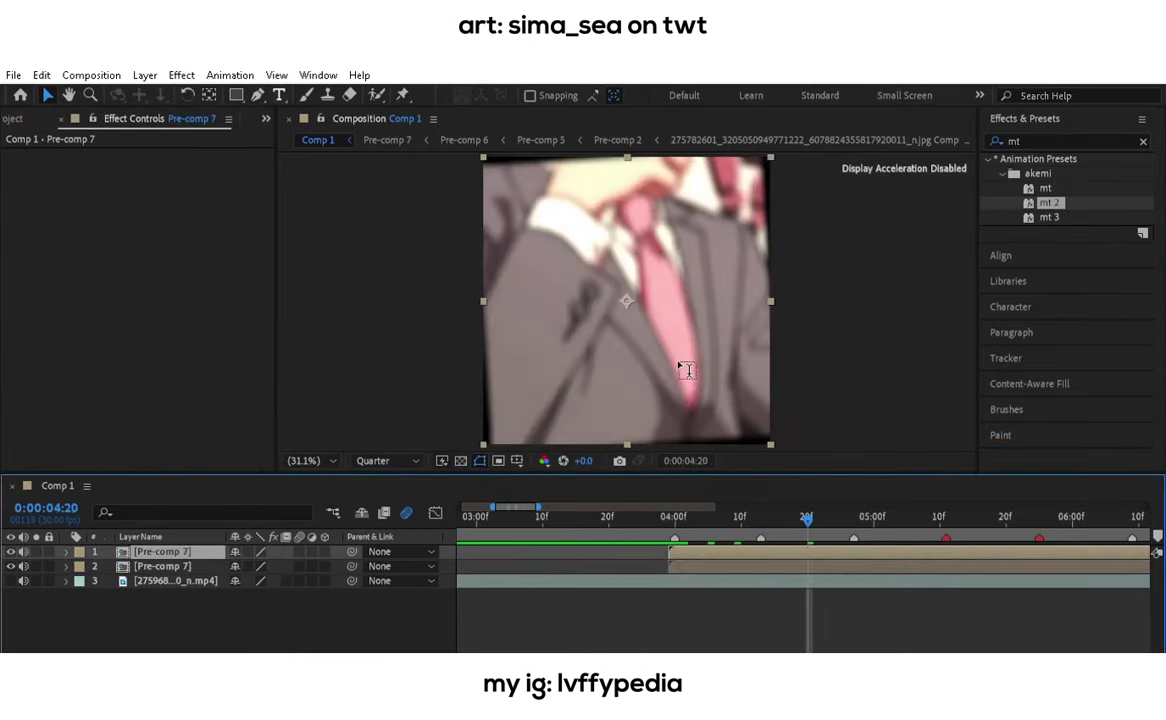
Add an 'lvffypedia' text layer over the clip in the viewer.
key("ctrl+t")
left_click(698, 369)
type("pedia 2")
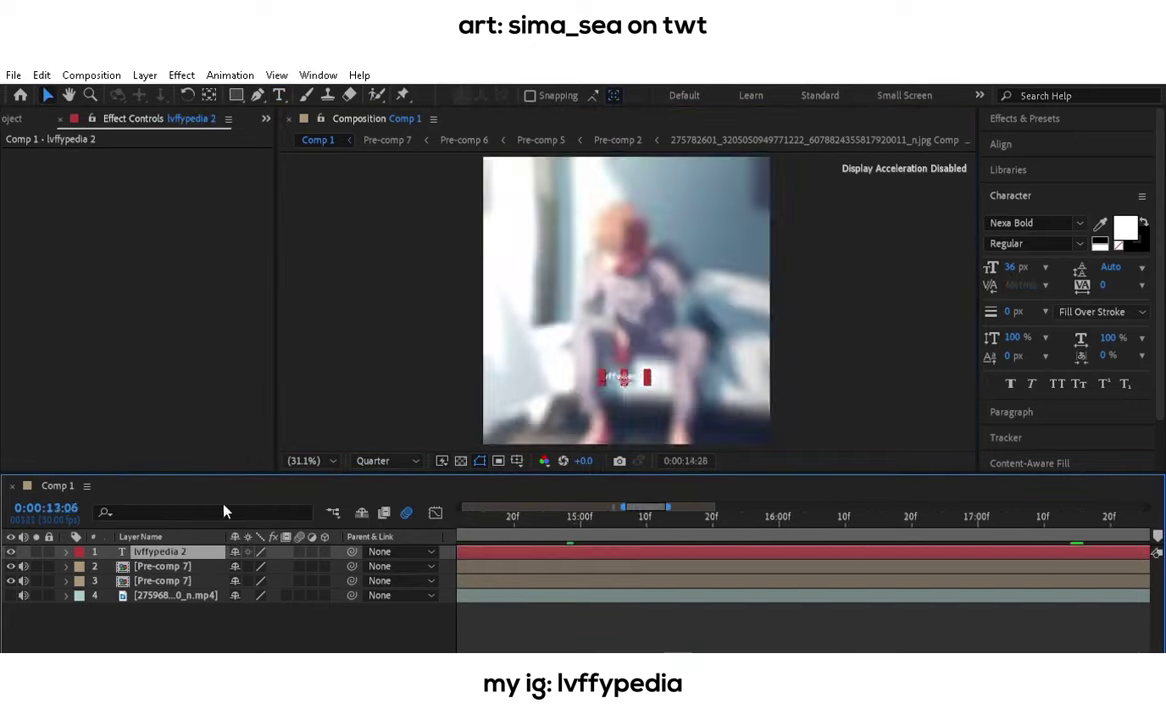
At 5:09, align the text and nest it with Pre-comp 7 into Pre-comp 8.
left_click_drag(866, 516, 942, 516)
left_click(1000, 144)
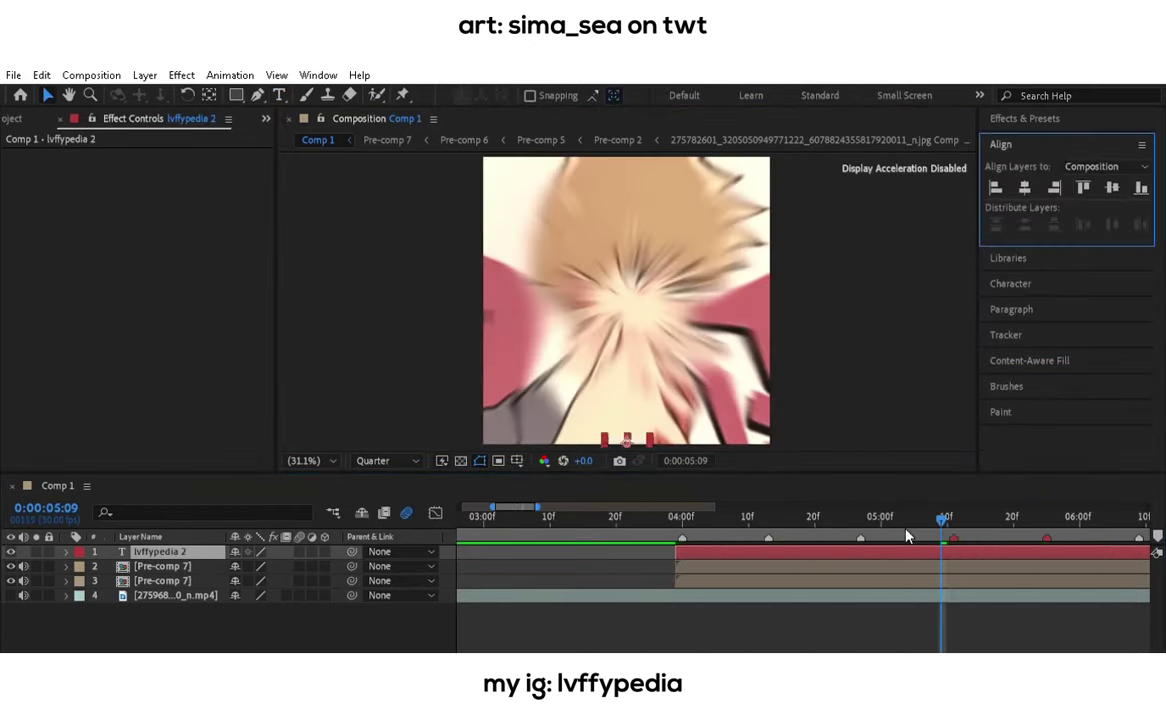
left_click(340, 651)
key("ctrl+Down")
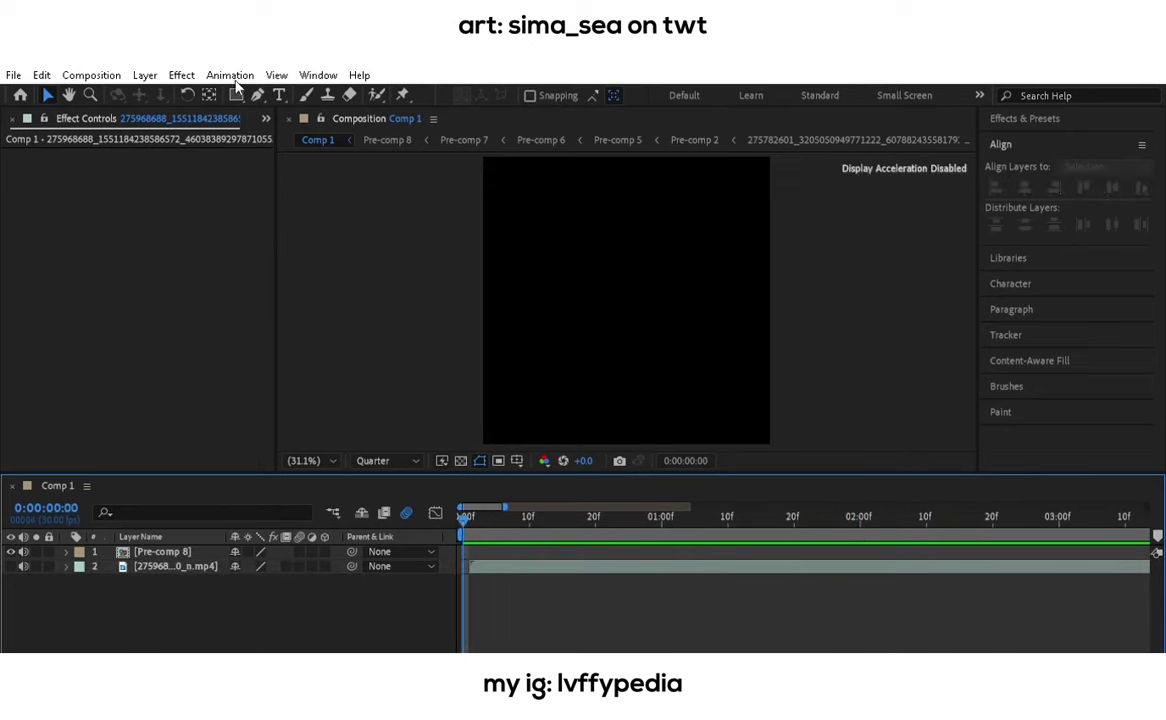
Discard an empty text layer and preview the whole edit.
left_click(279, 94)
left_click(644, 346)
left_click(605, 591)
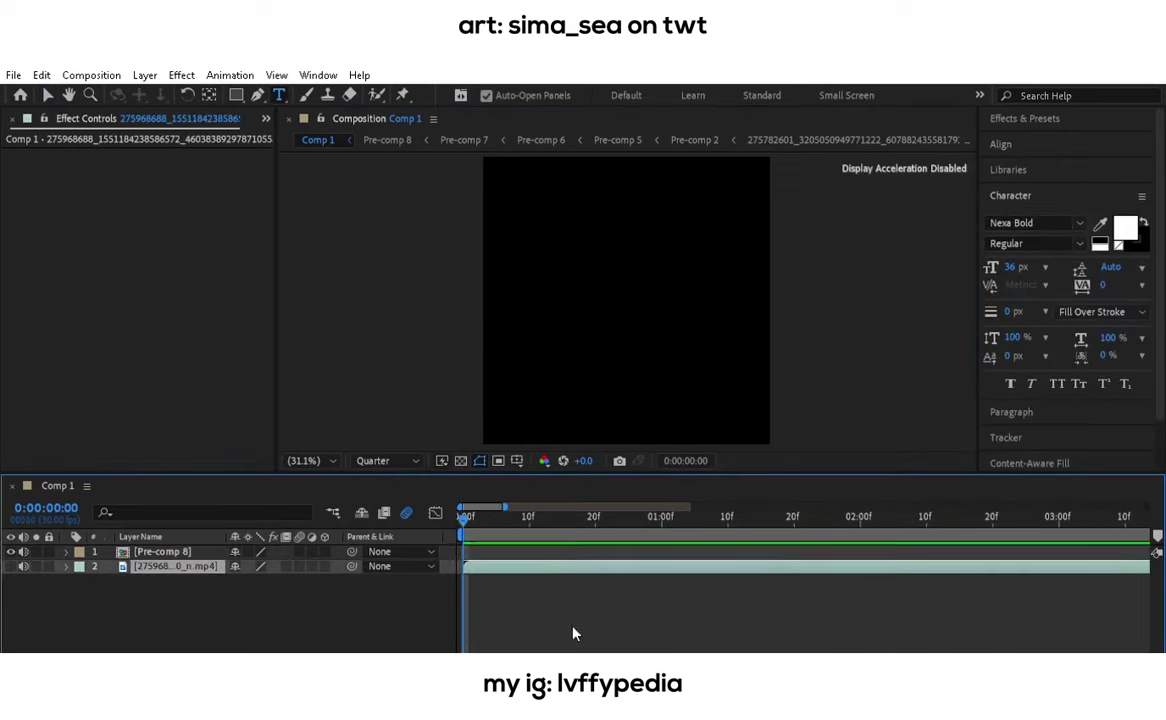
scroll(573, 600, "right", 15)
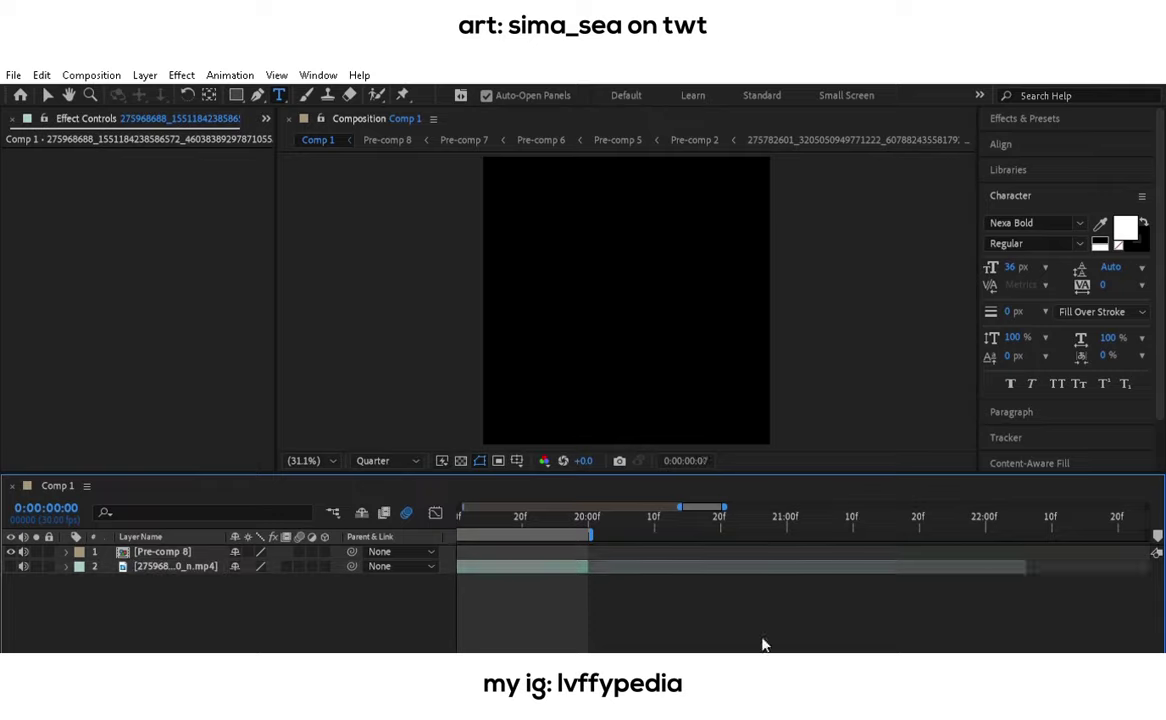
key("space")
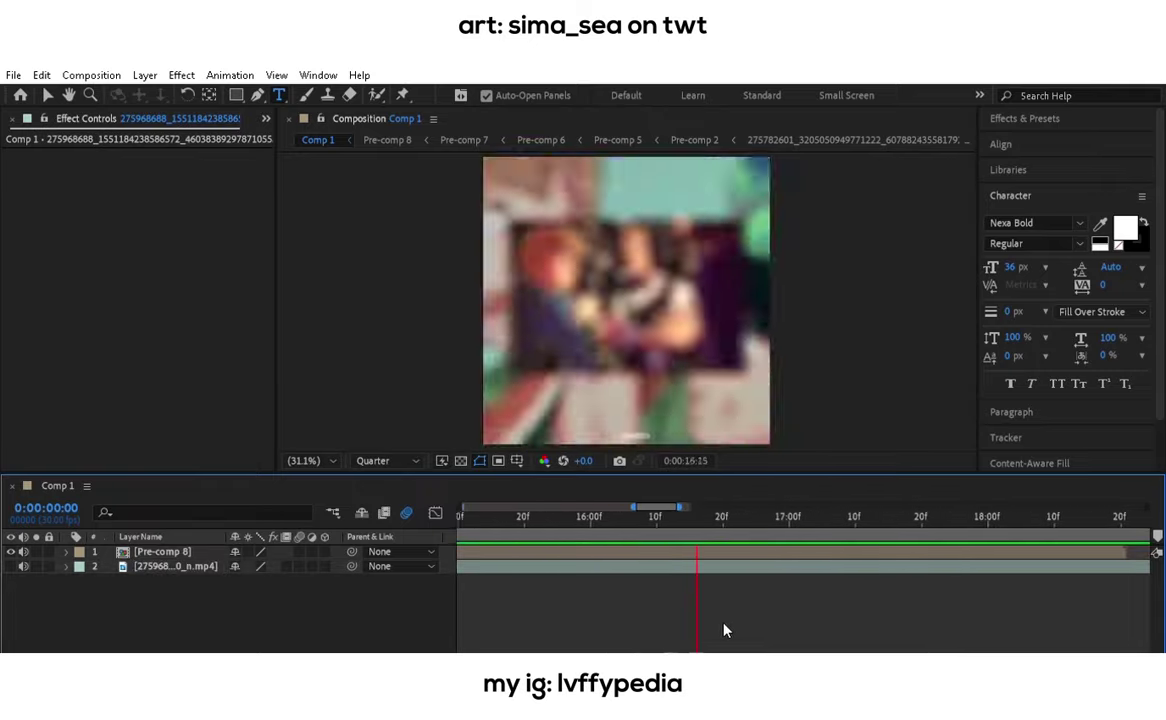
key("space")
Add the 'art: sima_sea on twt' credit text and nest all layers into Pre-comp 9.
left_click(646, 325)
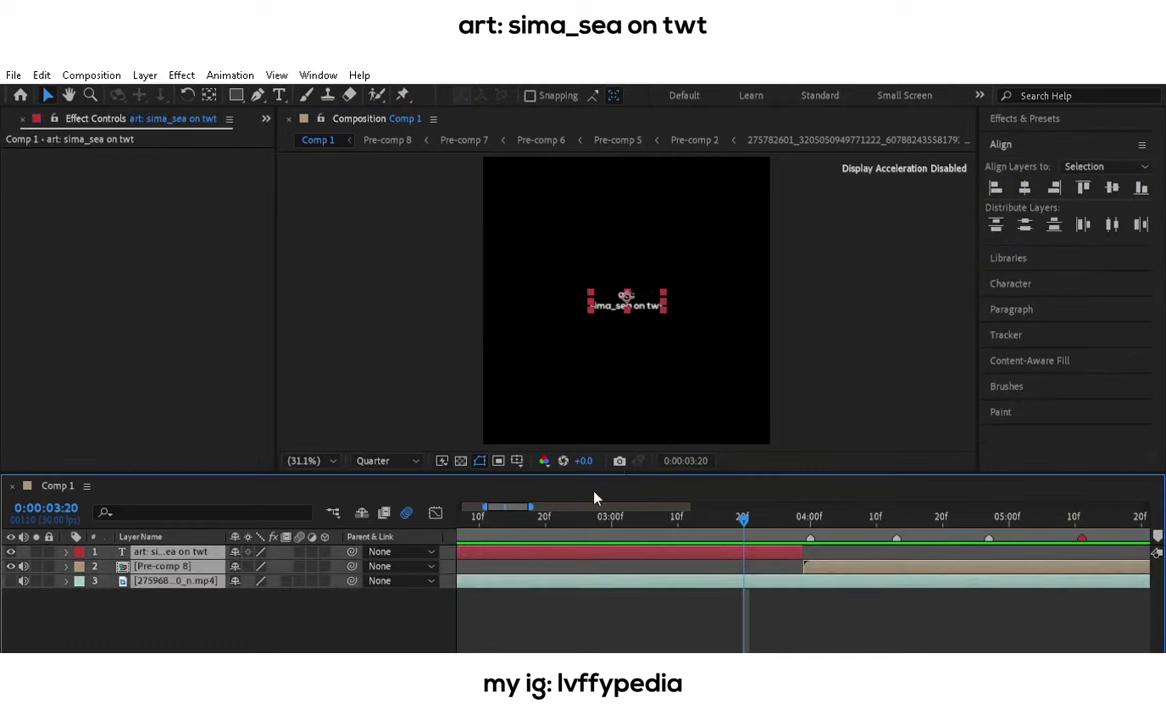
key("ctrl+shift+c")
key("Return")
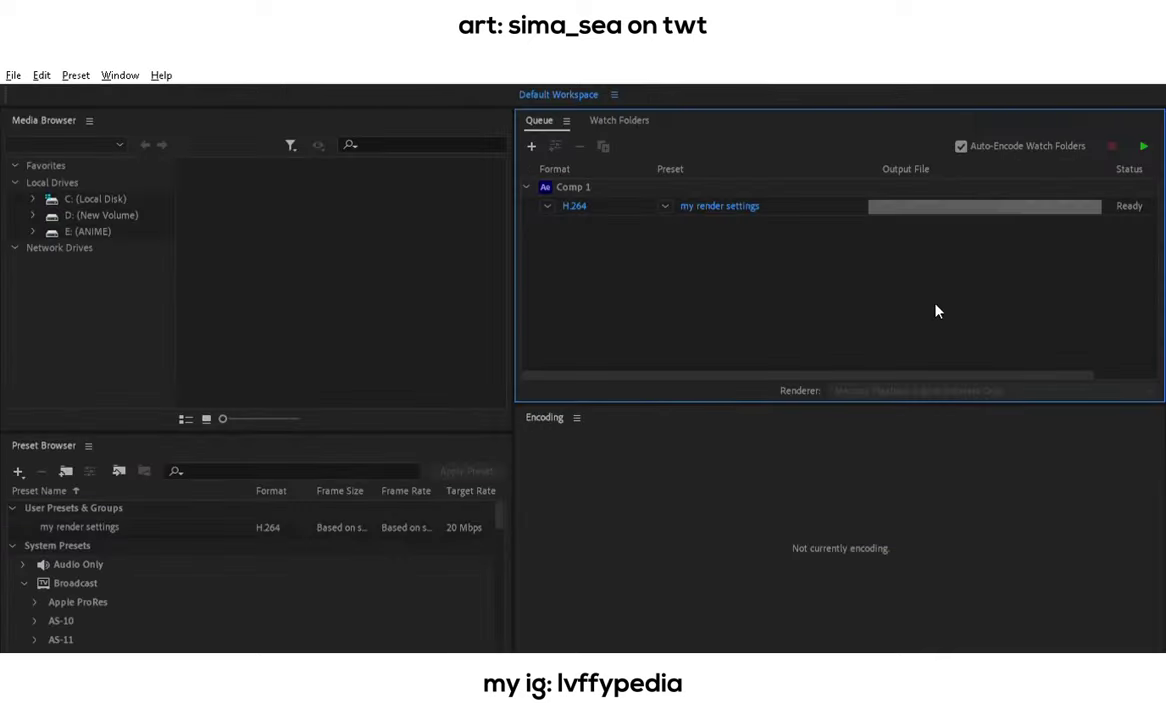
Start the Media Encoder queue to encode Comp 1 to sima_sea.mp4 as H.264.
key("Return")
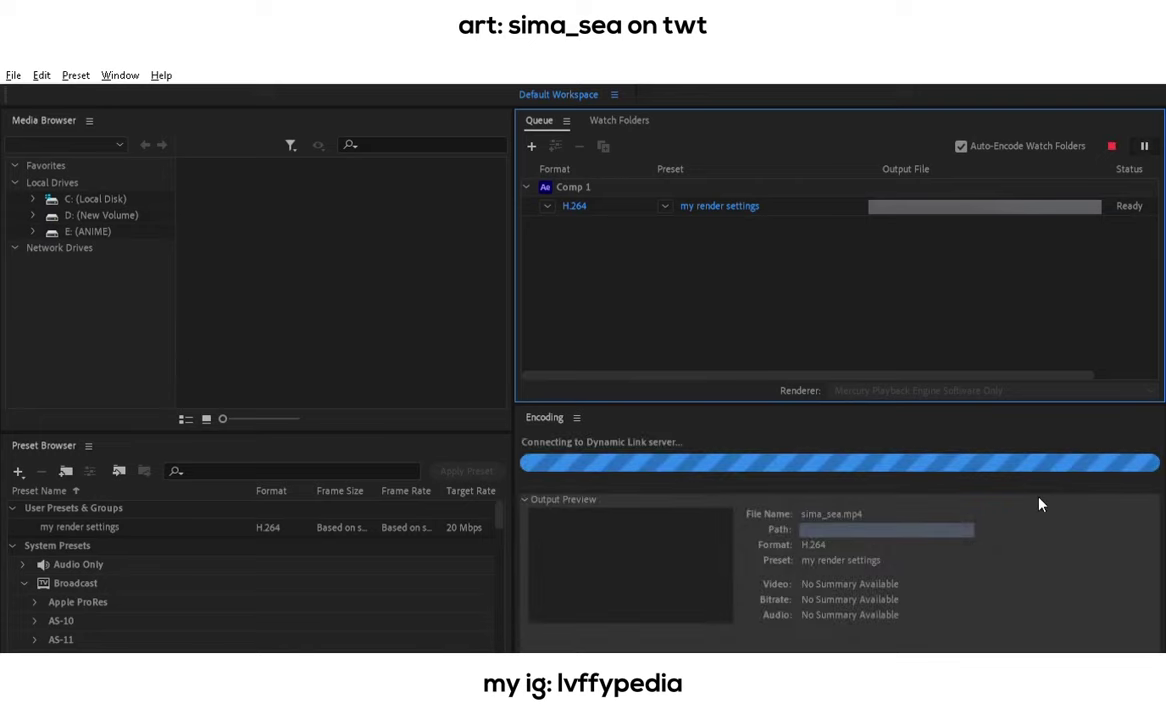